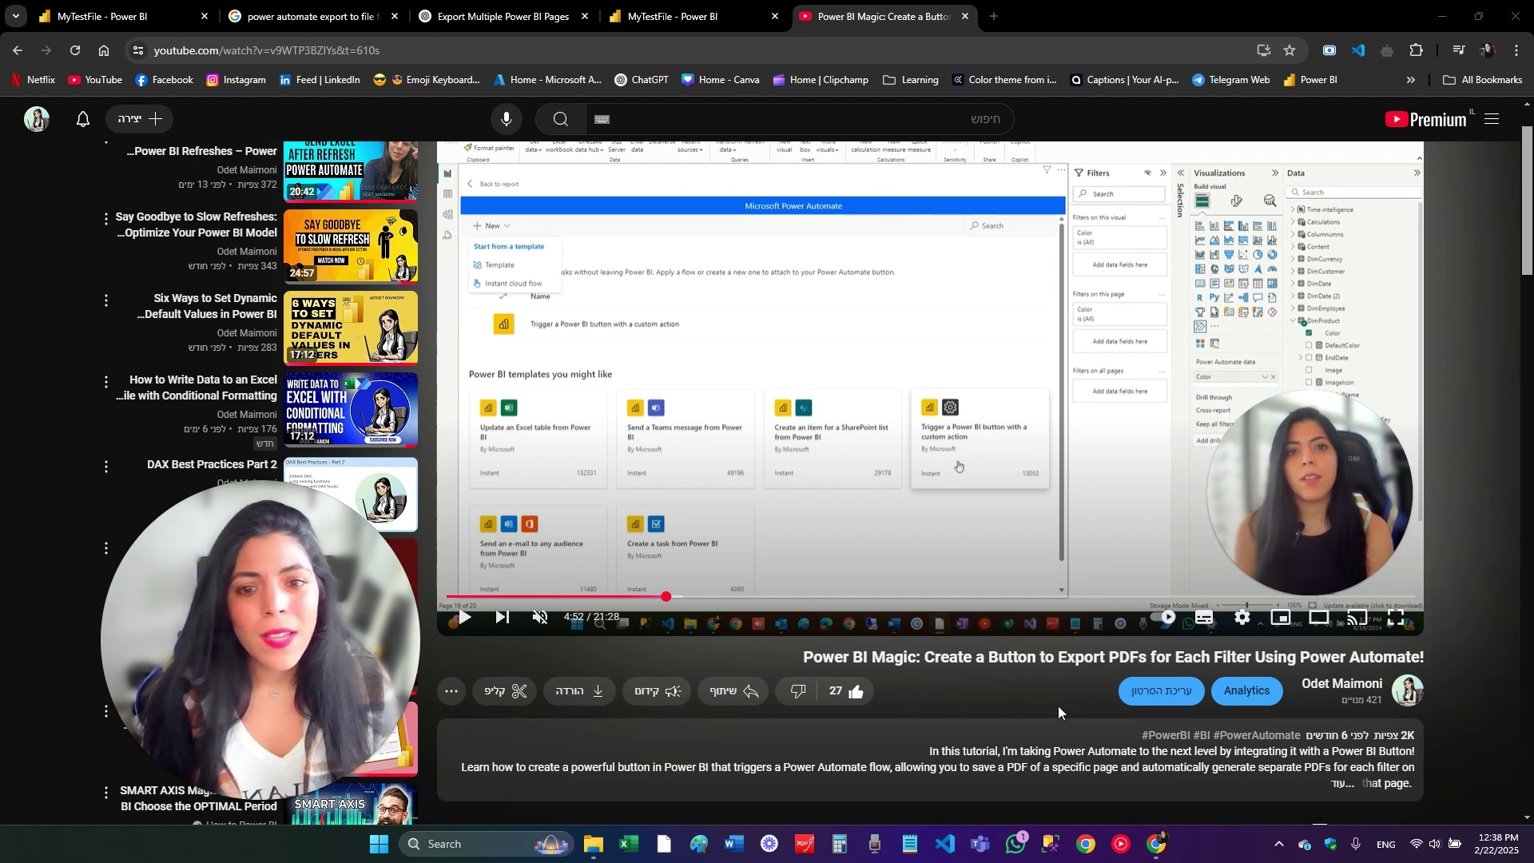
Leave the YouTube tutorial and switch to the 'MyTestFile - Power BI' report tab
scroll(1071, 763, down, 2)
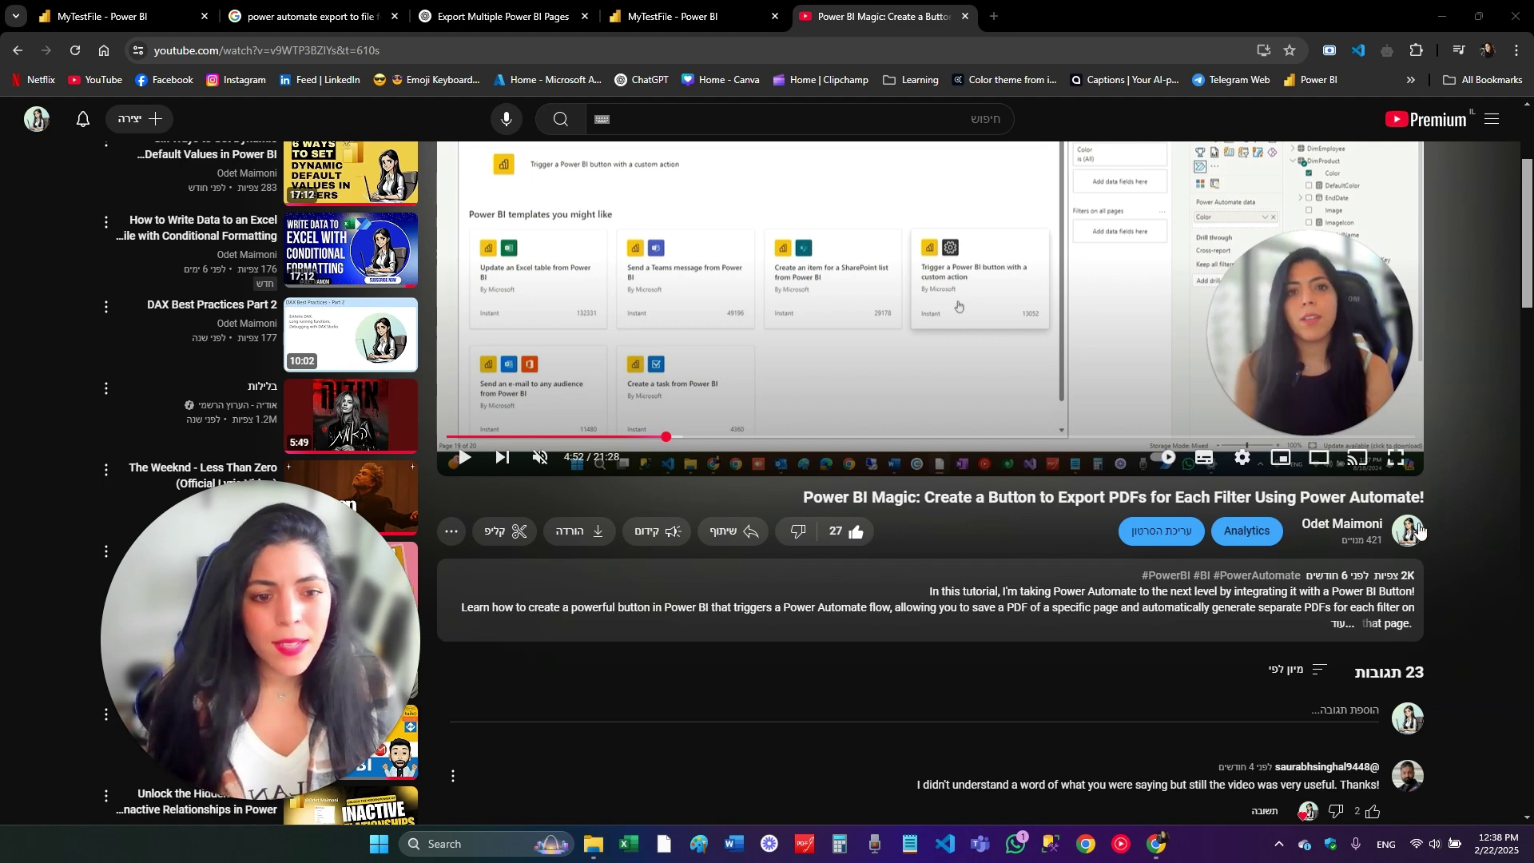
scroll(1453, 540, up, 3)
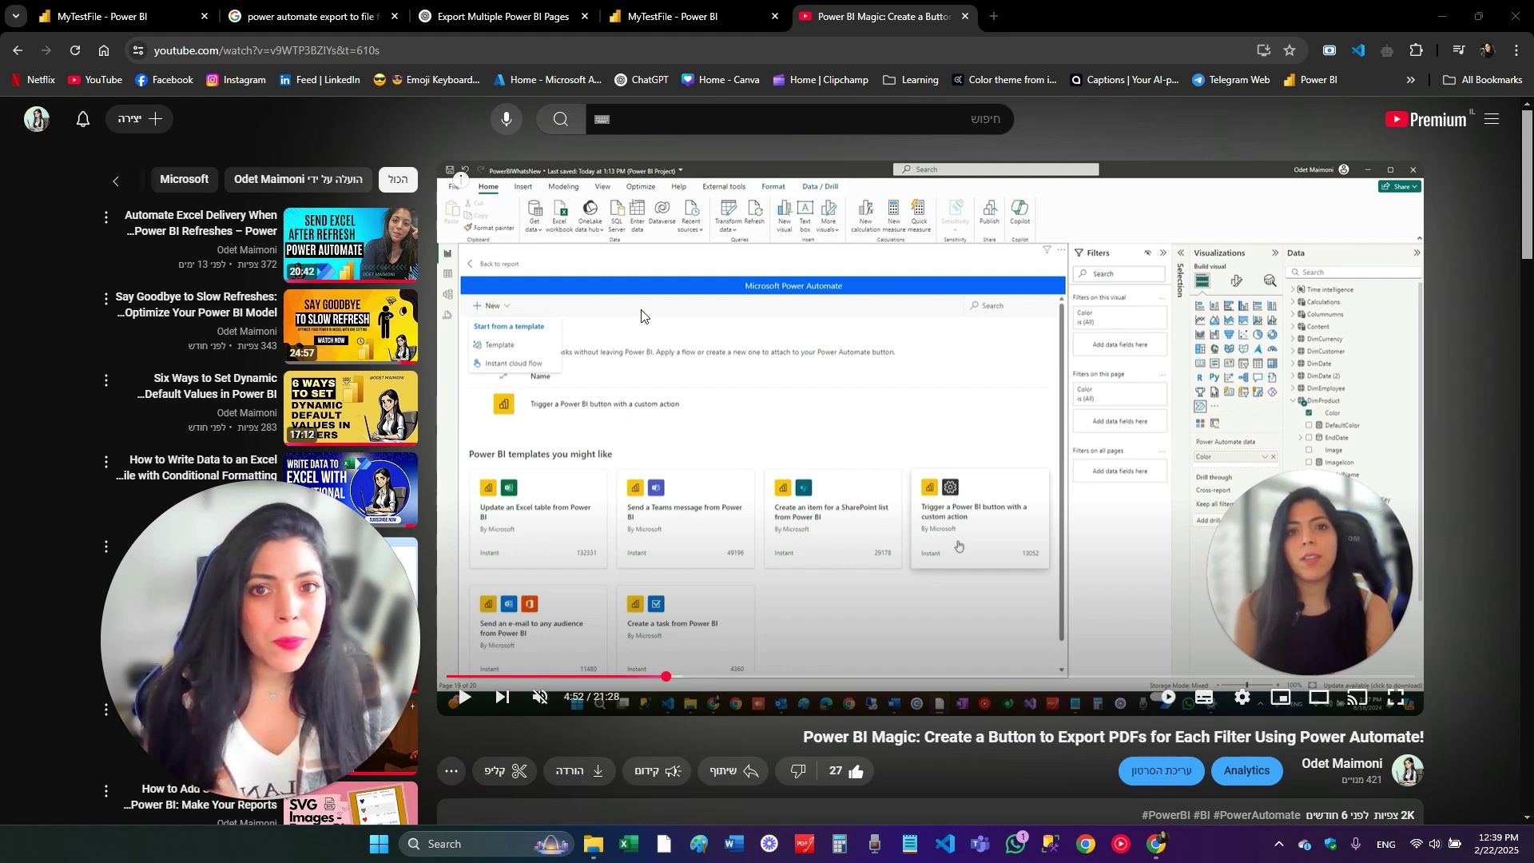
click(654, 16)
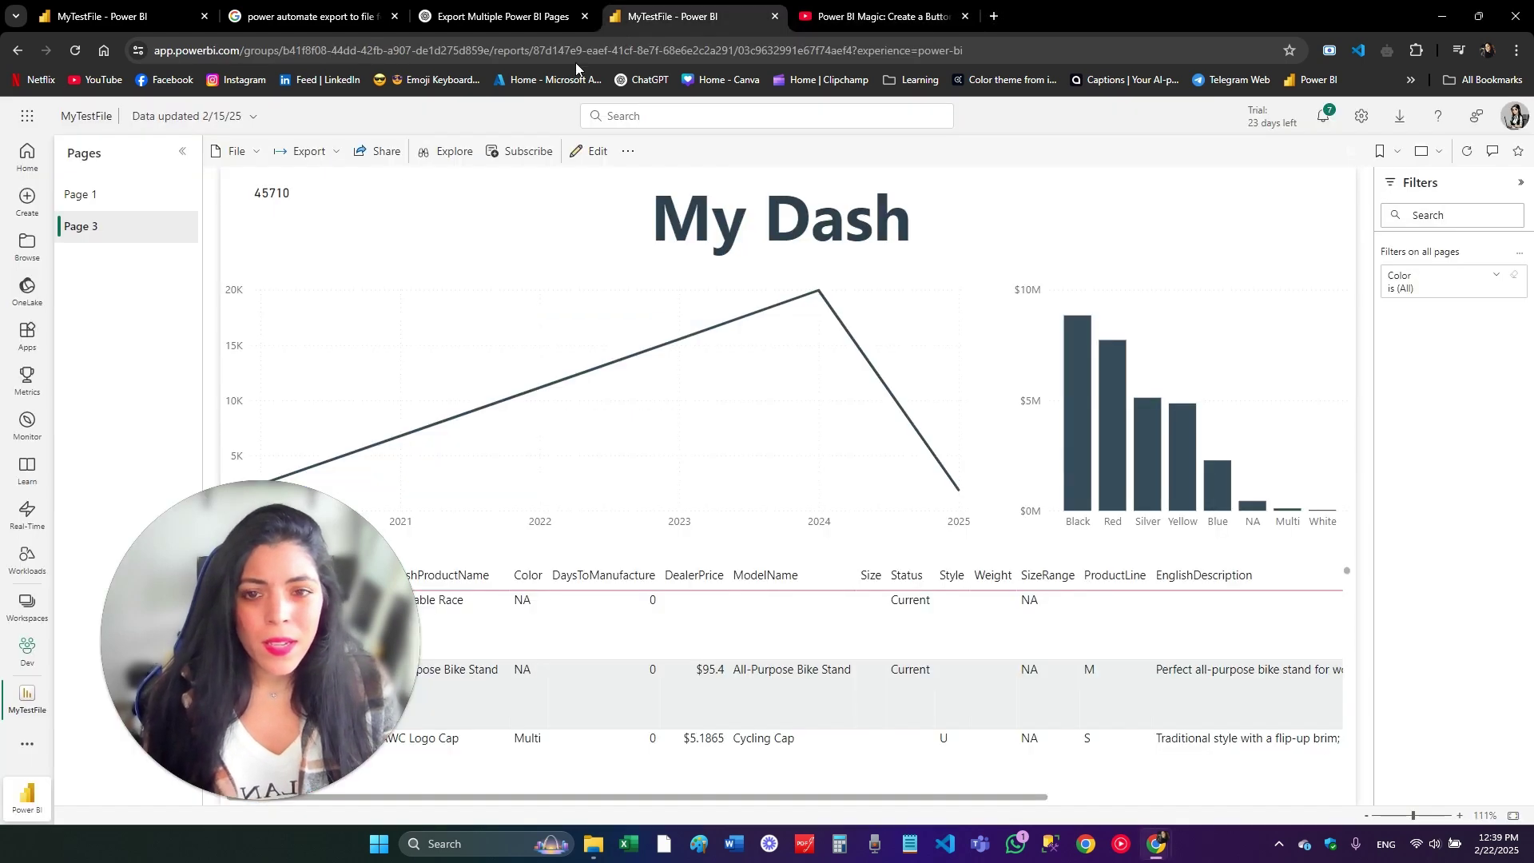
click(28, 609)
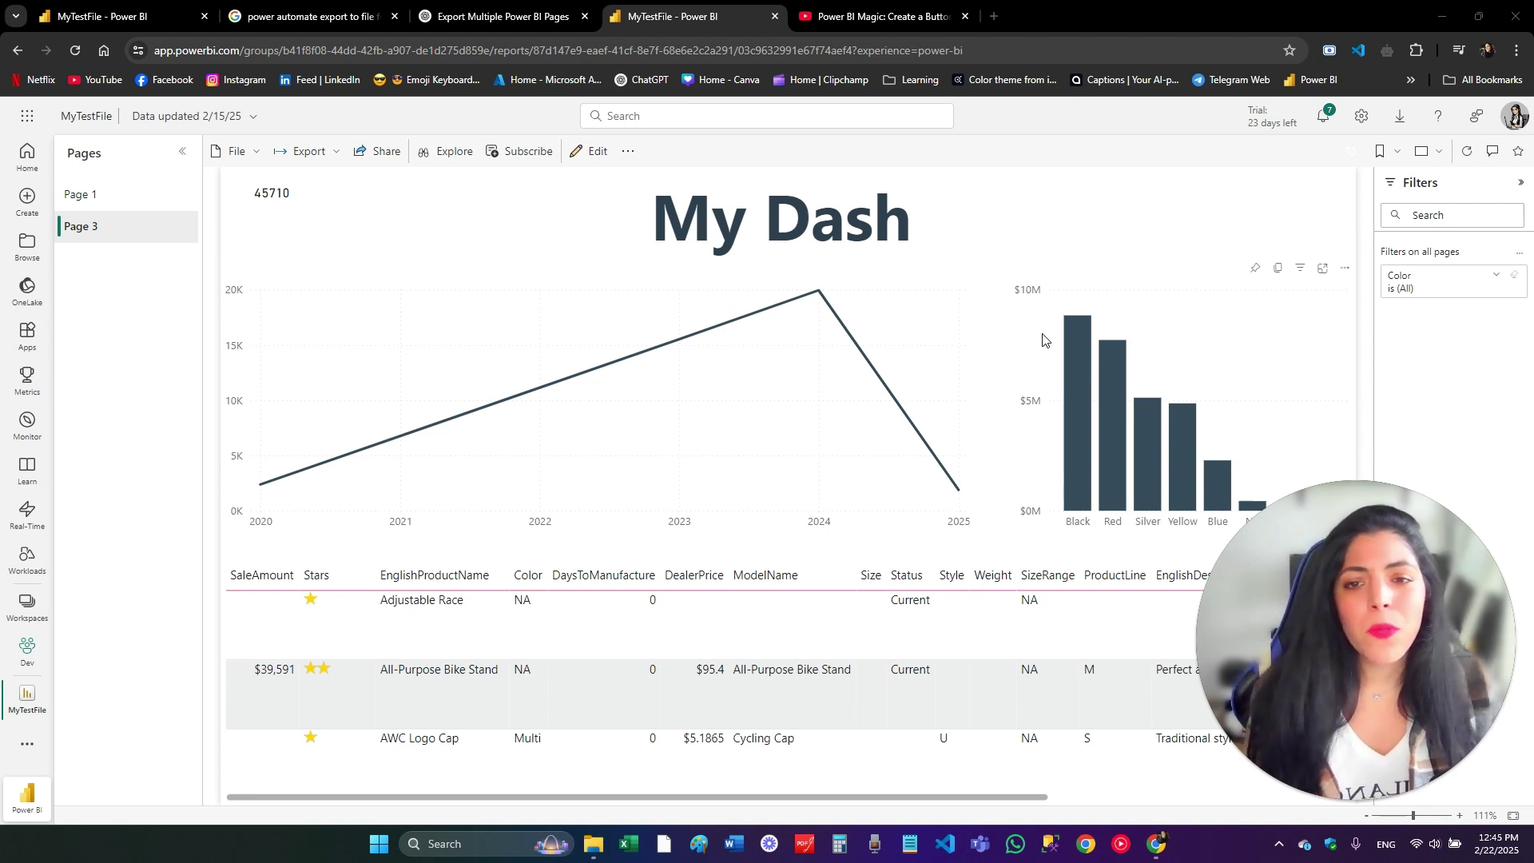
mouse_move(775, 499)
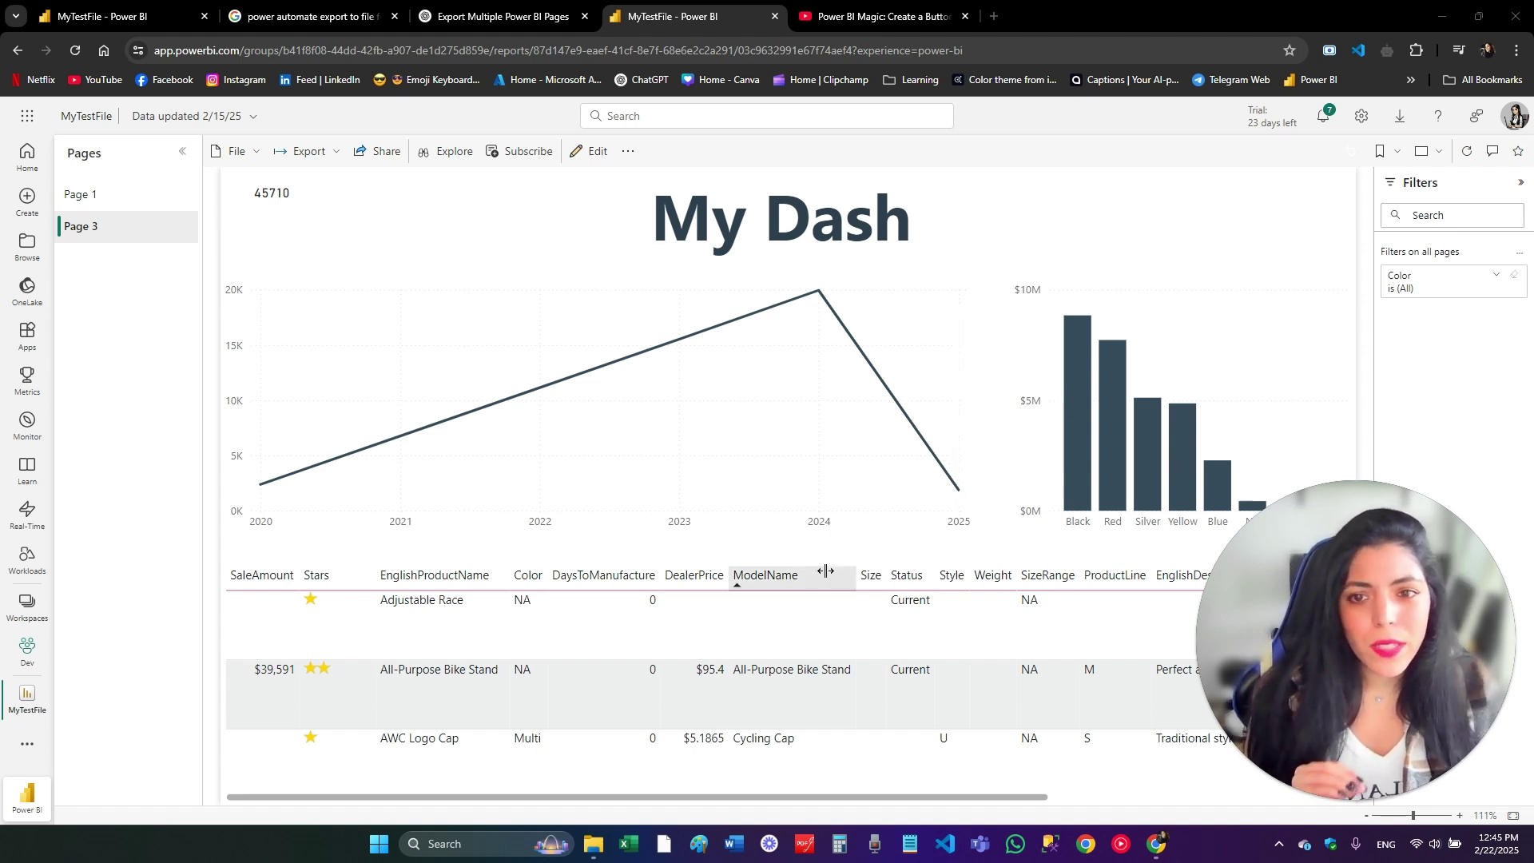
Put the report in edit mode and place a Power Automate visual on Page 3
click(591, 152)
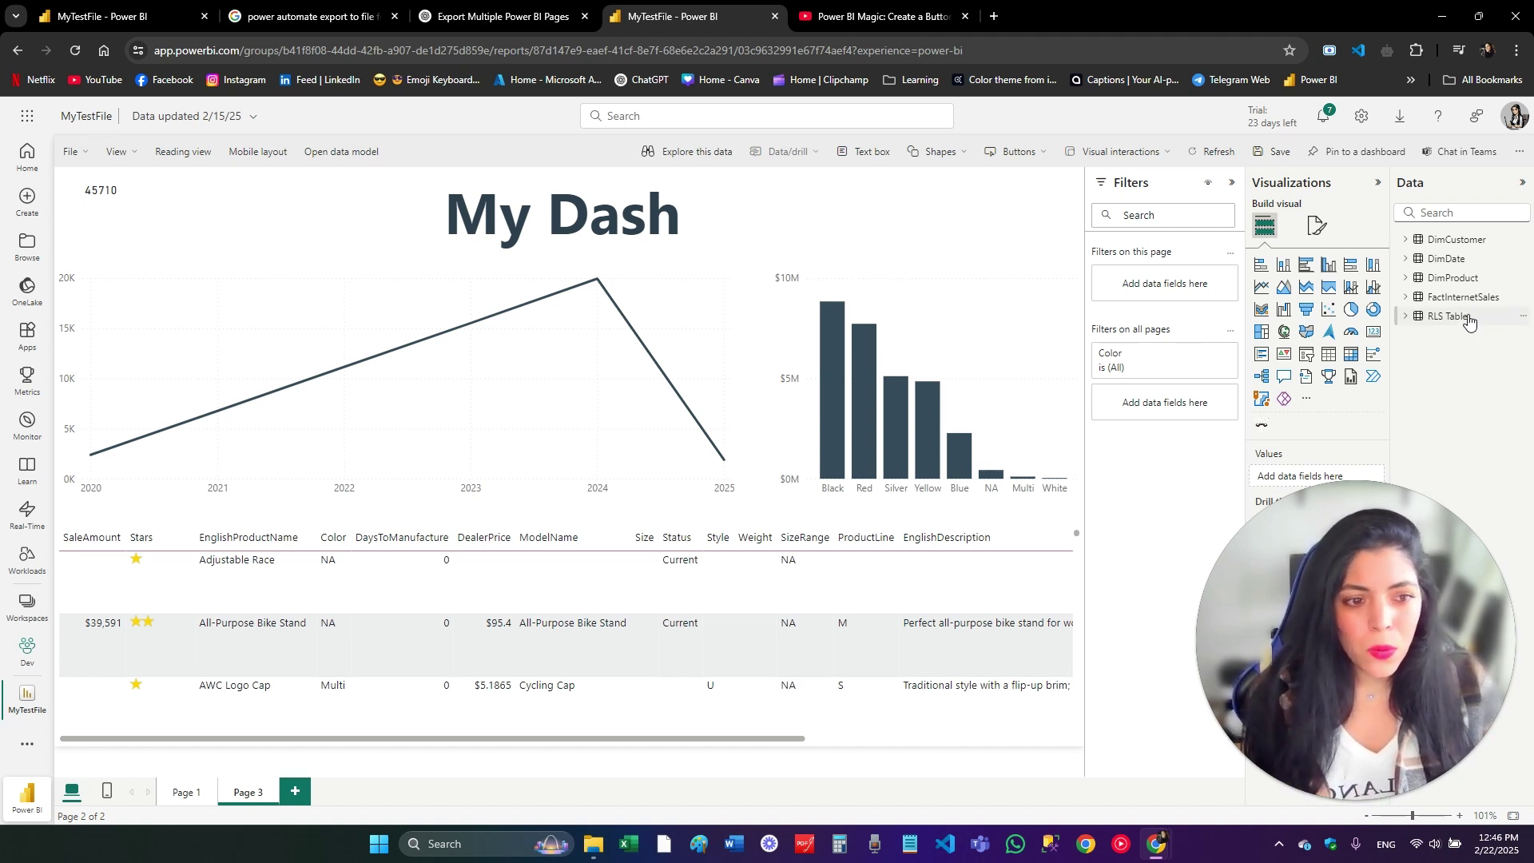
click(1375, 378)
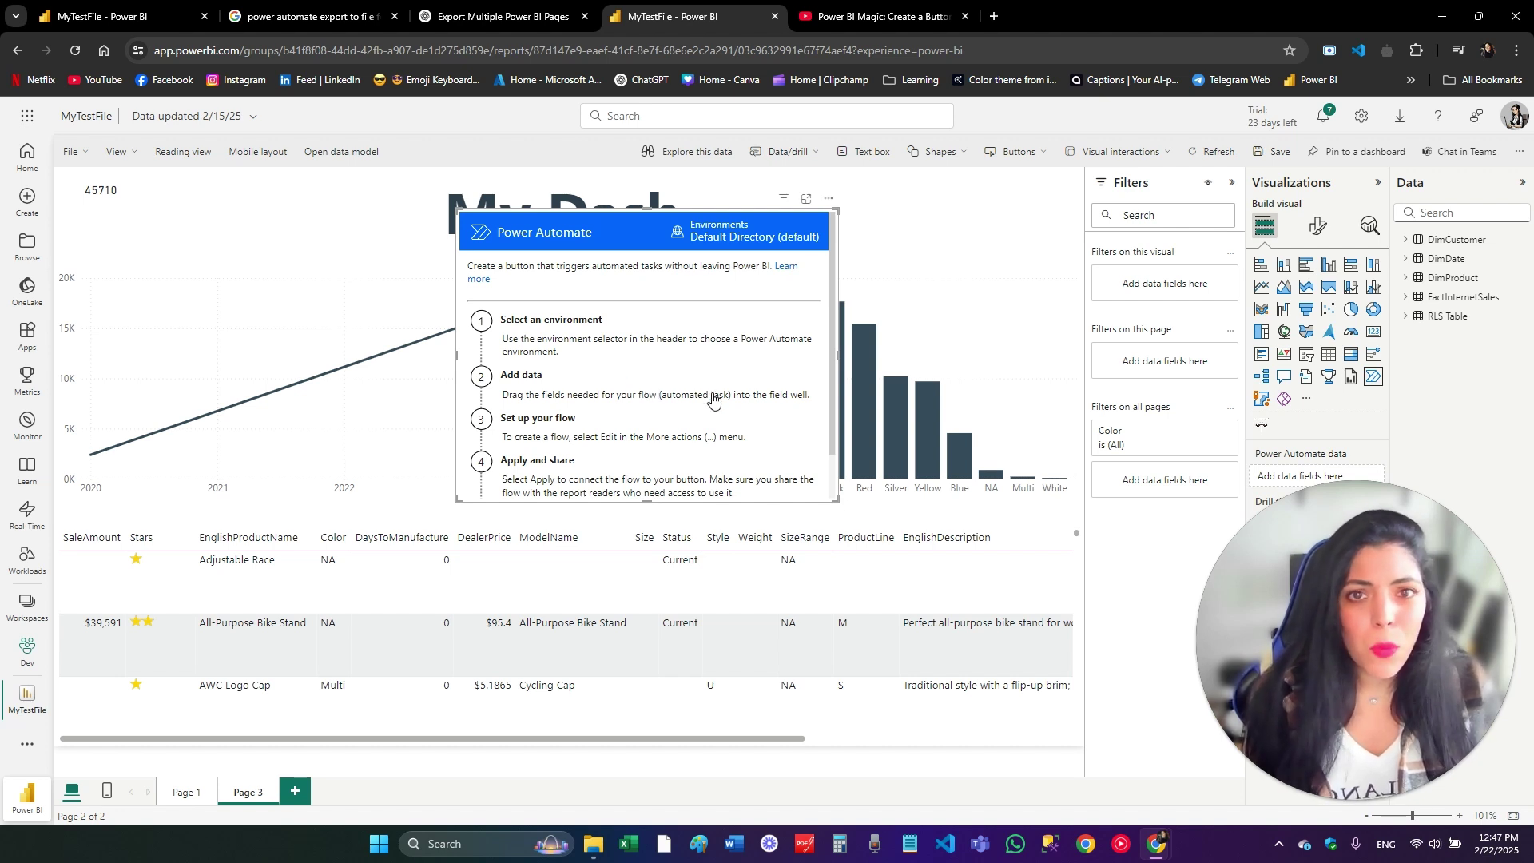
Feed DimProduct Color to the Power Automate visual, choose the Teams environment, and edit its flow
click(1408, 278)
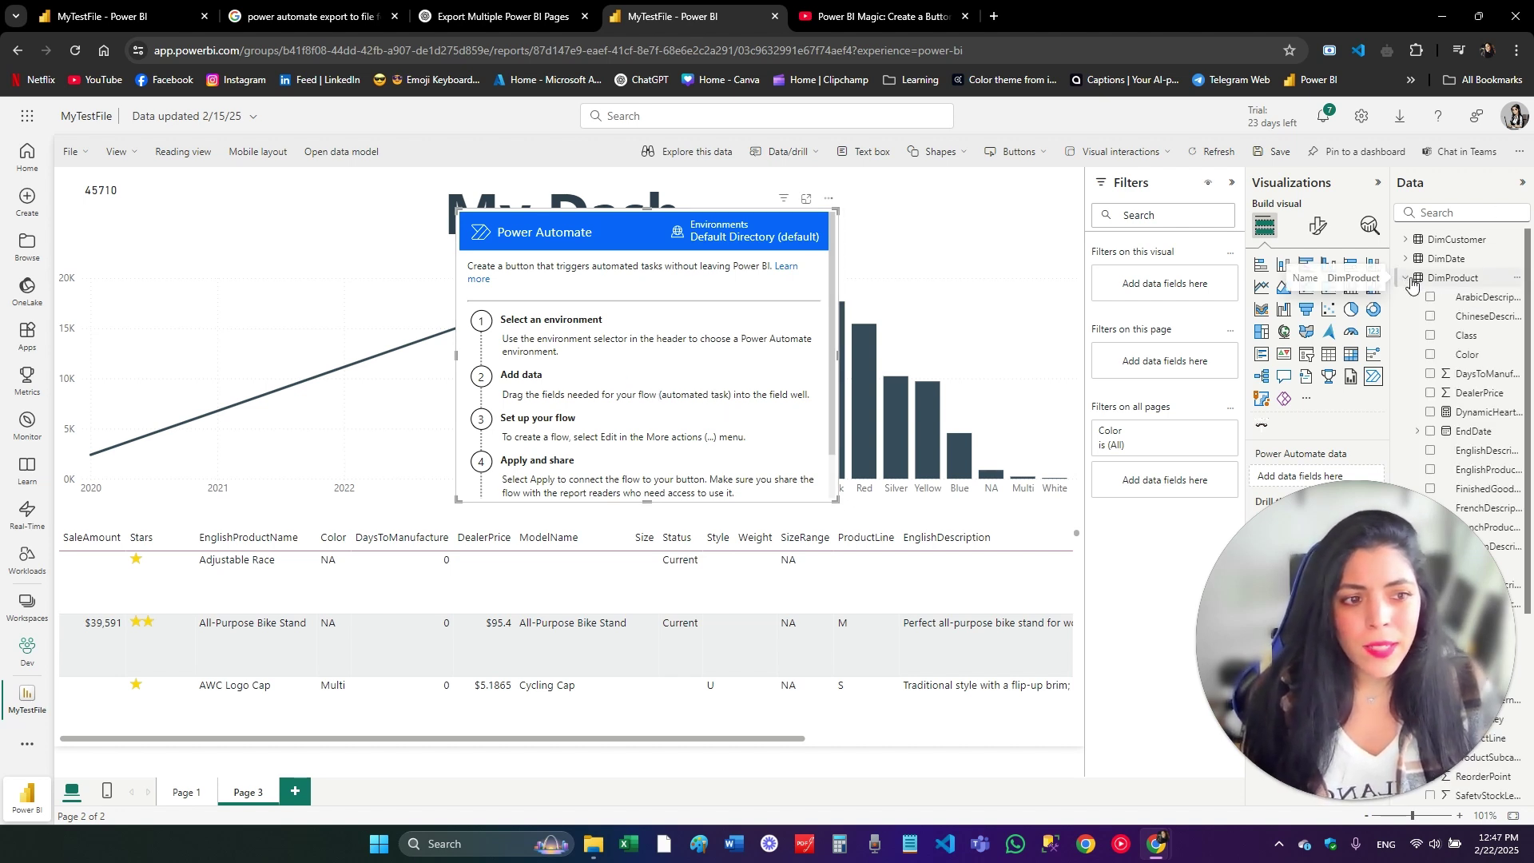
click(1431, 355)
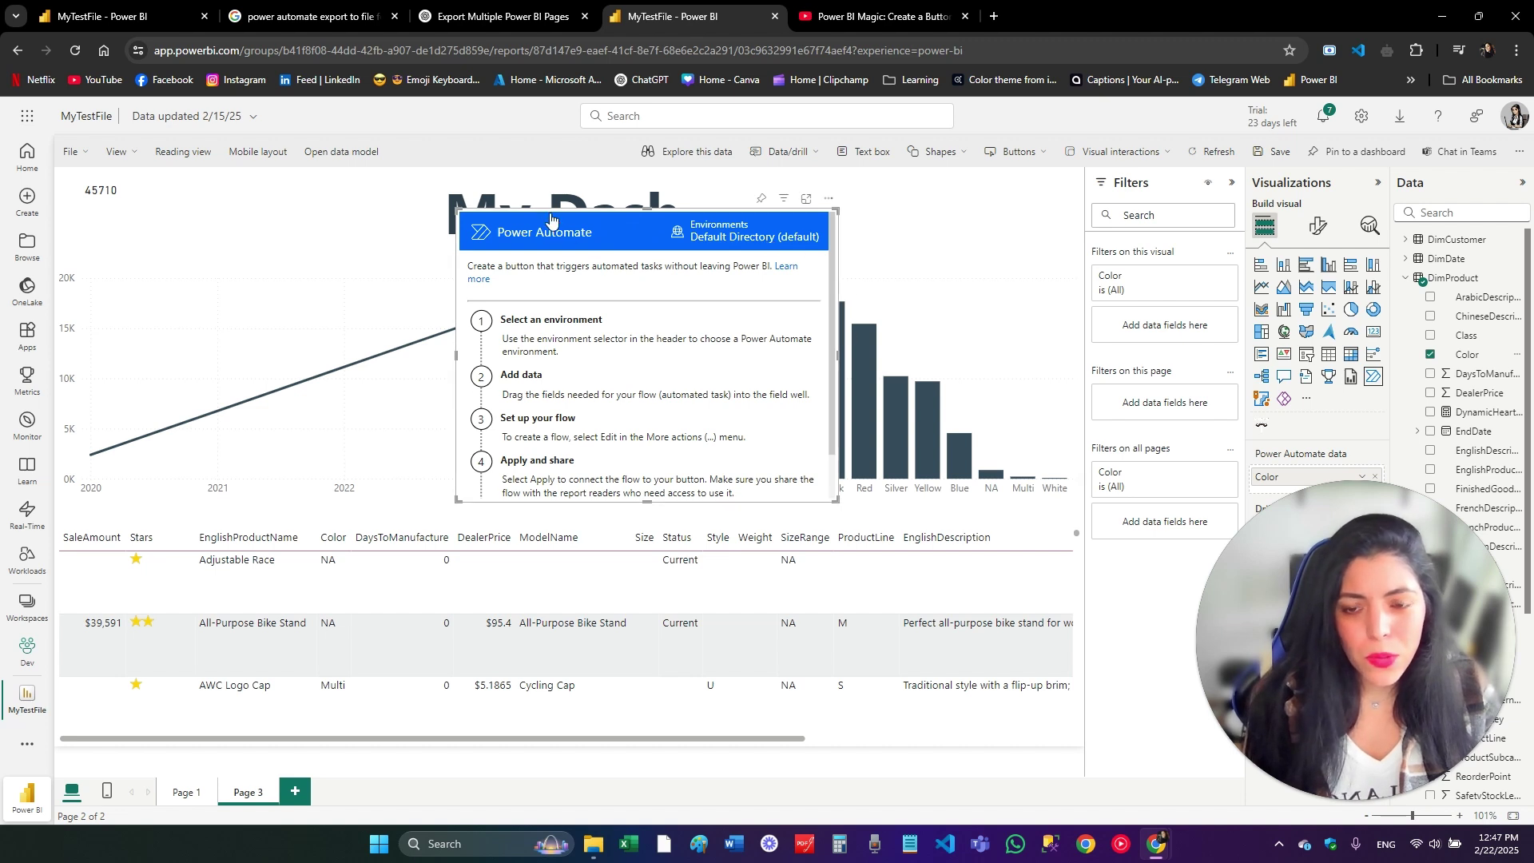
click(760, 246)
click(688, 296)
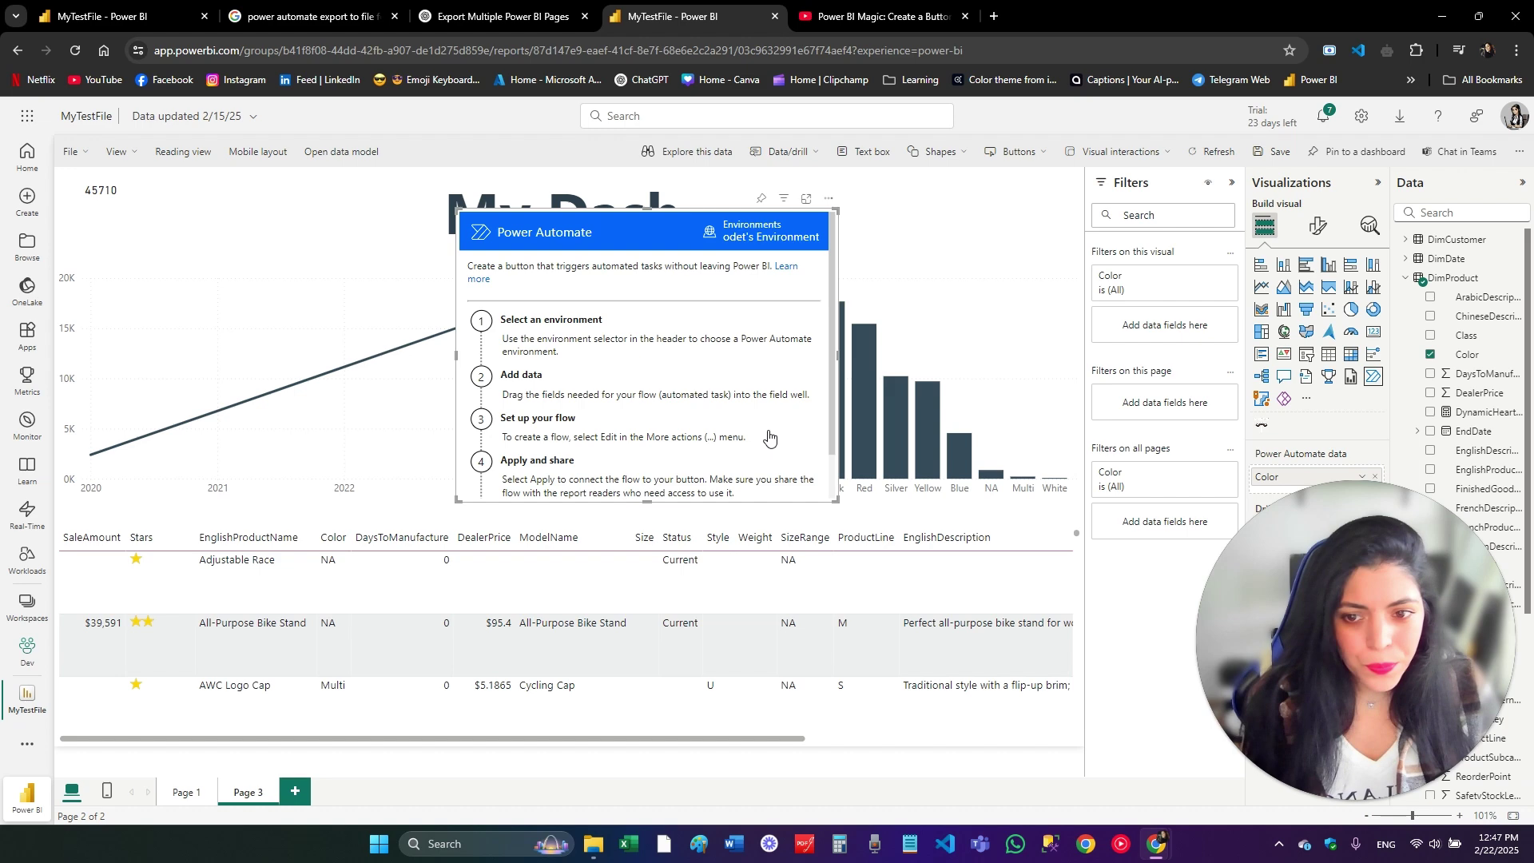
click(830, 199)
click(867, 237)
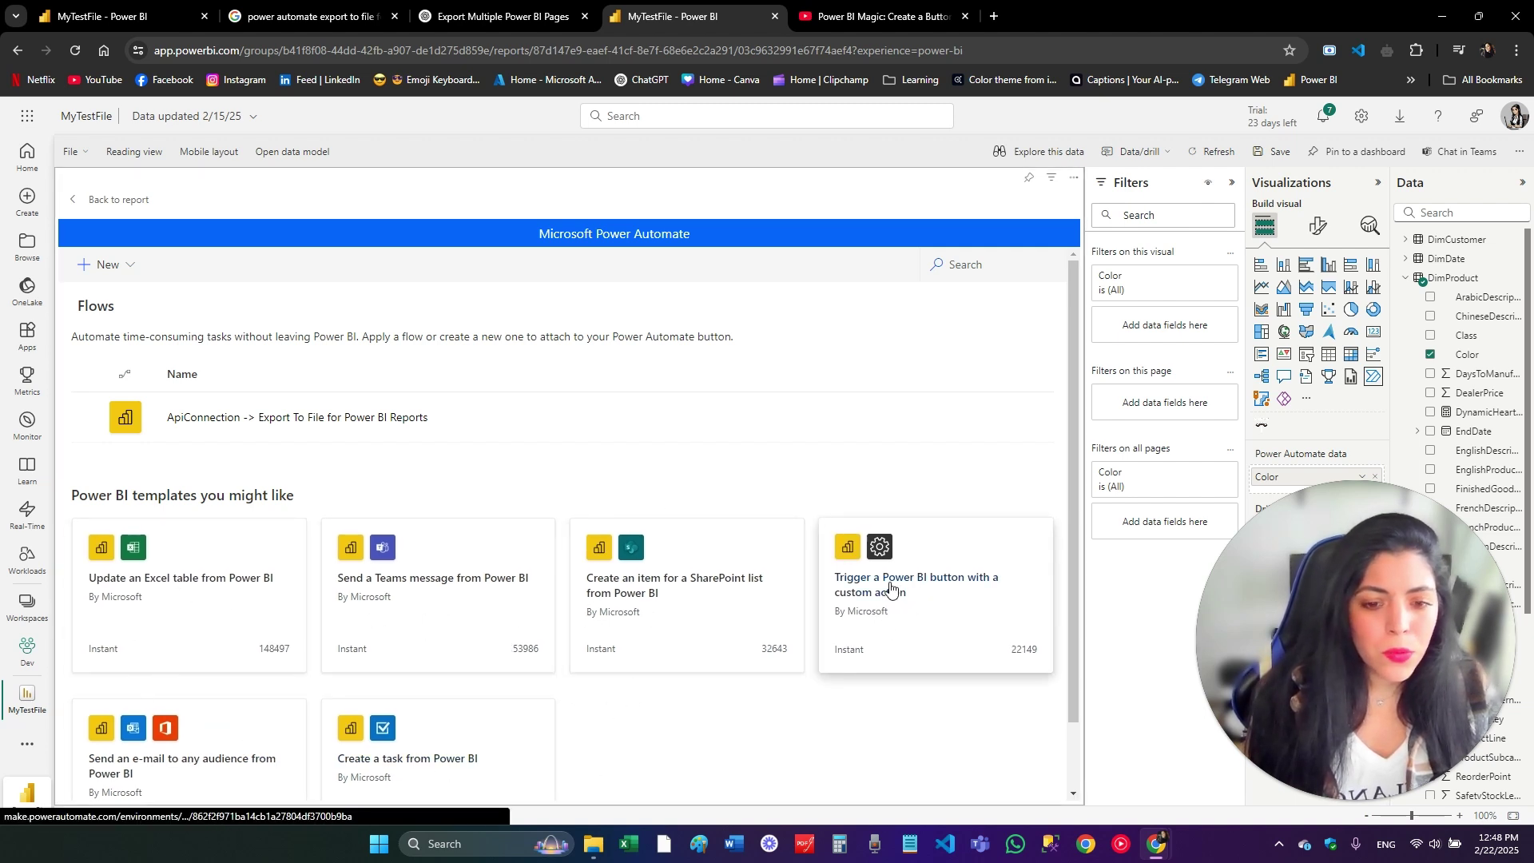
Build a flow from the custom-action button template and add an Export To File for Power BI Reports action
click(981, 592)
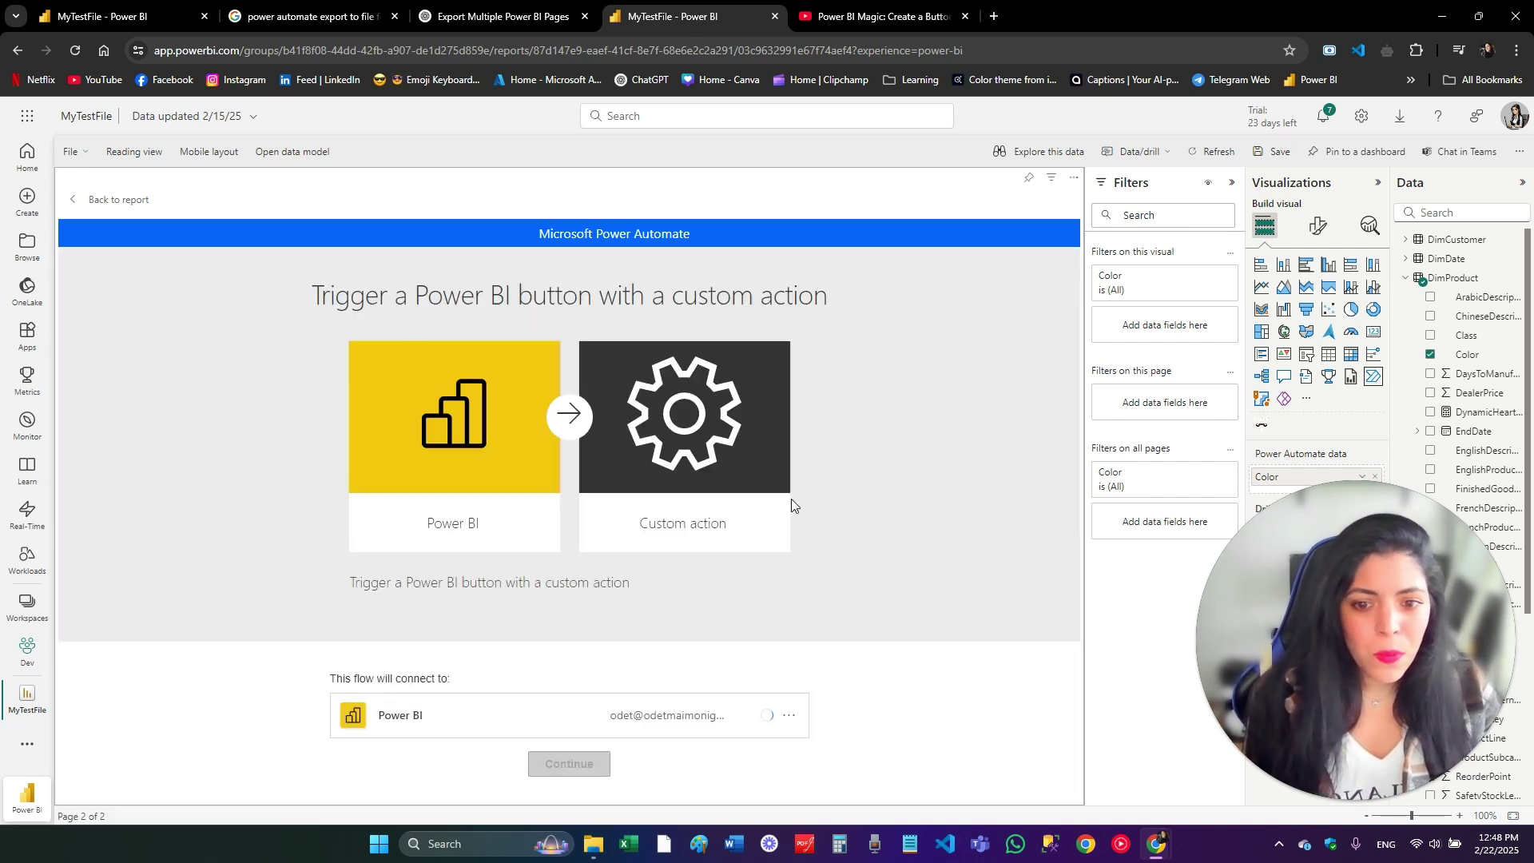
click(570, 764)
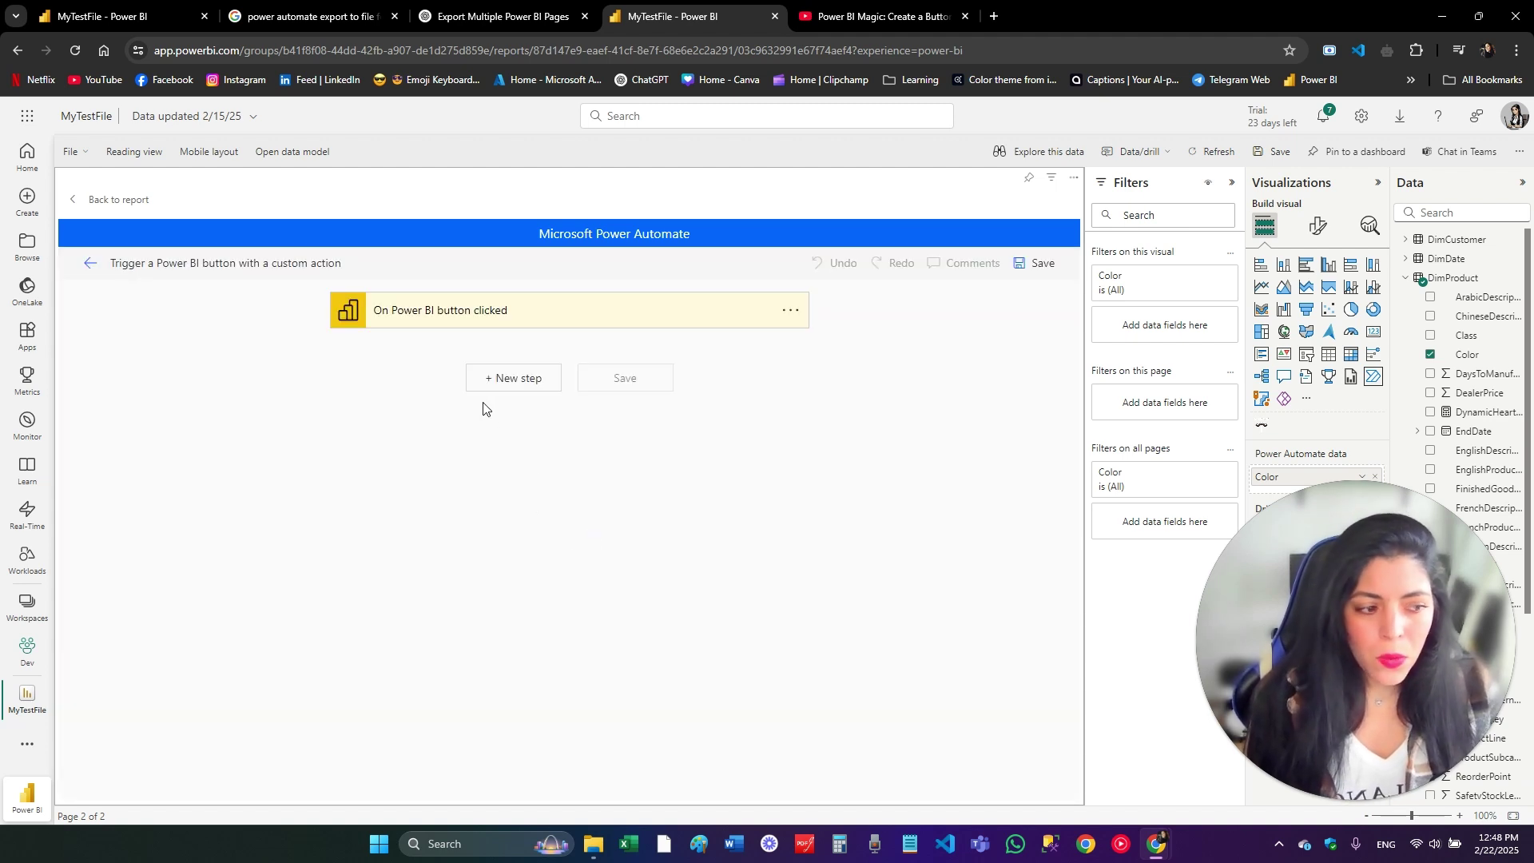
click(502, 379)
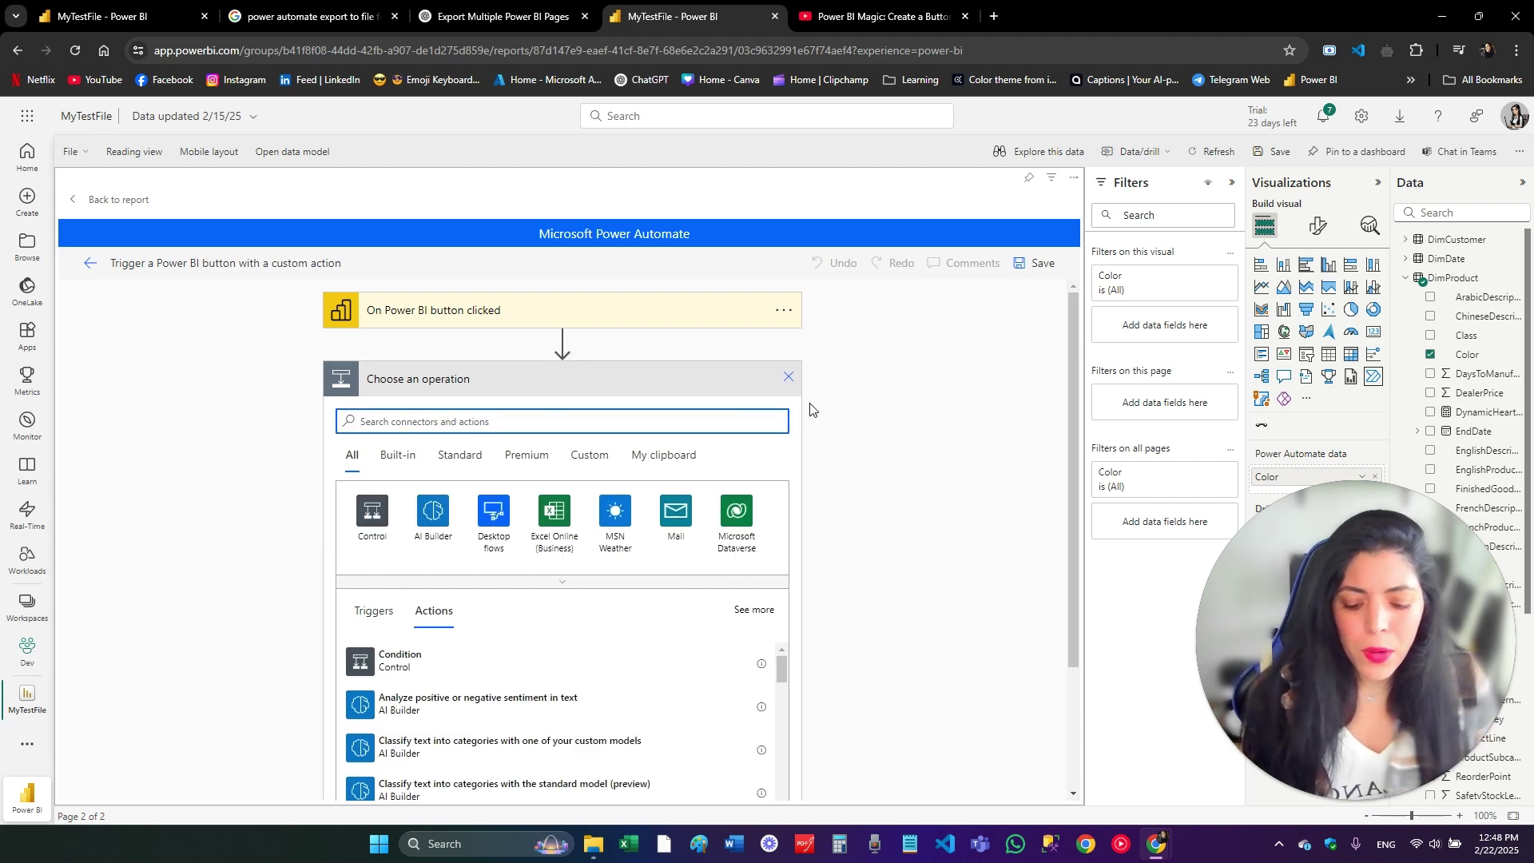
text(power bi)
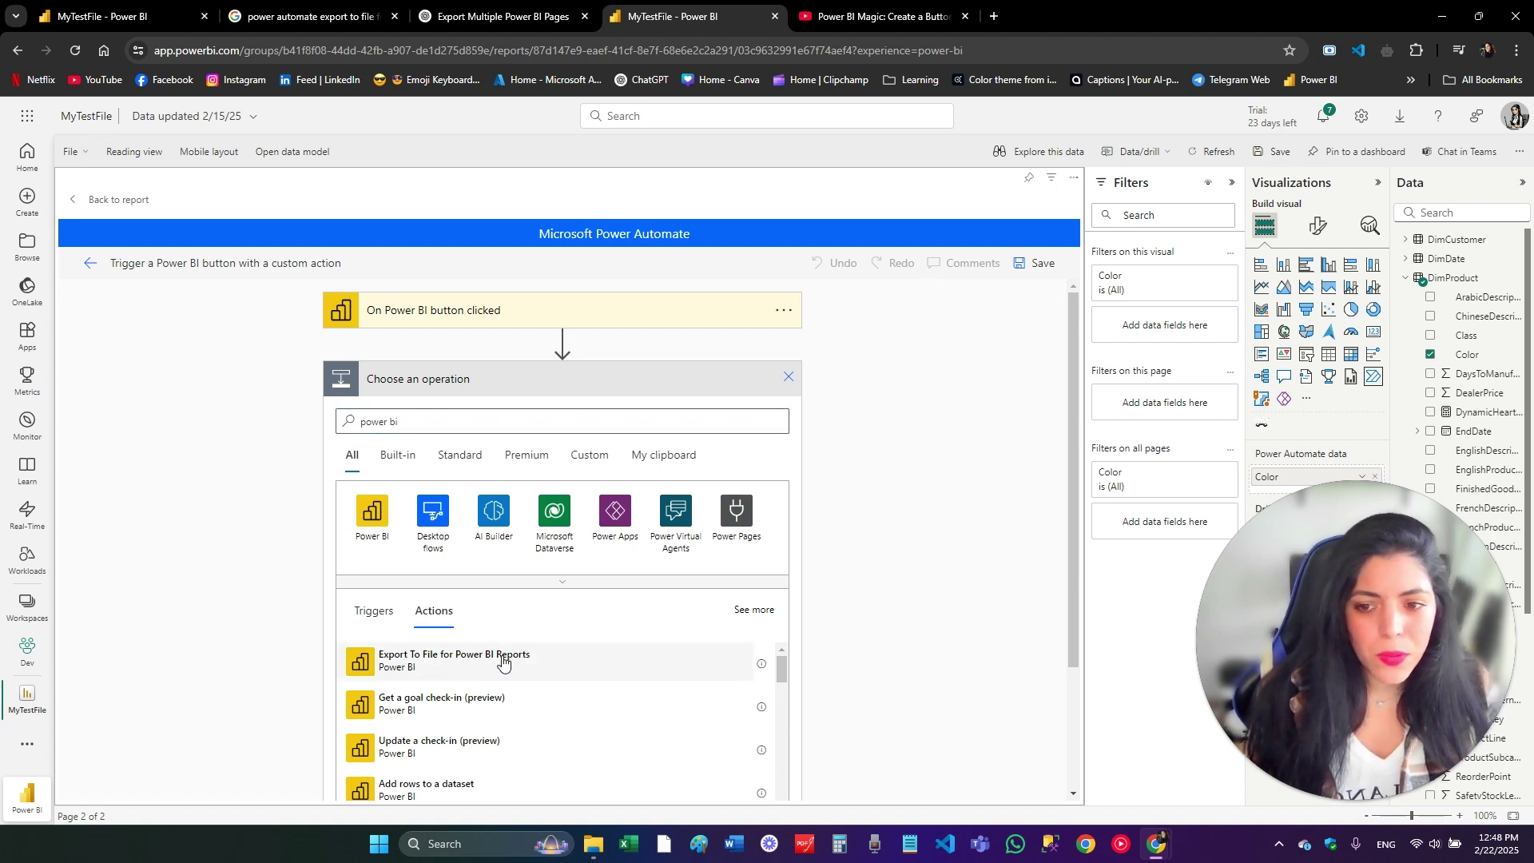
click(437, 655)
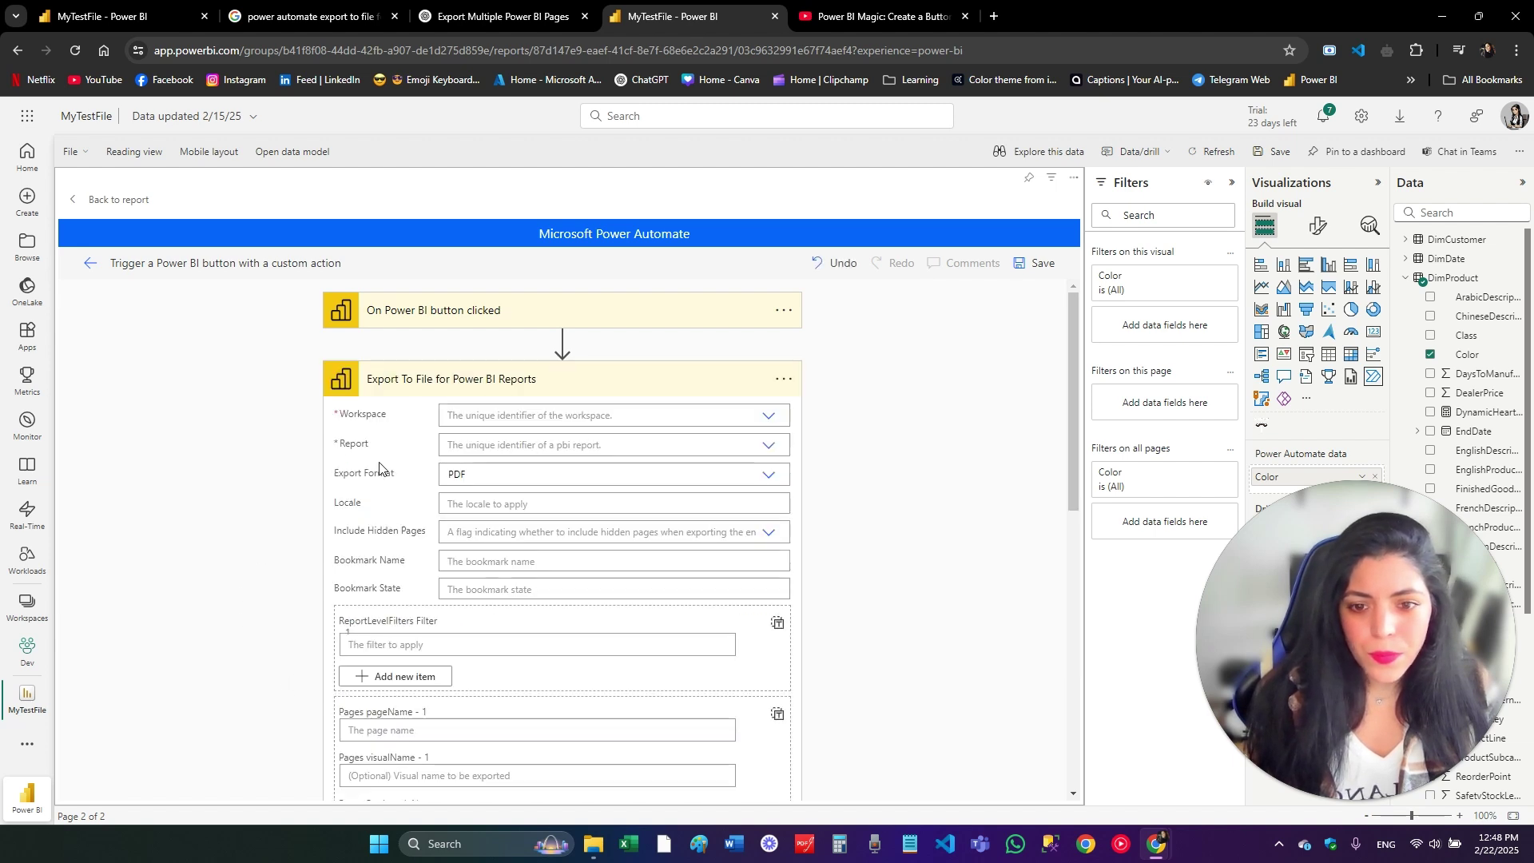
Set the export action to workspace Dev and report MyTestFile, keeping PDF format
click(772, 425)
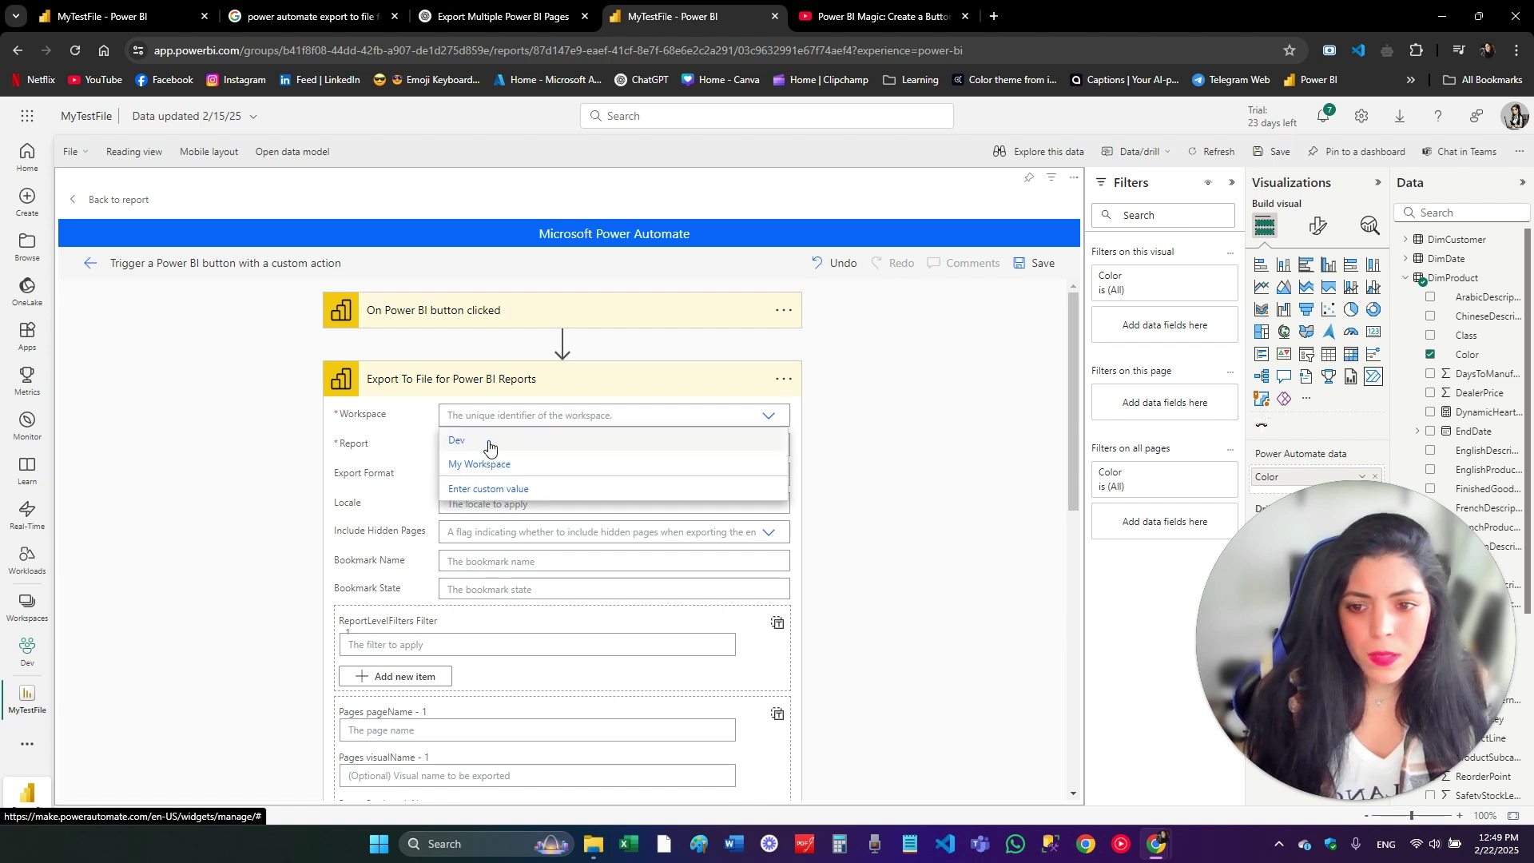
click(490, 440)
click(769, 445)
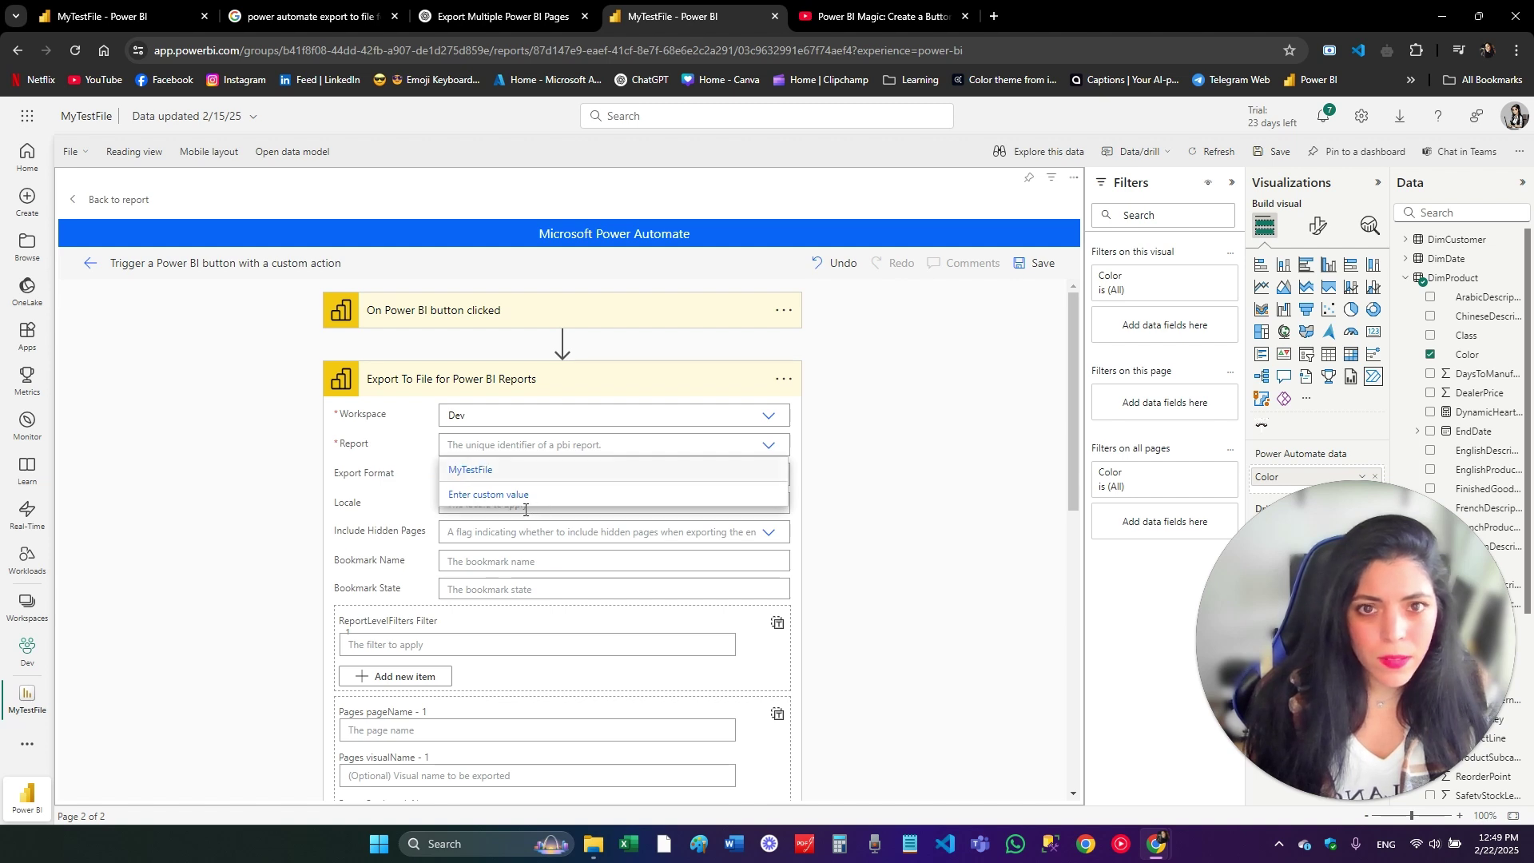
click(478, 470)
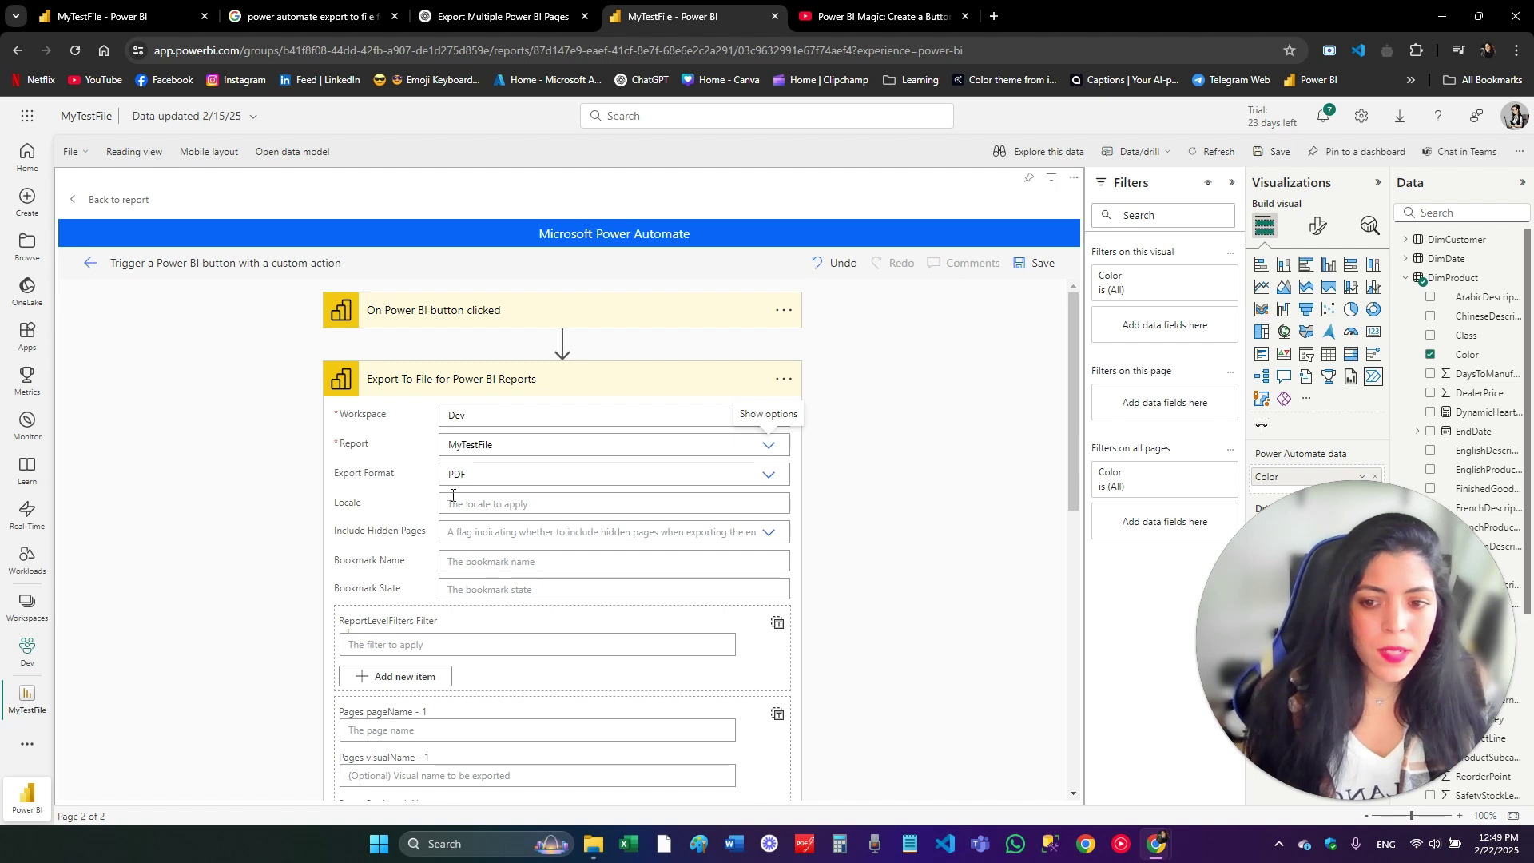
scroll(483, 553, down, 1)
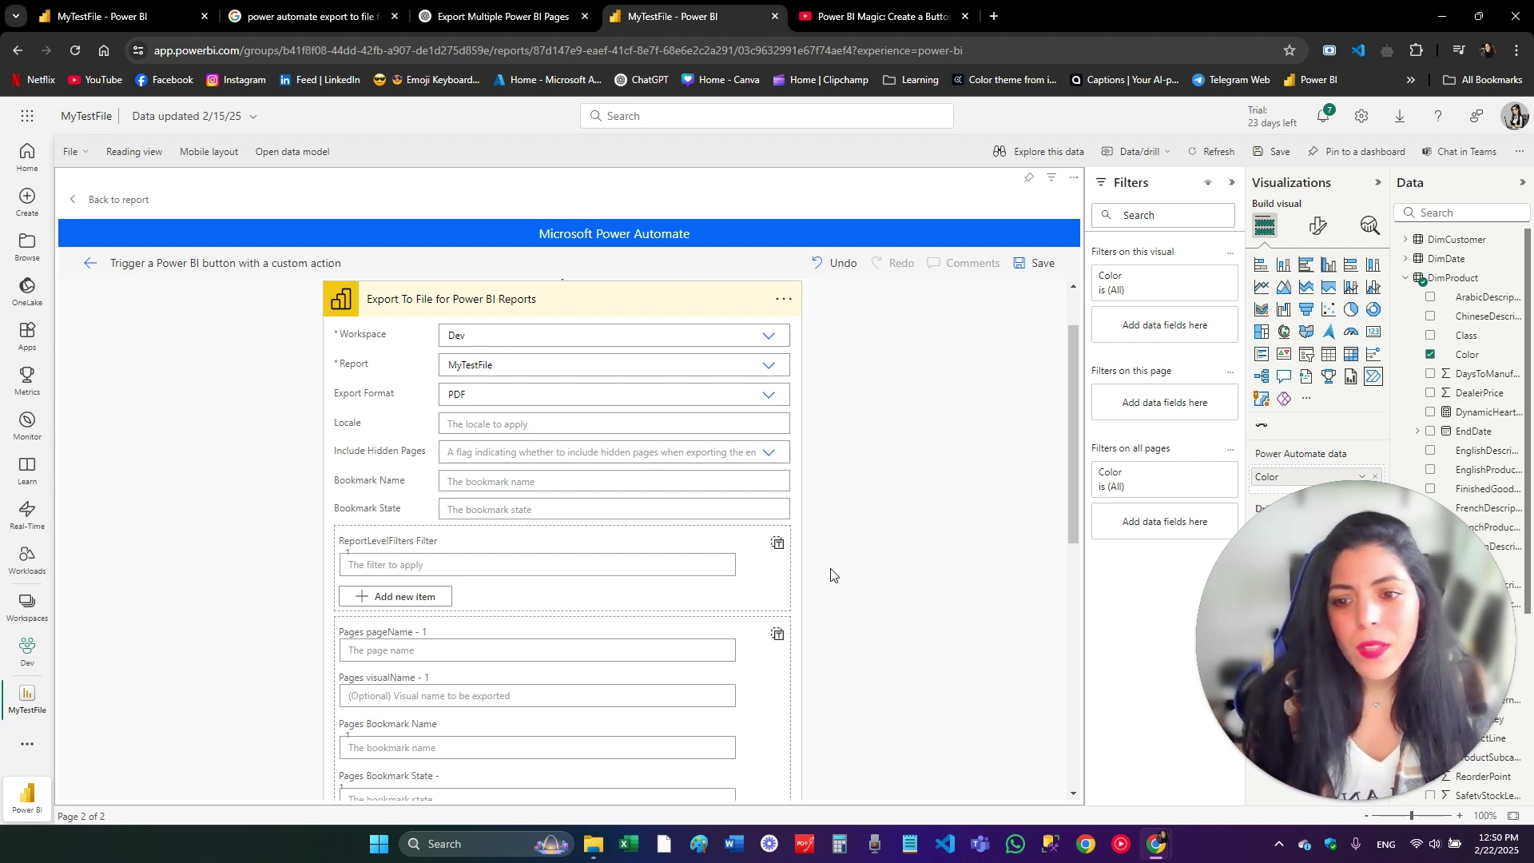
scroll(391, 512, down, 1)
click(379, 478)
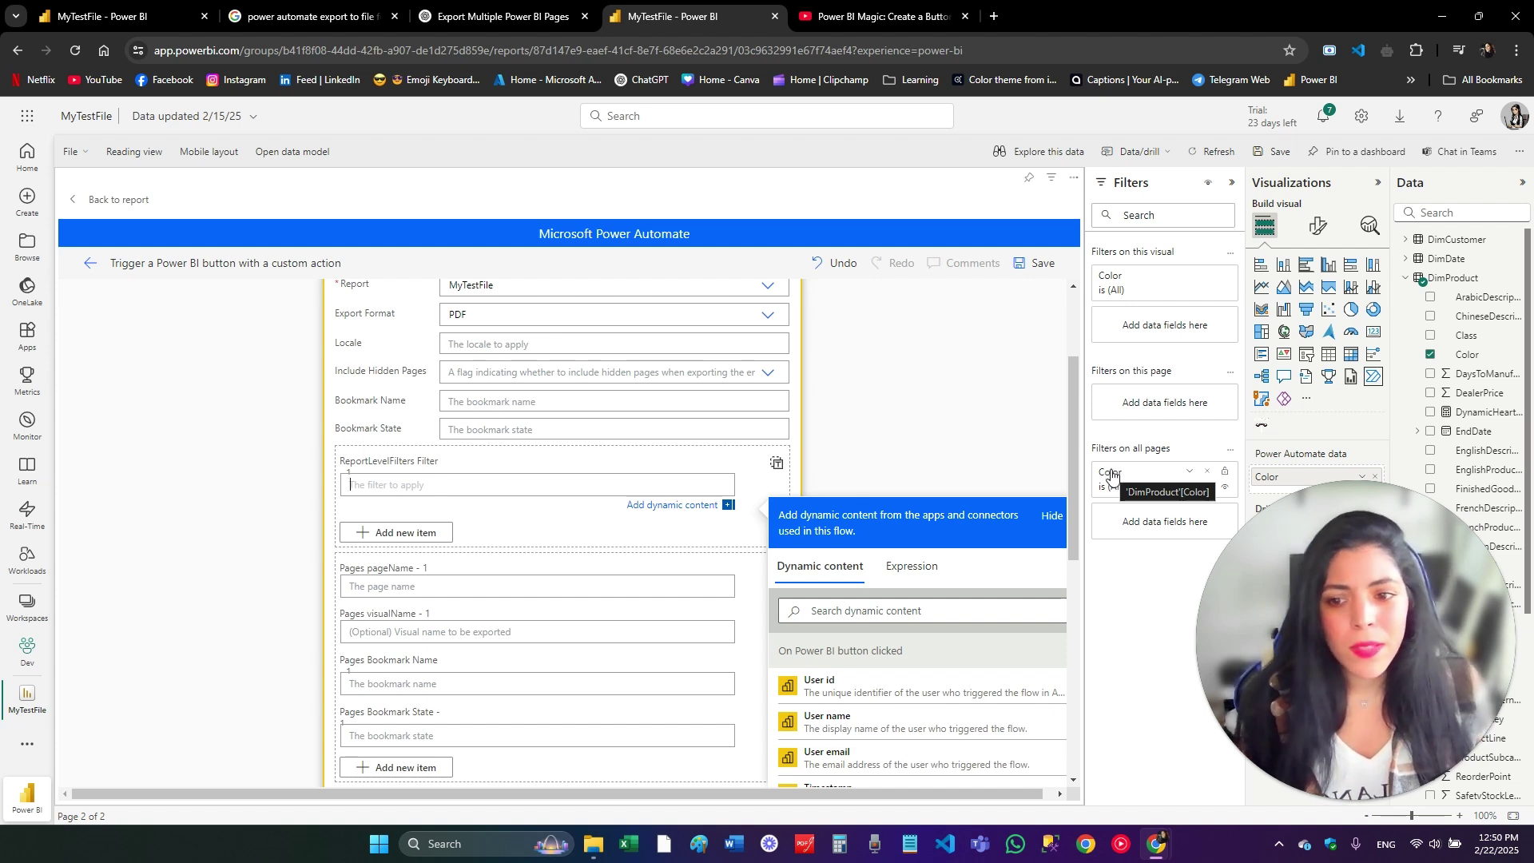
Filter the export with DimProduct/Color in ('Red','Blue') and add a new step after it
text(Dimn)
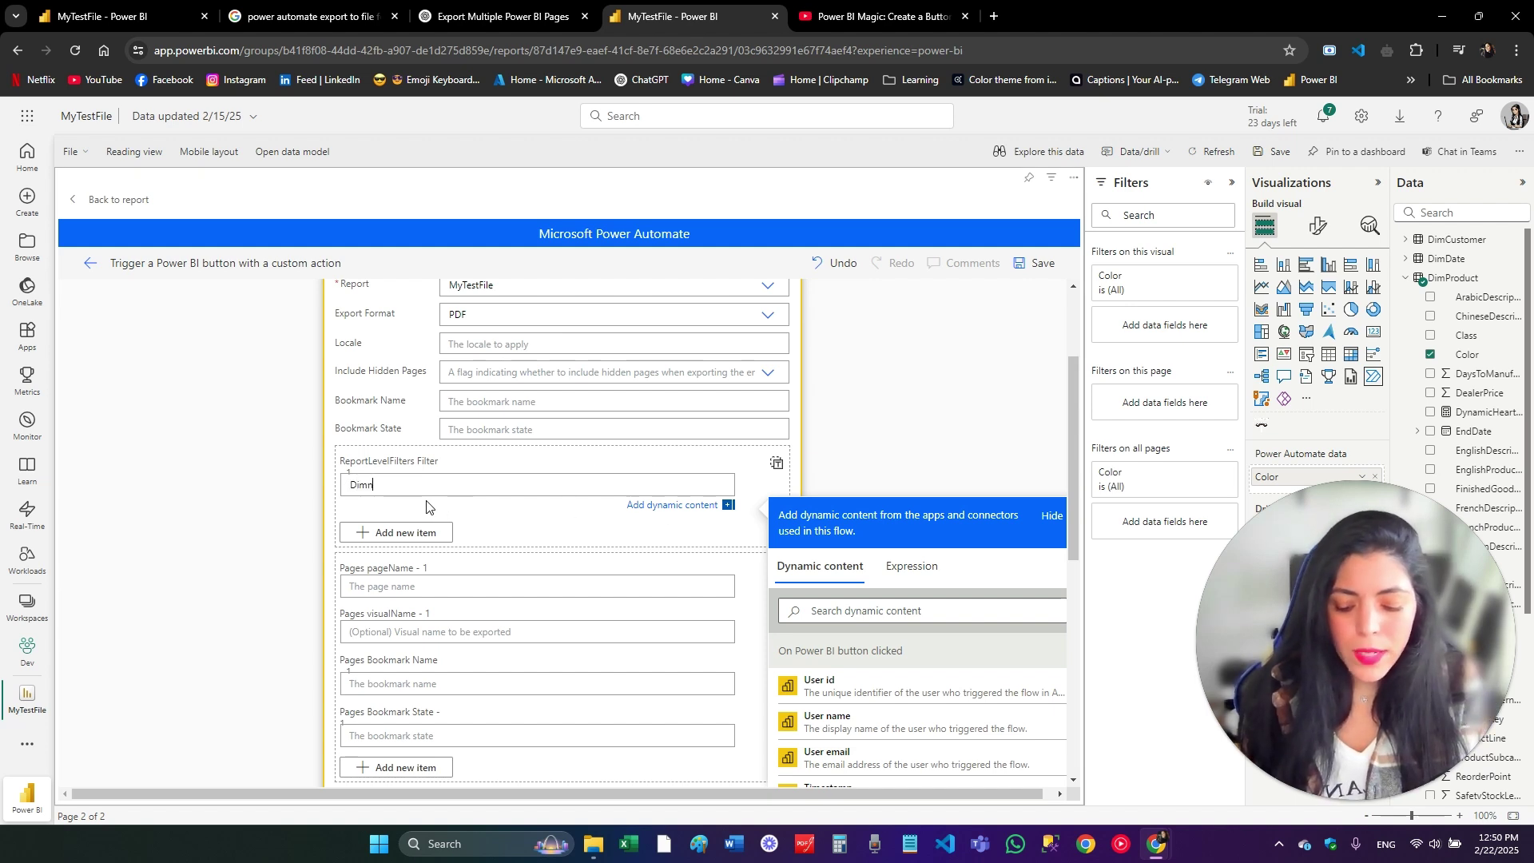
key(BackSpace)
text(Product/Color i)
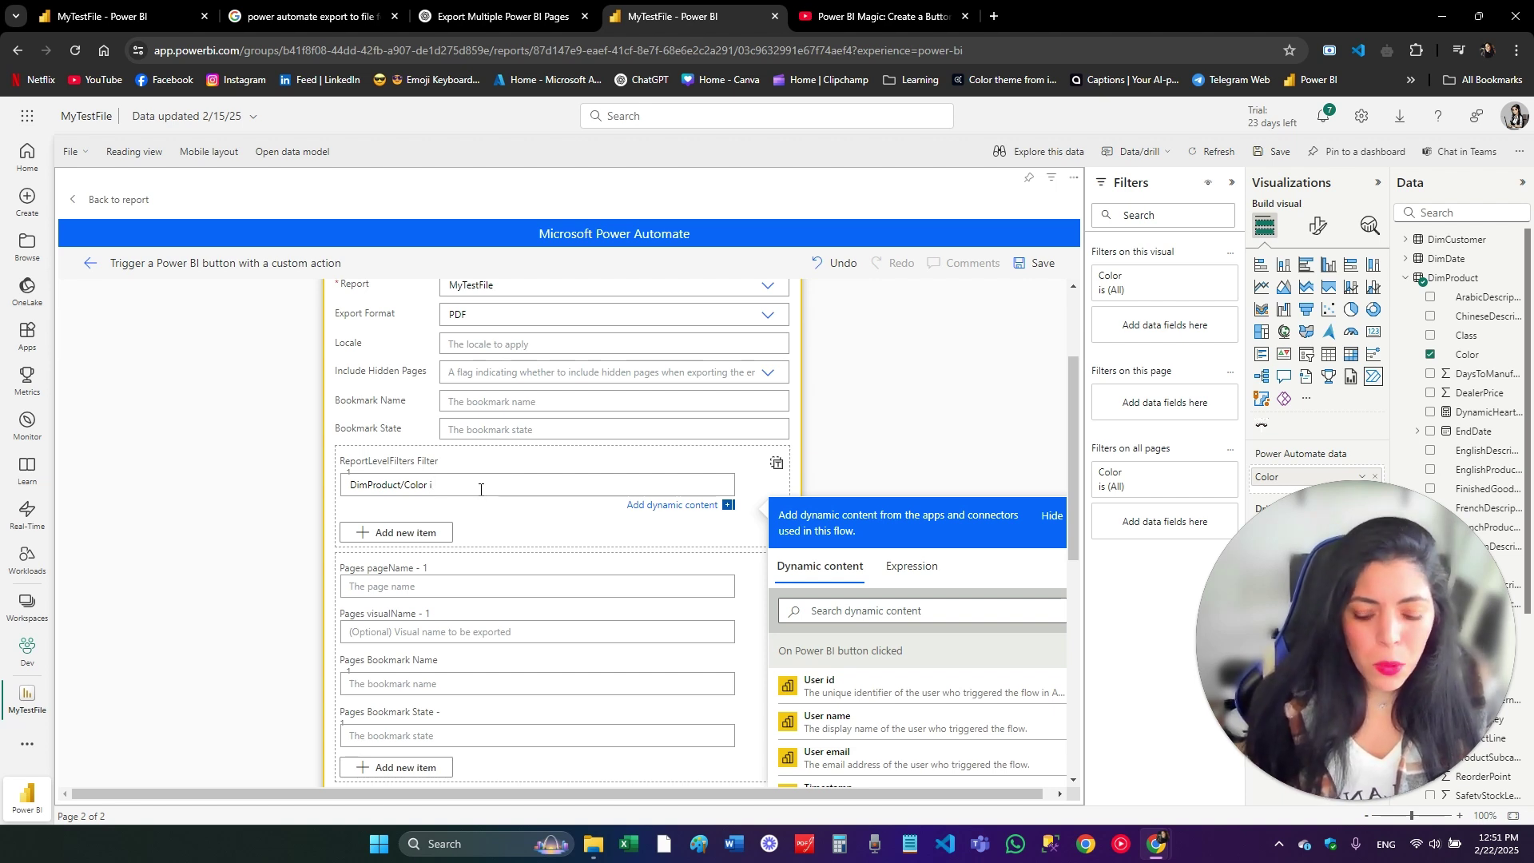
text(()
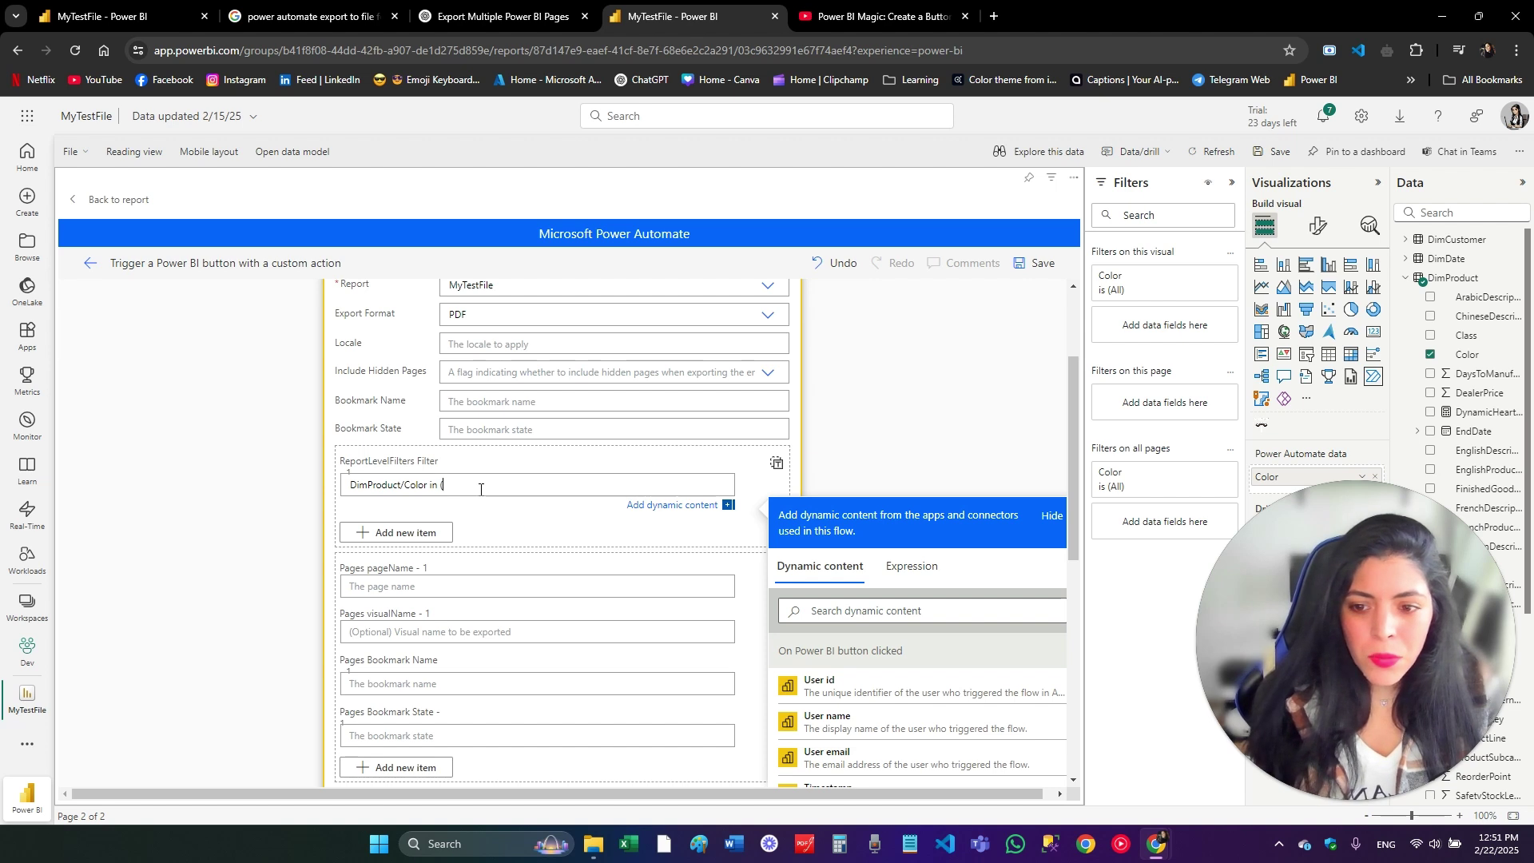
text())
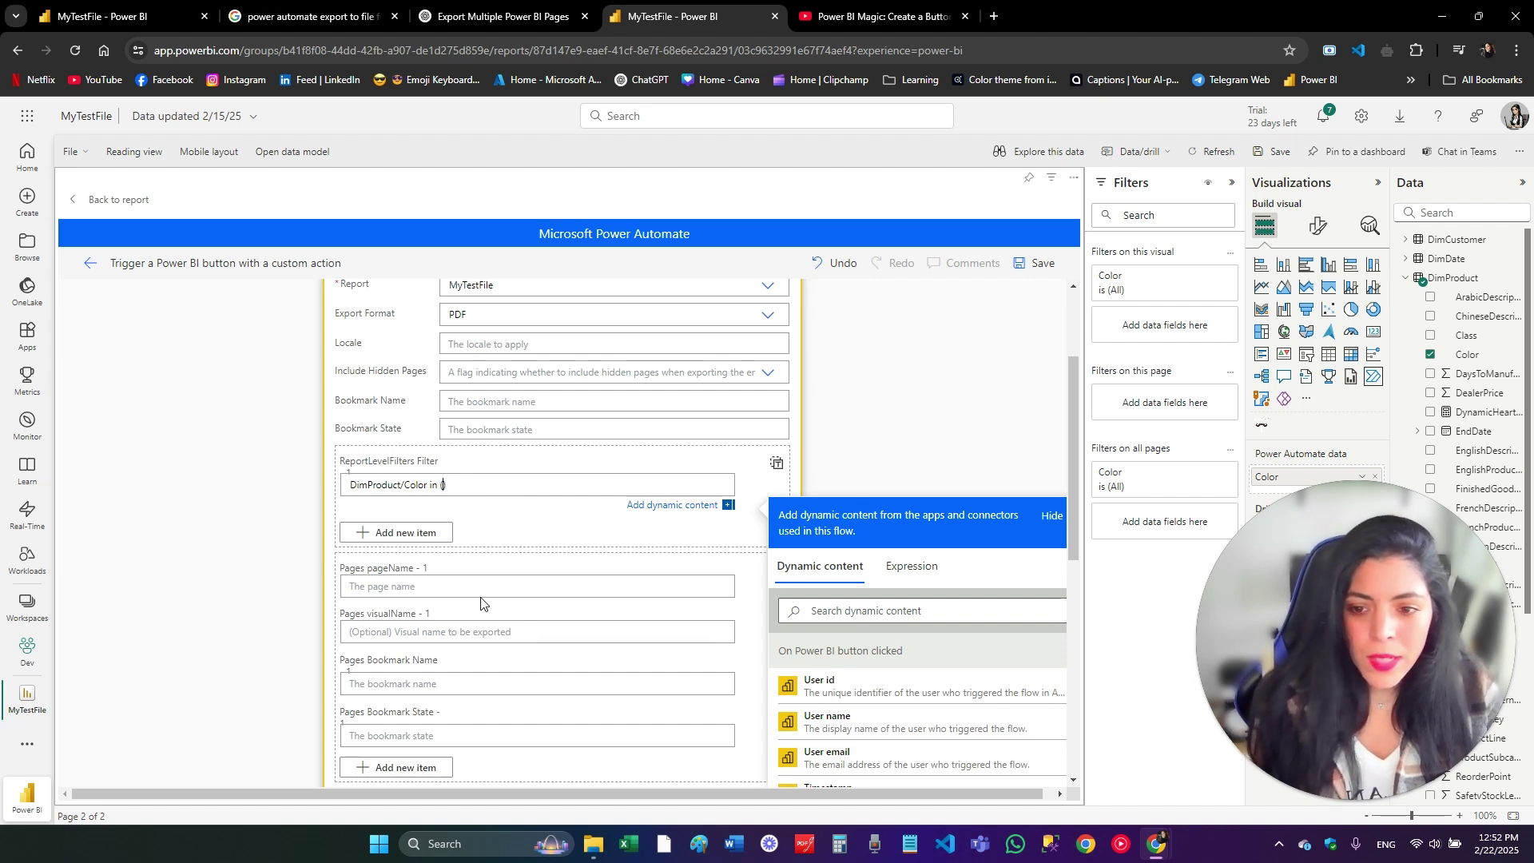
text('Red','Blue')
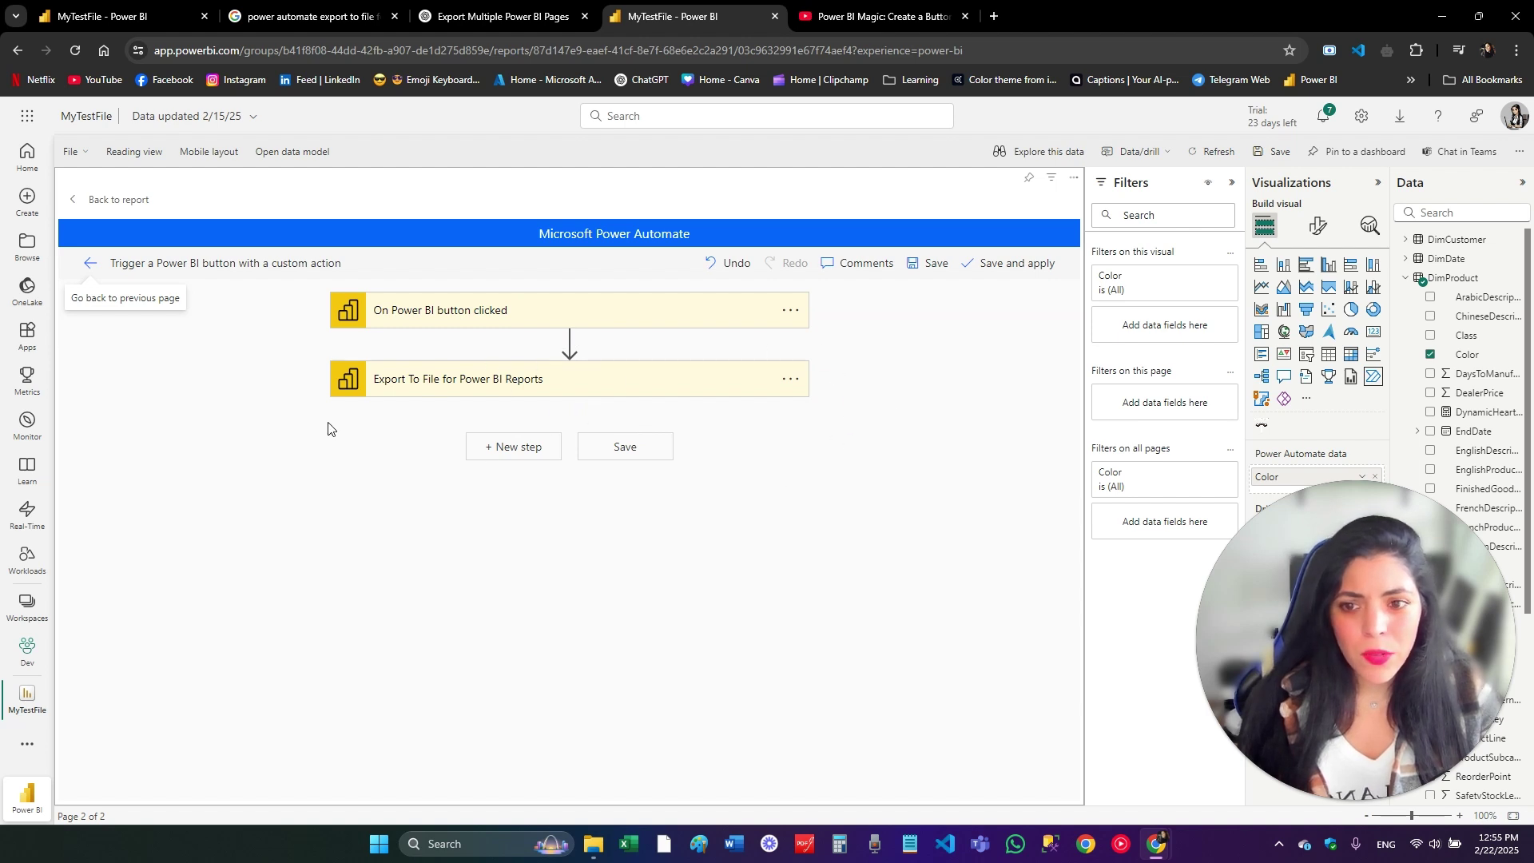
click(534, 452)
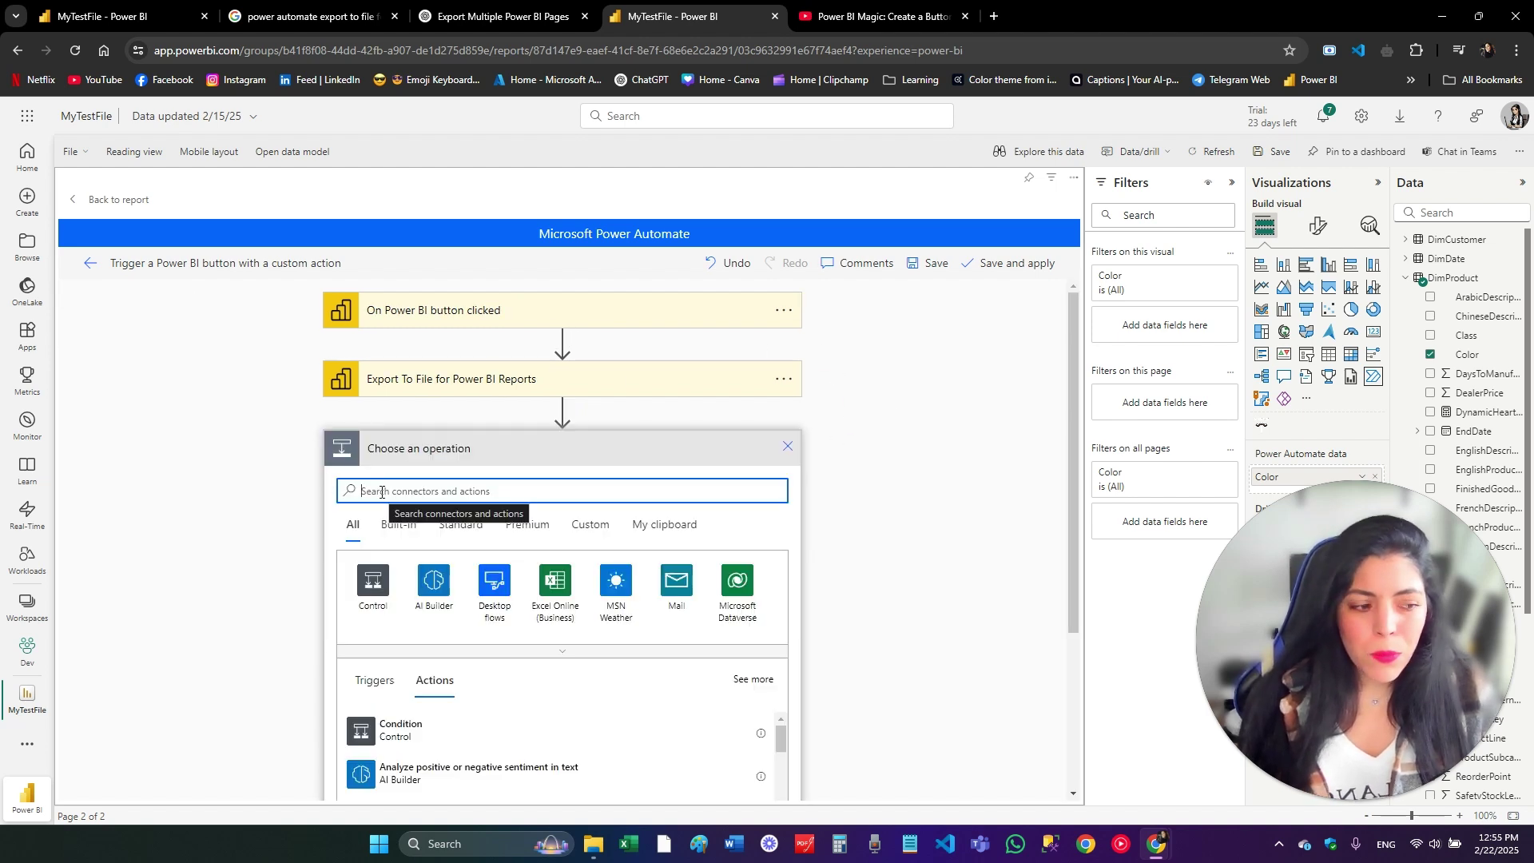
Add a OneDrive Create file step writing File Content to /Documents/Test.PDF, then save and apply the flow
text(c)
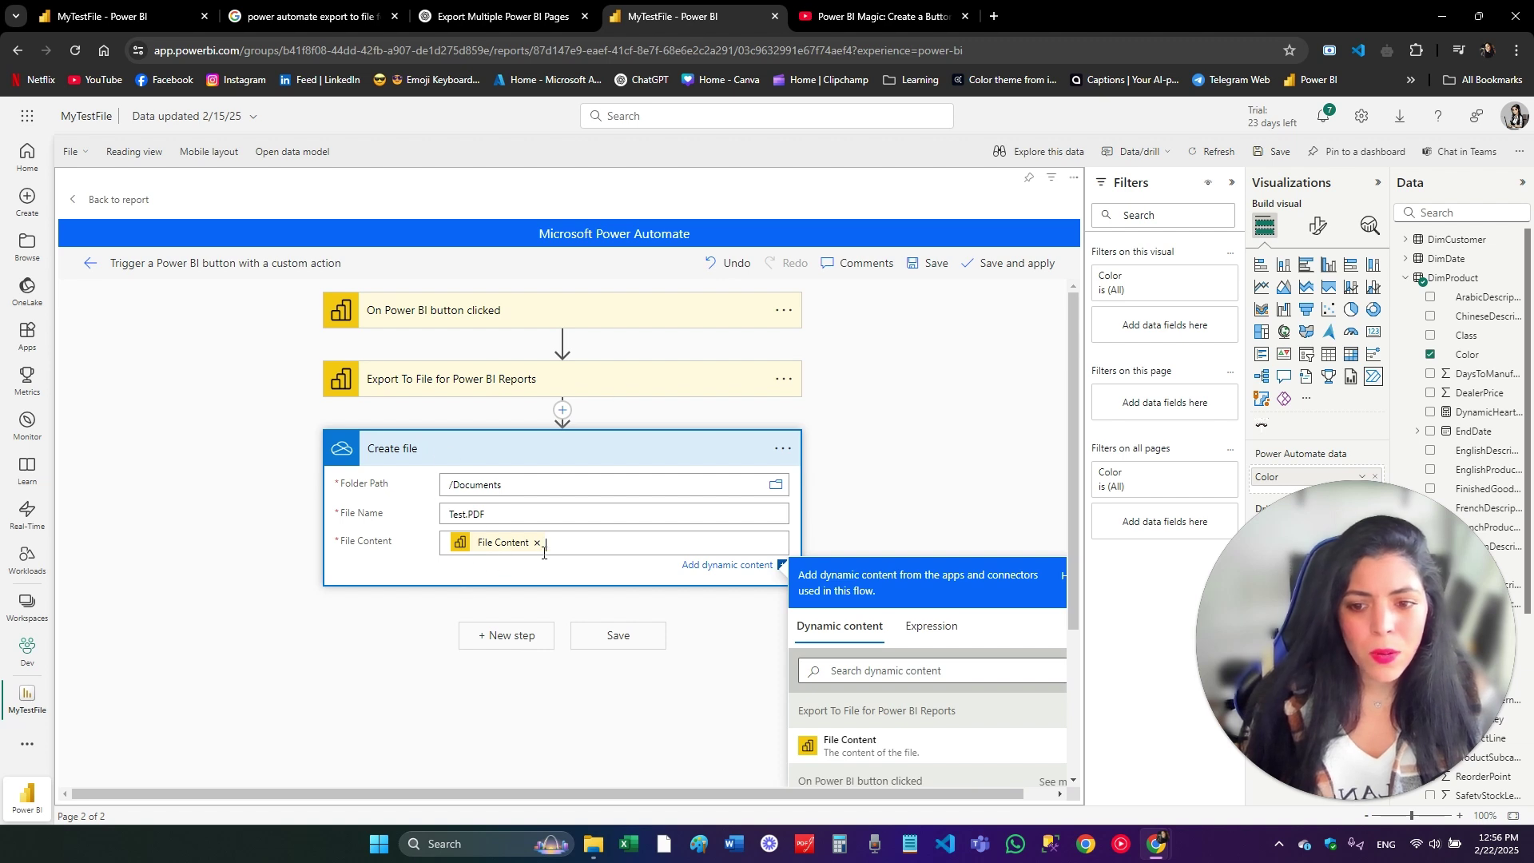
click(1013, 267)
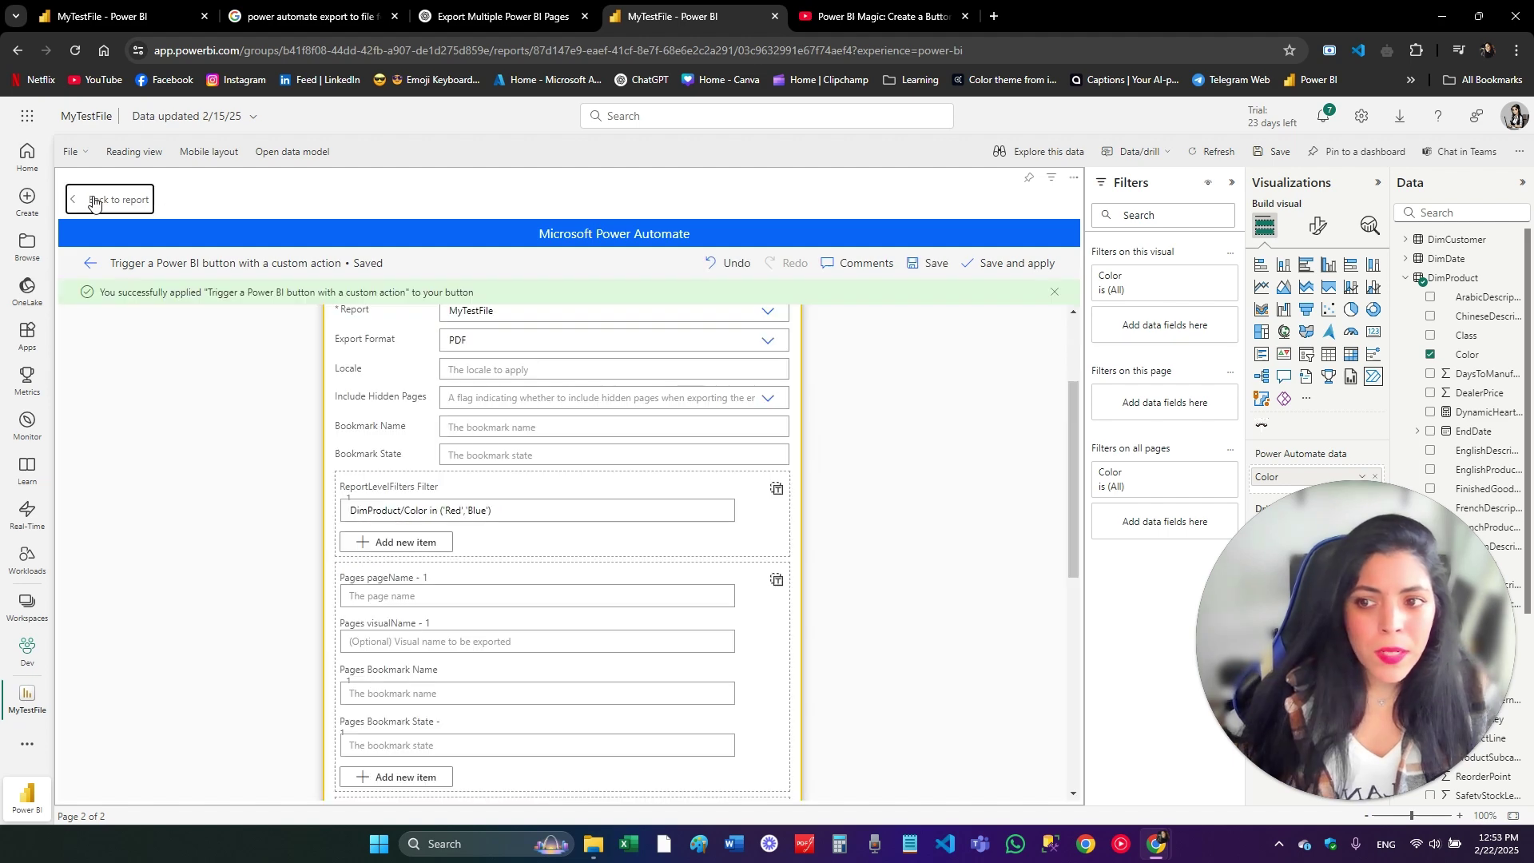
Back on the report, resize the Run flow button into a bar beside My Dash and run it
click(96, 198)
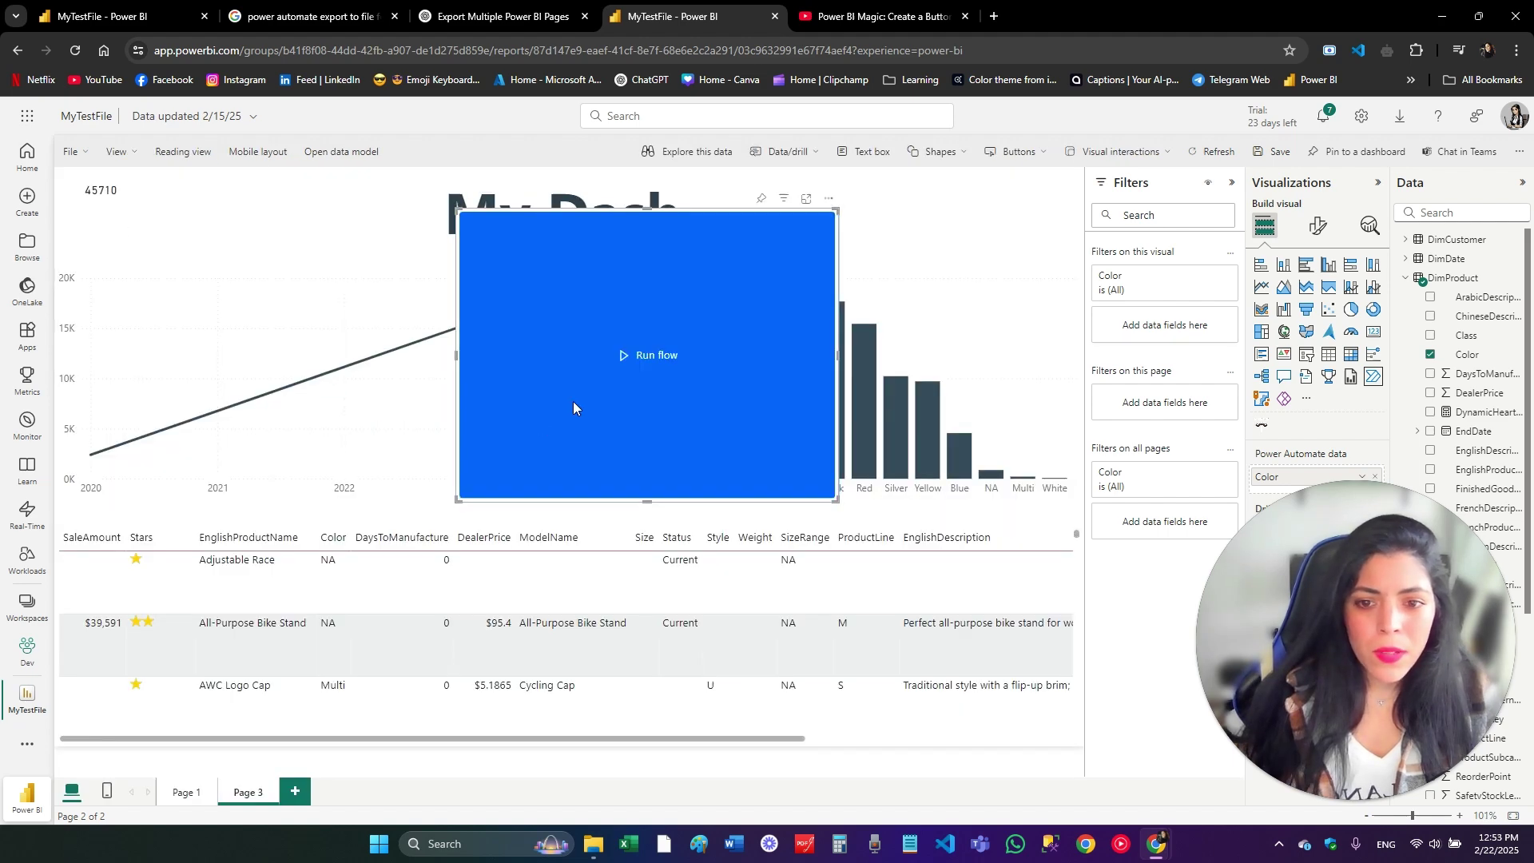
drag(836, 500, 750, 284)
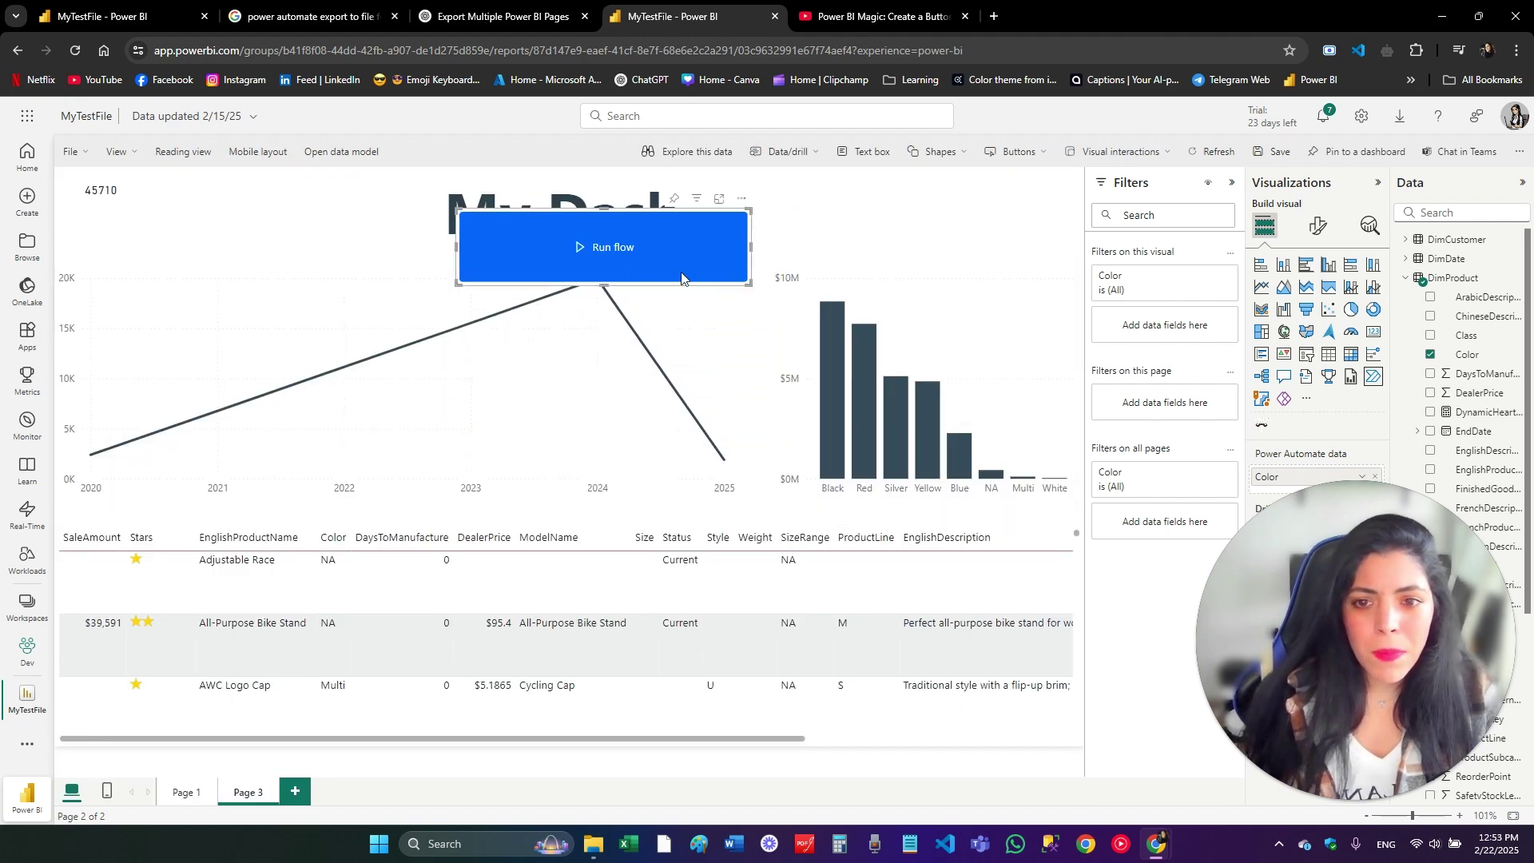
drag(541, 211, 809, 192)
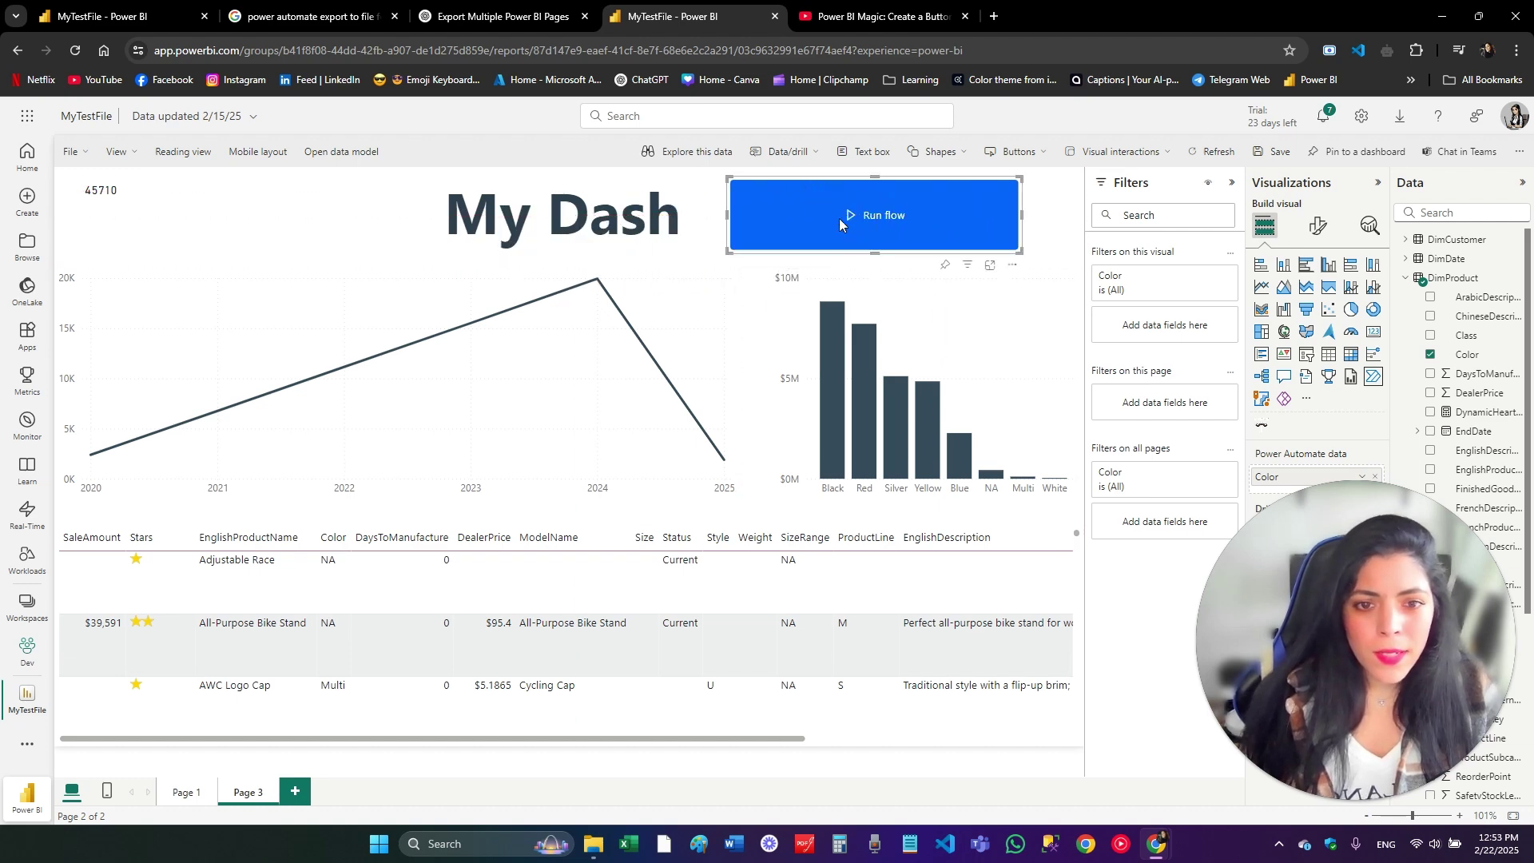
ctrl+click(840, 218)
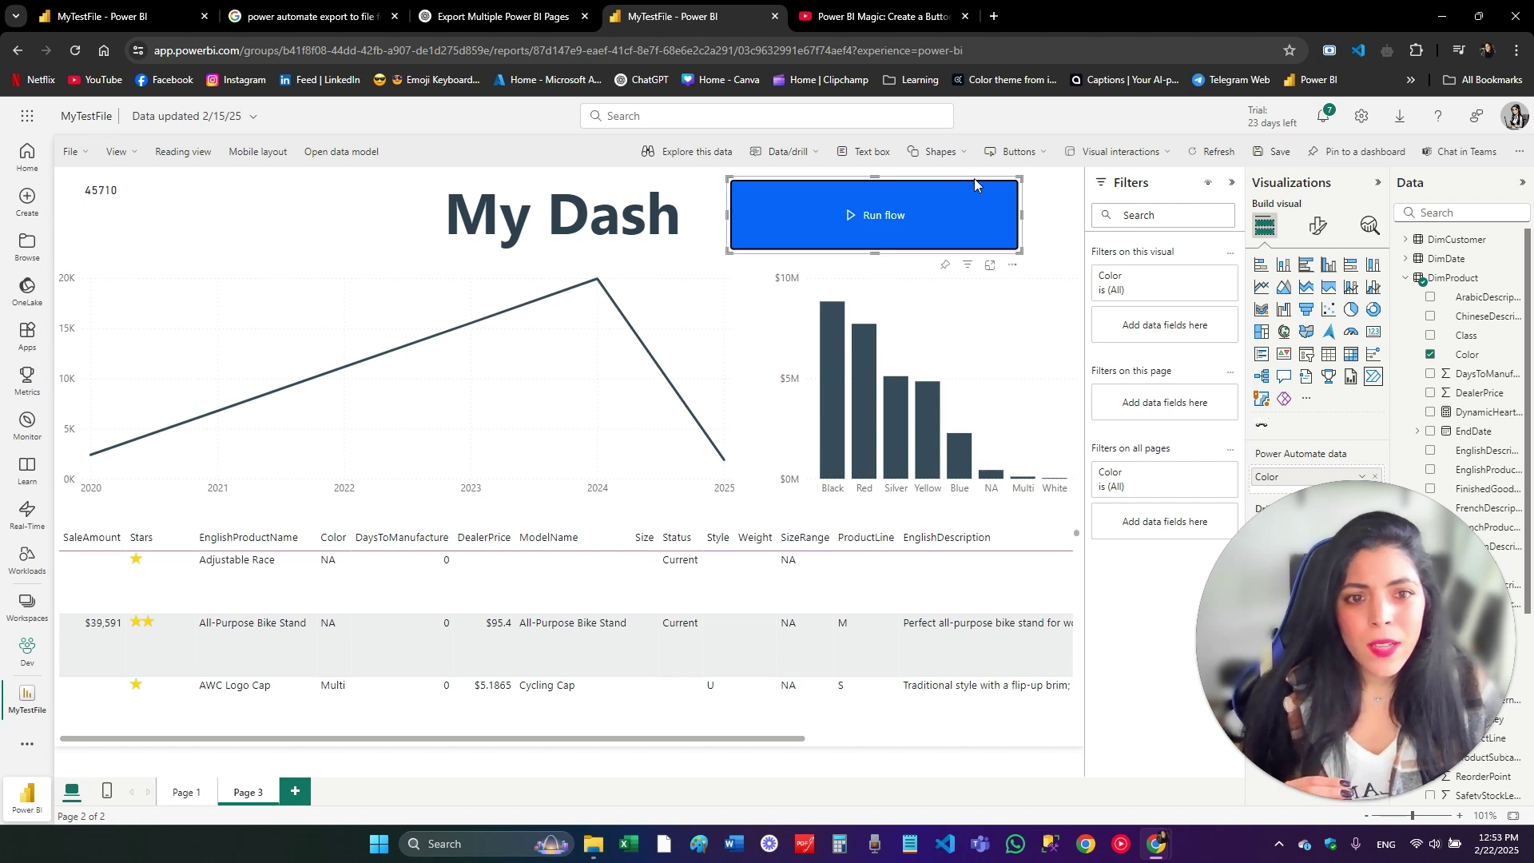
drag(975, 179, 942, 192)
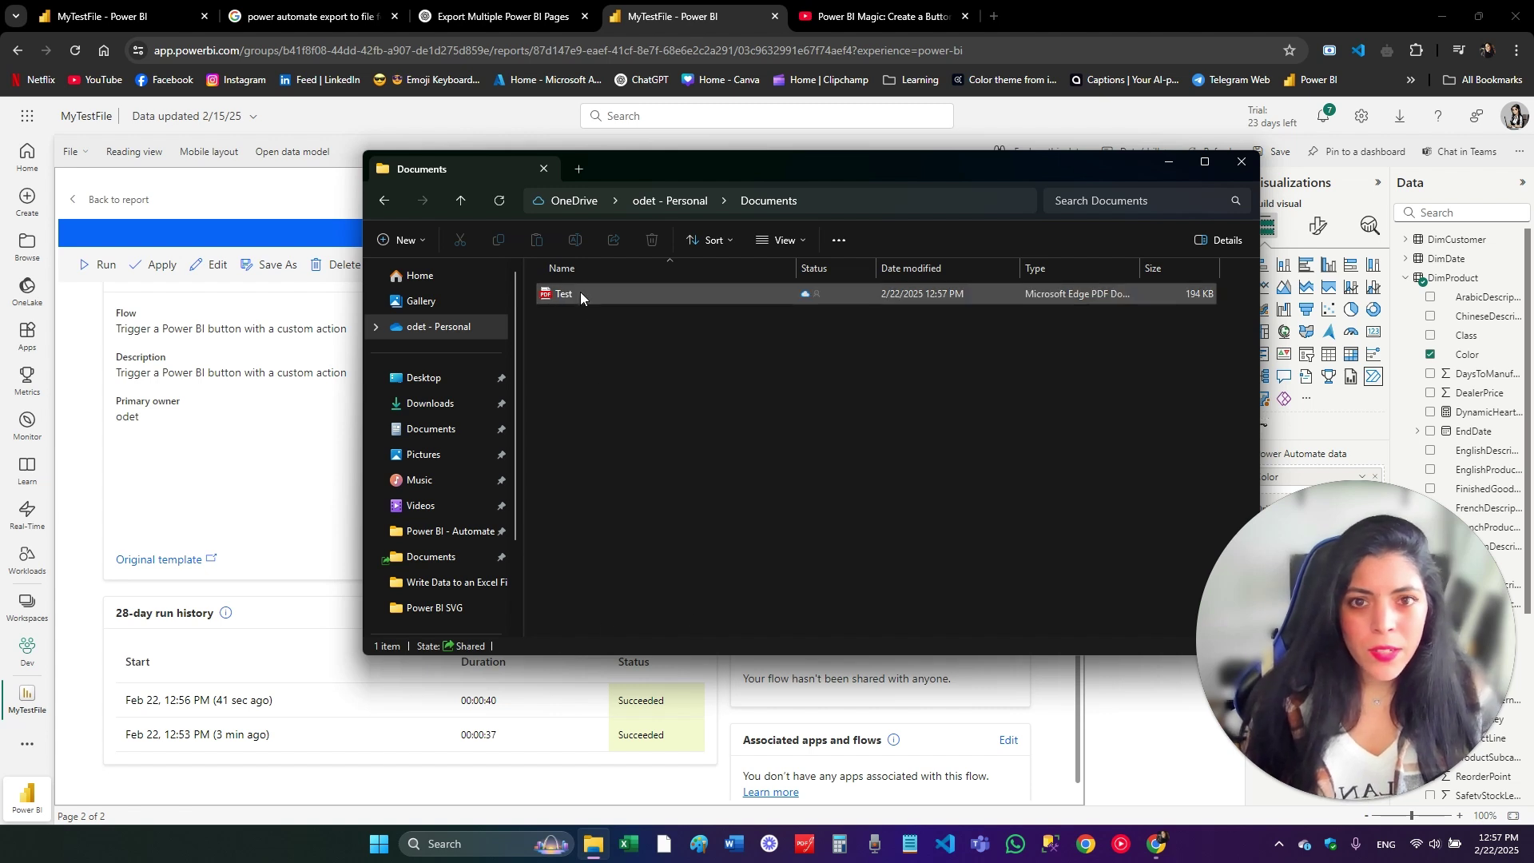
Open the exported 194 KB Test PDF from the OneDrive Documents folder
double_click(565, 294)
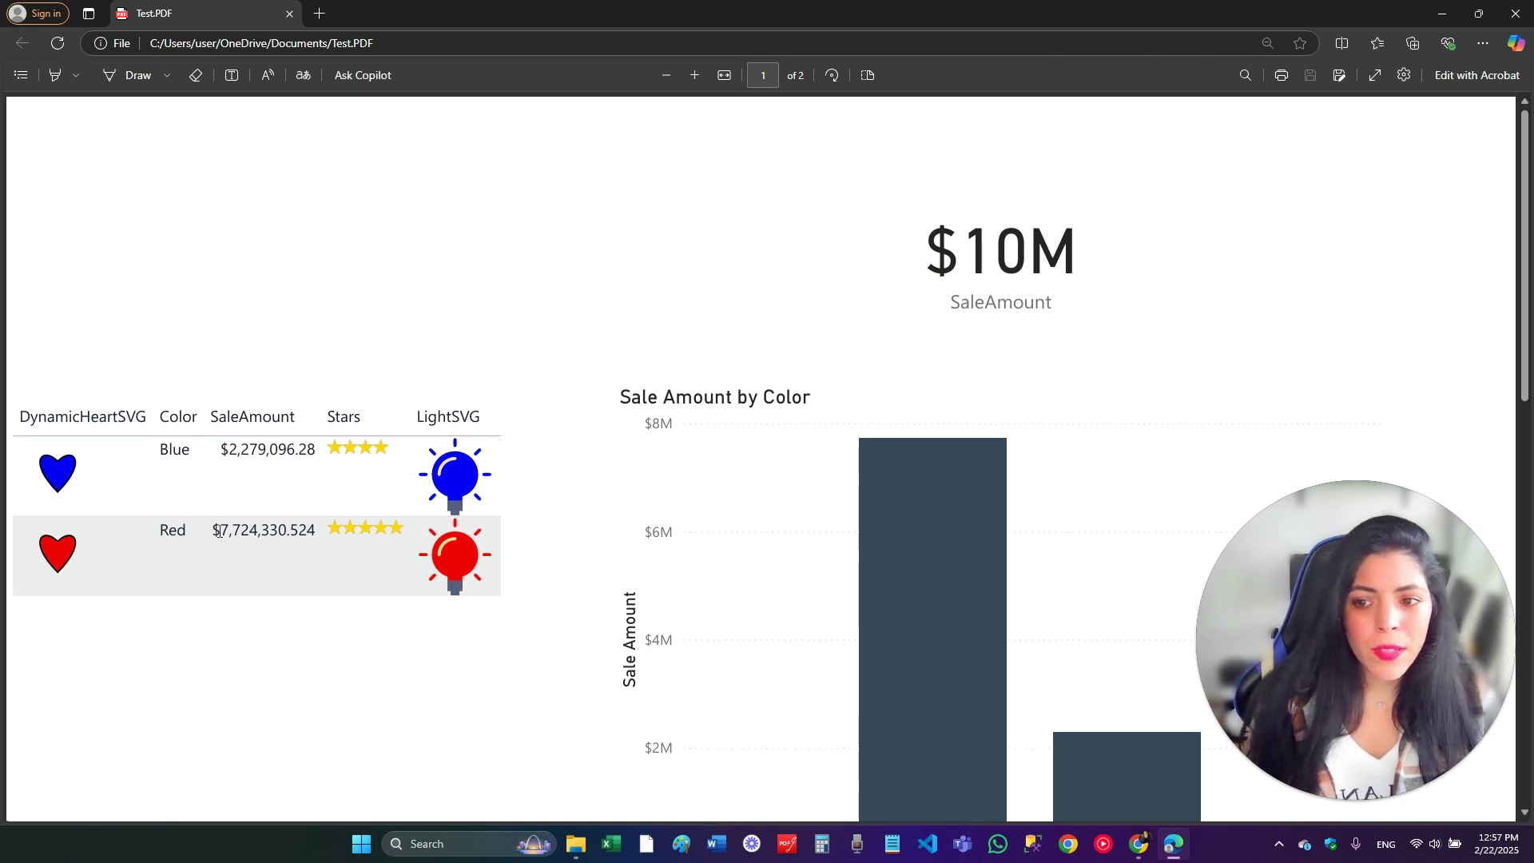
Check both Red/Blue PDF pages, close the viewer, and return to the flow details page
scroll(263, 579, down, 15)
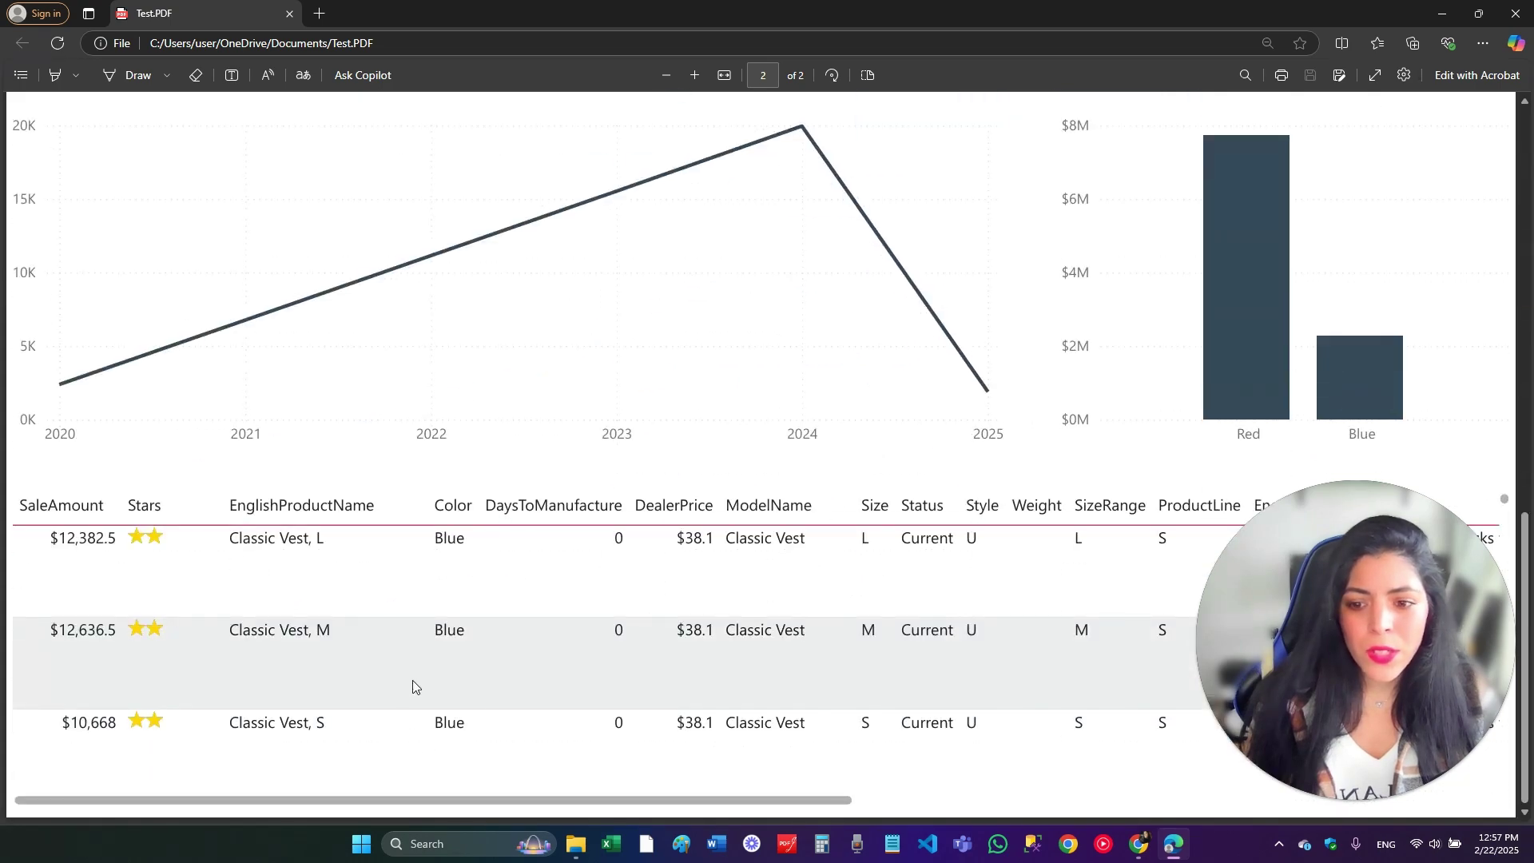
scroll(413, 685, up, 15)
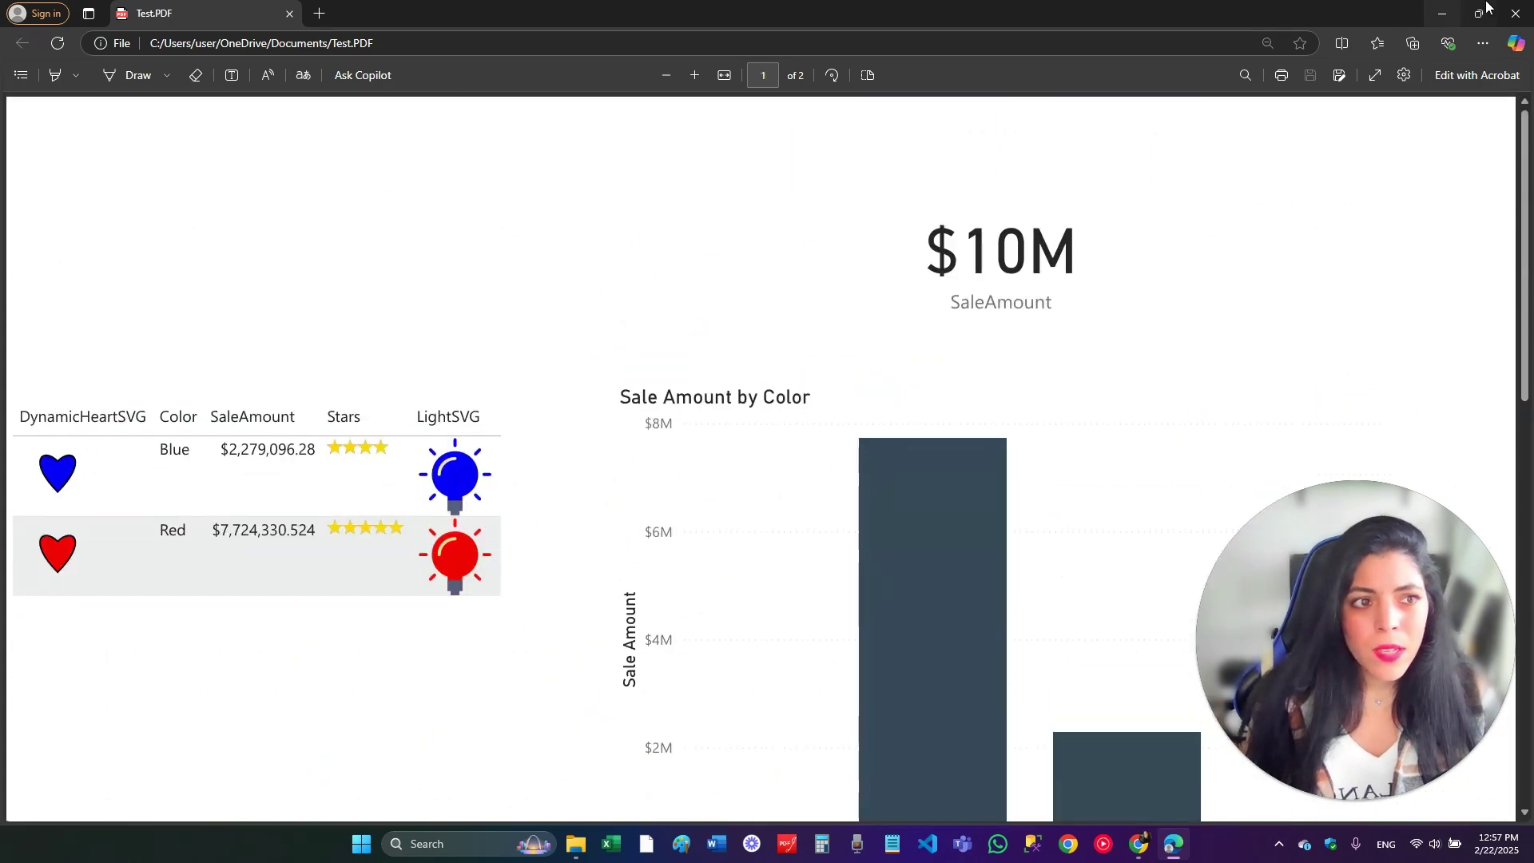
click(1515, 13)
click(176, 408)
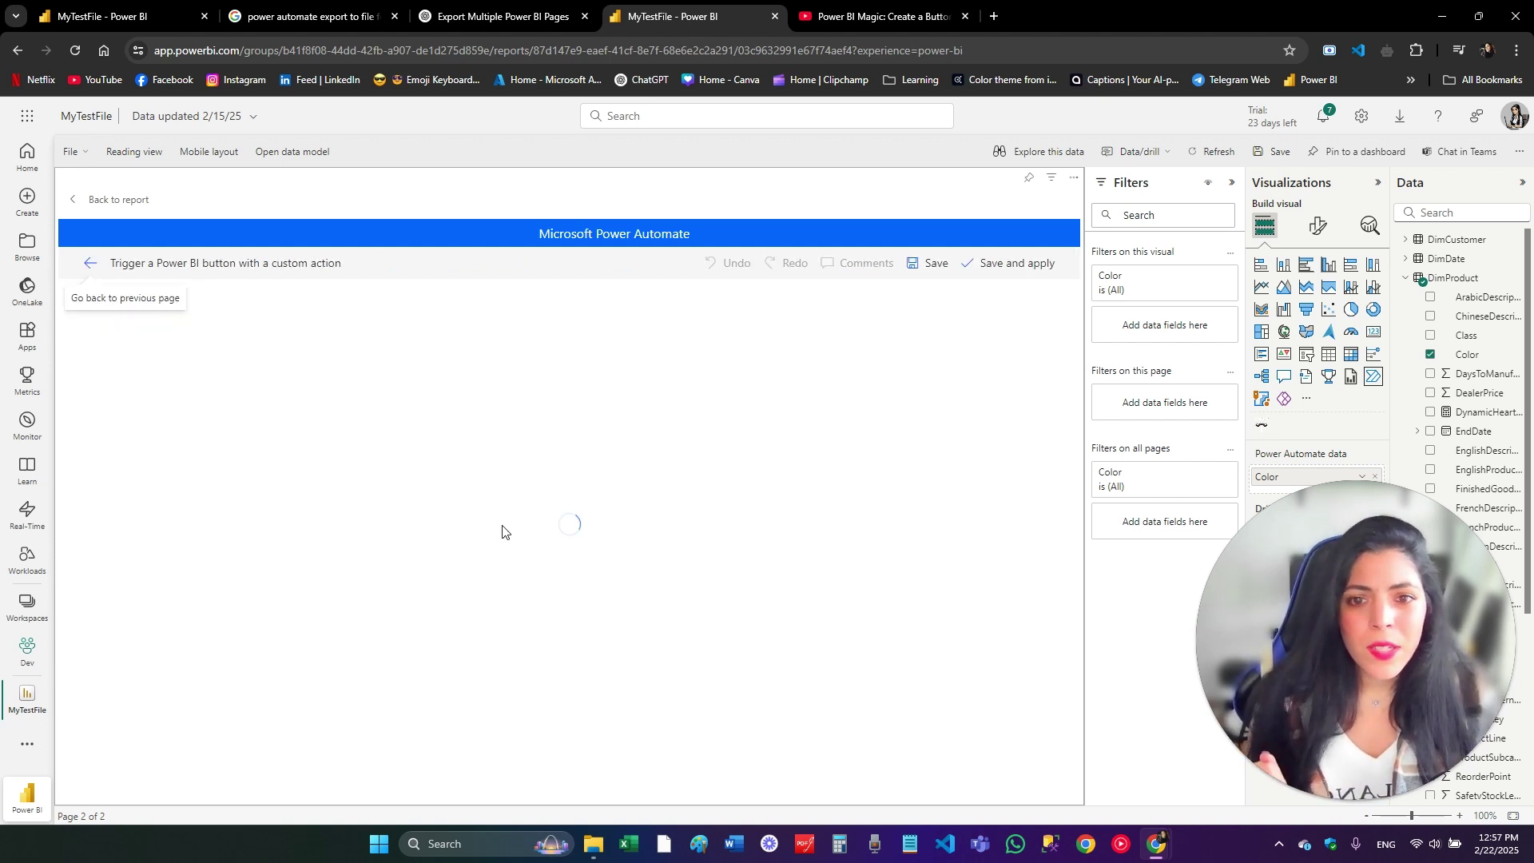
Expand the Export To File step and review its ReportLevelFilters filter limiting Color to Red and Blue
click(479, 391)
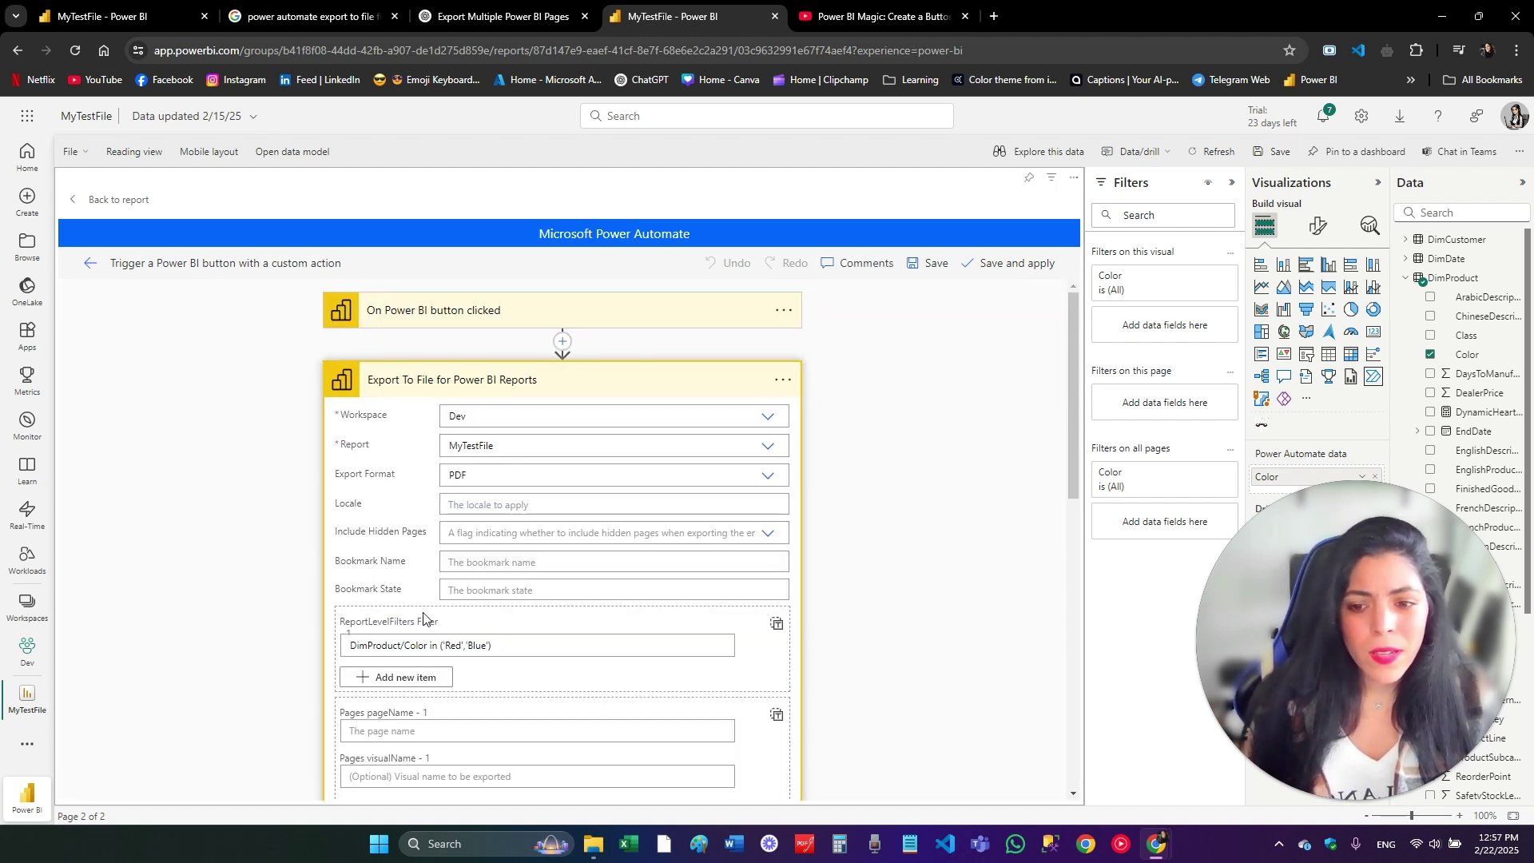
scroll(451, 493, down, 2)
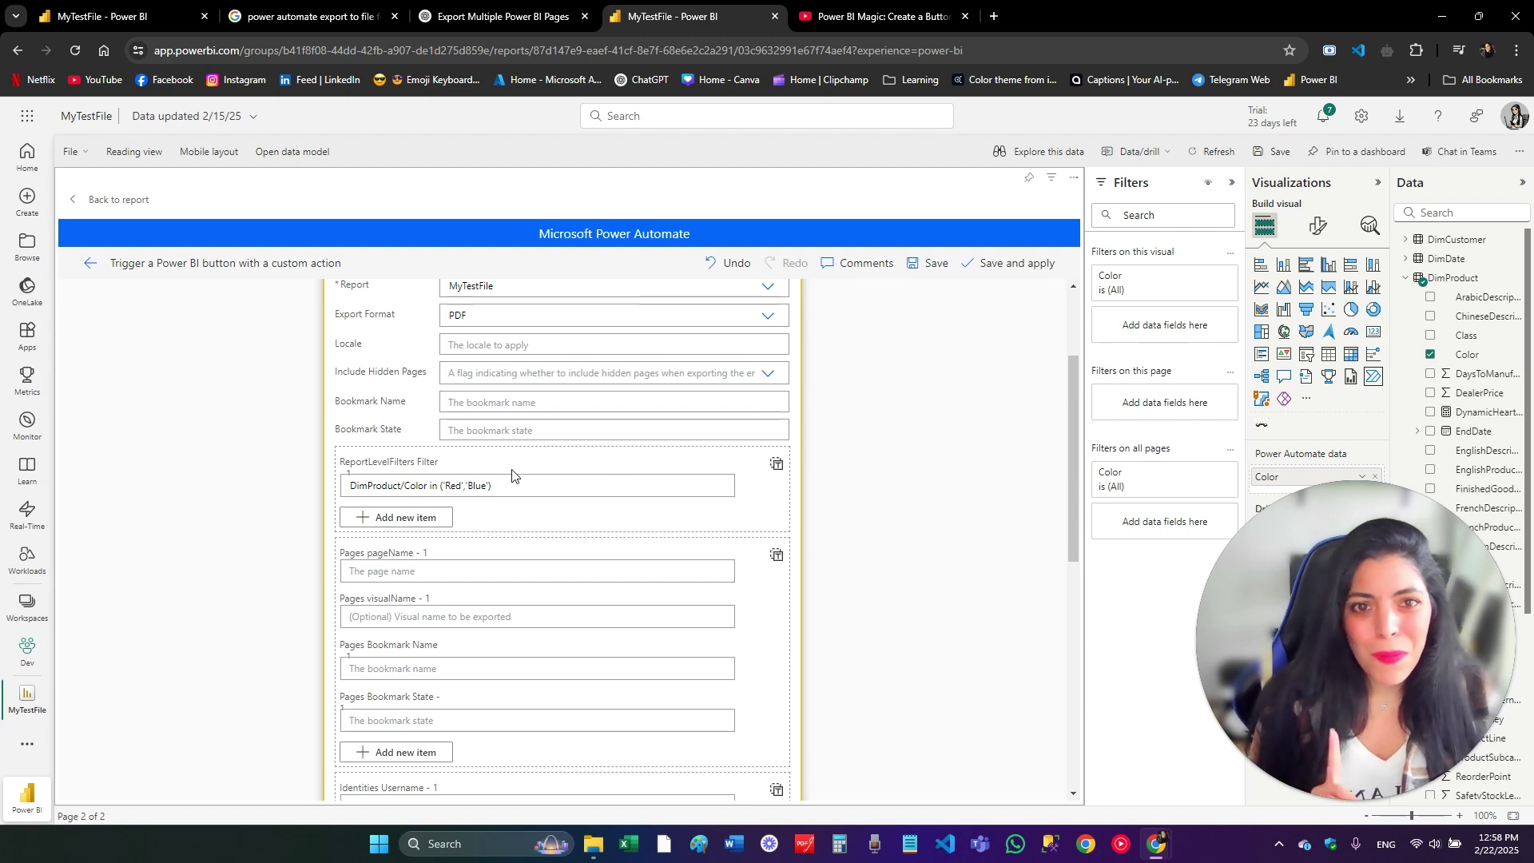
scroll(565, 486, up, 2)
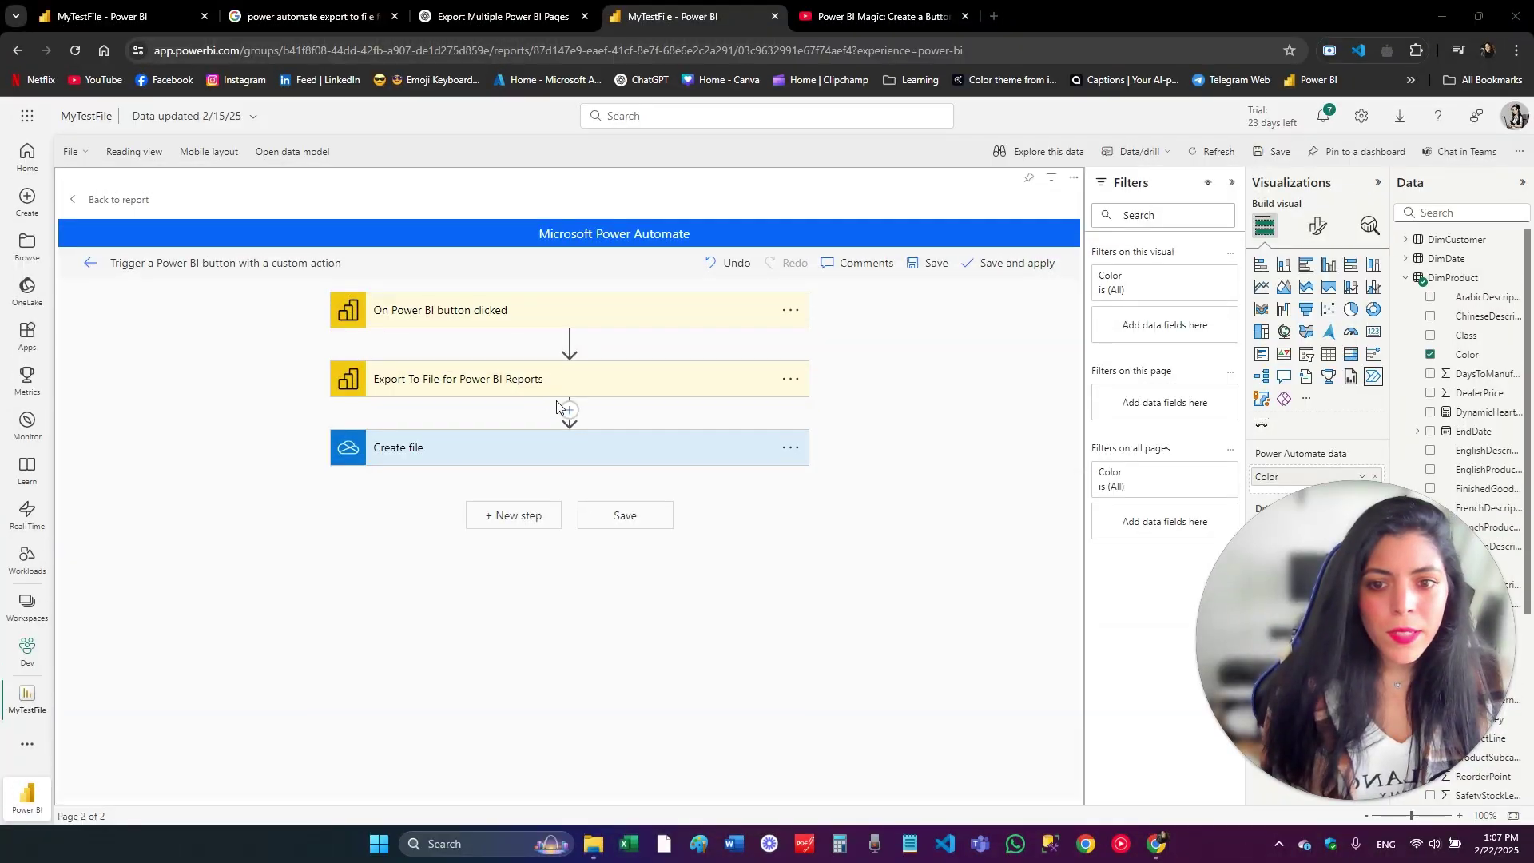
Add an Initialize variable step after the trigger named ColorFilter with type String
mouse_move(567, 349)
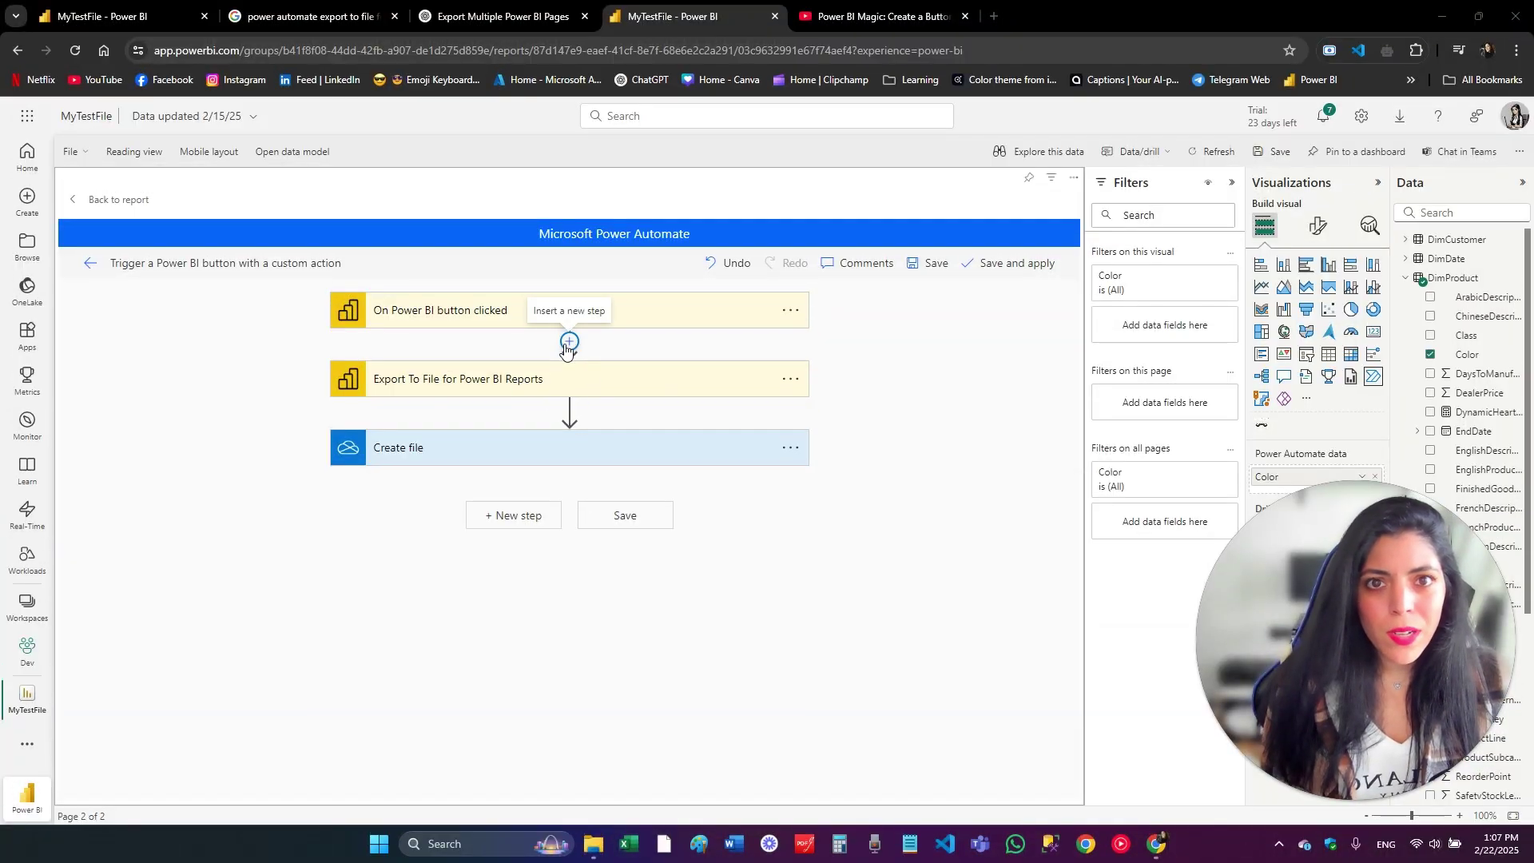
click(568, 343)
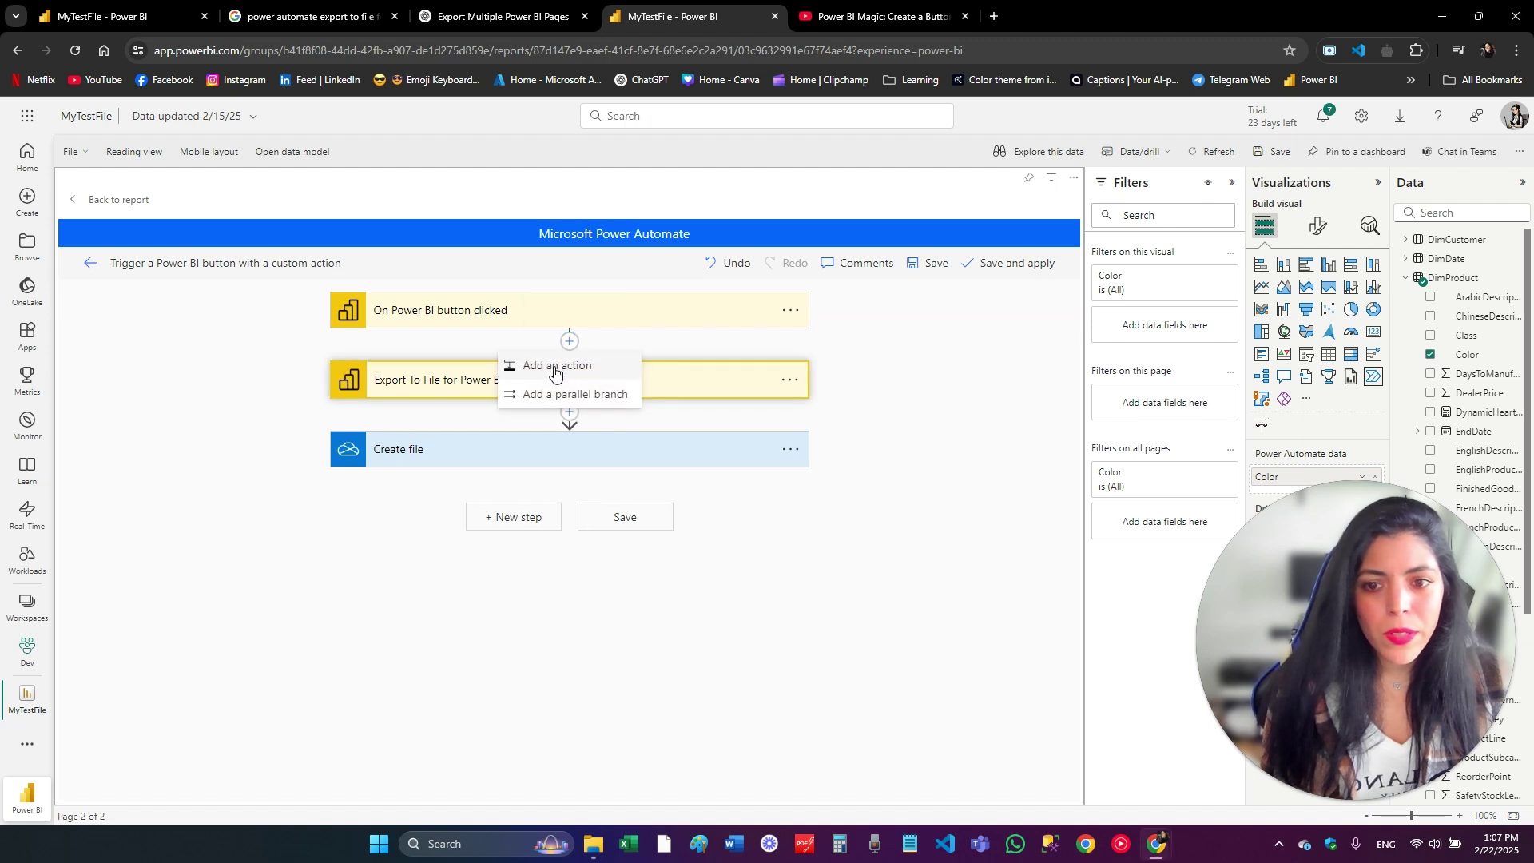
click(555, 369)
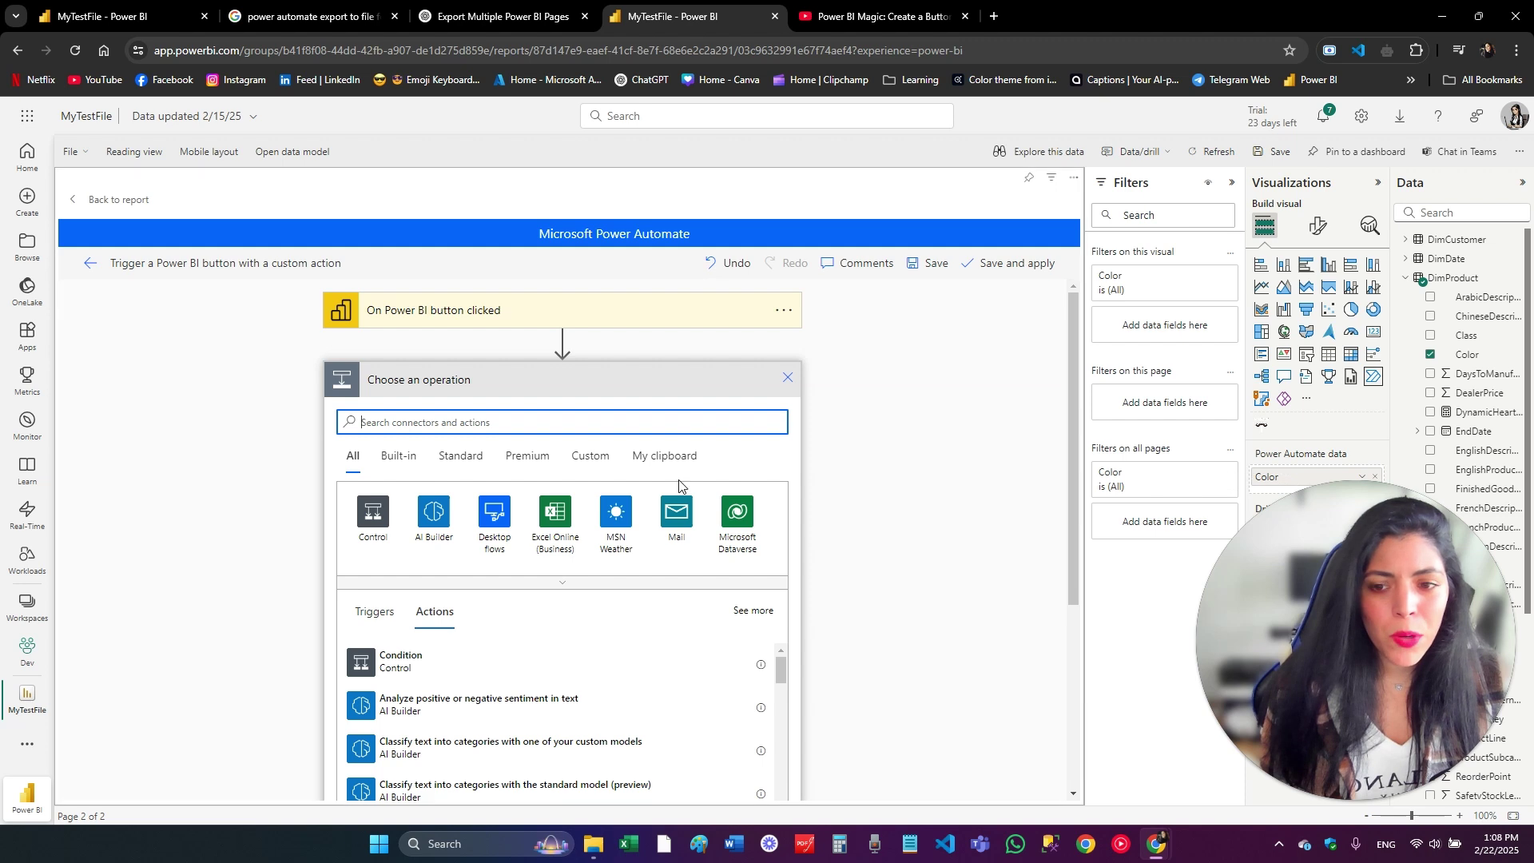
click(857, 493)
text(ColorFi)
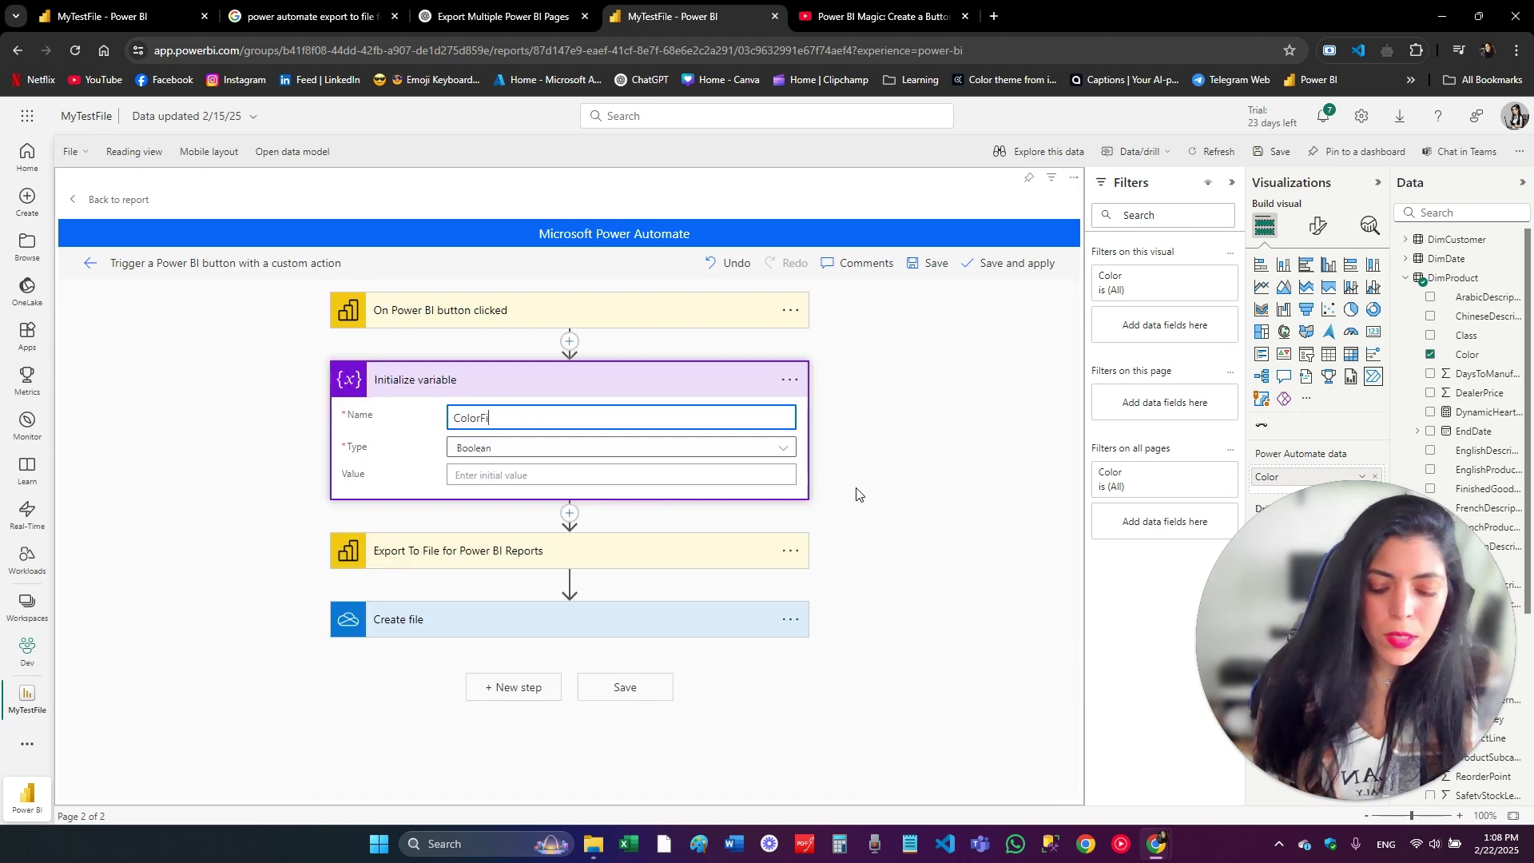
text(lter)
click(624, 448)
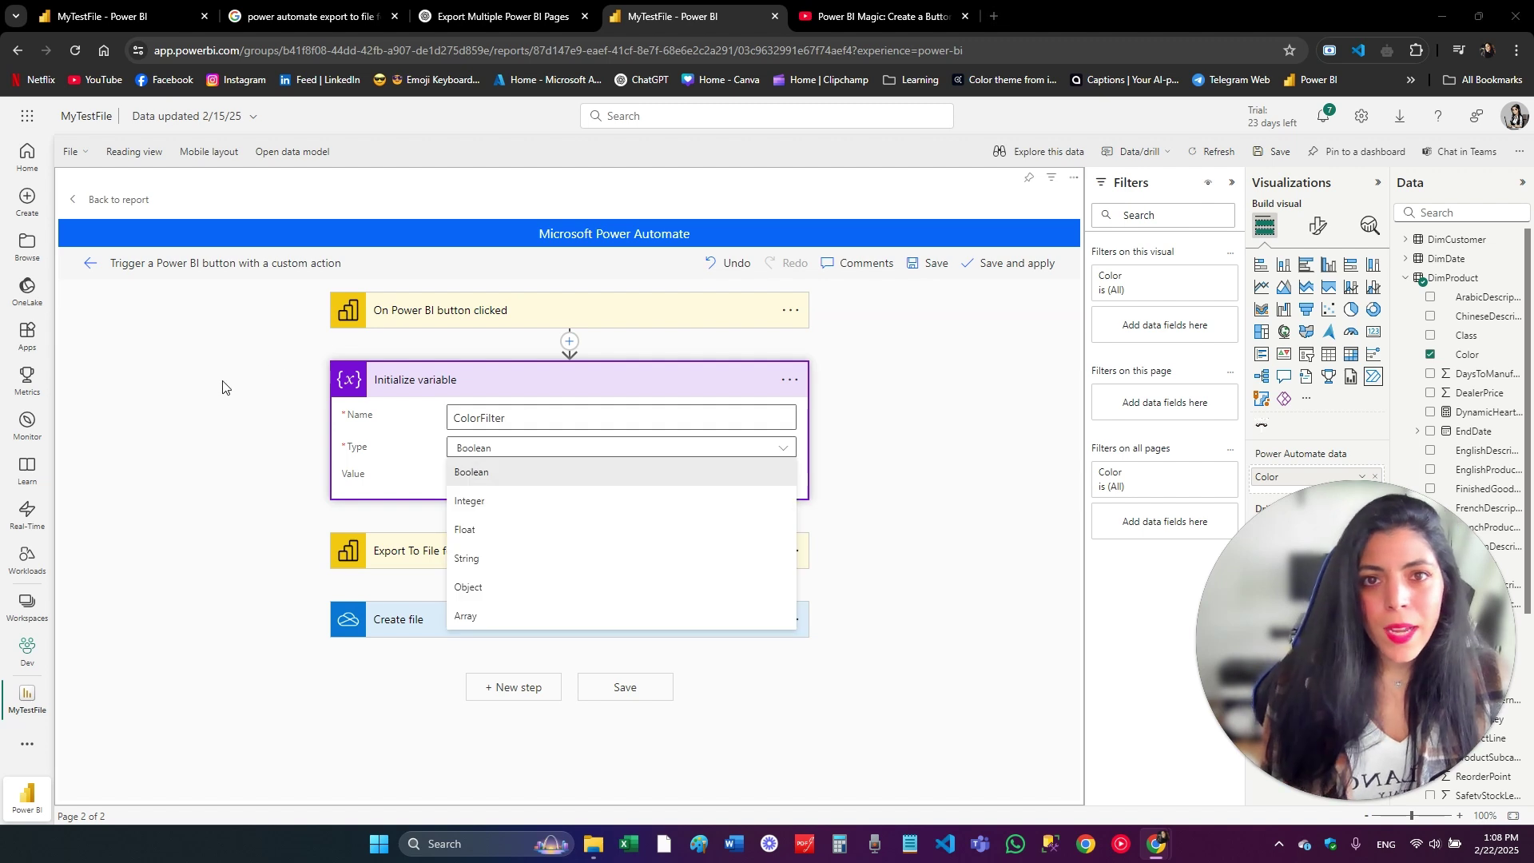
click(479, 557)
Select the Red and Blue values in the export step's filter, then begin inserting a step above it
click(447, 550)
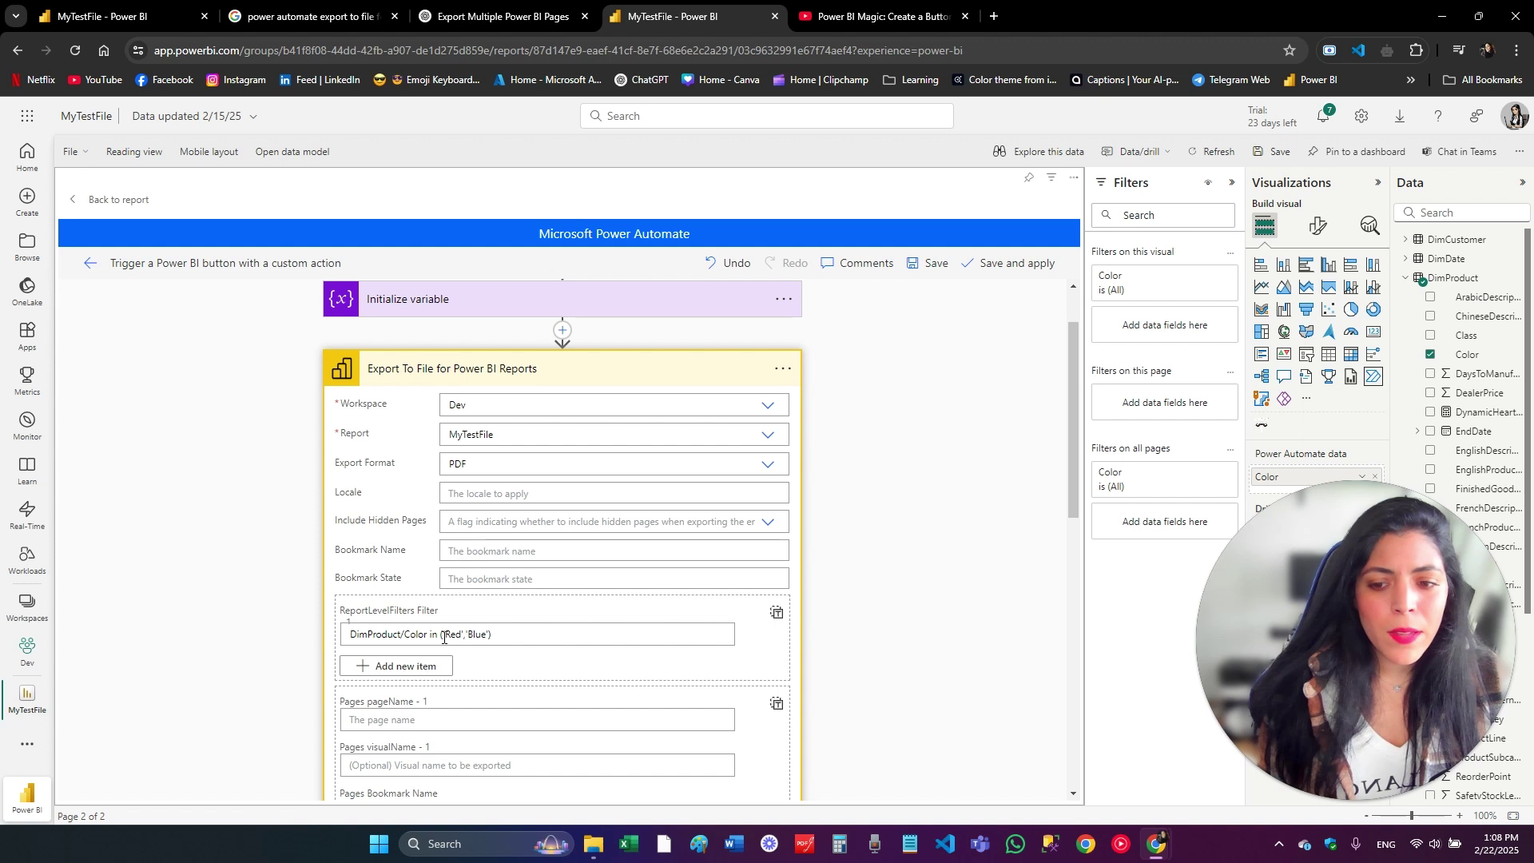
drag(445, 637, 491, 634)
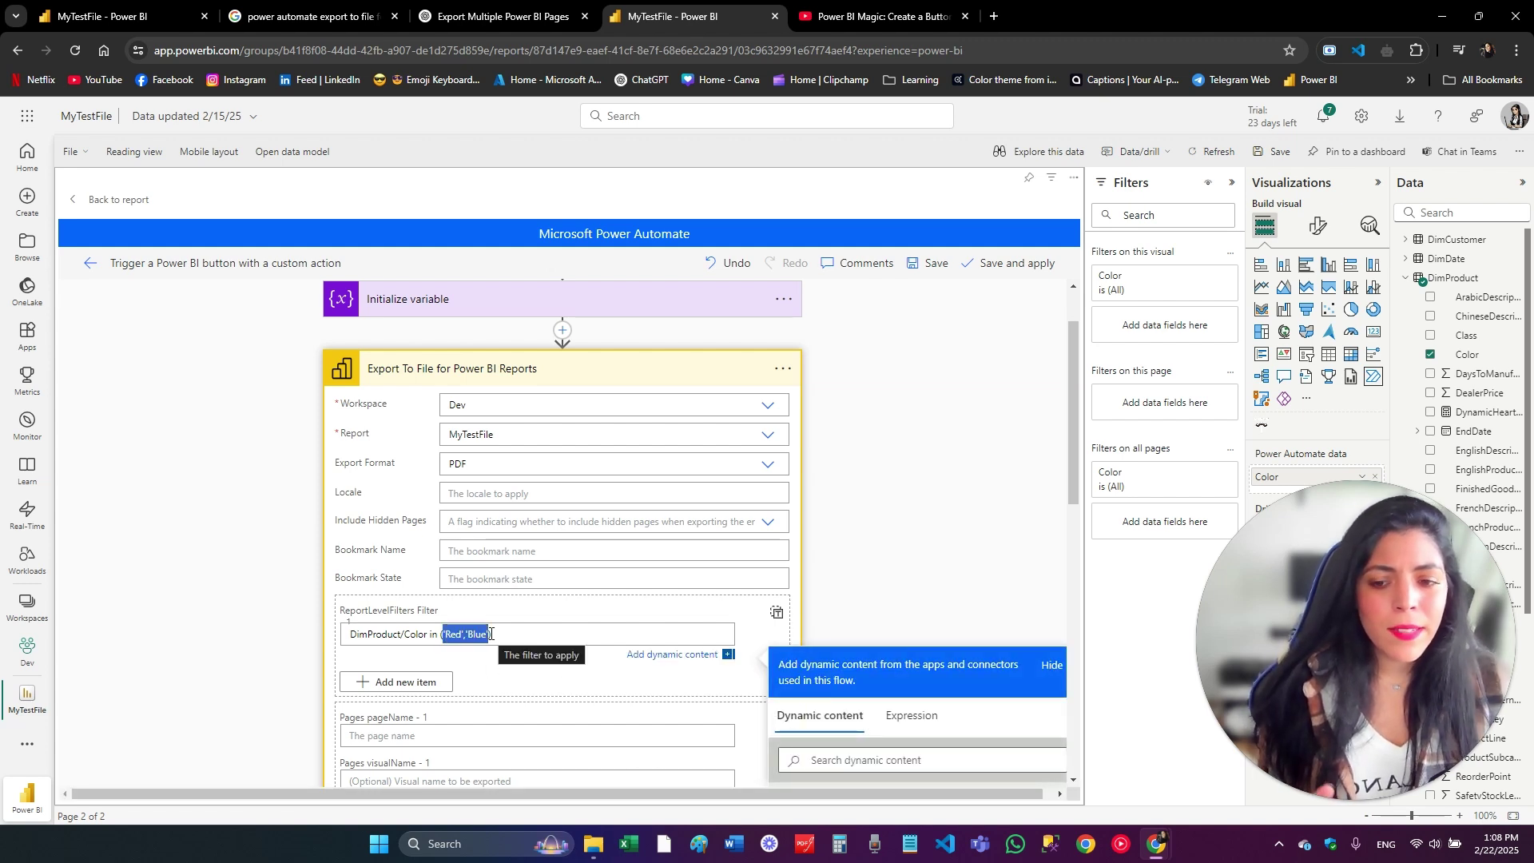
scroll(392, 480, up, 2)
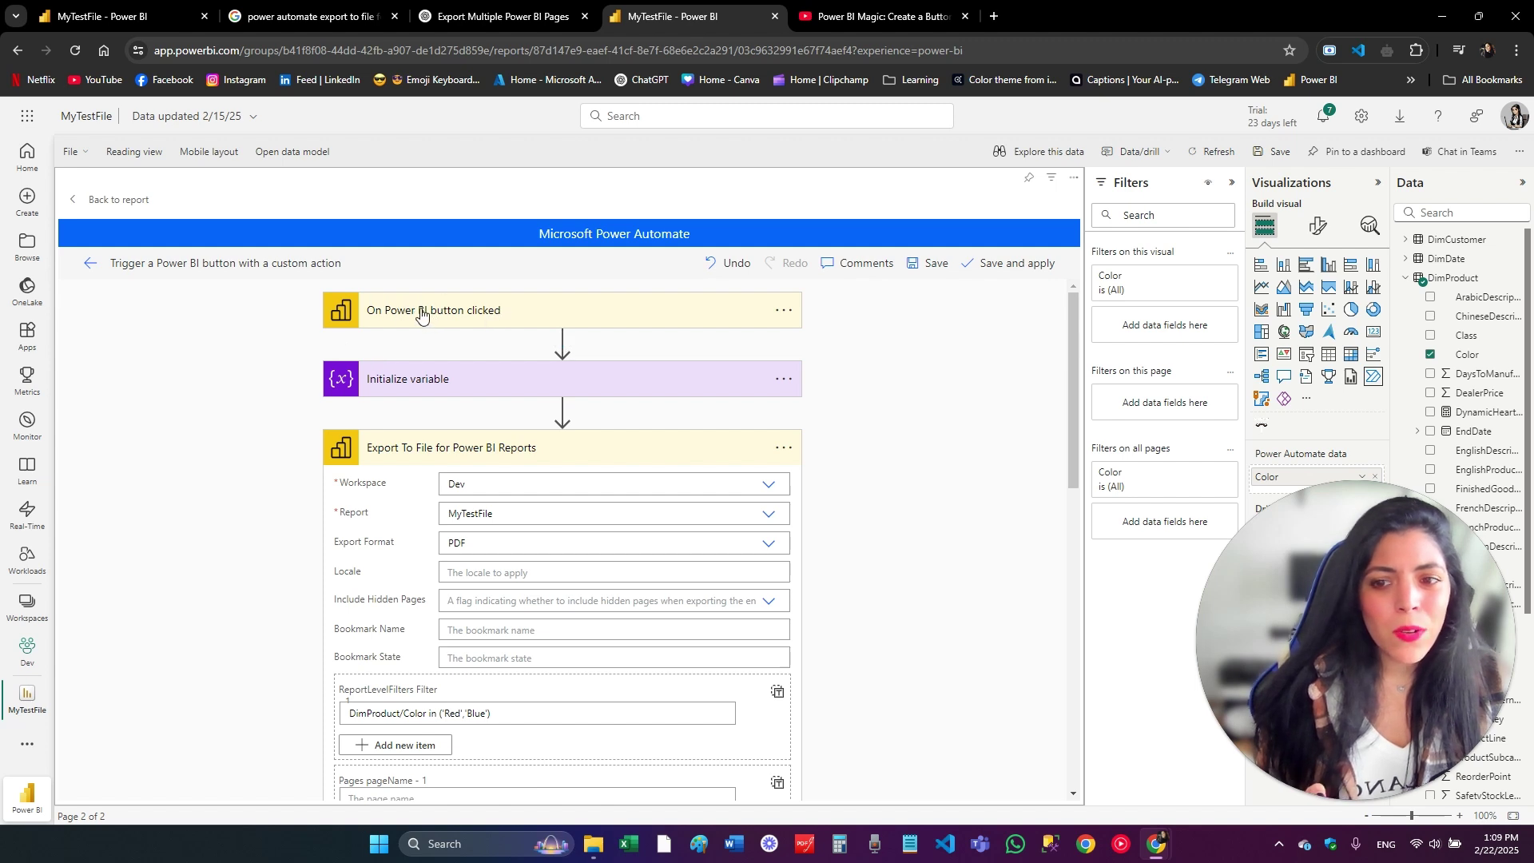
mouse_move(525, 346)
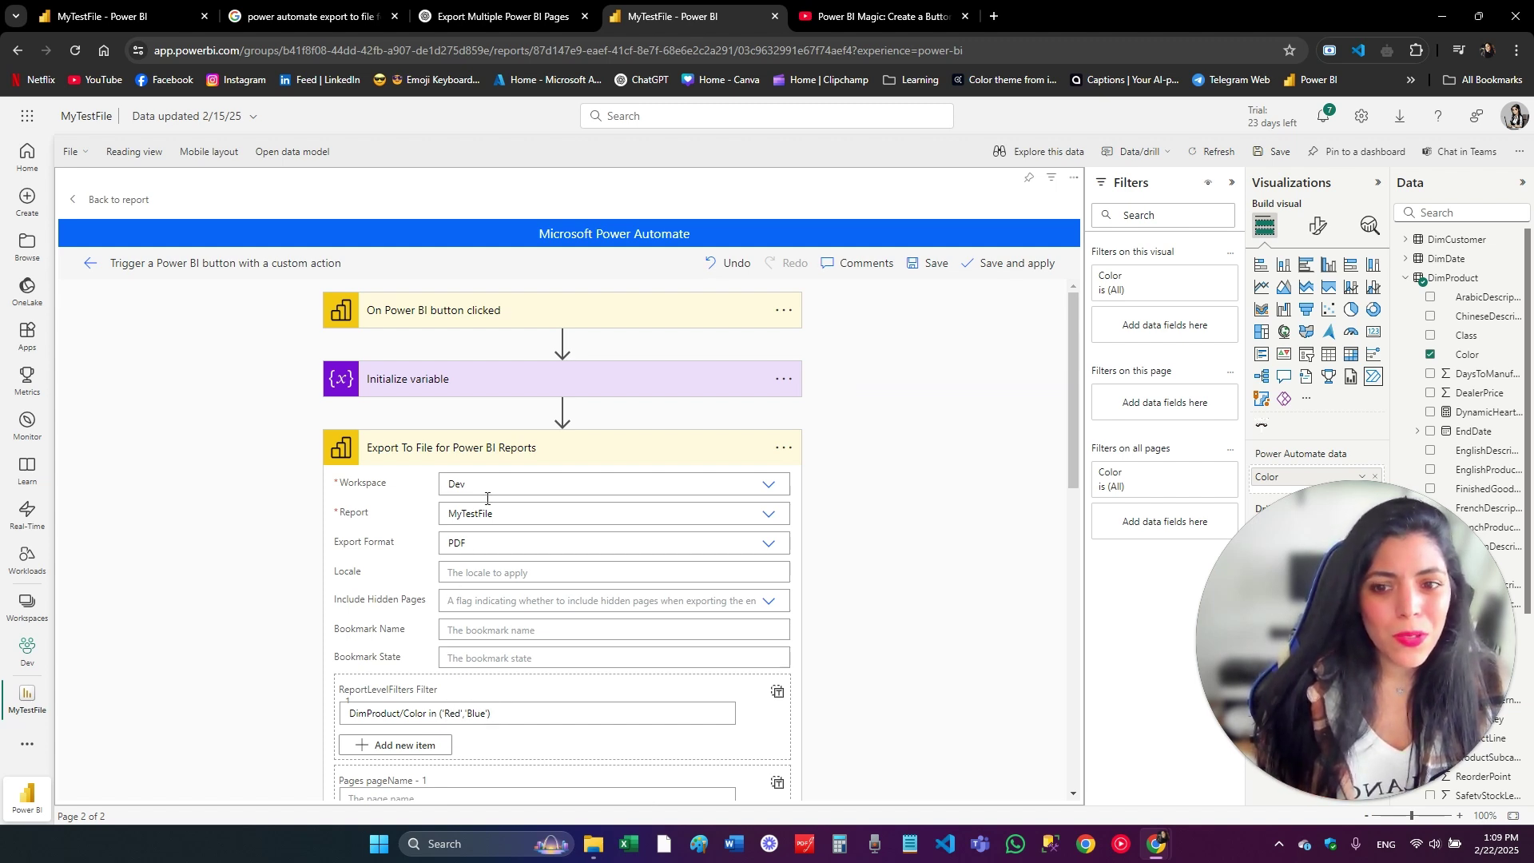
click(562, 414)
Add an Append to string variable step targeting ColorFilter before the export step
click(523, 432)
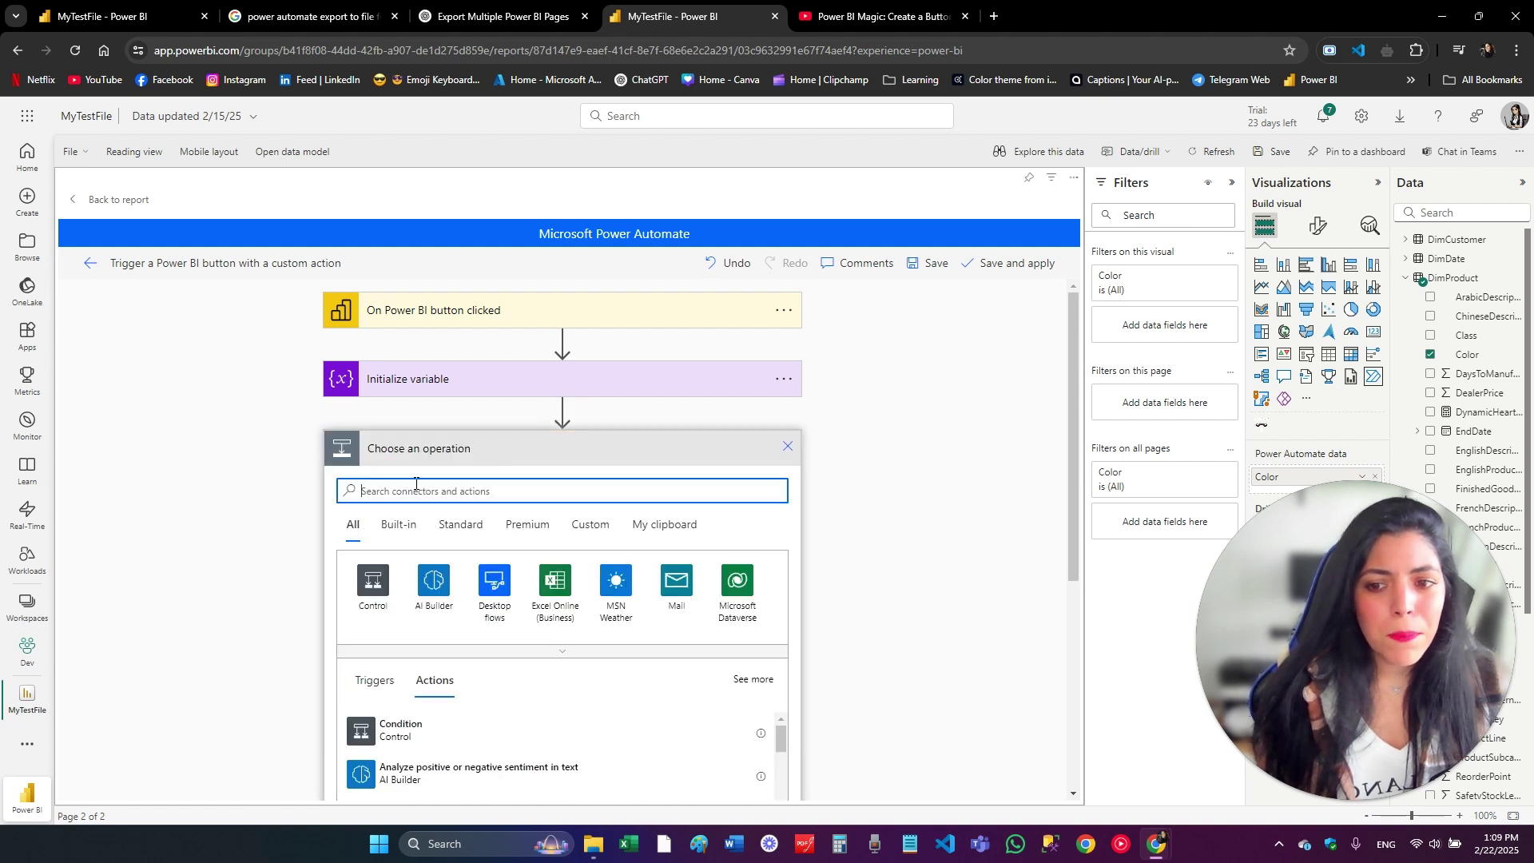
key(Escape)
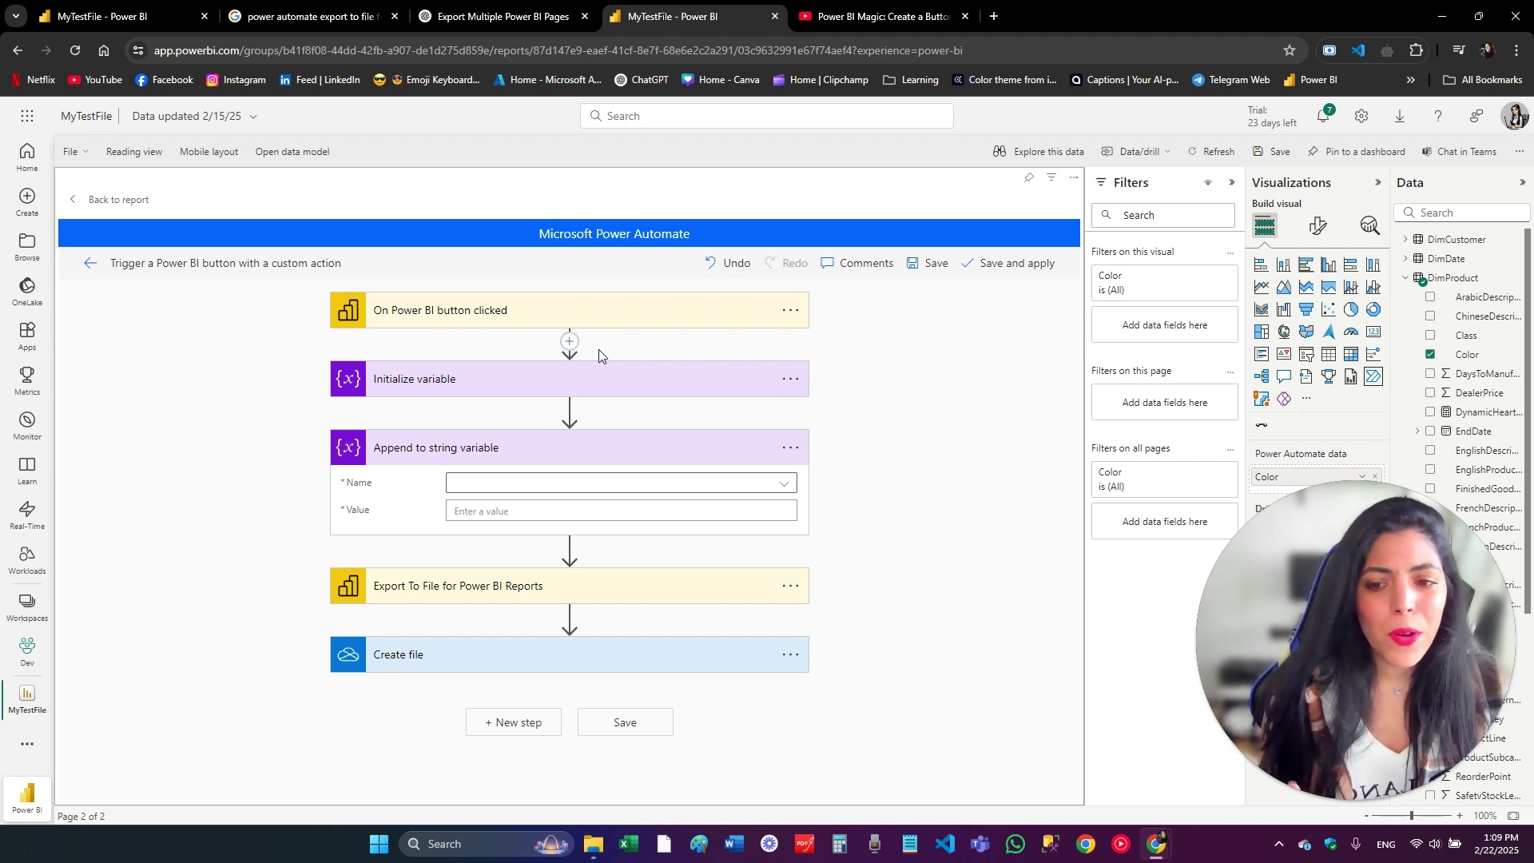
click(476, 488)
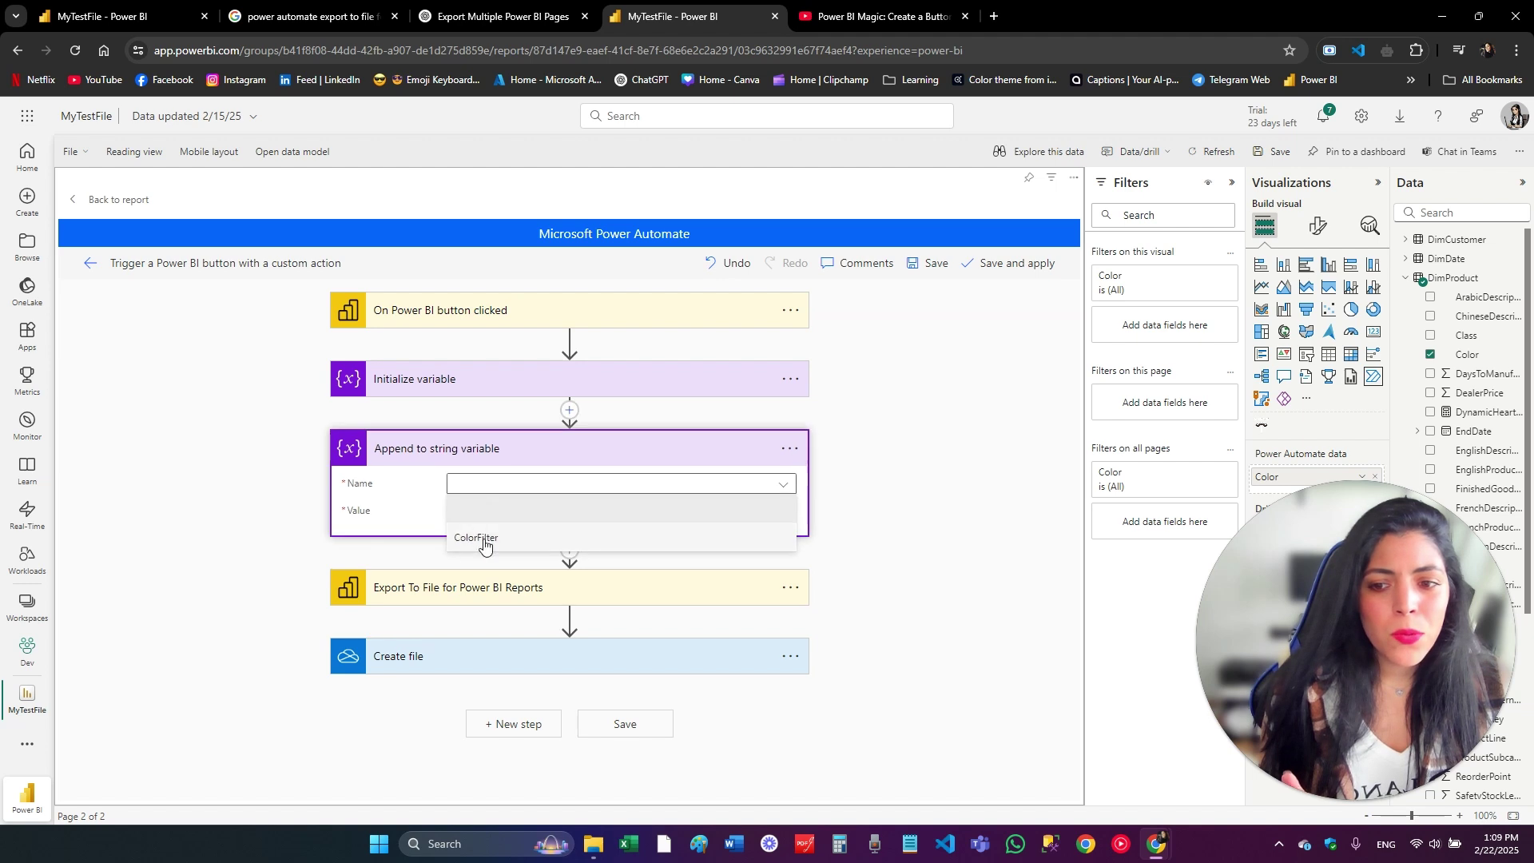
click(484, 540)
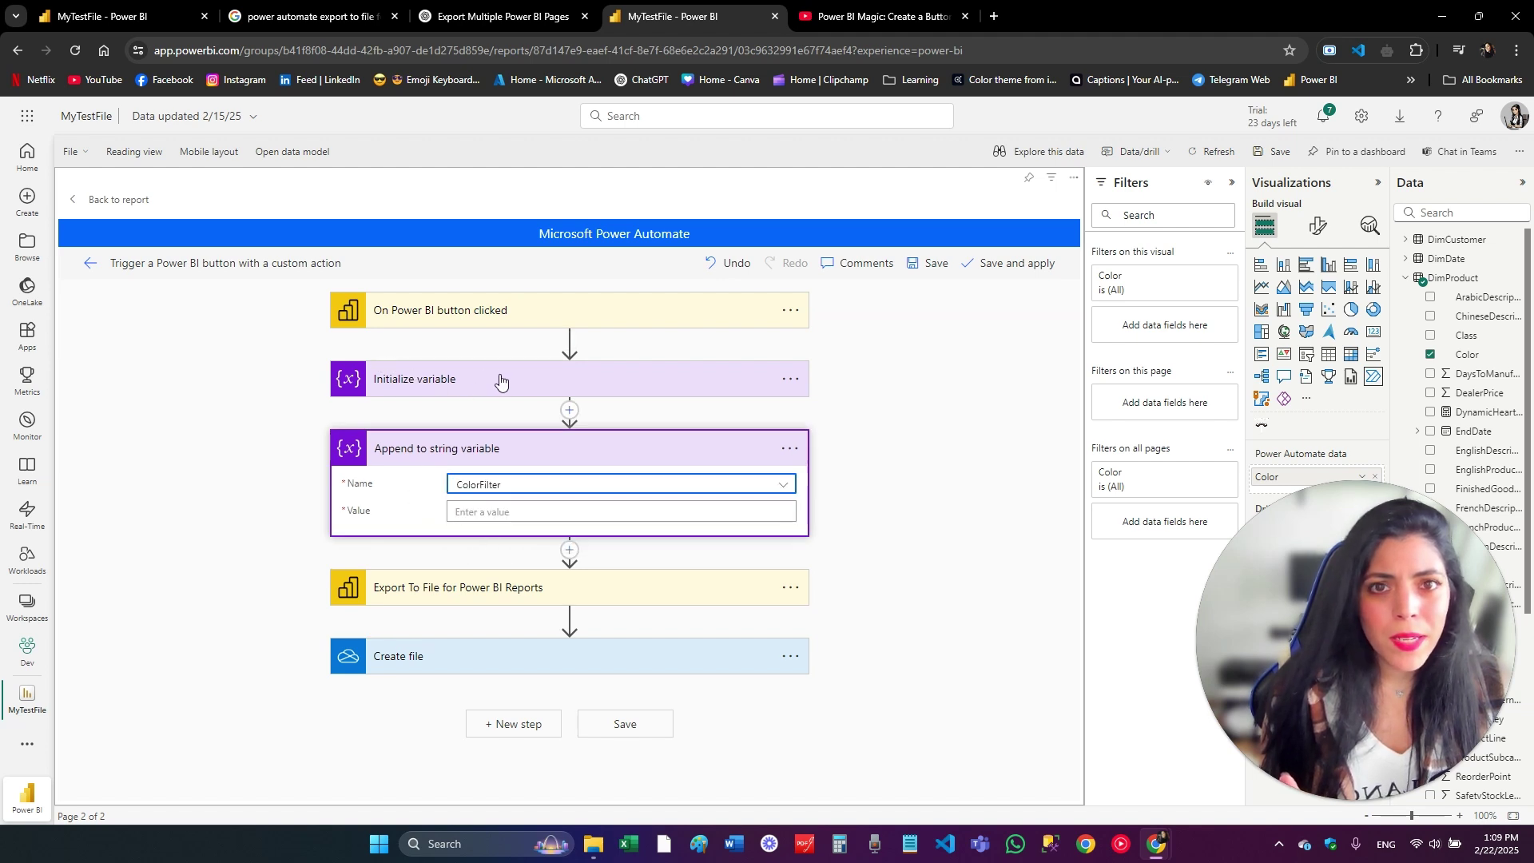
Set the append Value to Power BI data Color, accepting the auto-added Apply to each loop
click(480, 518)
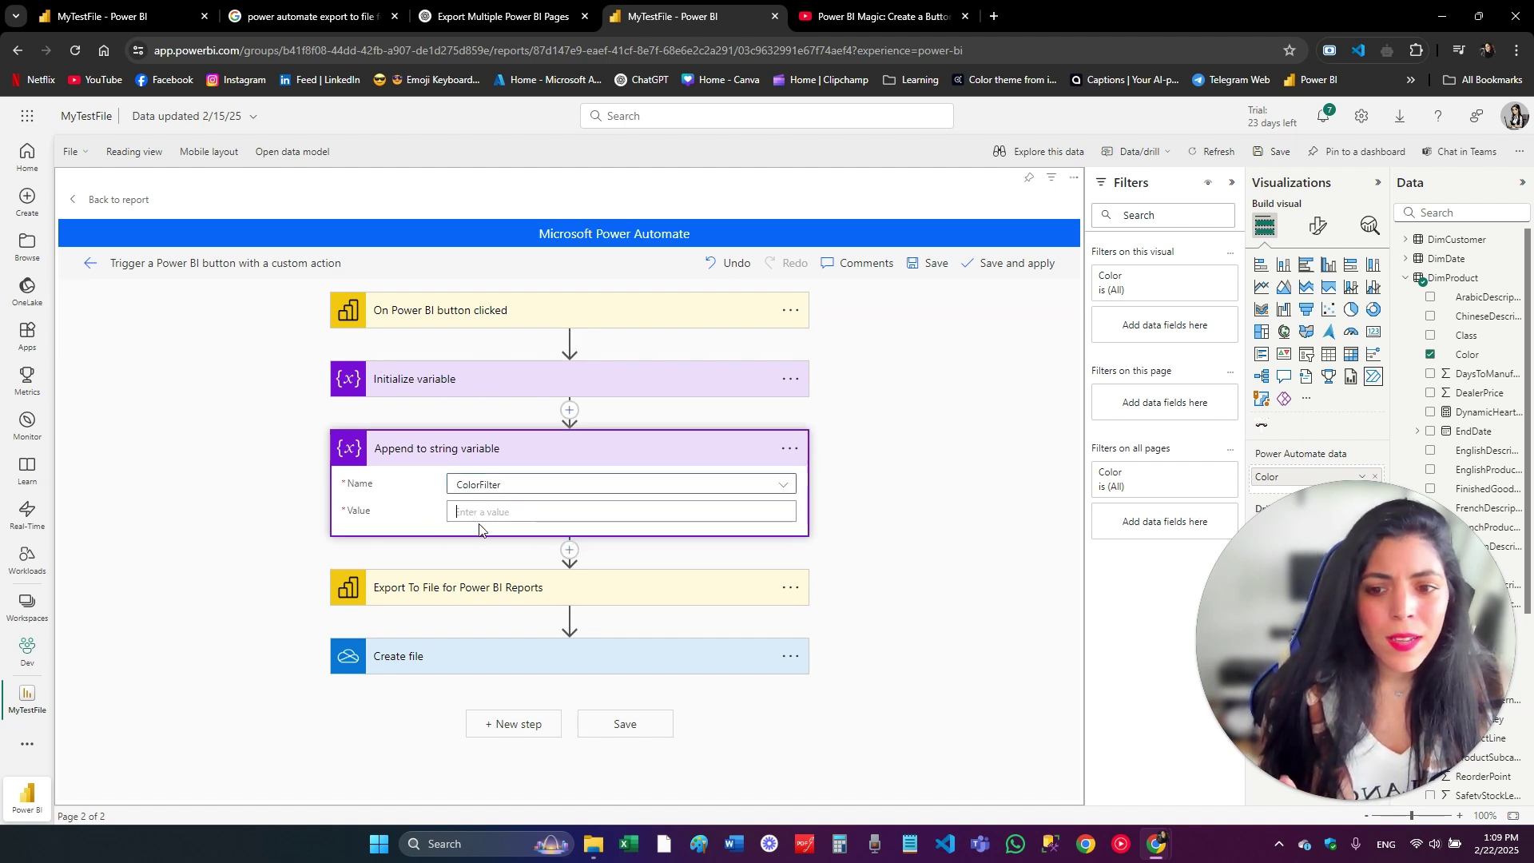
scroll(429, 524, down, 1)
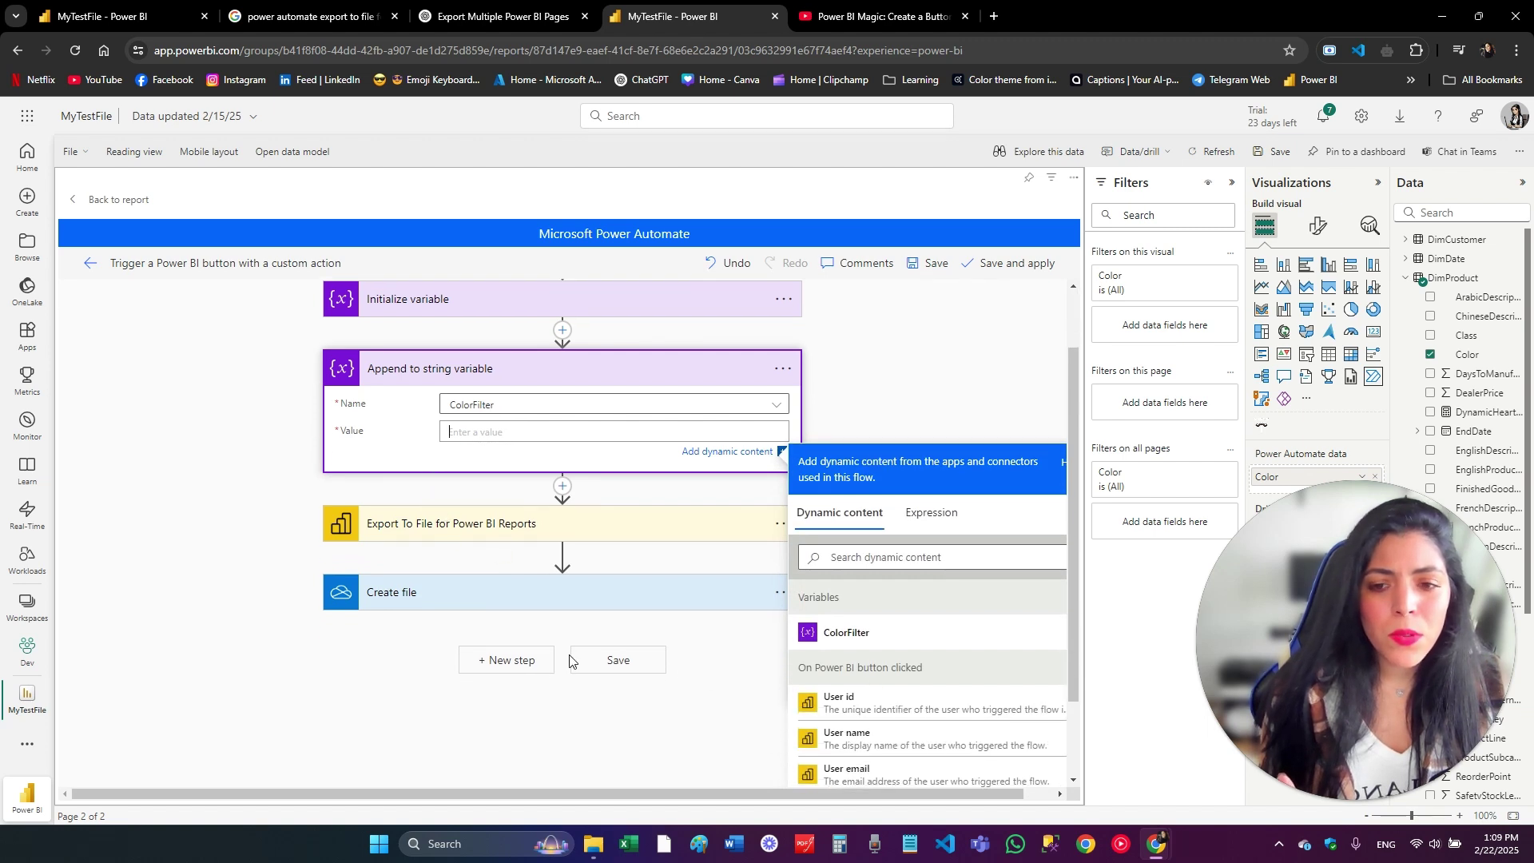
scroll(866, 666, down, 1)
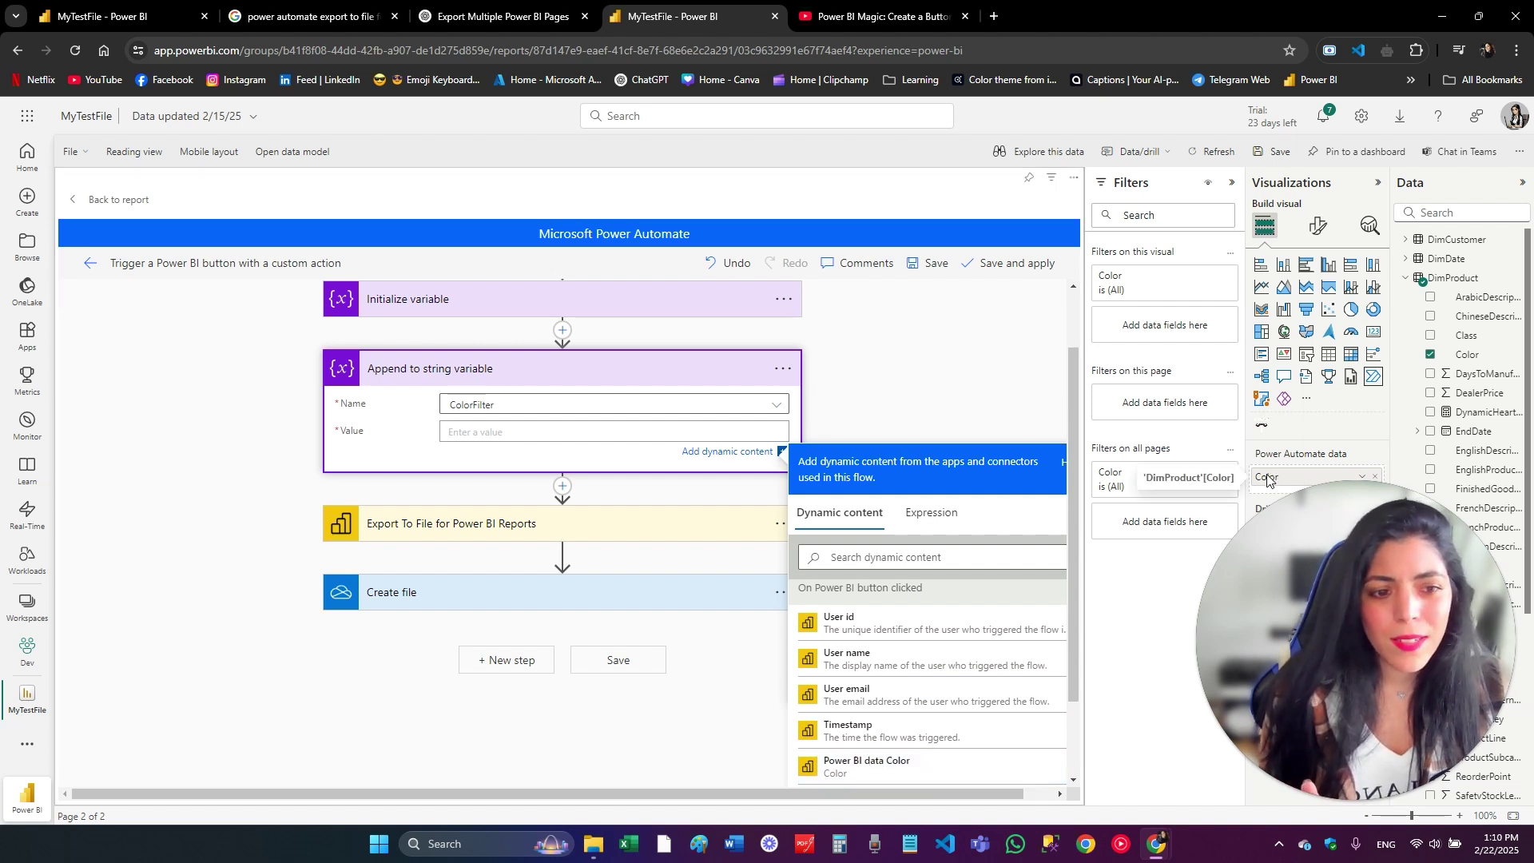
click(908, 768)
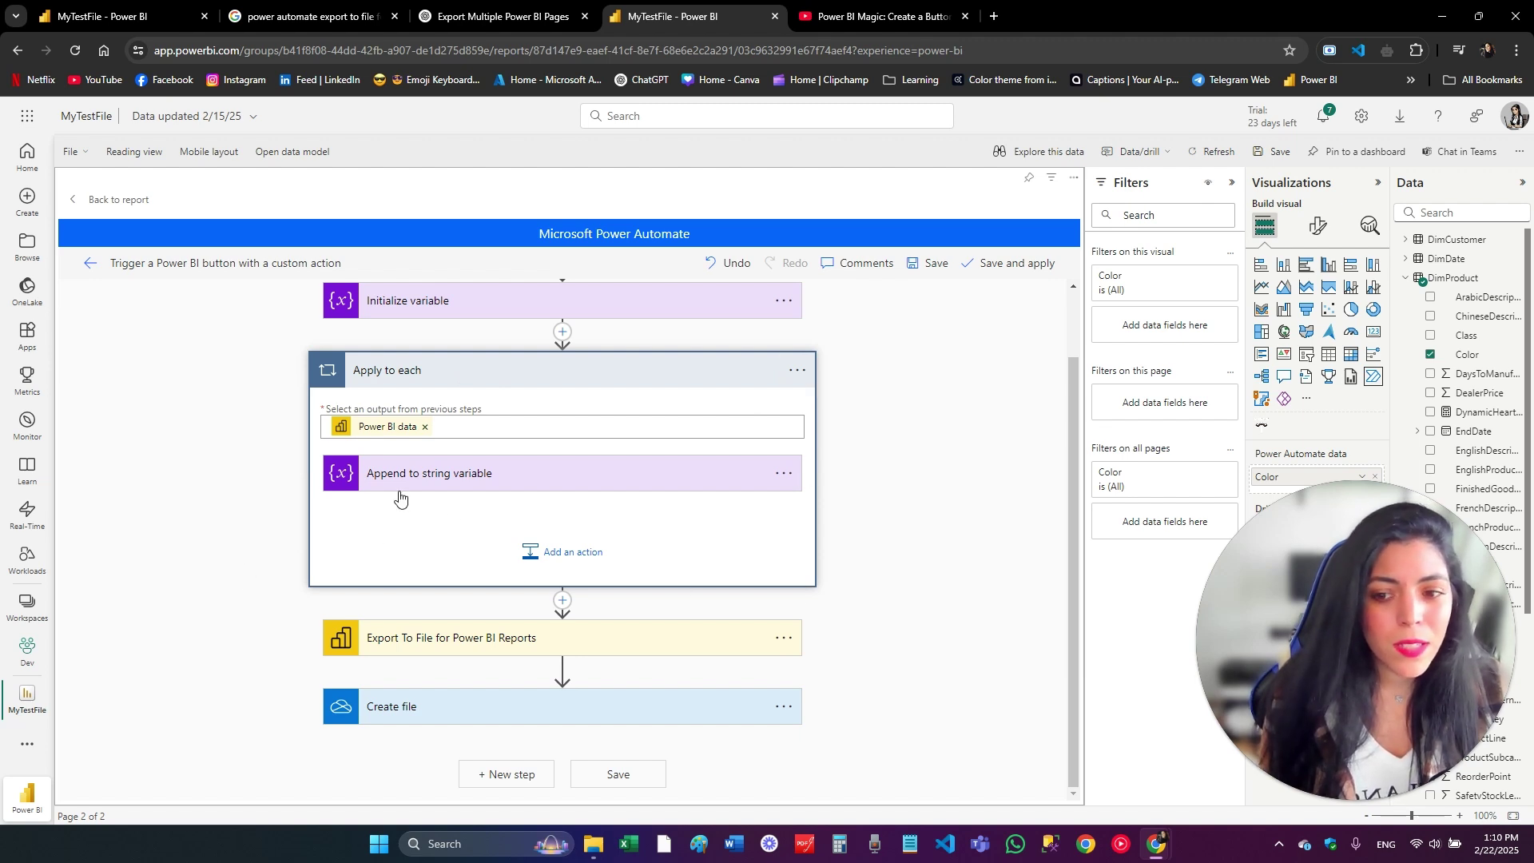
click(363, 478)
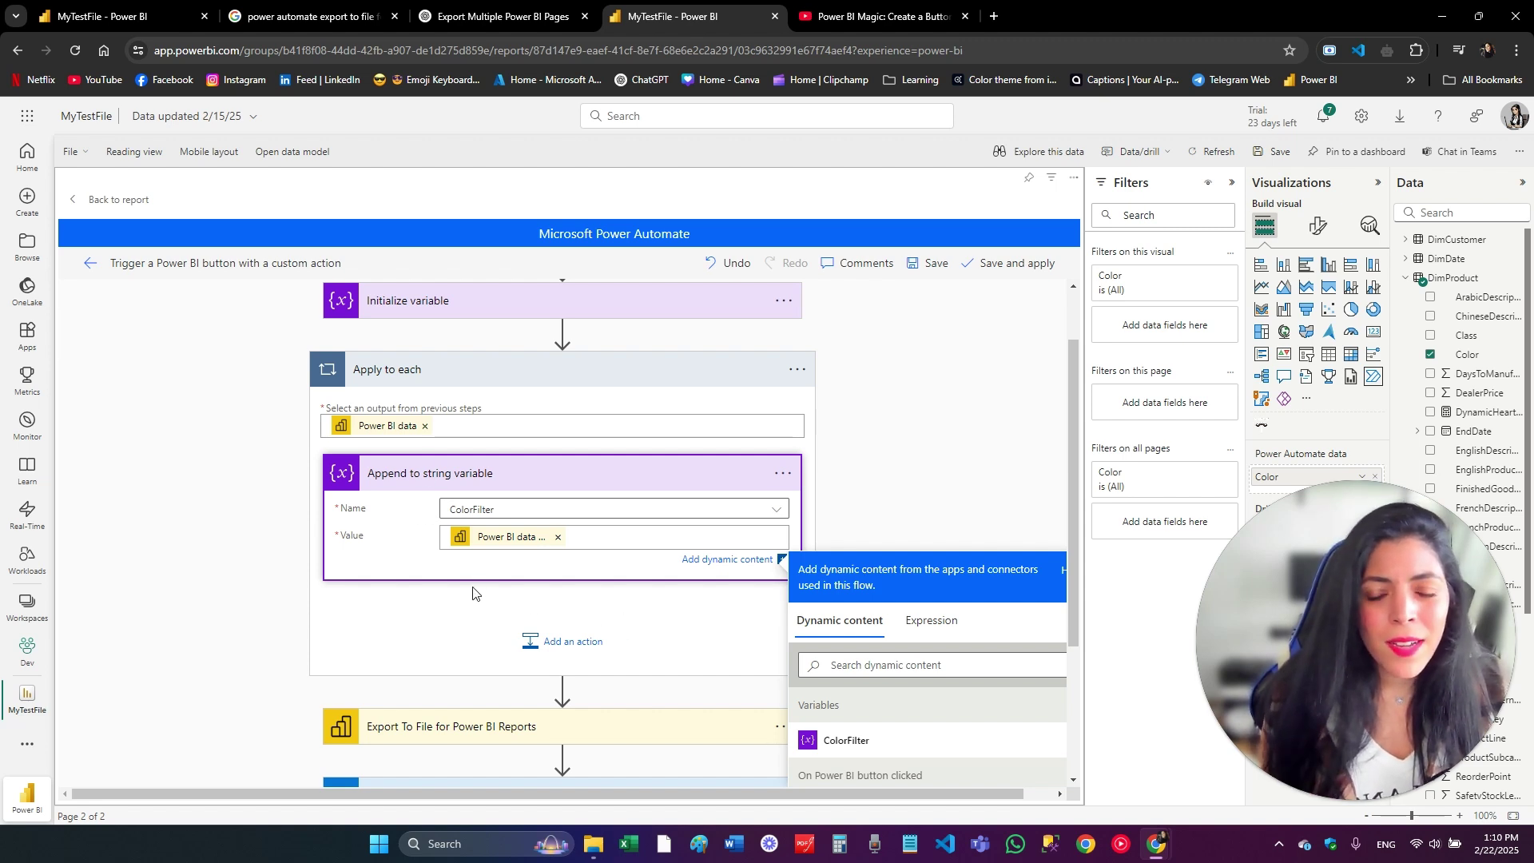
scroll(476, 593, down, 1)
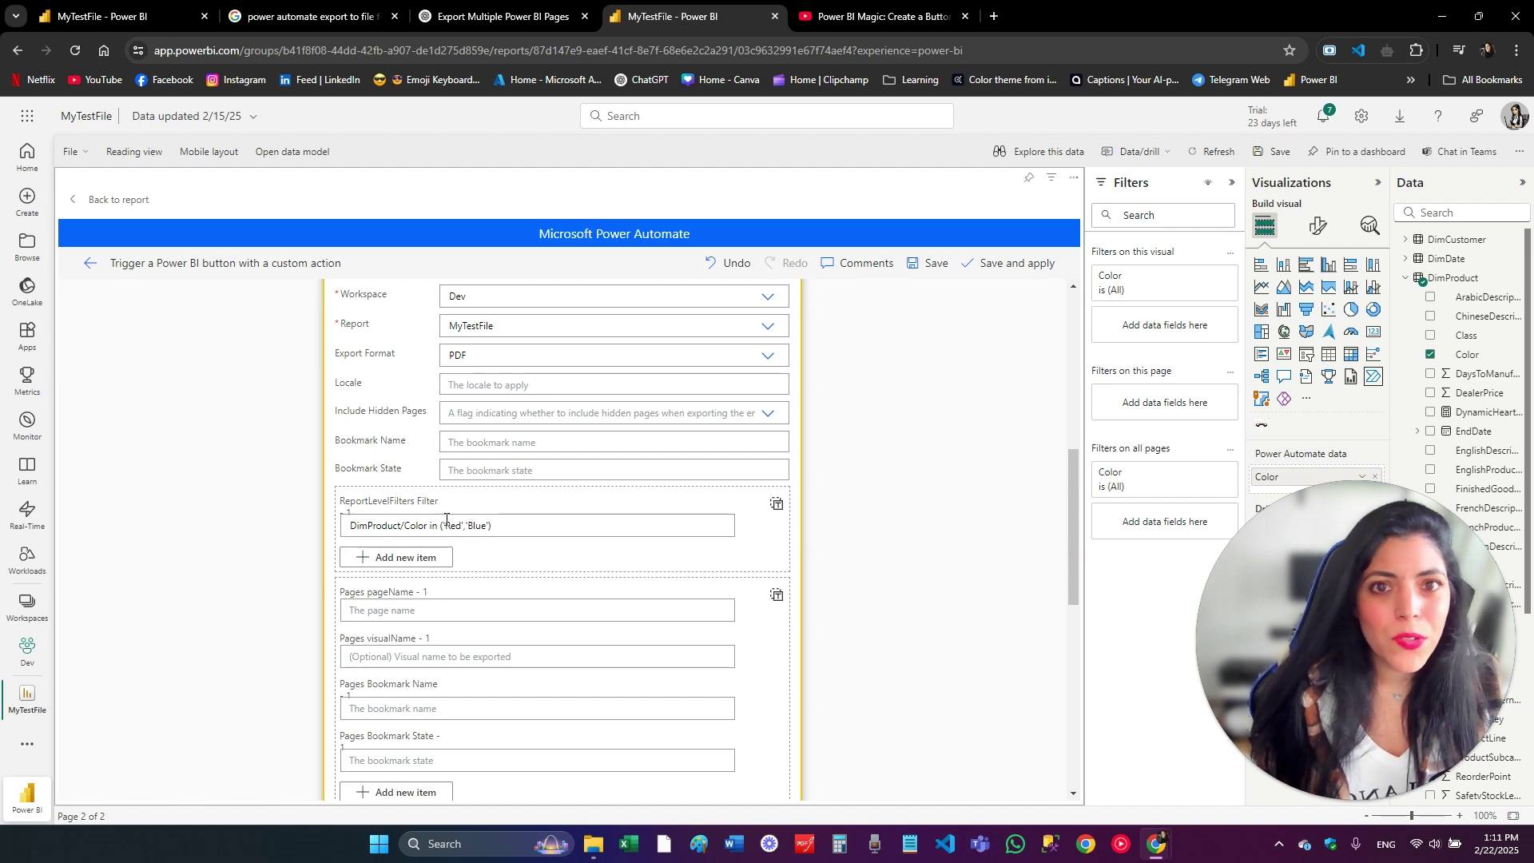
Change the append Value to Power BI data Color wrapped in single quotes with a trailing comma
scroll(367, 608, up, 5)
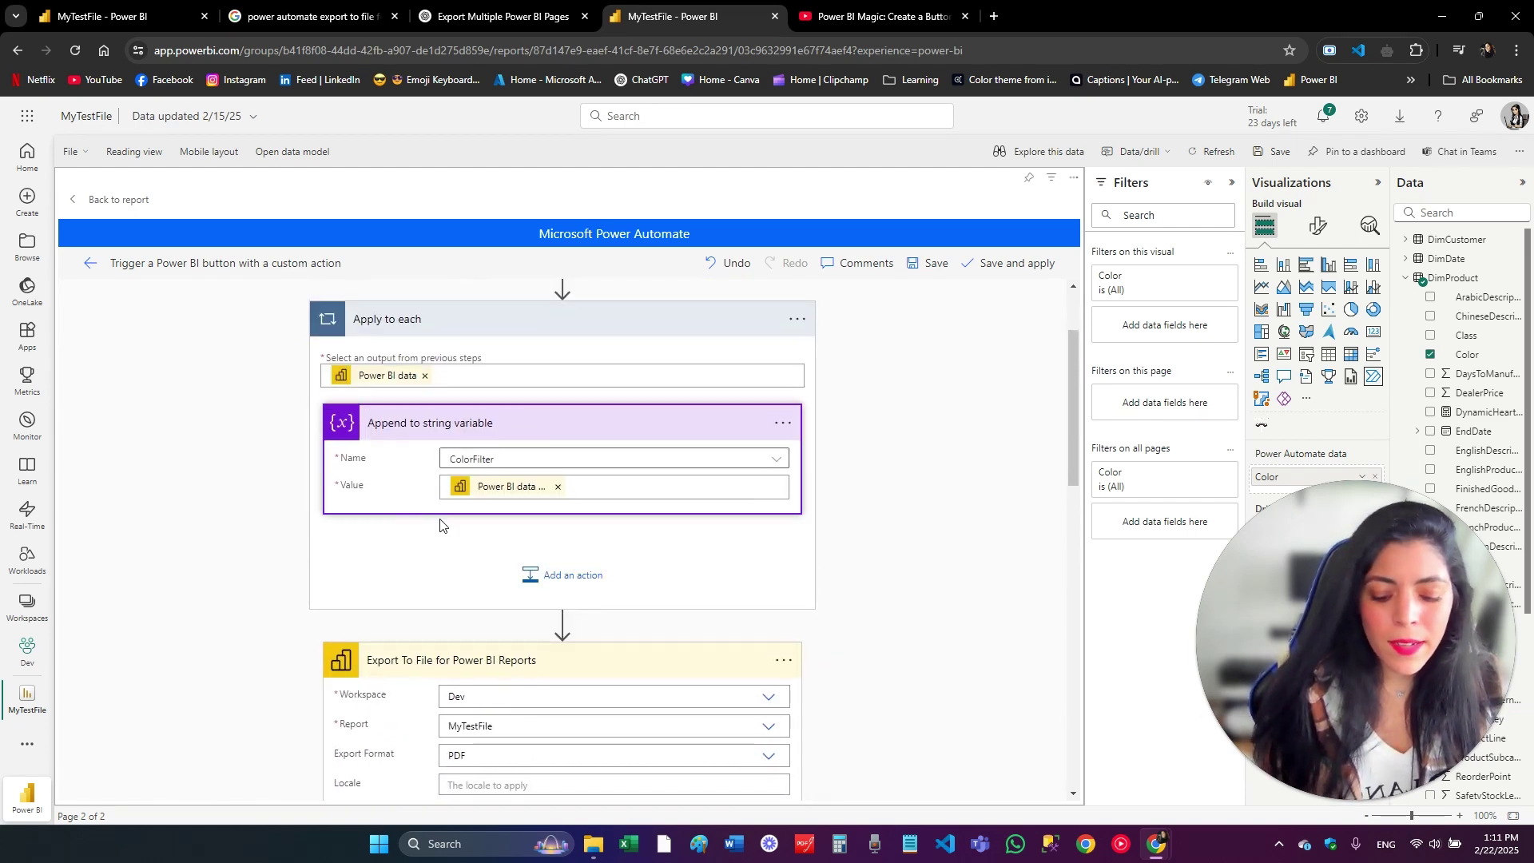
click(557, 490)
text(',)
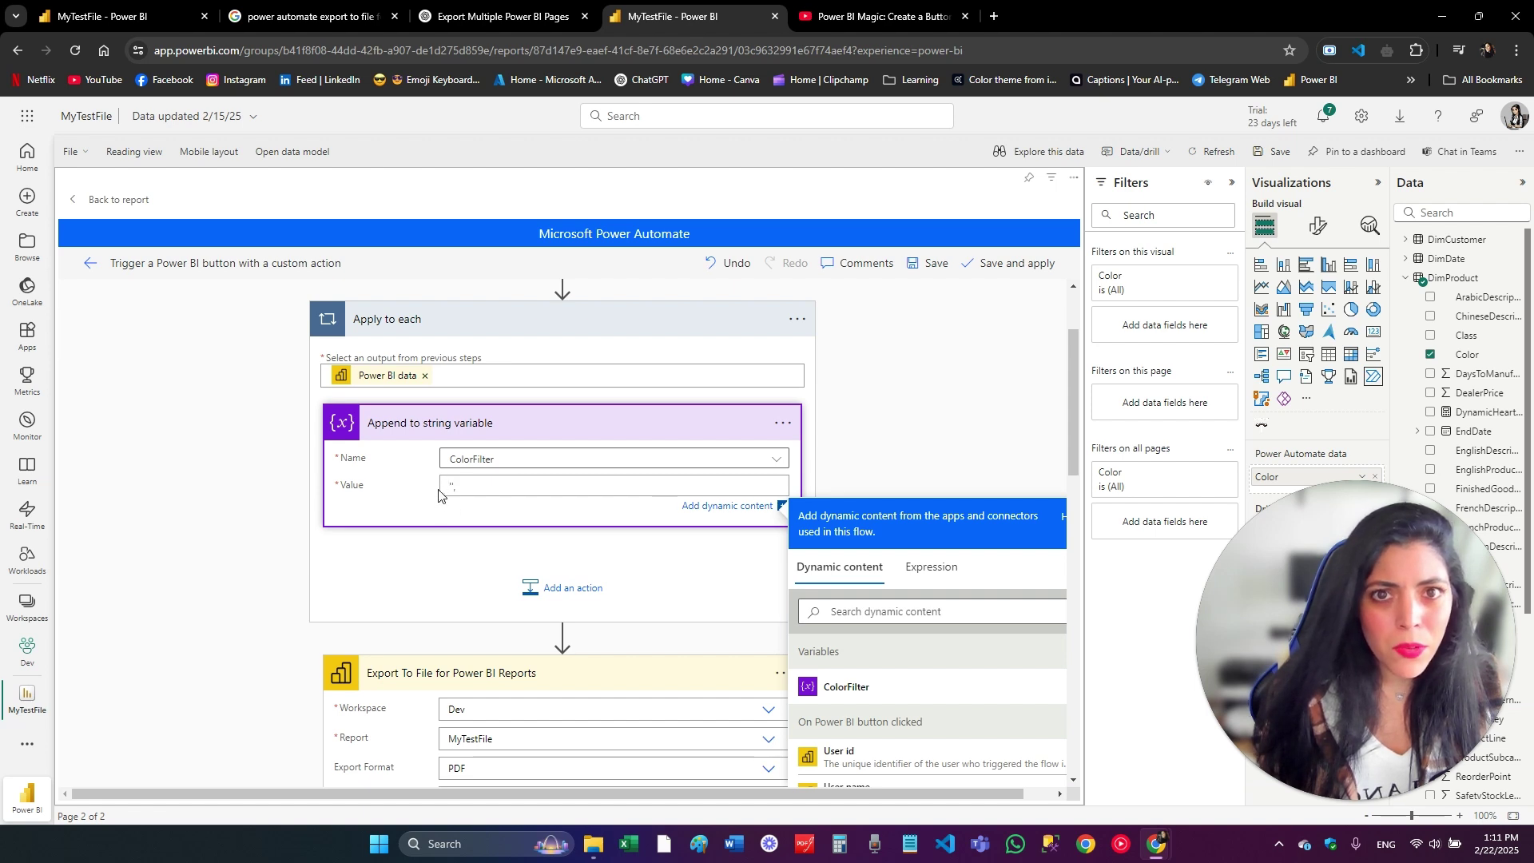
scroll(857, 719, down, 3)
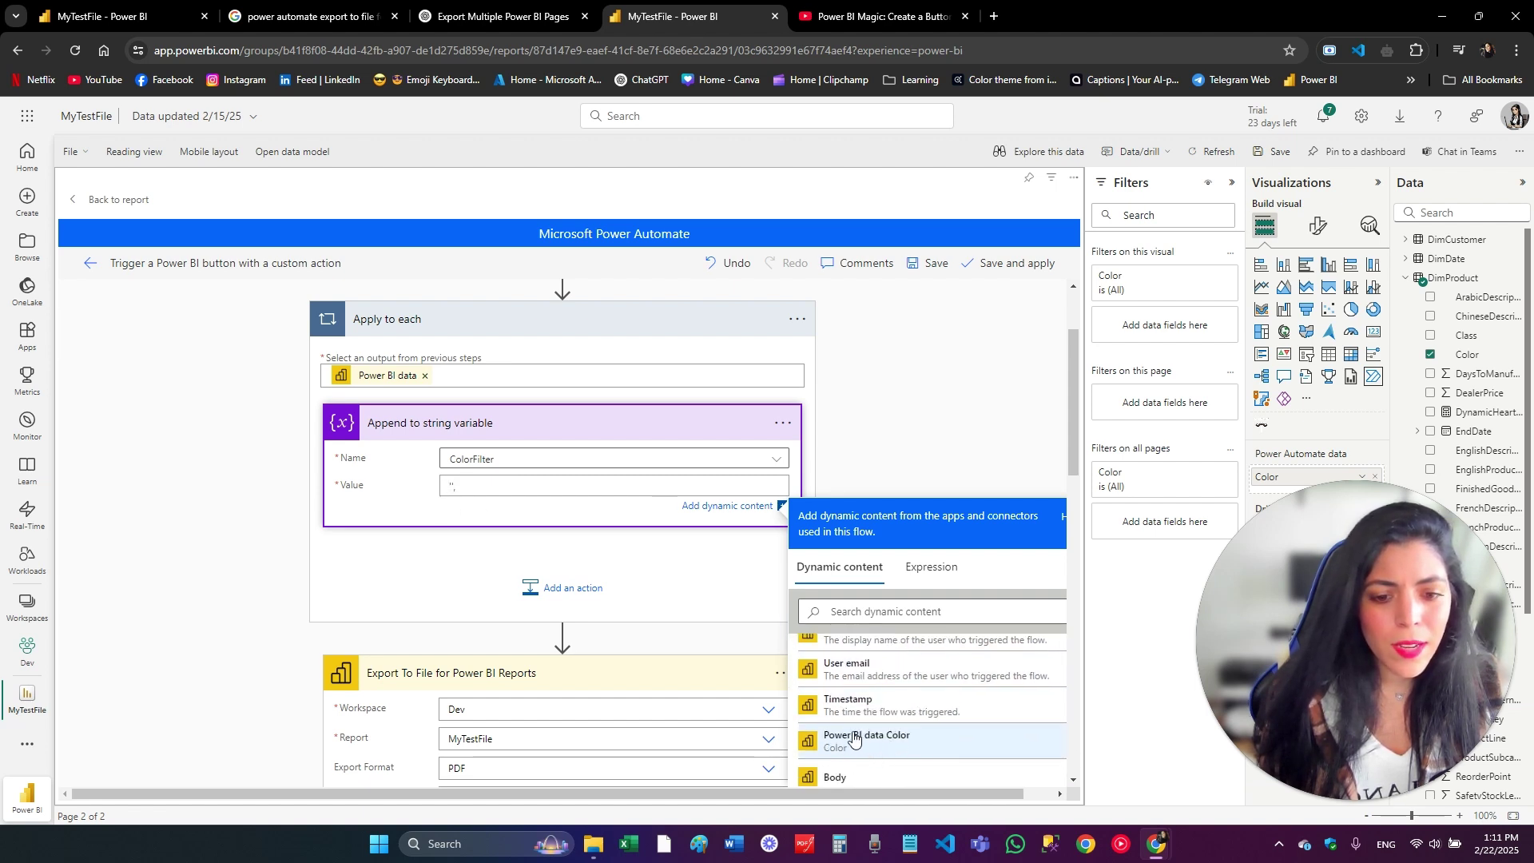
click(854, 736)
click(480, 319)
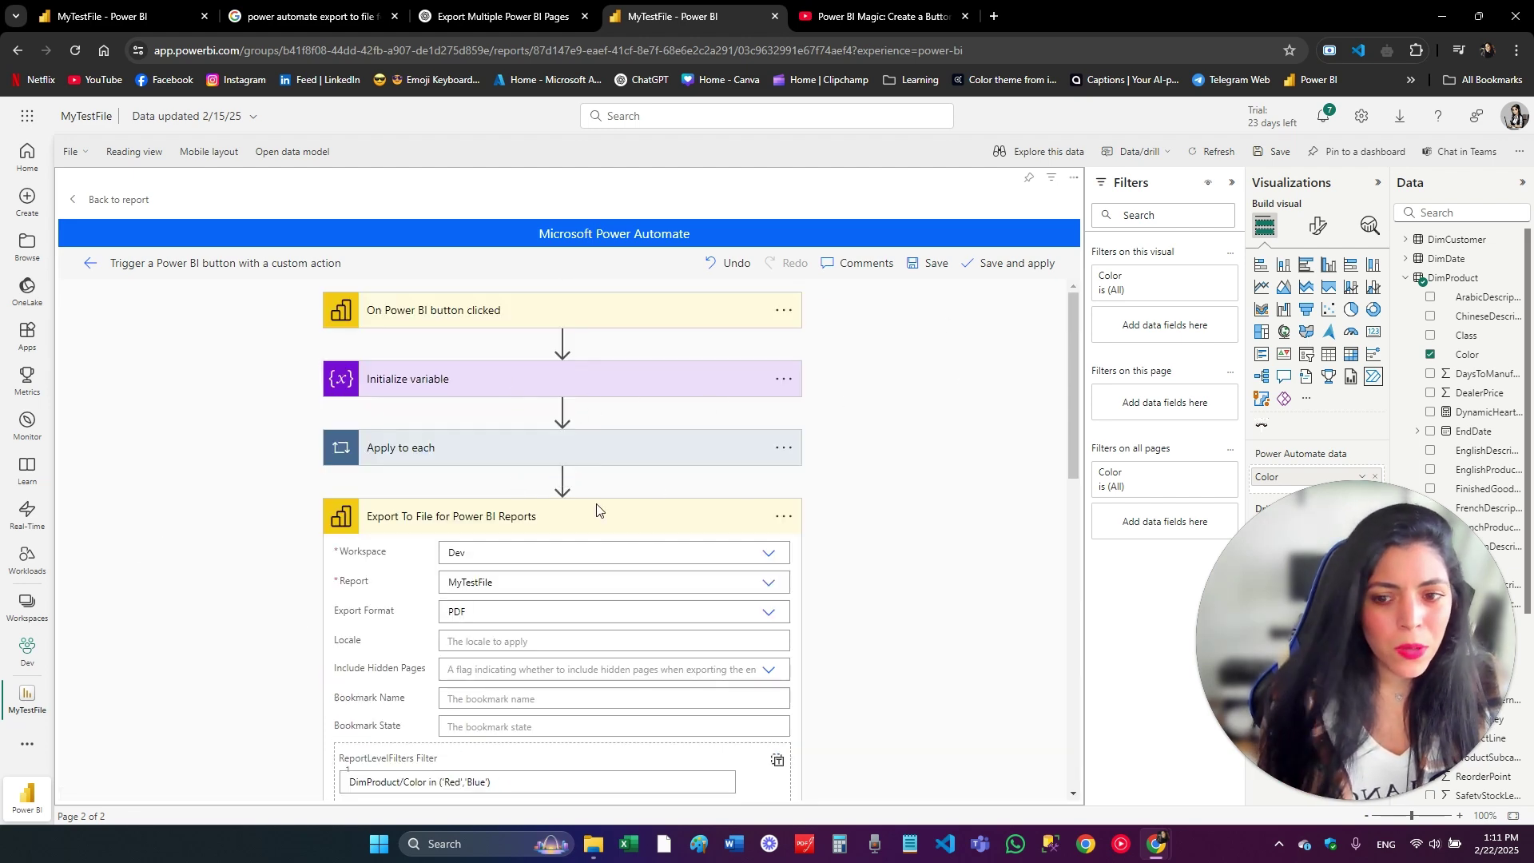
scroll(447, 649, down, 2)
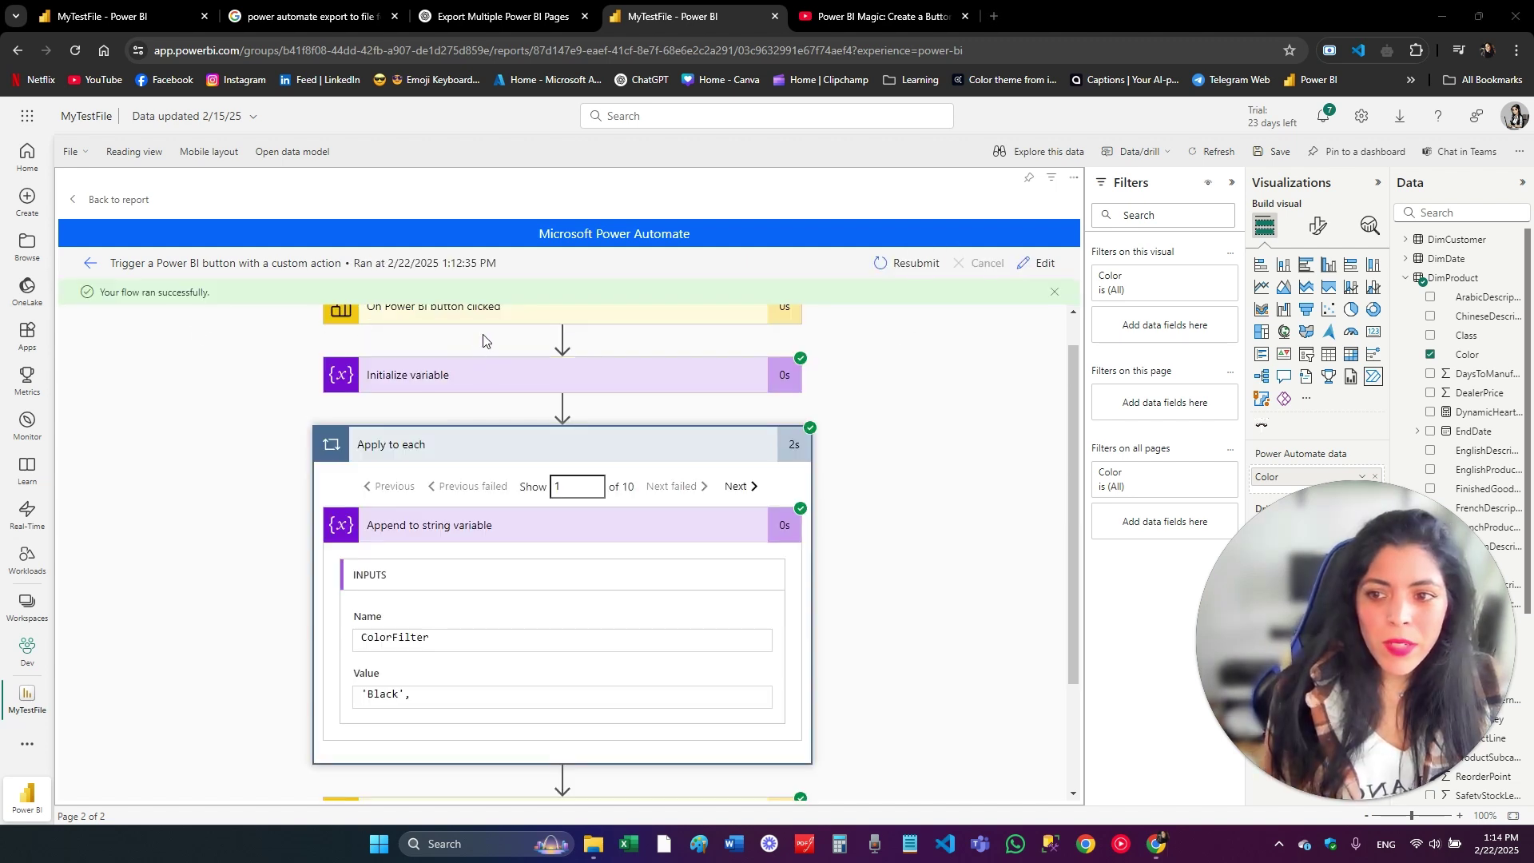
Step through loop iterations 2 to 5, then jump to iteration 10 showing 'Yellow',
scroll(293, 549, down, 1)
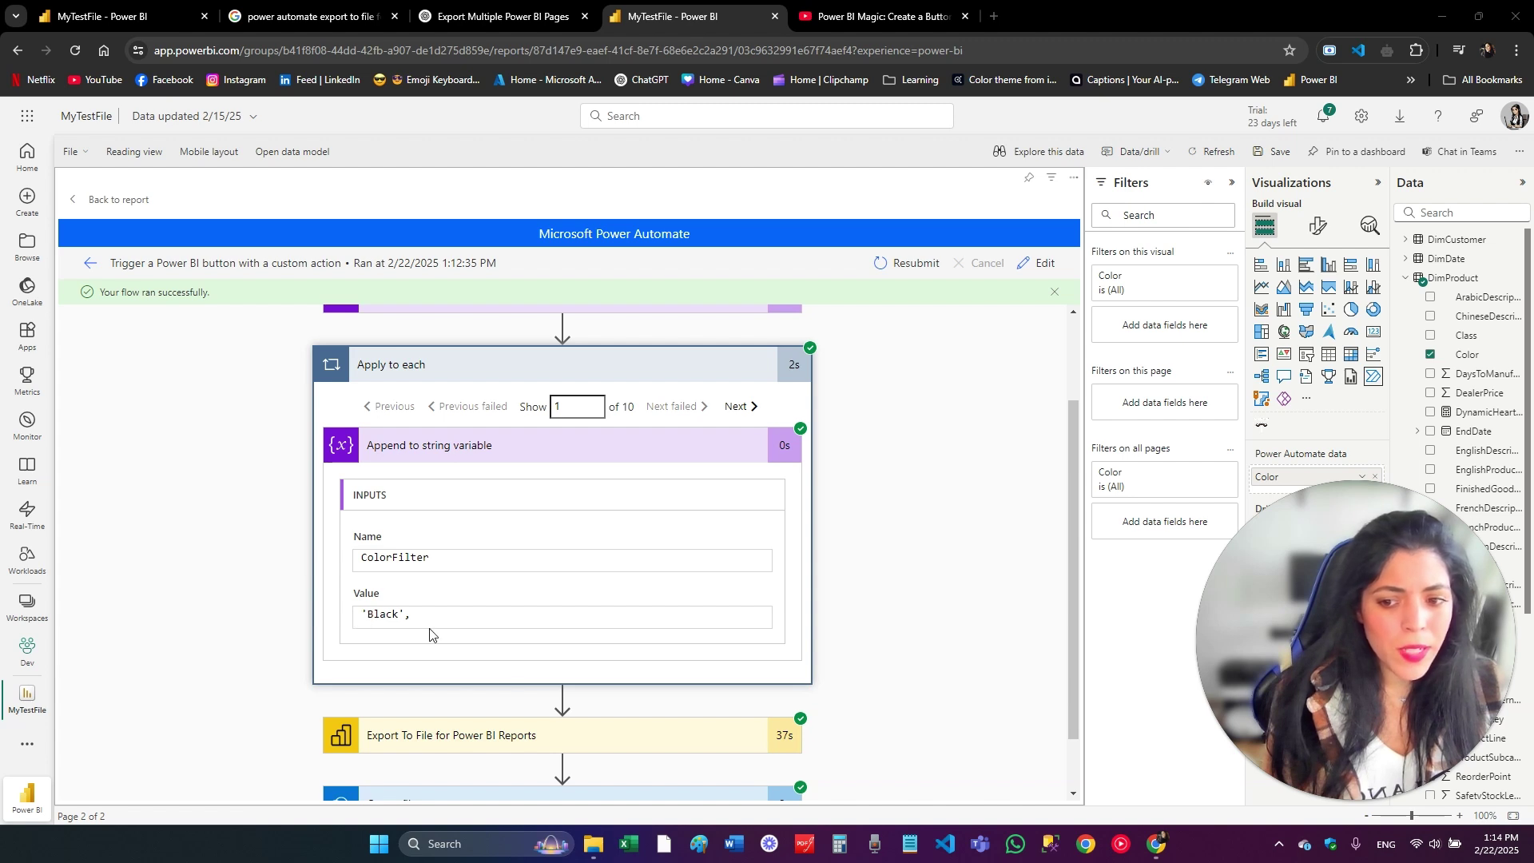
click(739, 408)
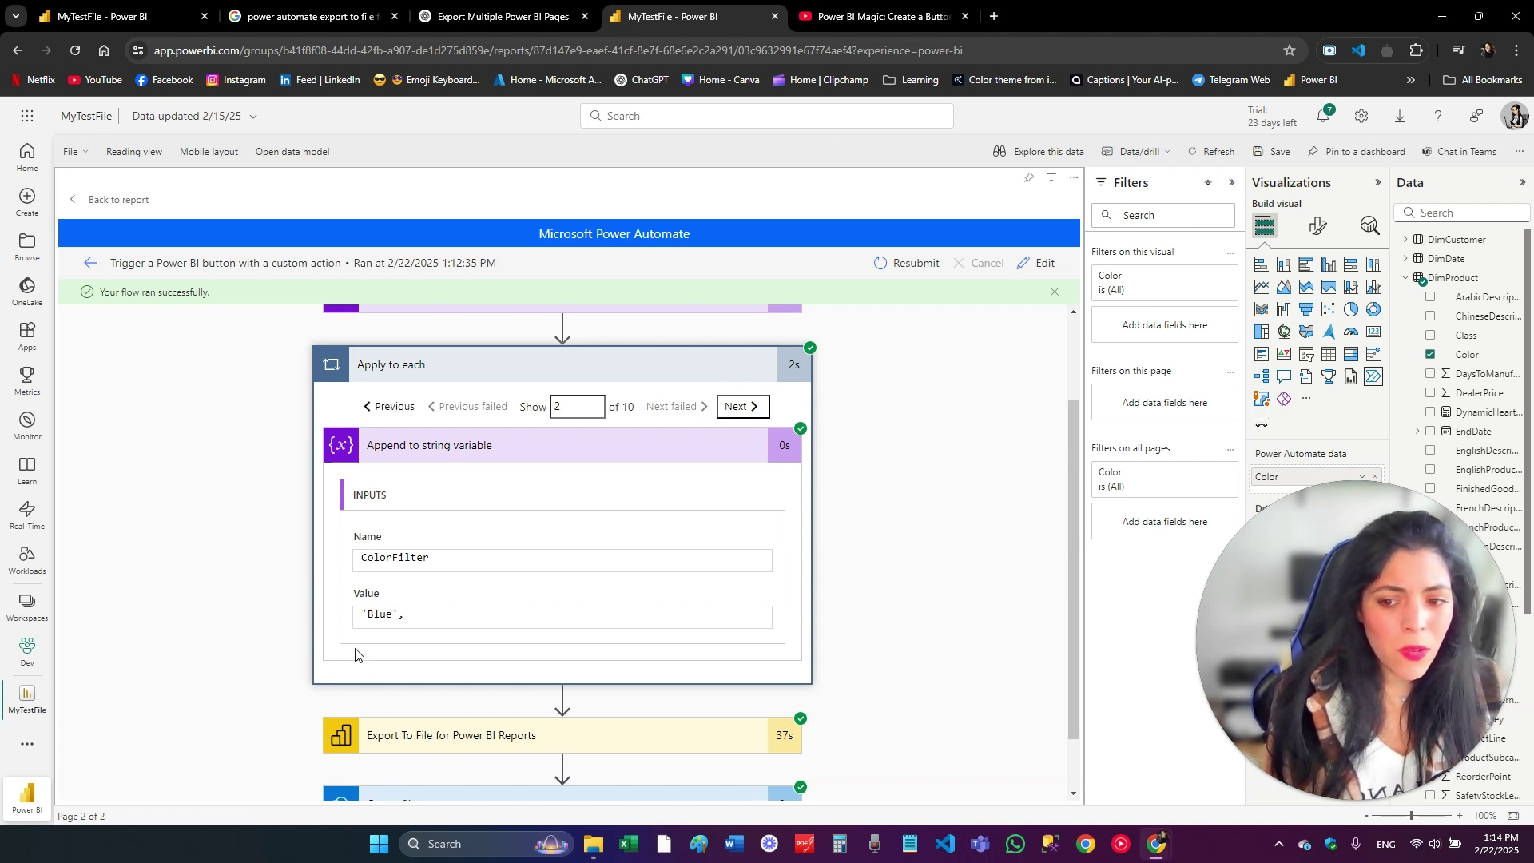
click(746, 407)
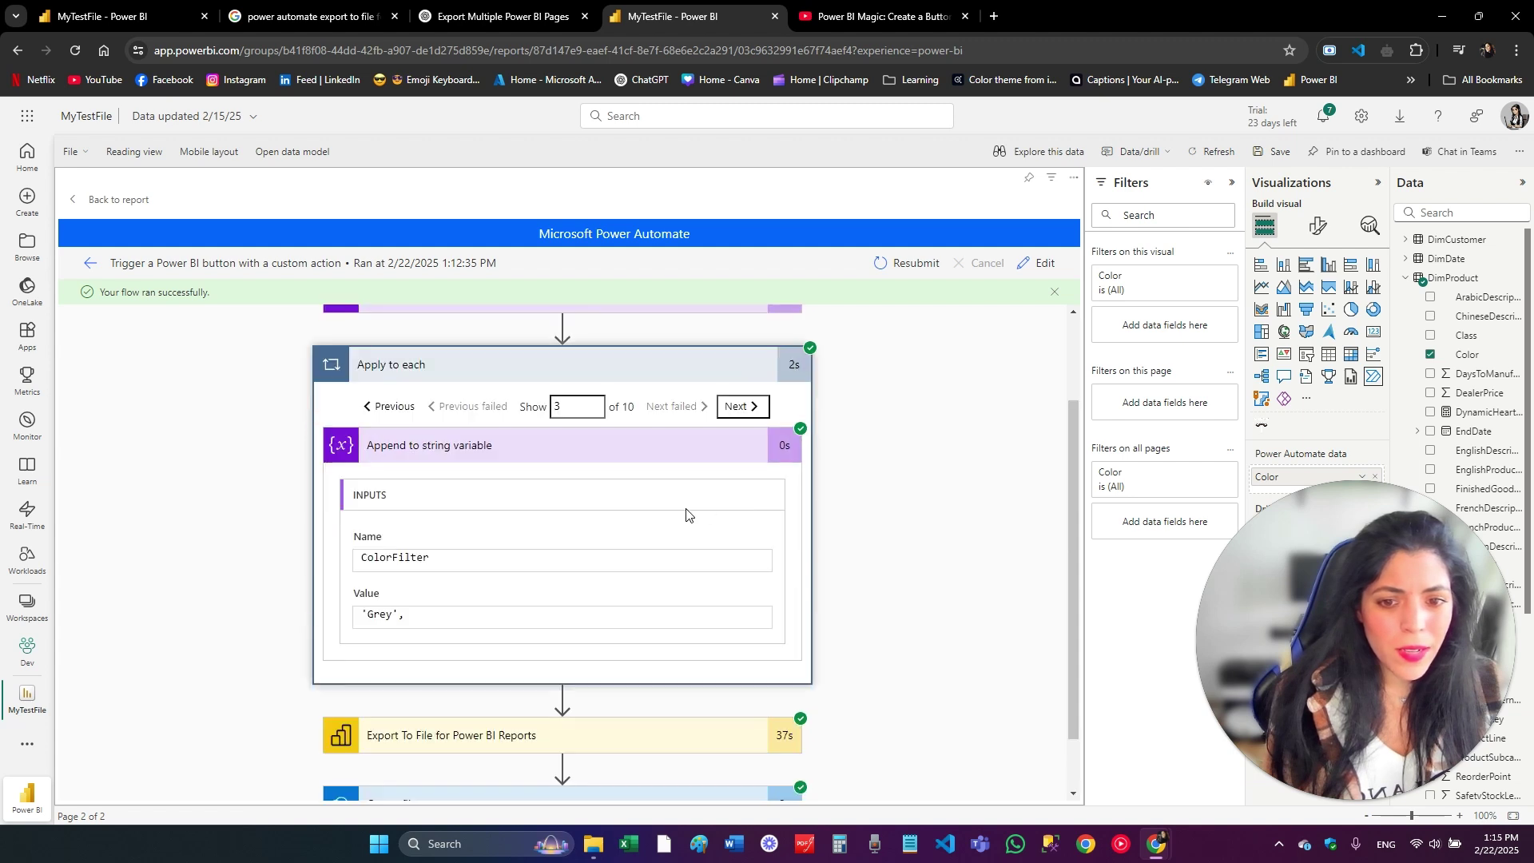
click(748, 414)
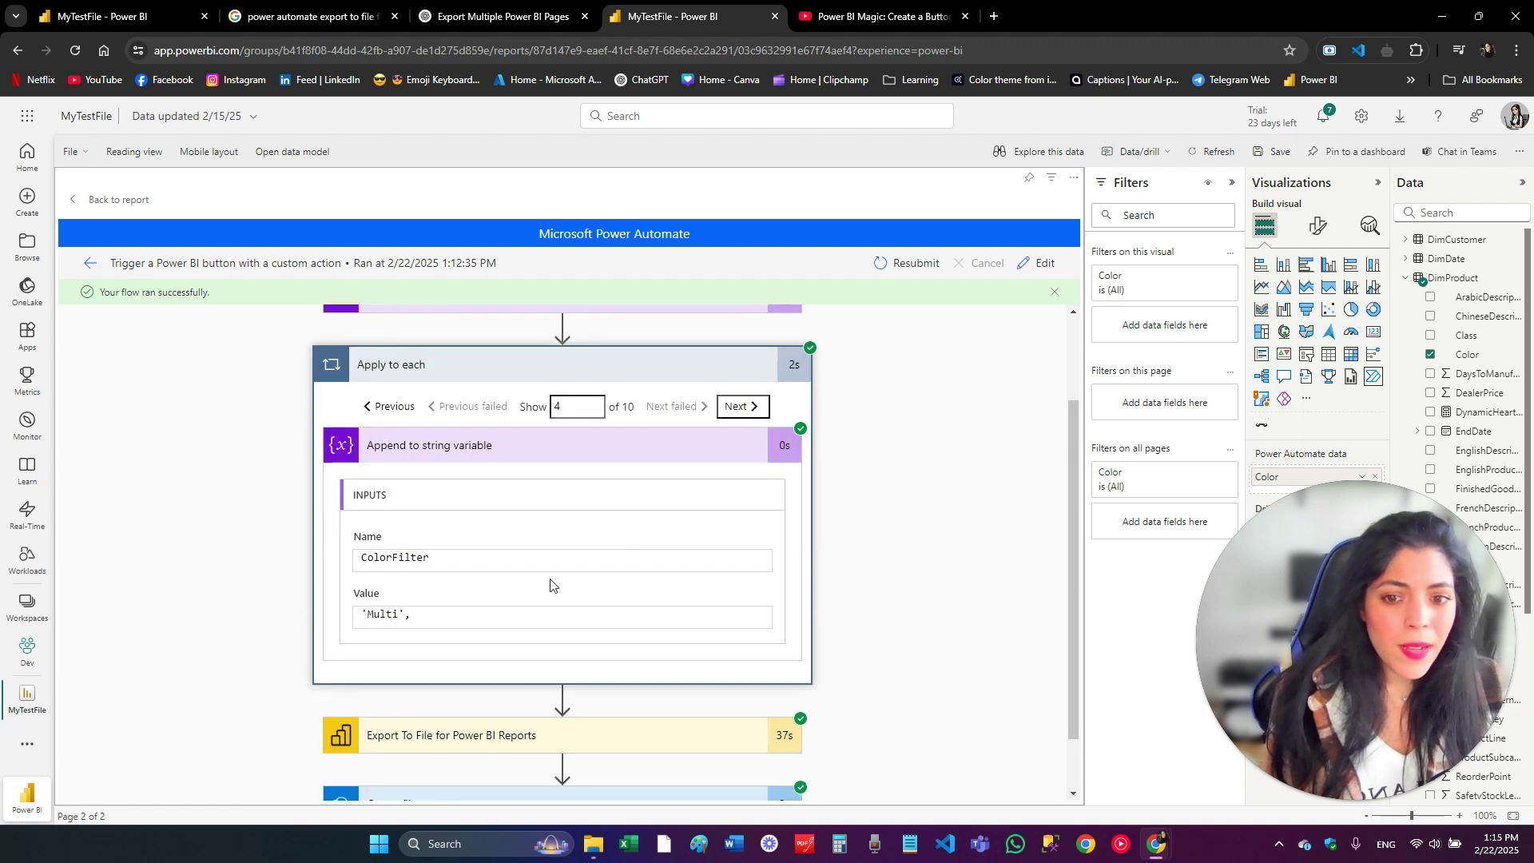
click(732, 411)
double_click(581, 416)
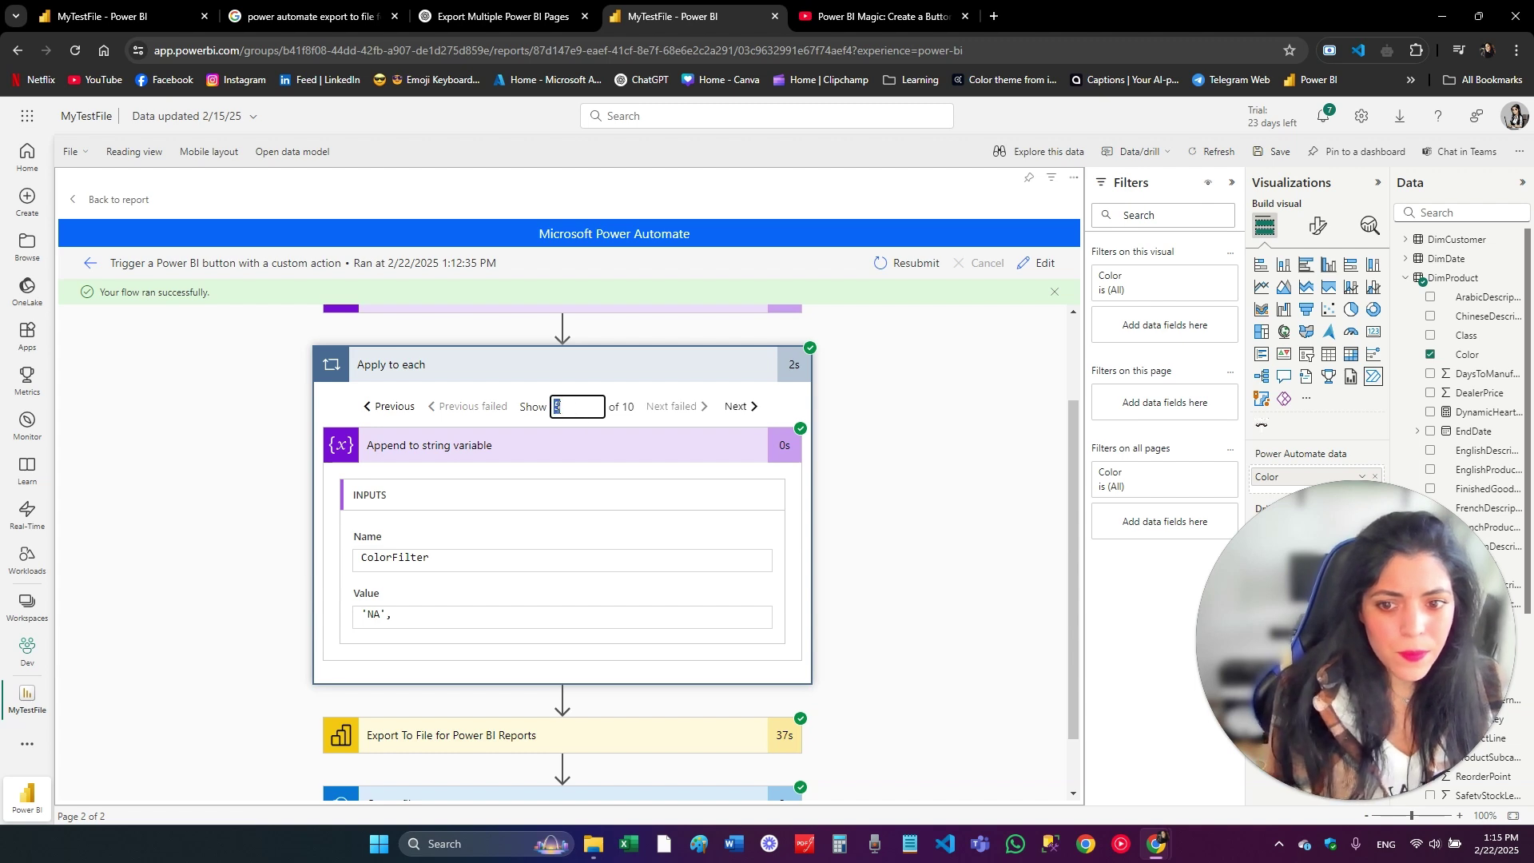
text(10)
key(Return)
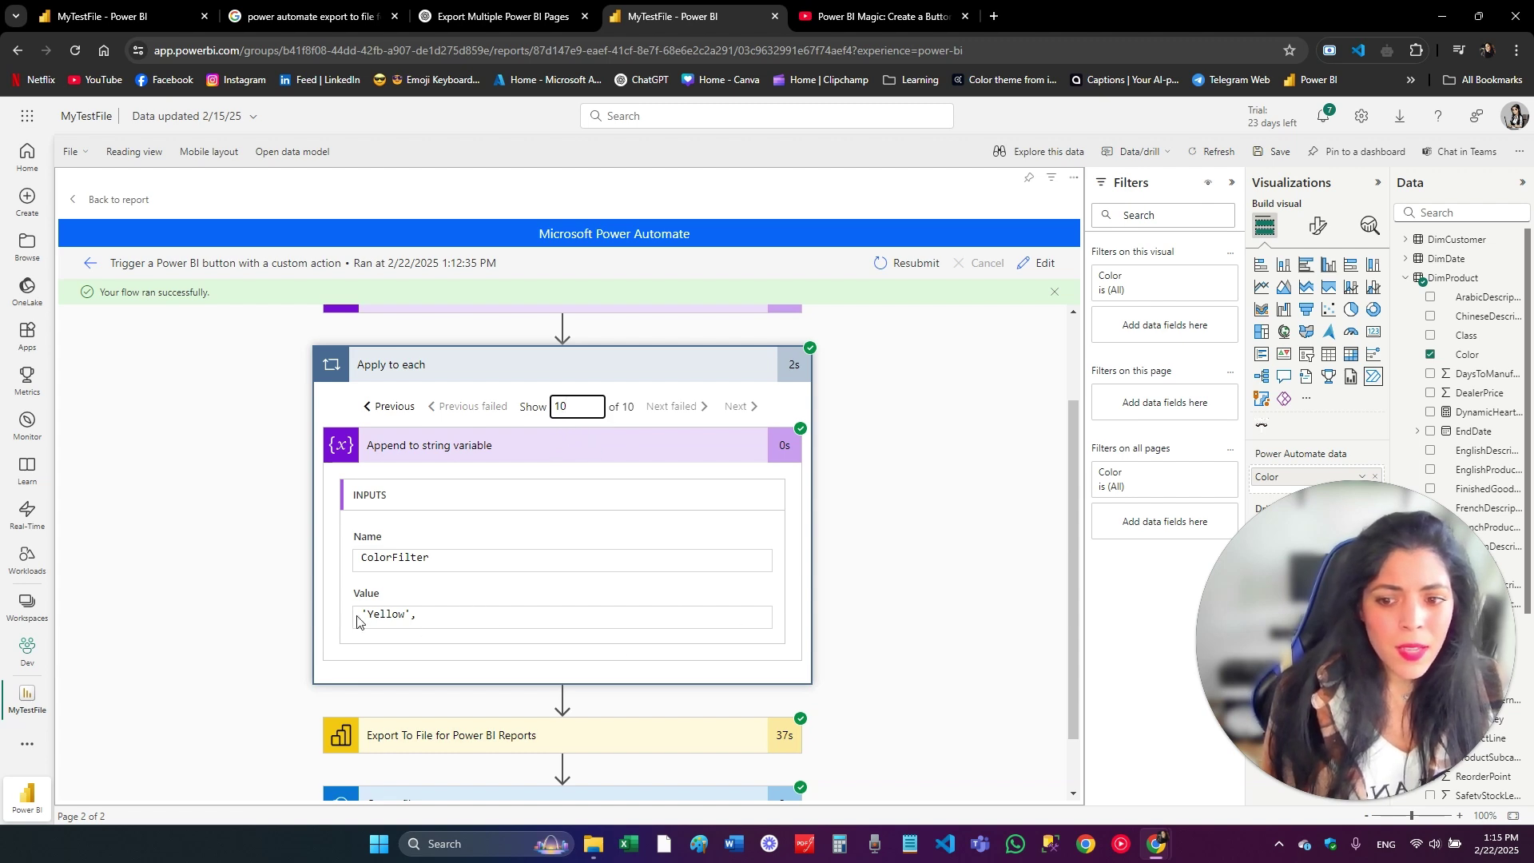
drag(468, 617, 413, 614)
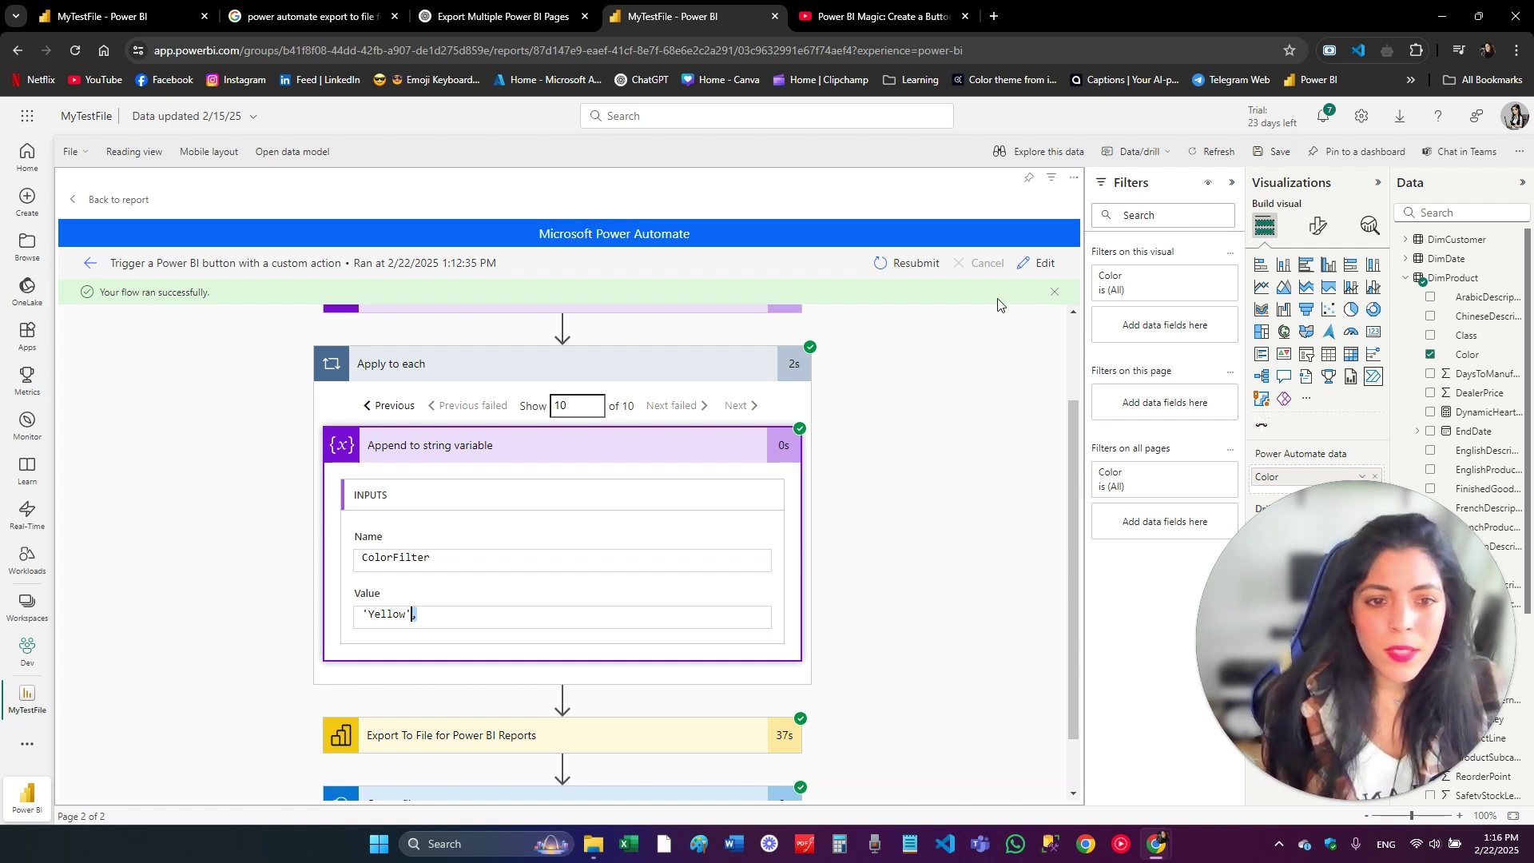
In edit mode, delete the hard-coded Red and Blue values from the export step's filter
click(1036, 264)
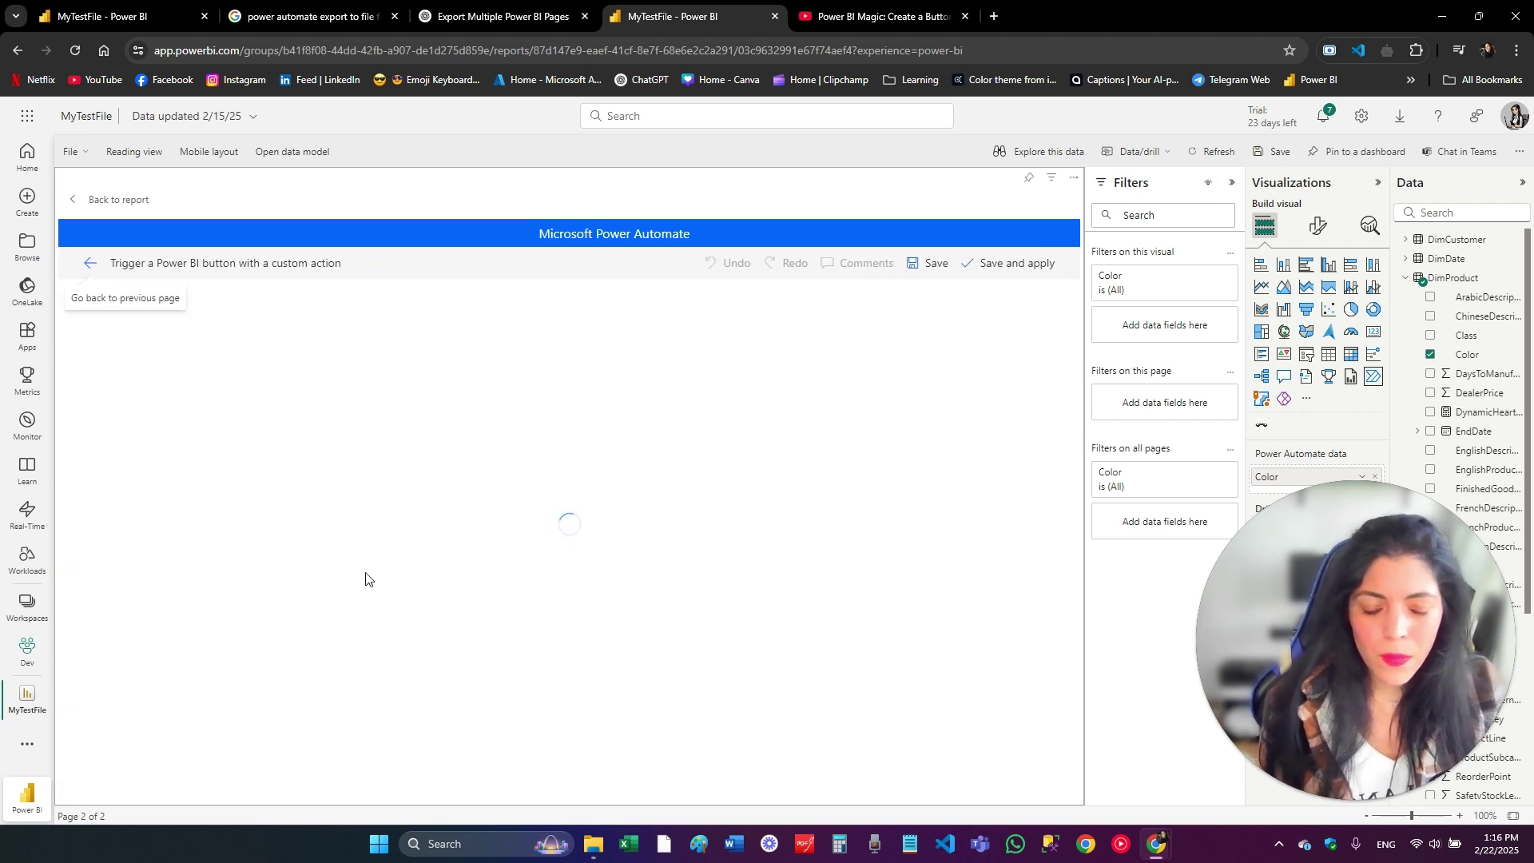
click(459, 530)
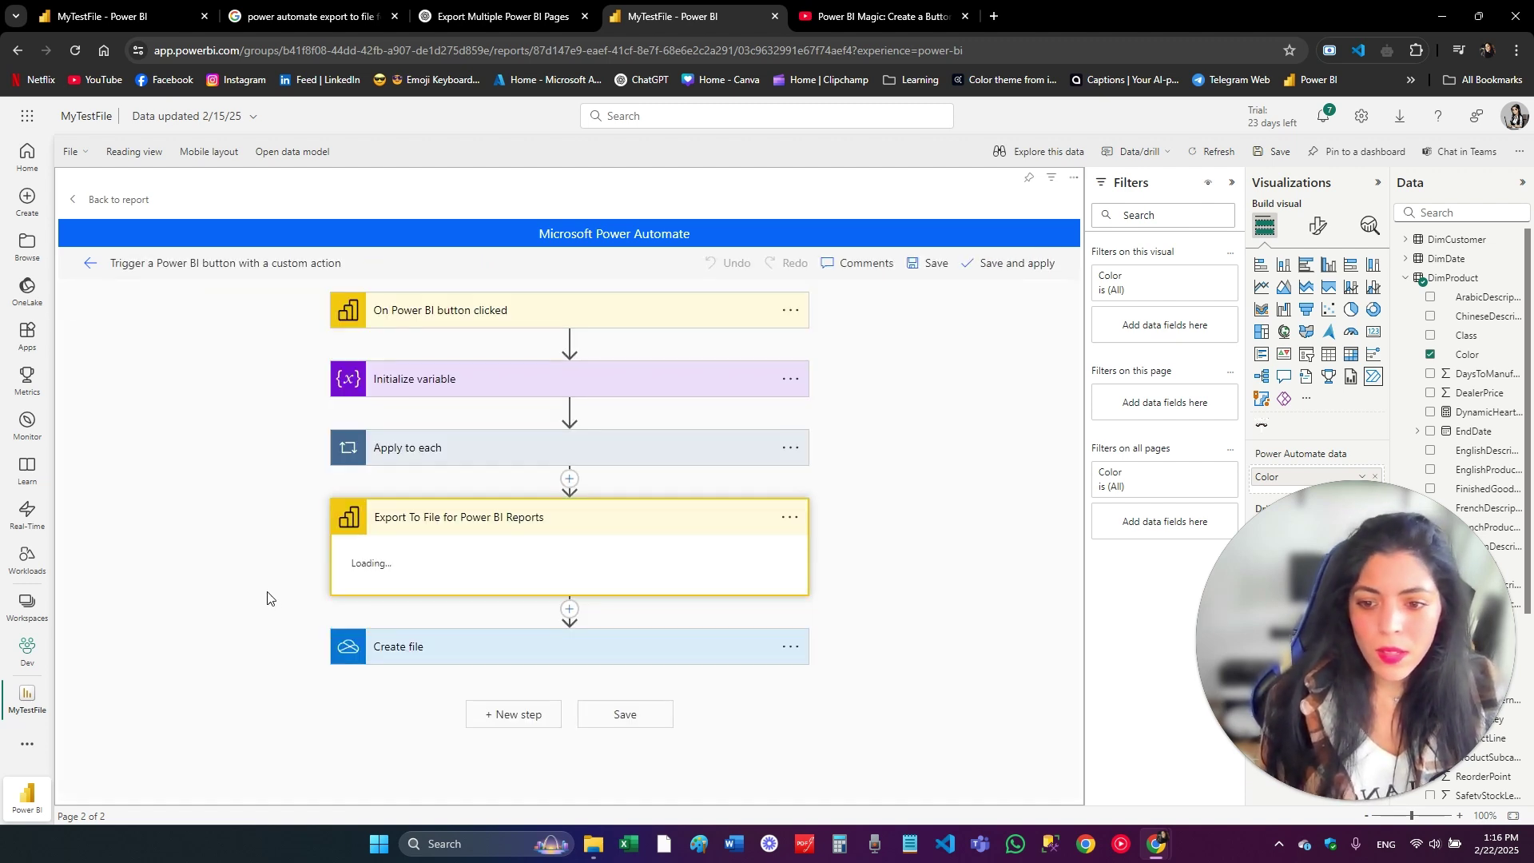
scroll(269, 602, down, 3)
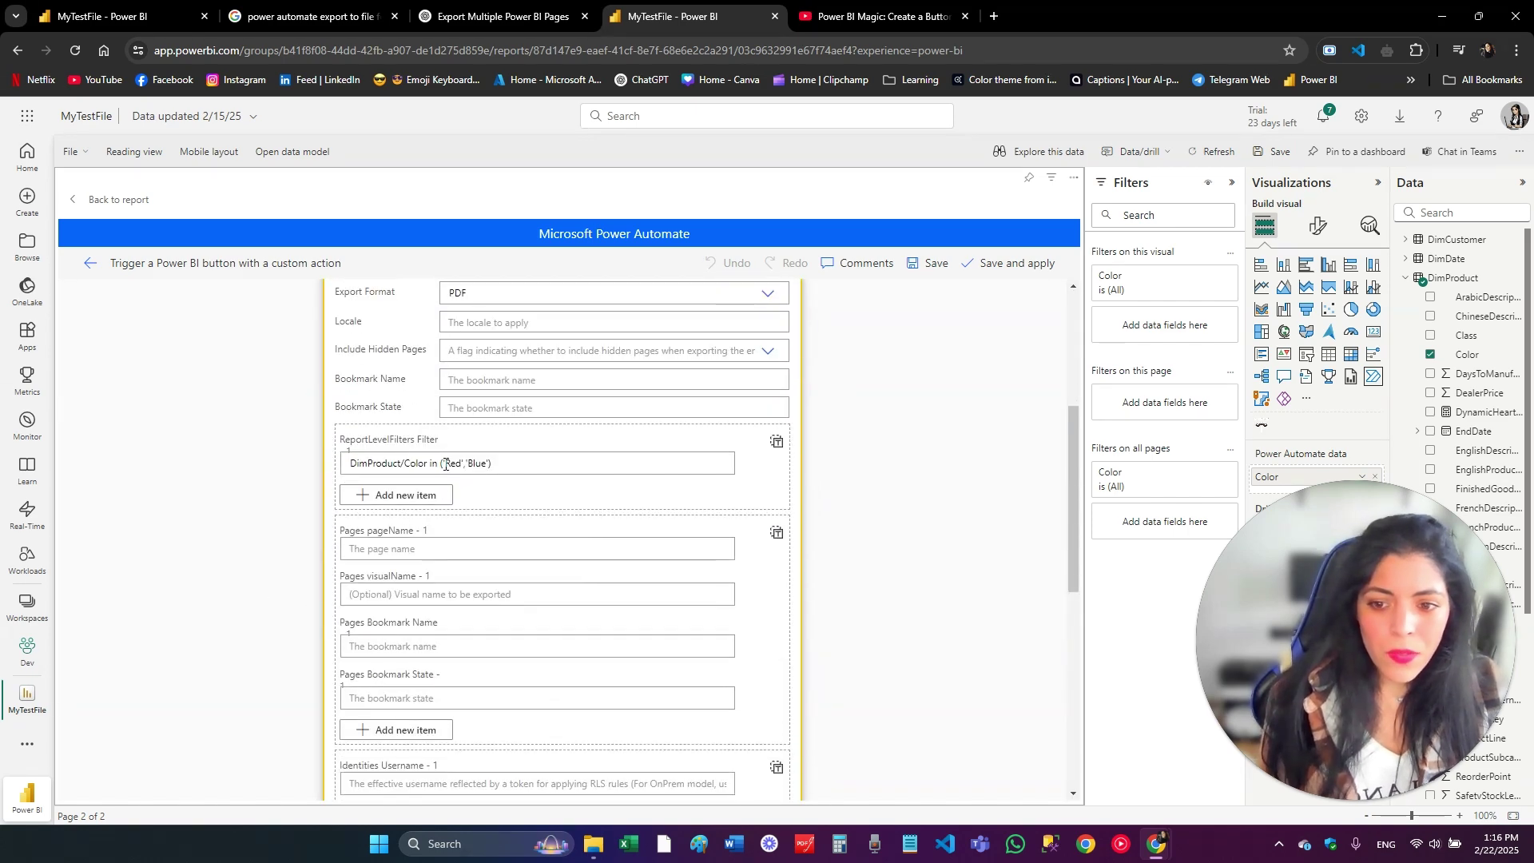
drag(444, 463, 493, 463)
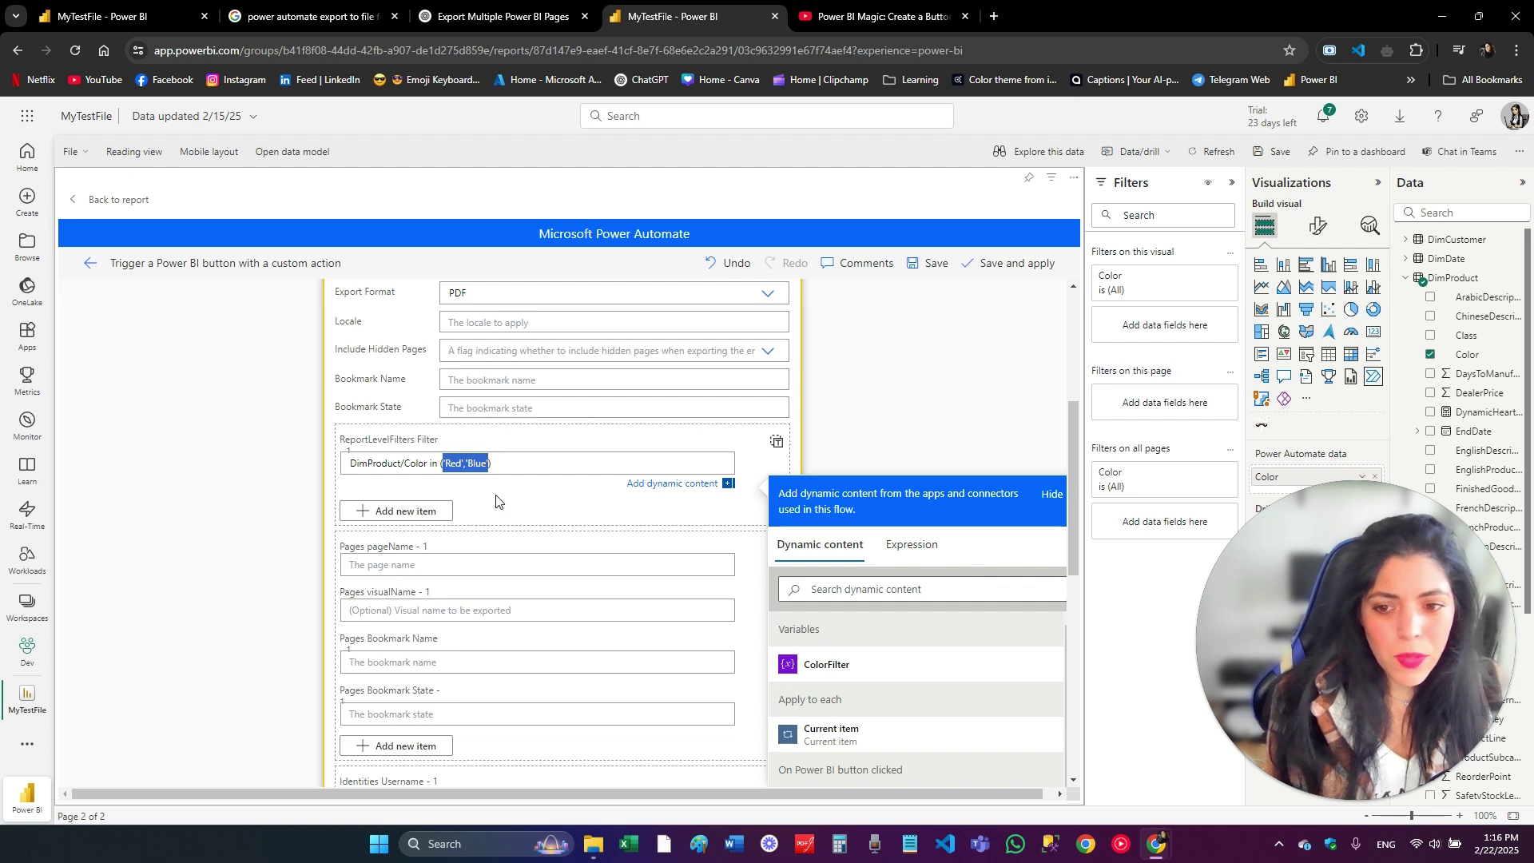
key(BackSpace)
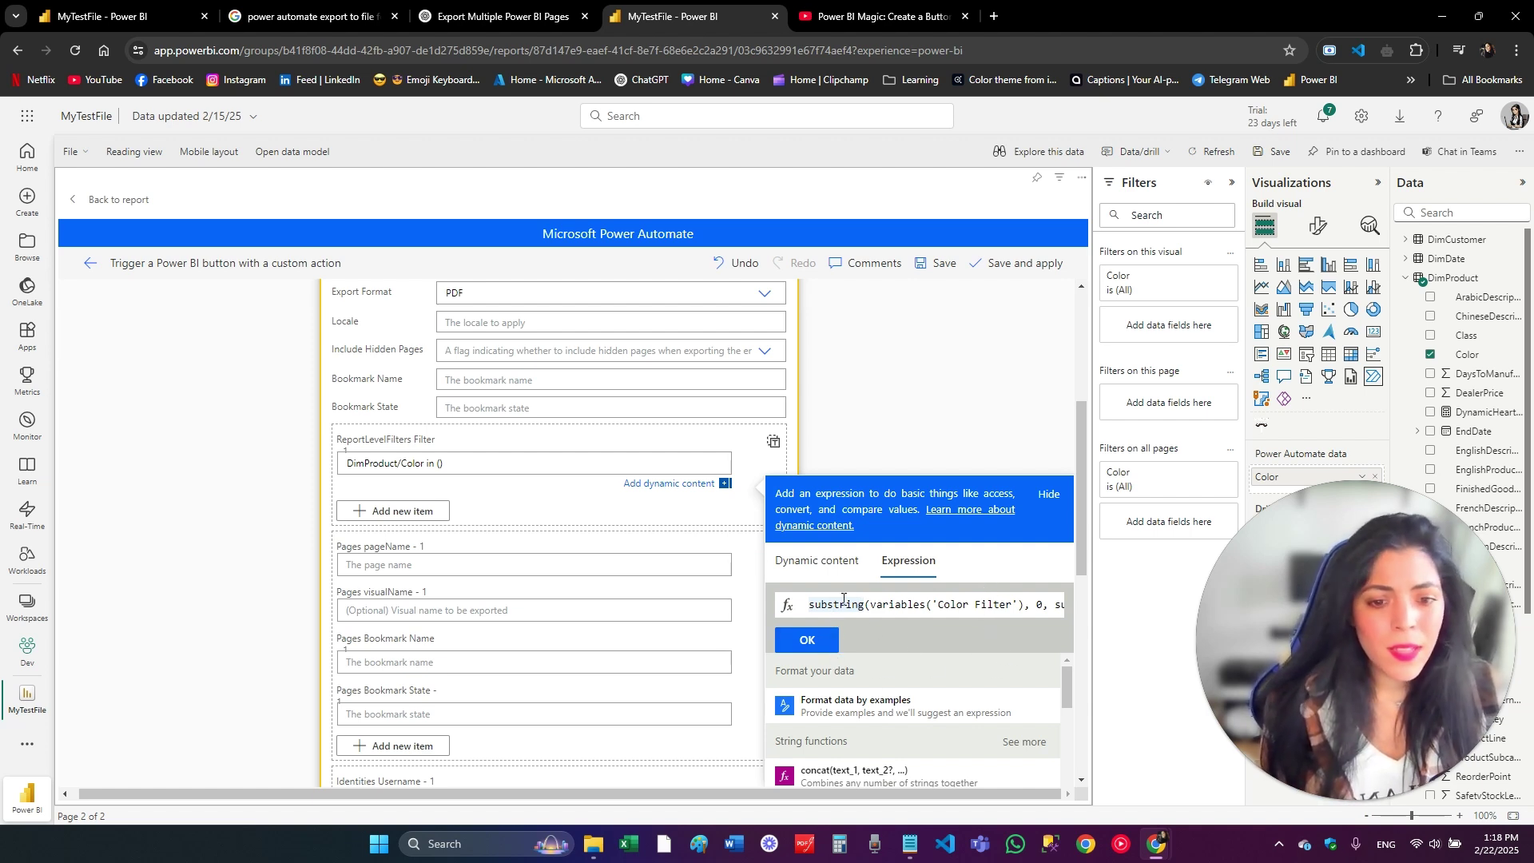
Insert a substring() expression of ColorFilter into the DimProduct/Color filter and save the flow
drag(869, 607, 1025, 605)
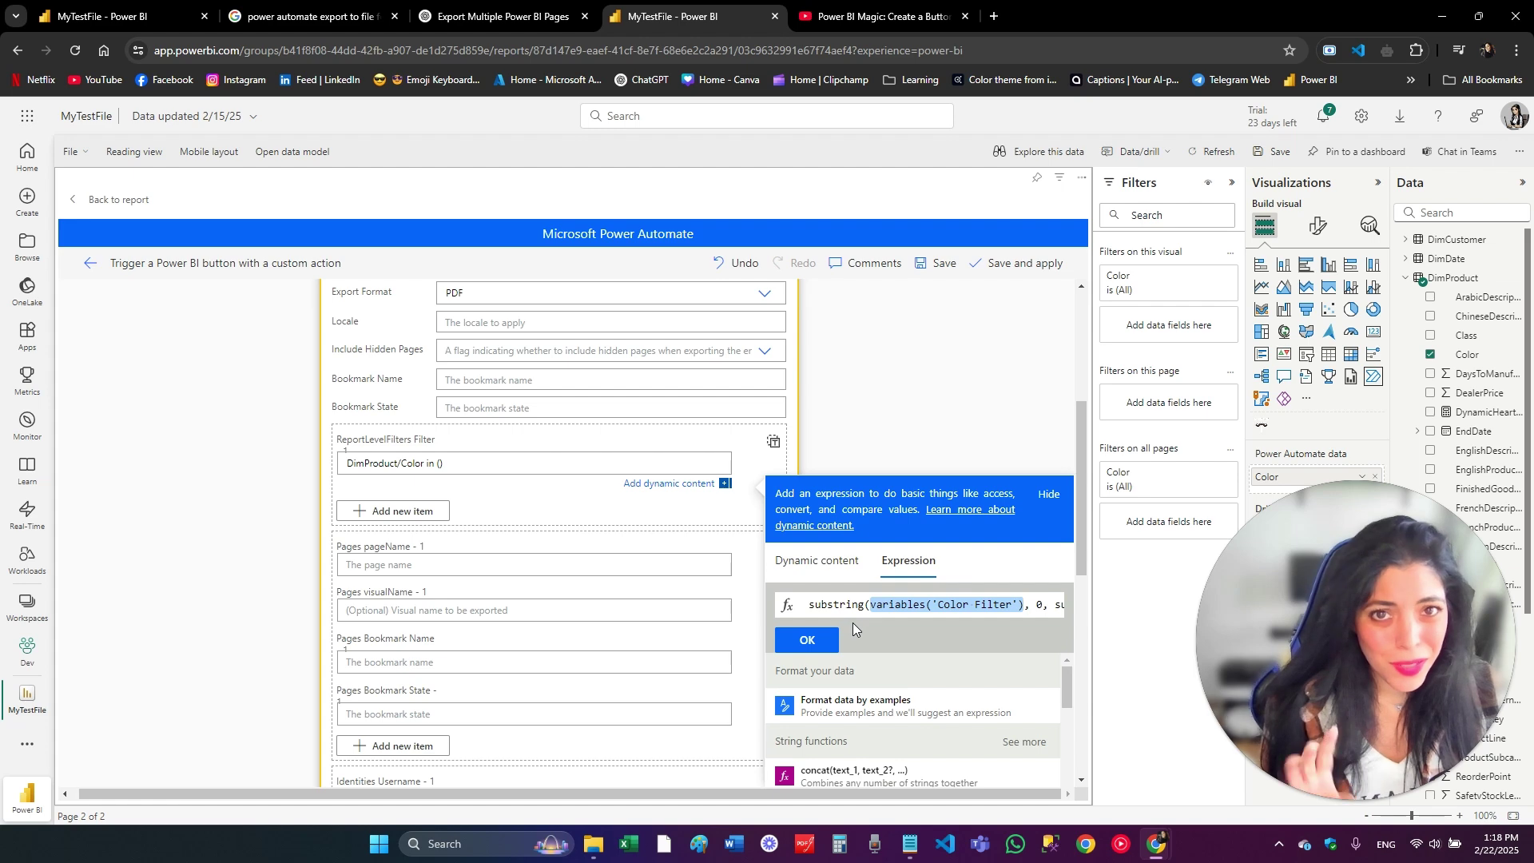
click(807, 640)
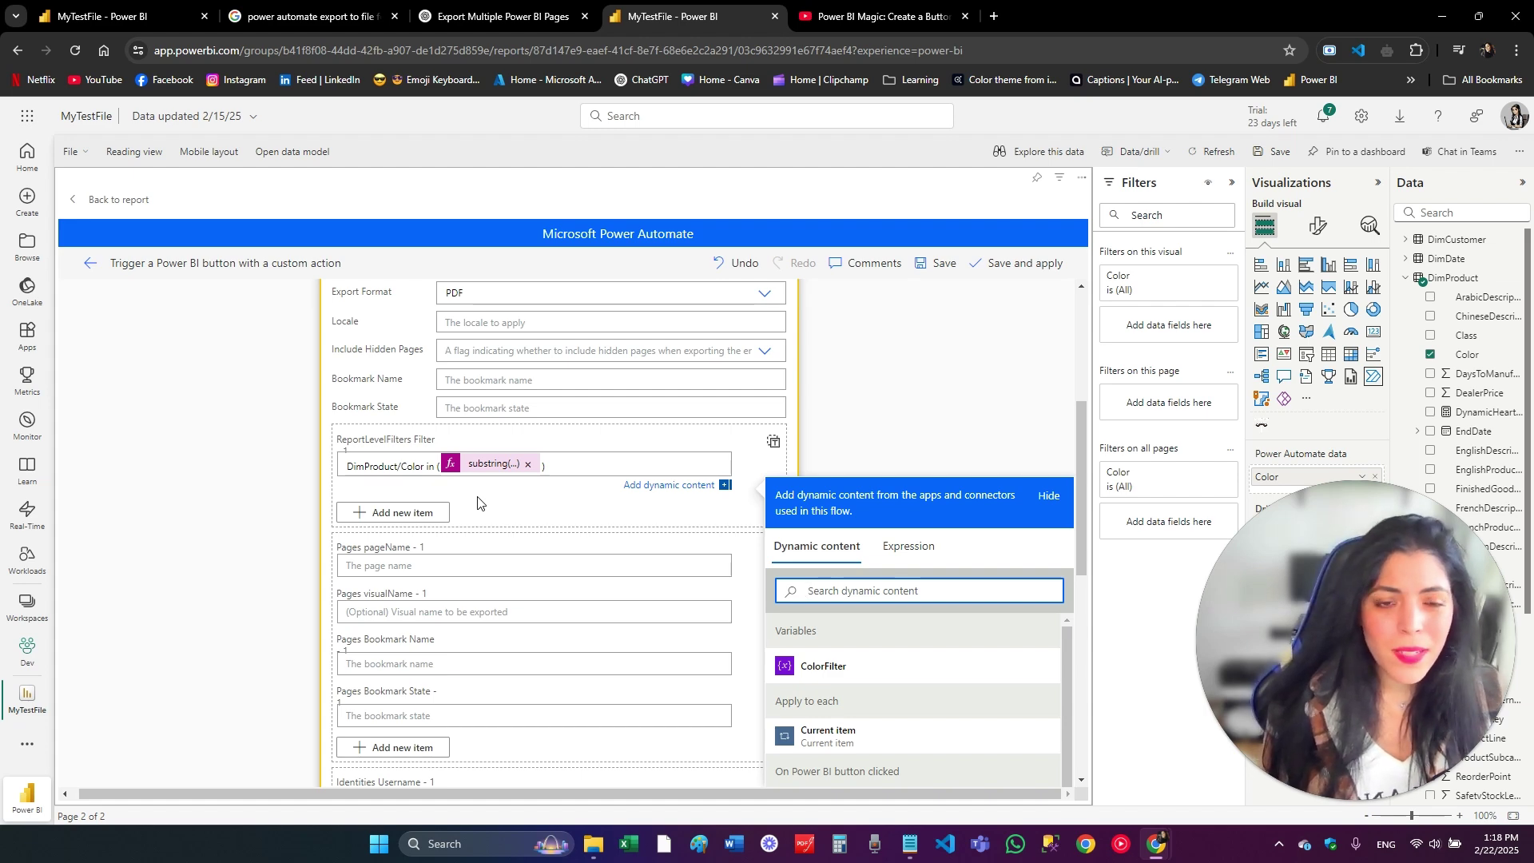
scroll(478, 503, up, 4)
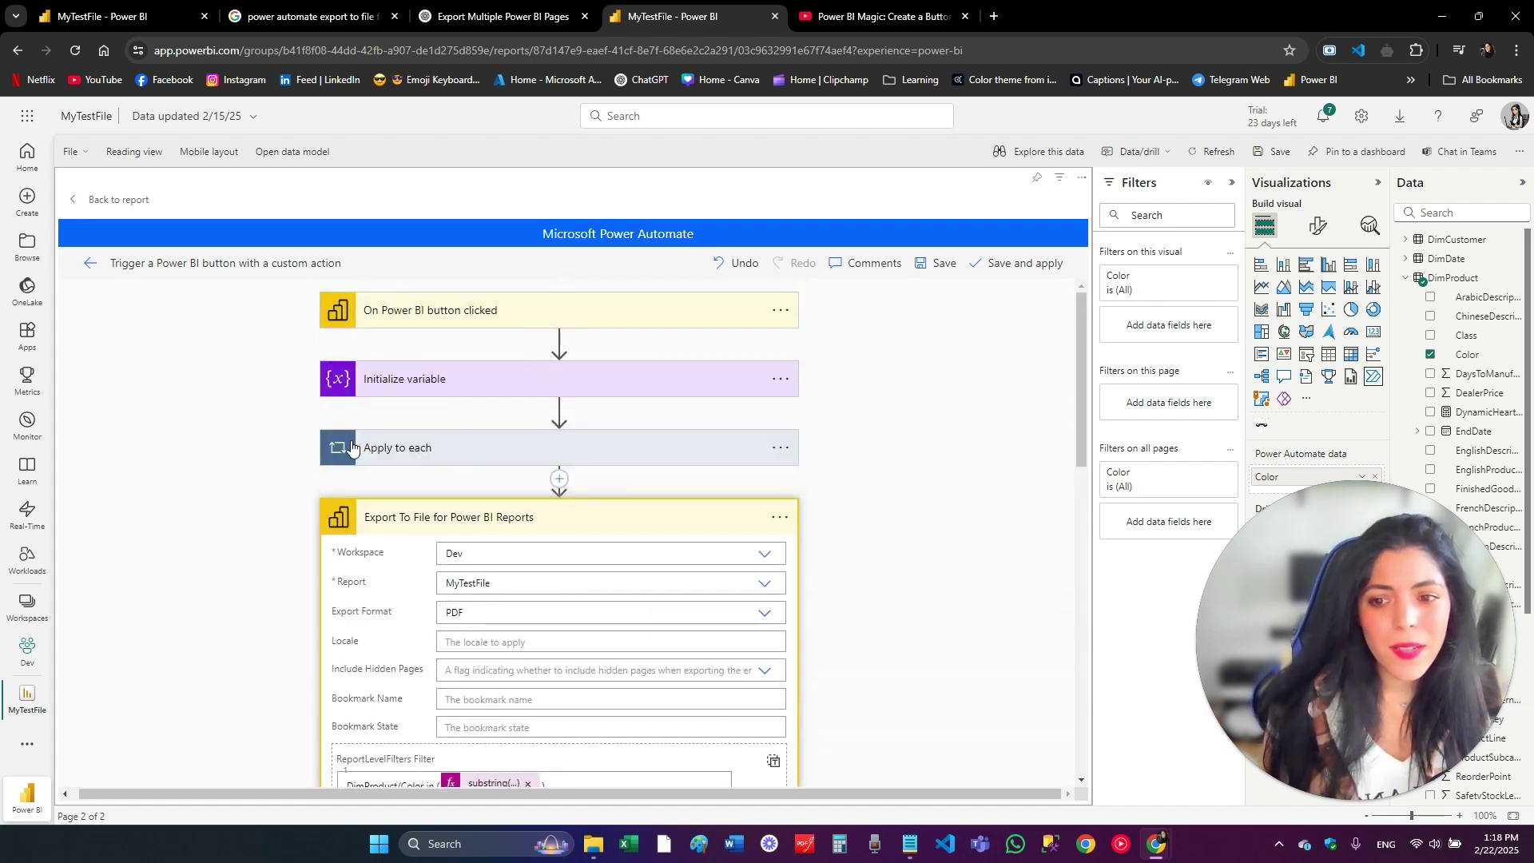
scroll(531, 463, down, 4)
click(936, 263)
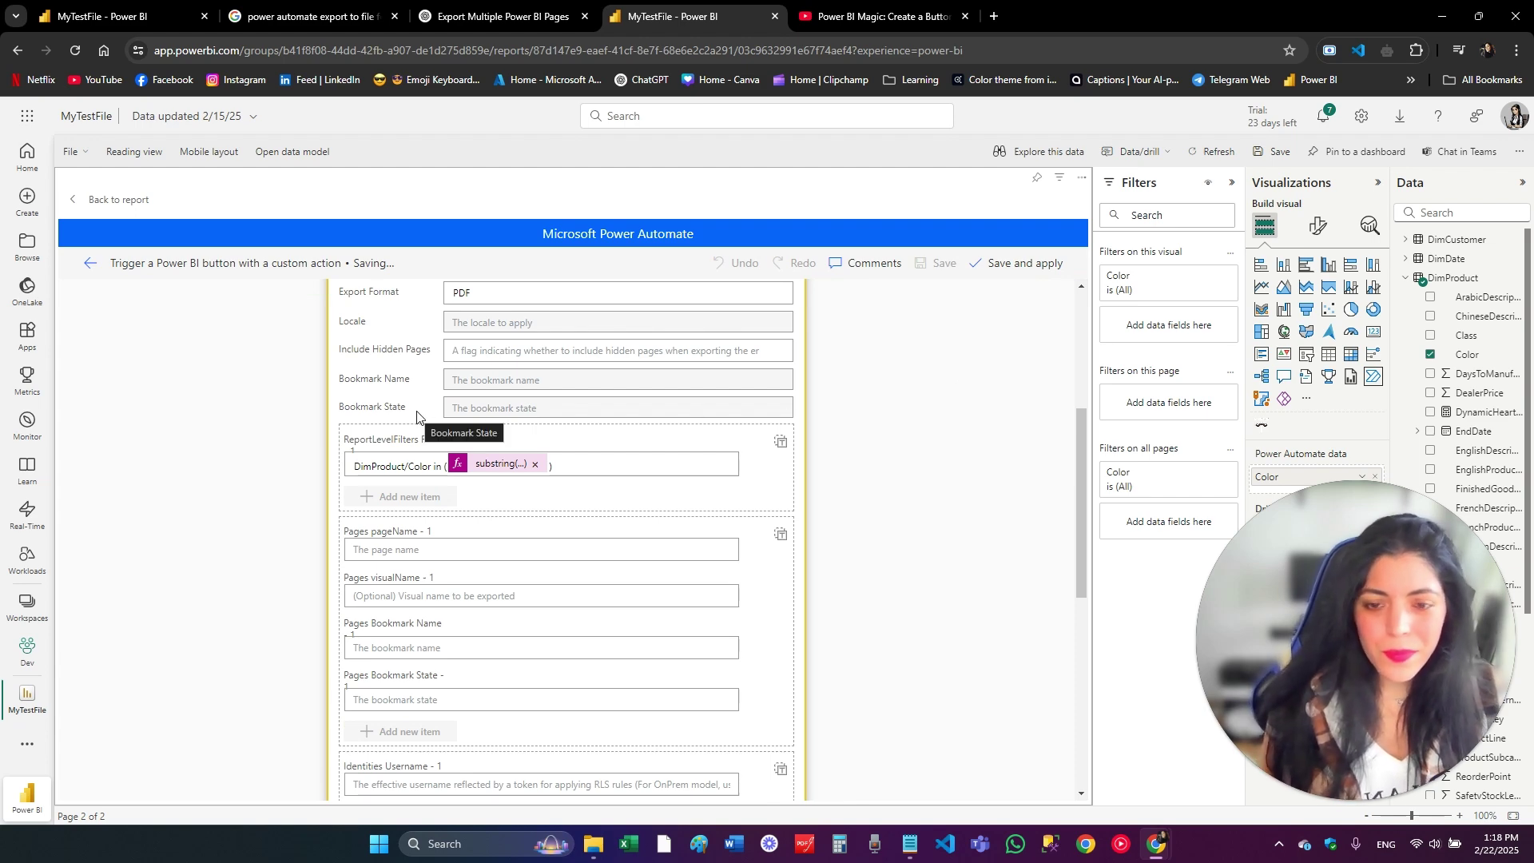
Back in the report, filter Color to Blue and Black and check Page 1 and Page 3
click(109, 200)
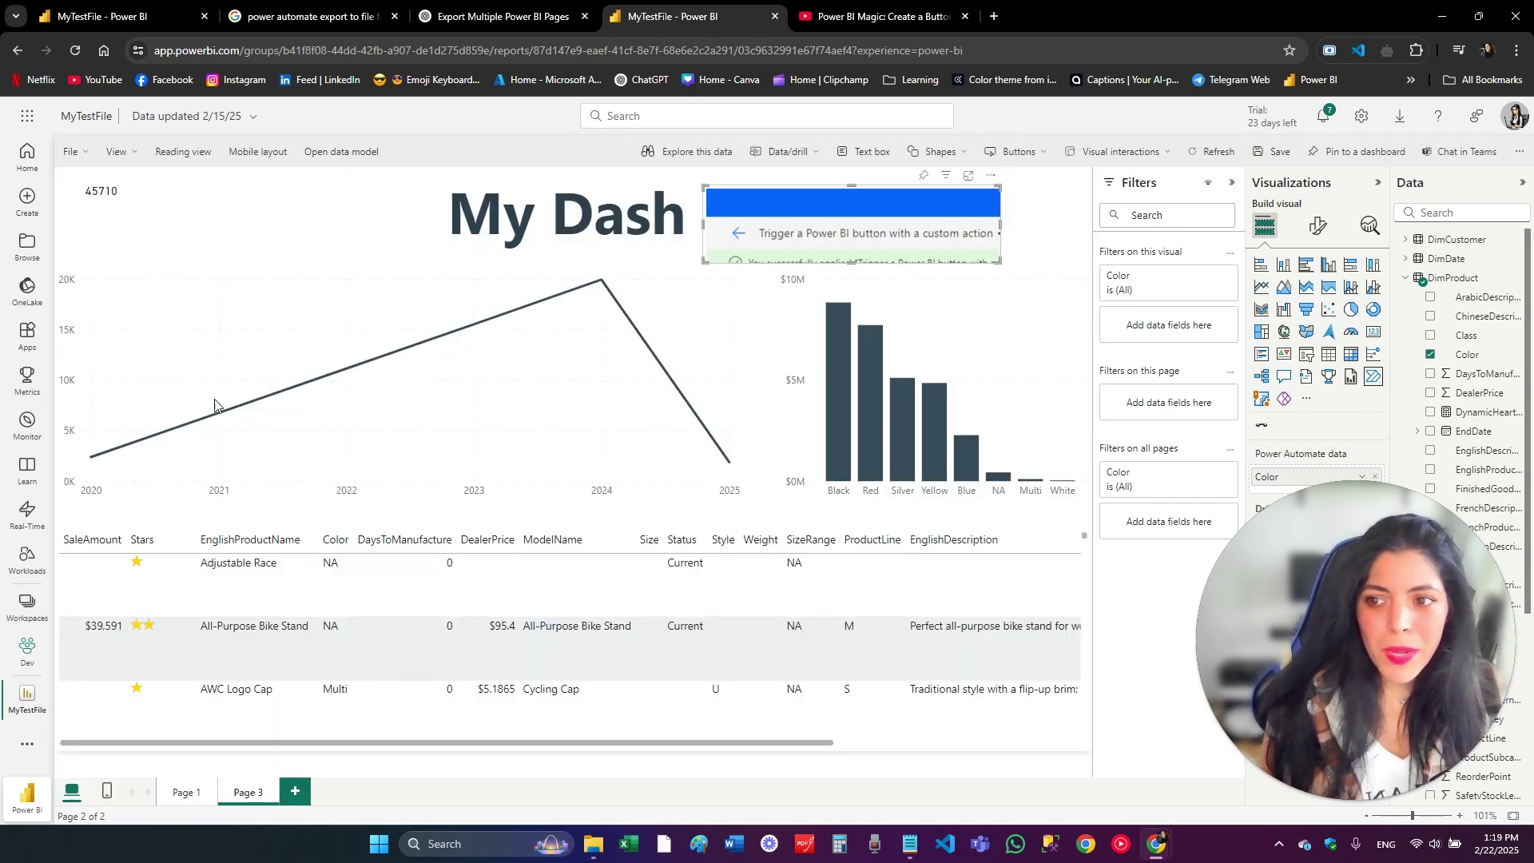
click(1123, 477)
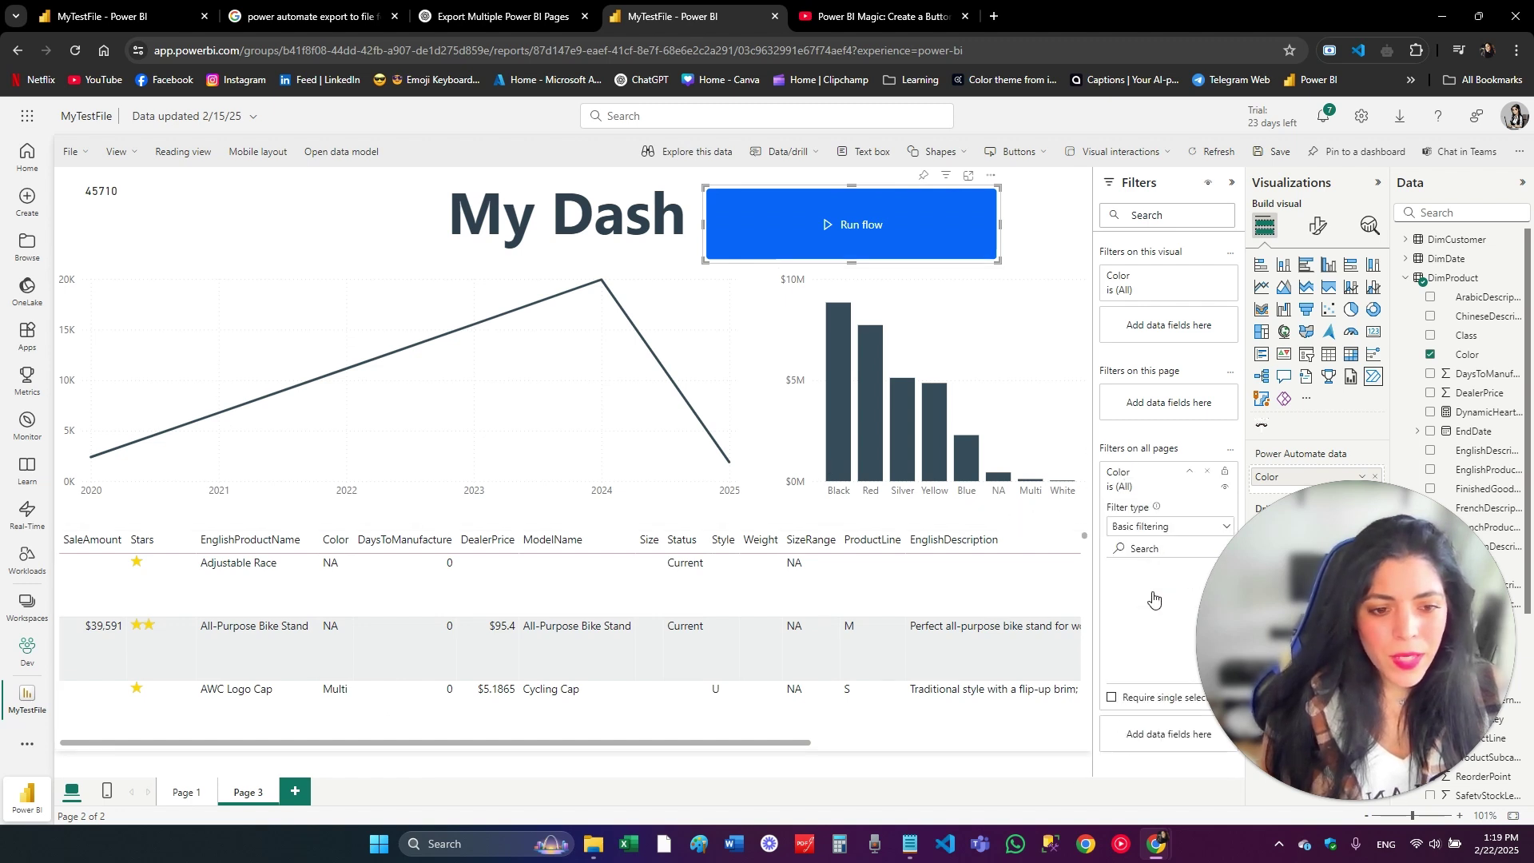
click(1119, 608)
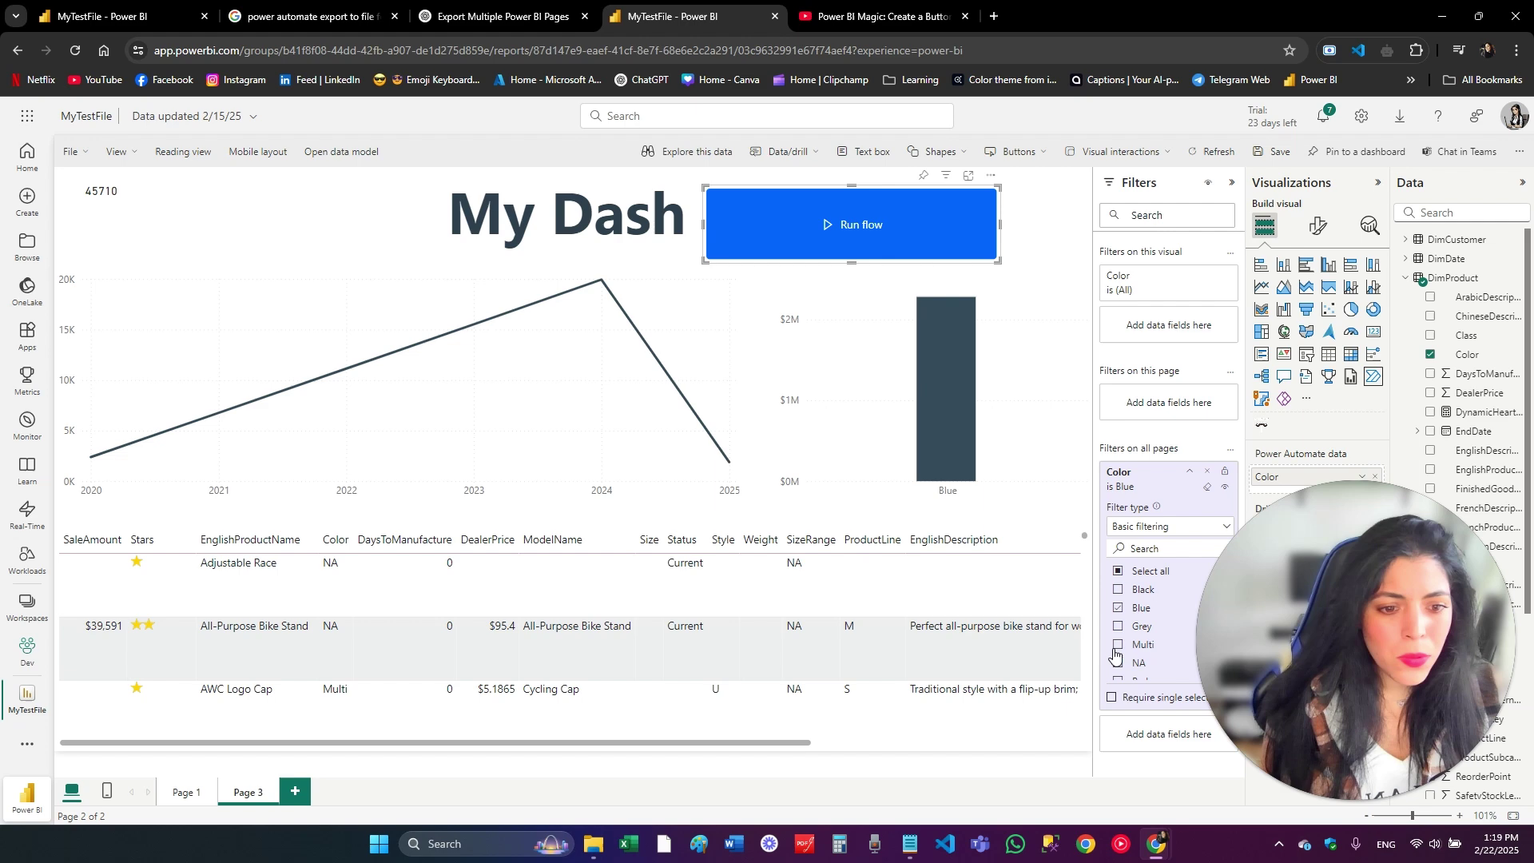
click(1119, 590)
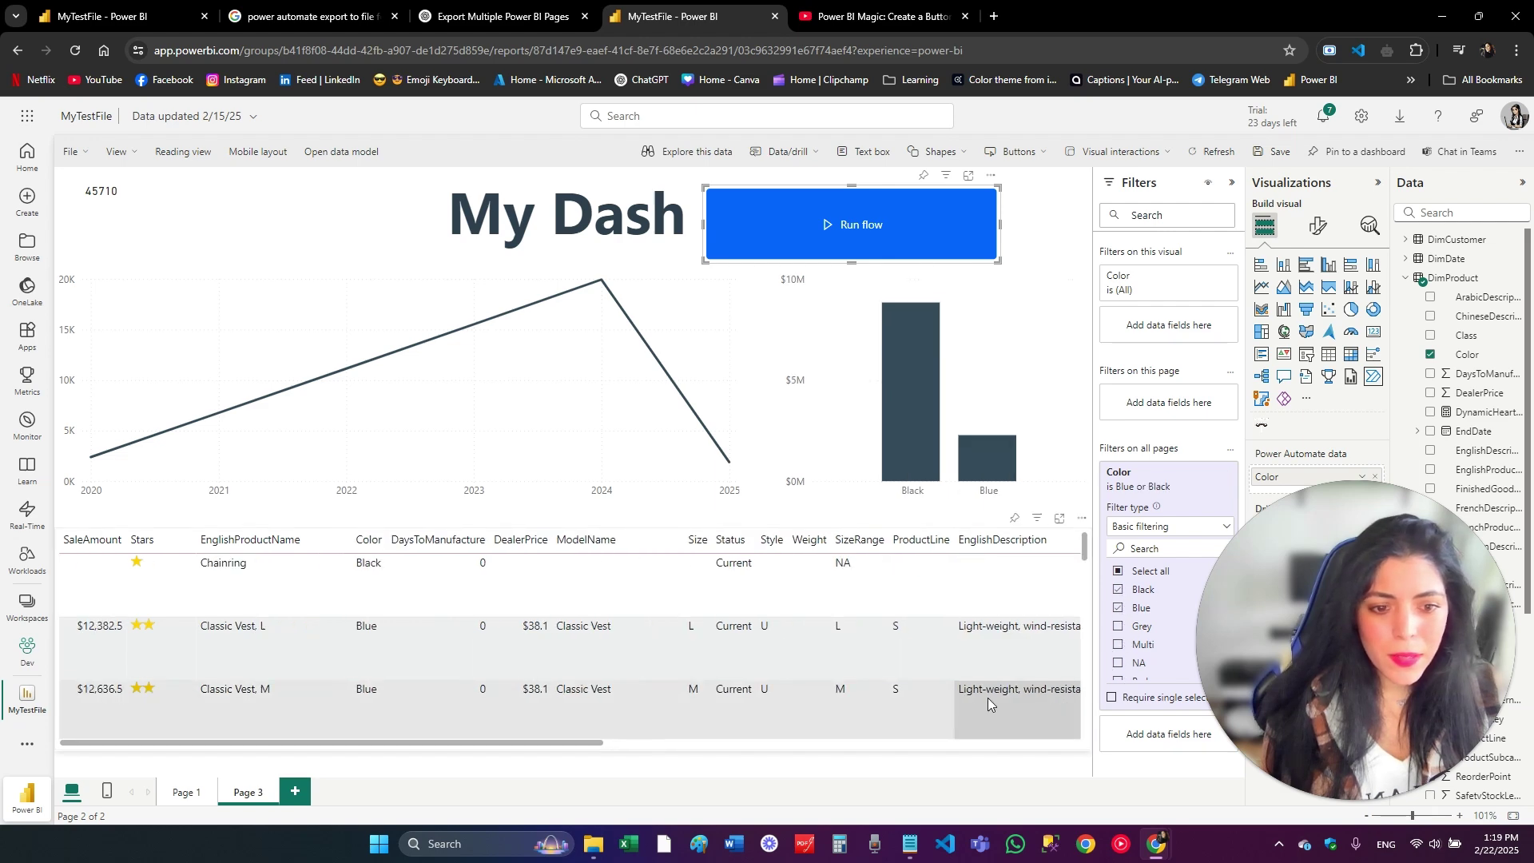
click(184, 793)
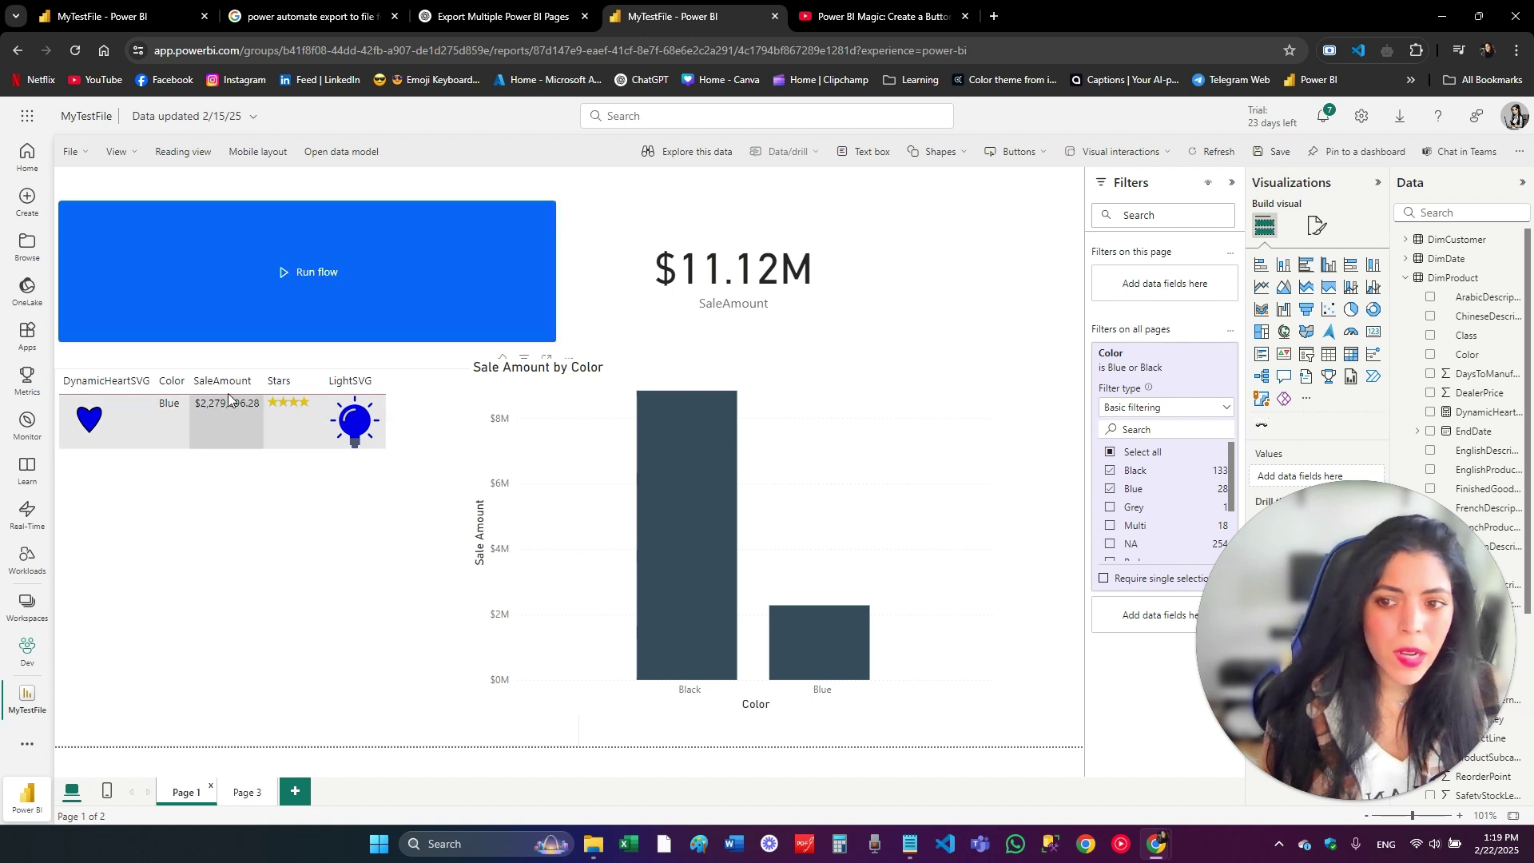
click(247, 793)
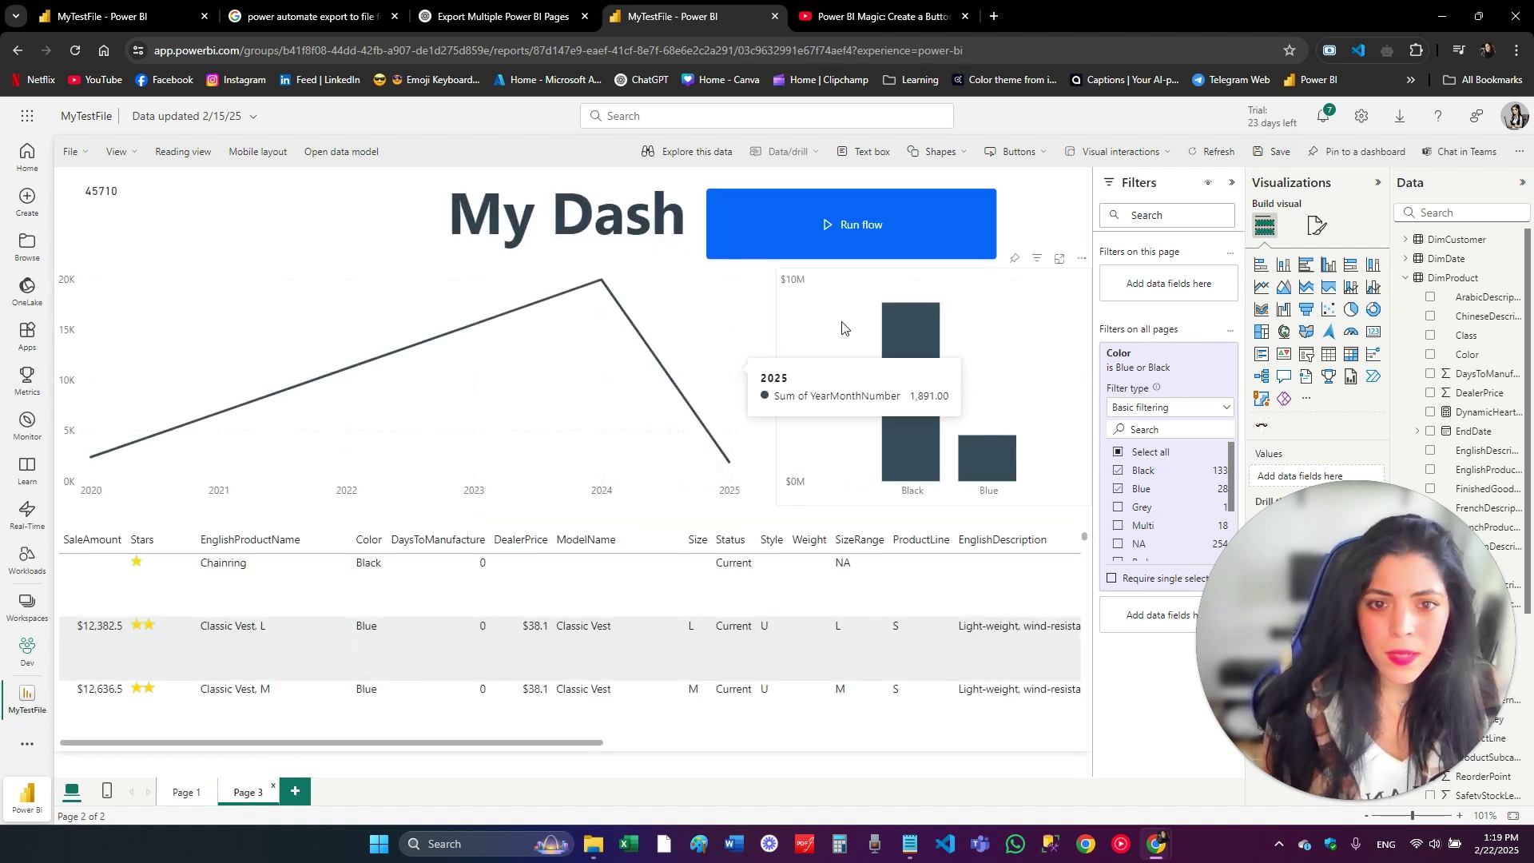
Run the flow and open the exported Test.PDF from OneDrive Documents
ctrl+click(807, 232)
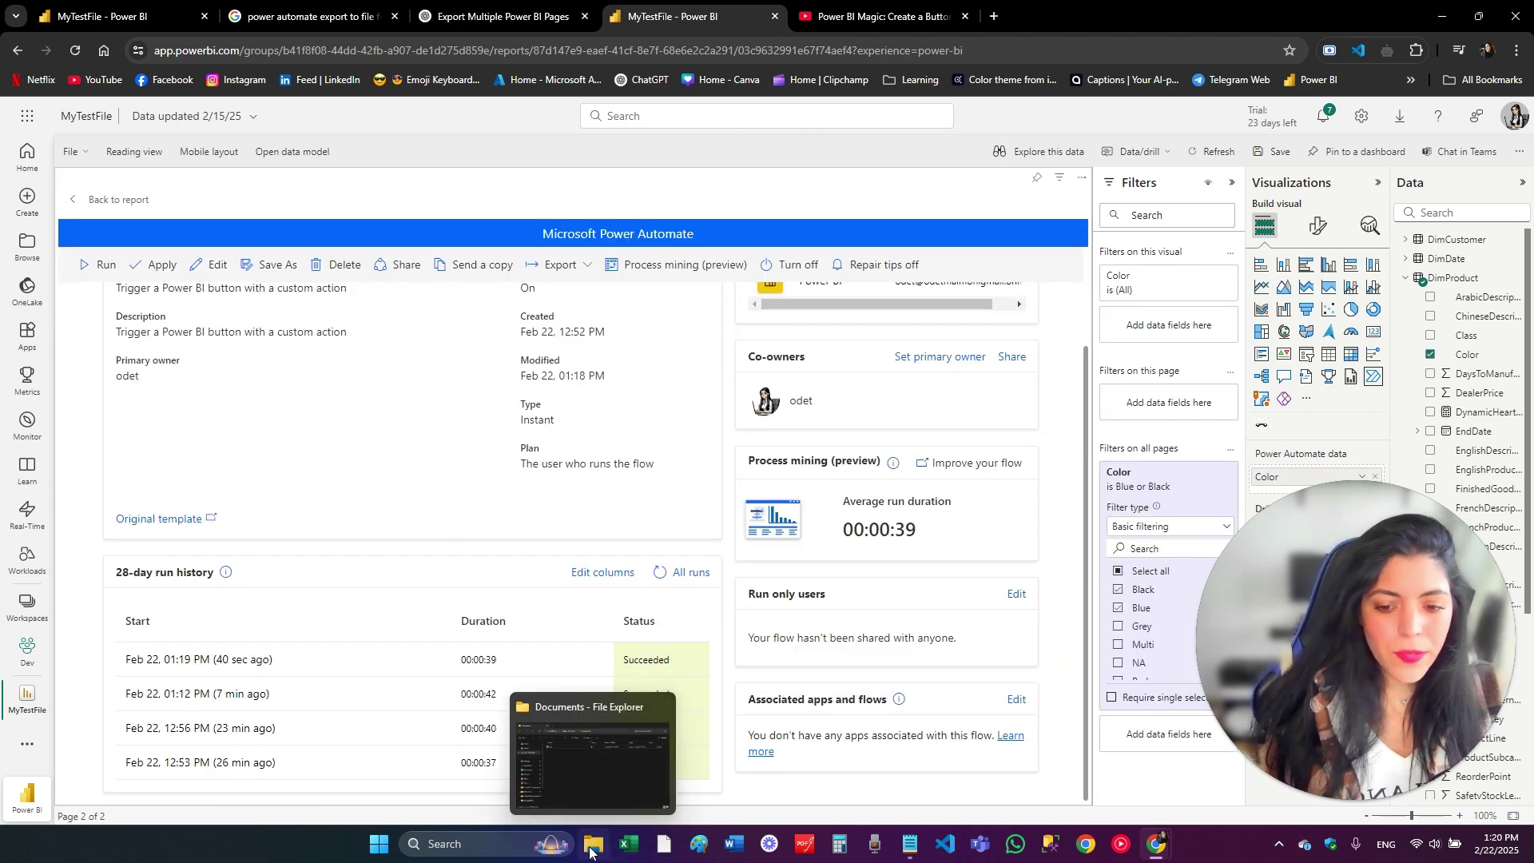
click(594, 844)
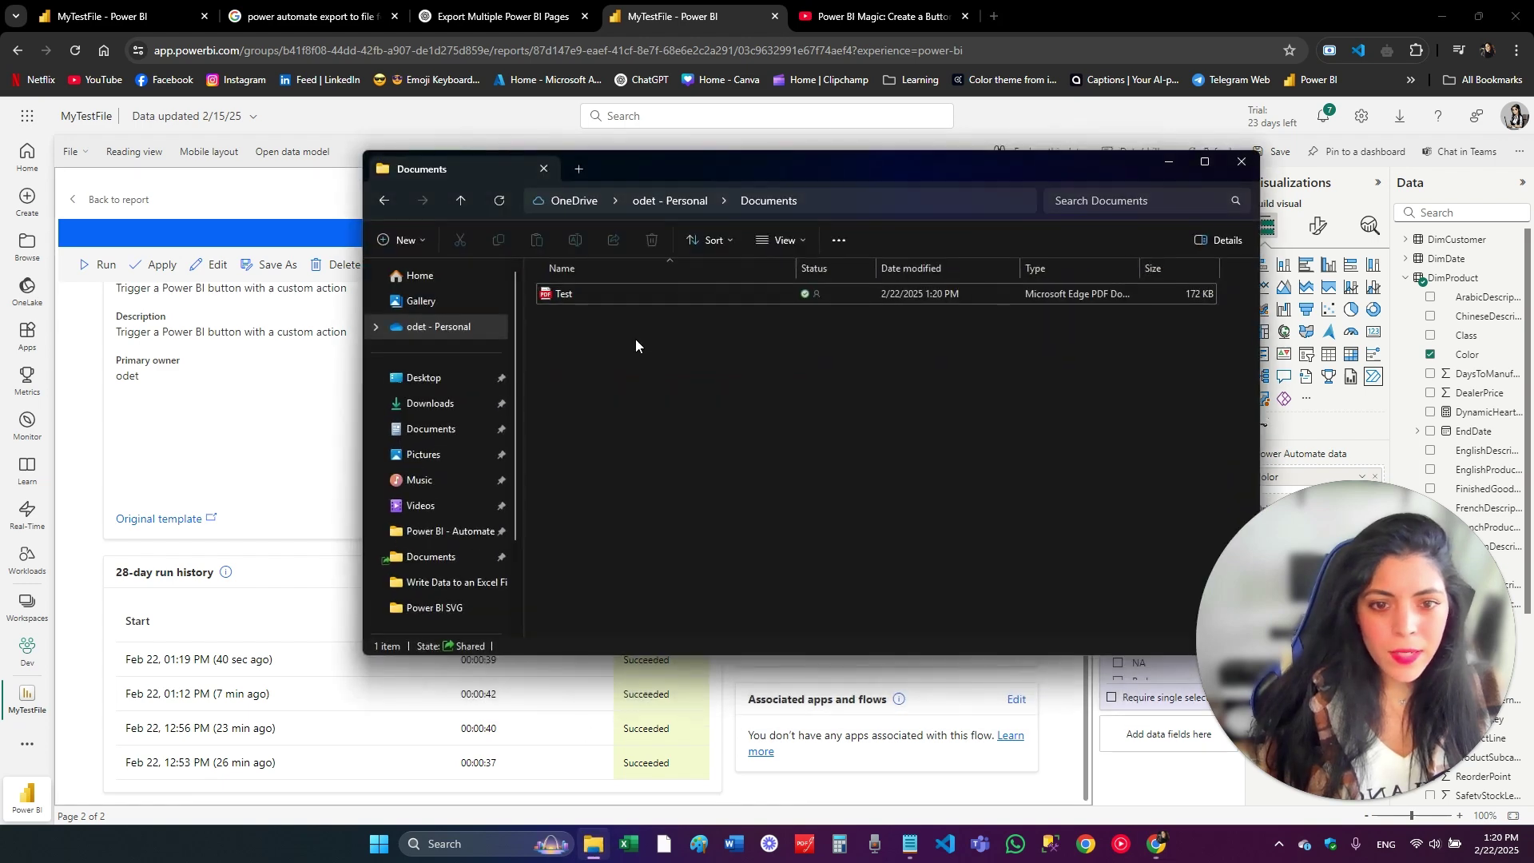
click(609, 301)
key(Return)
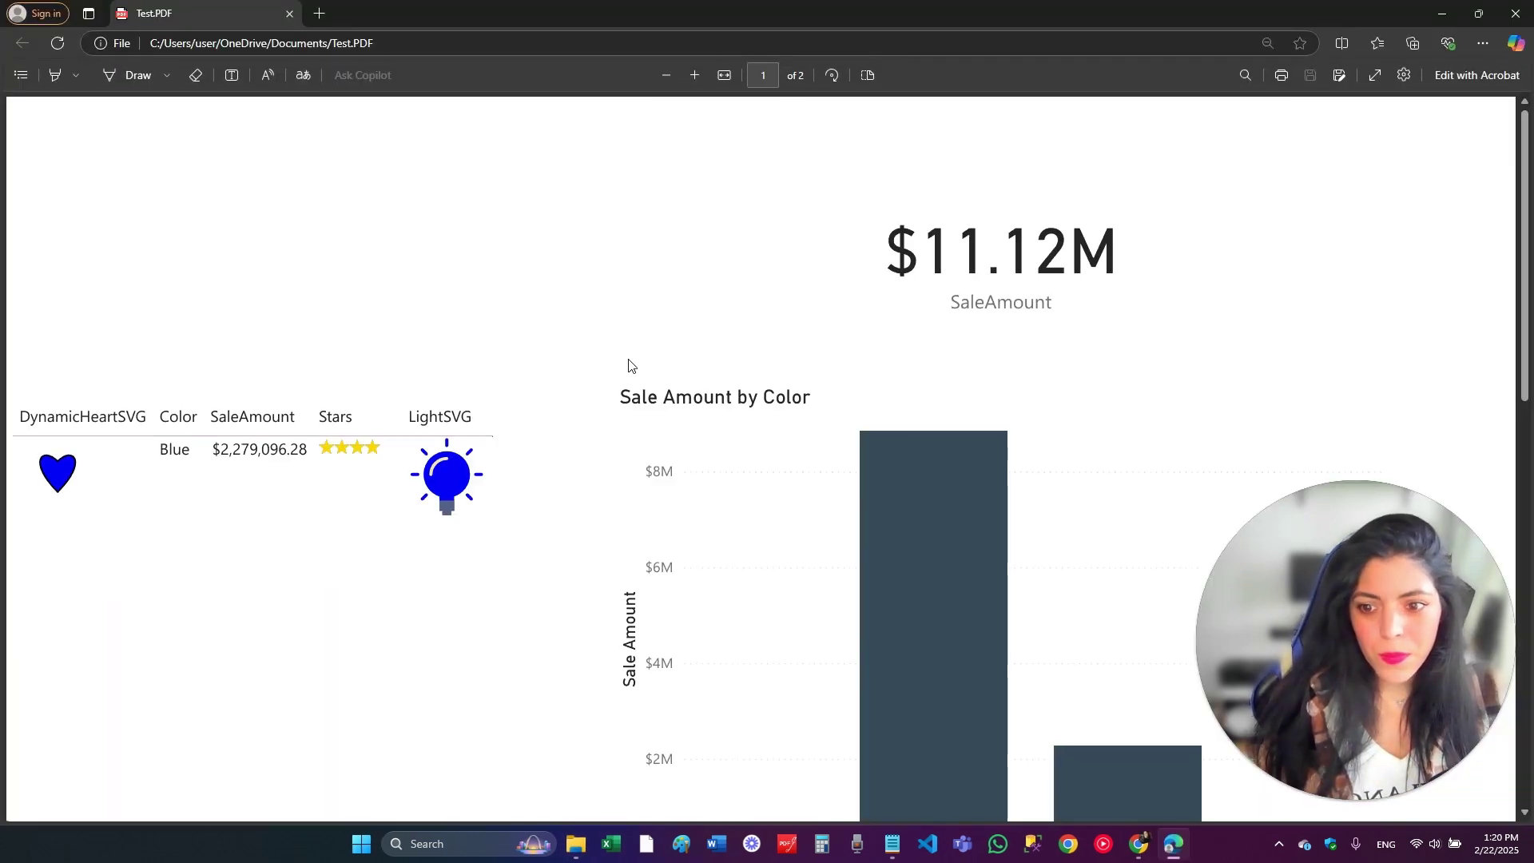
Scroll through both pages of Test.PDF, then close it and return to the Power BI window
scroll(432, 496, down, 8)
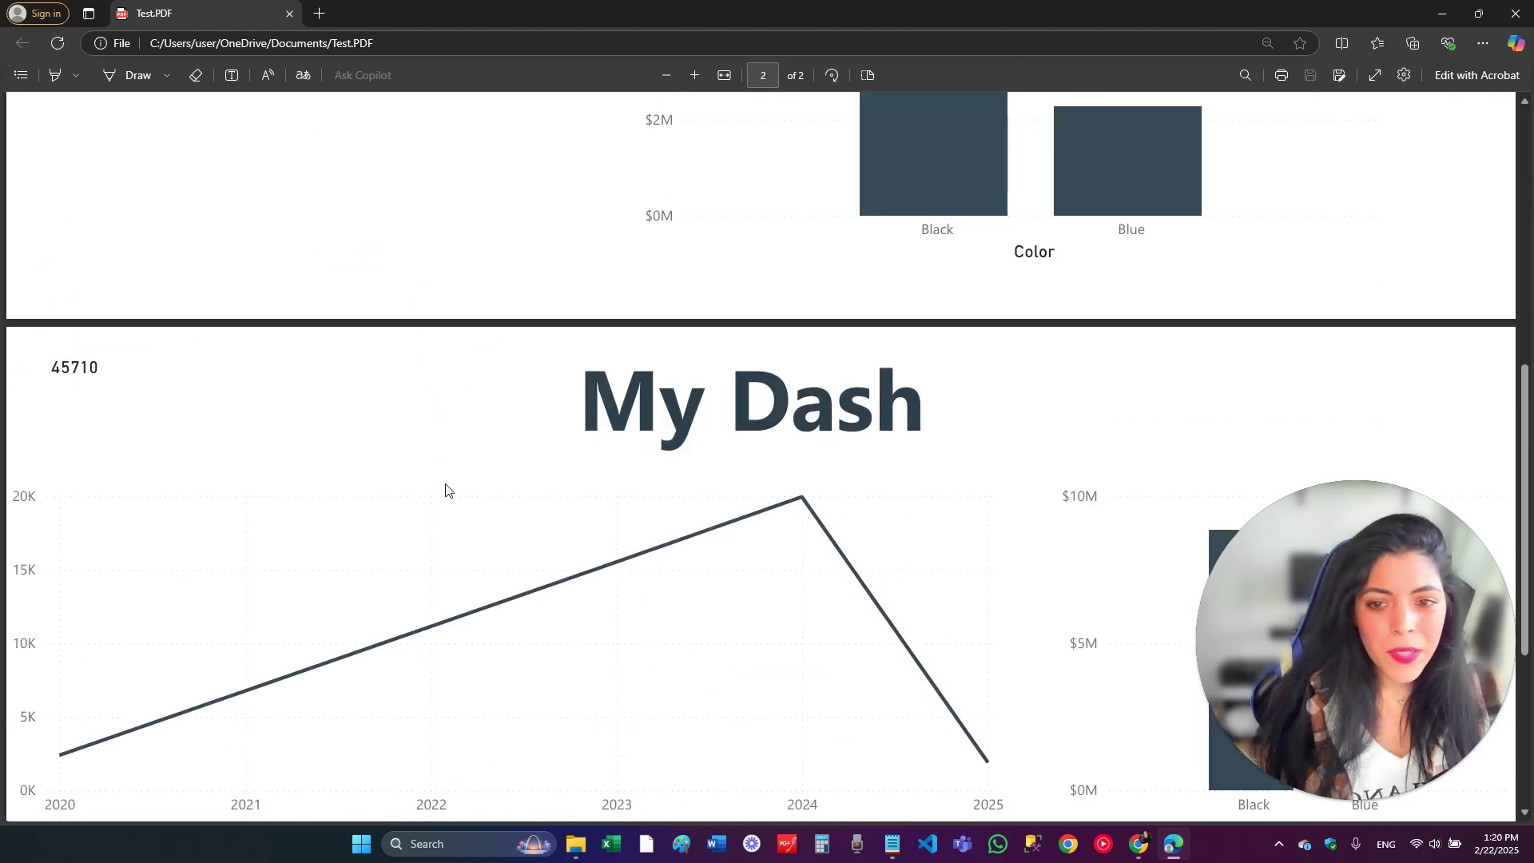
scroll(445, 489, up, 6)
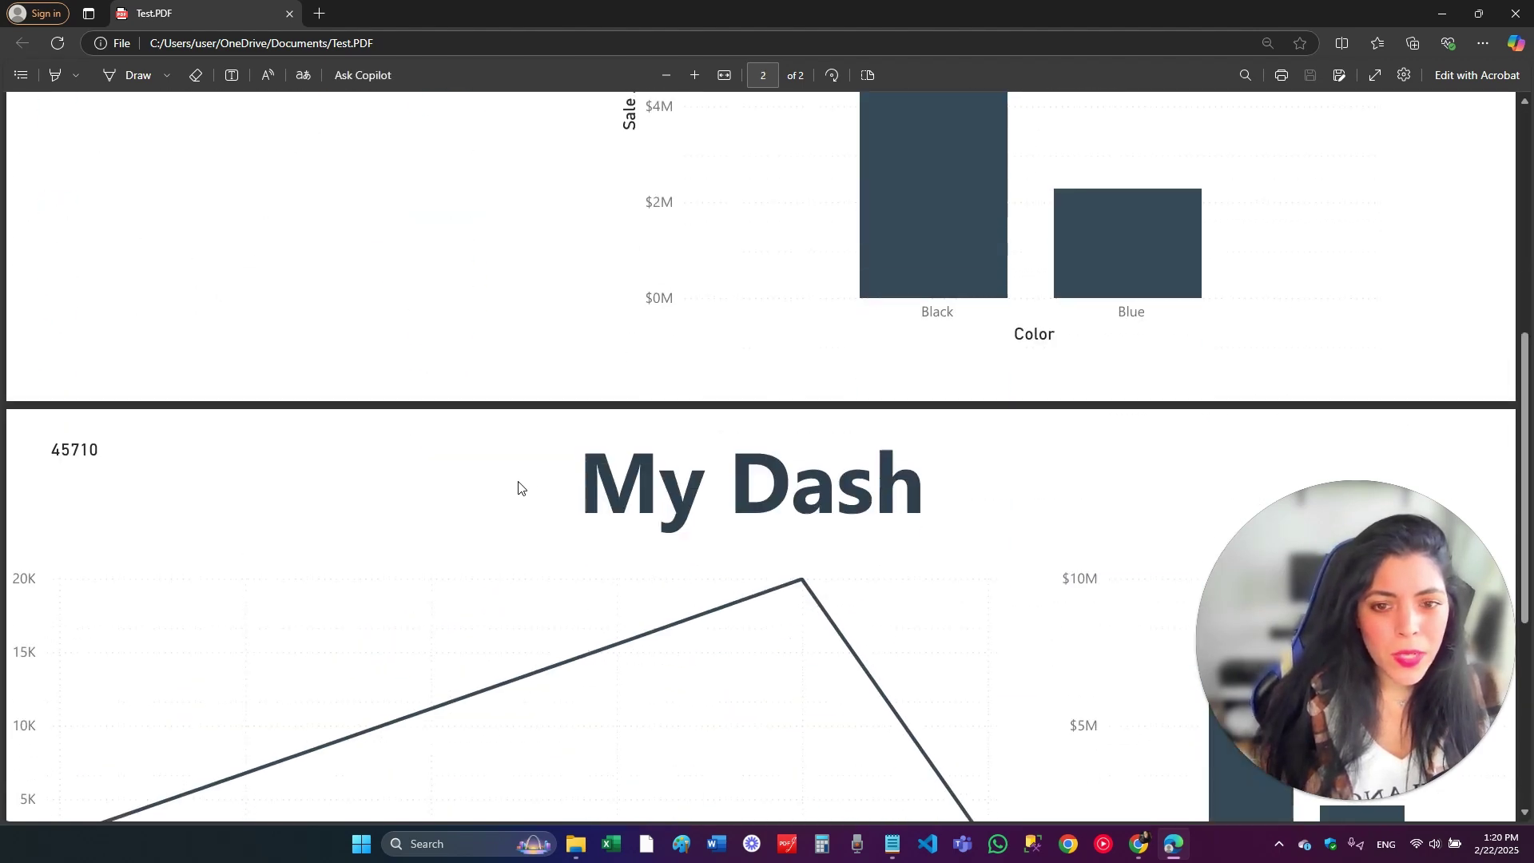
scroll(535, 507, down, 5)
scroll(541, 536, down, 5)
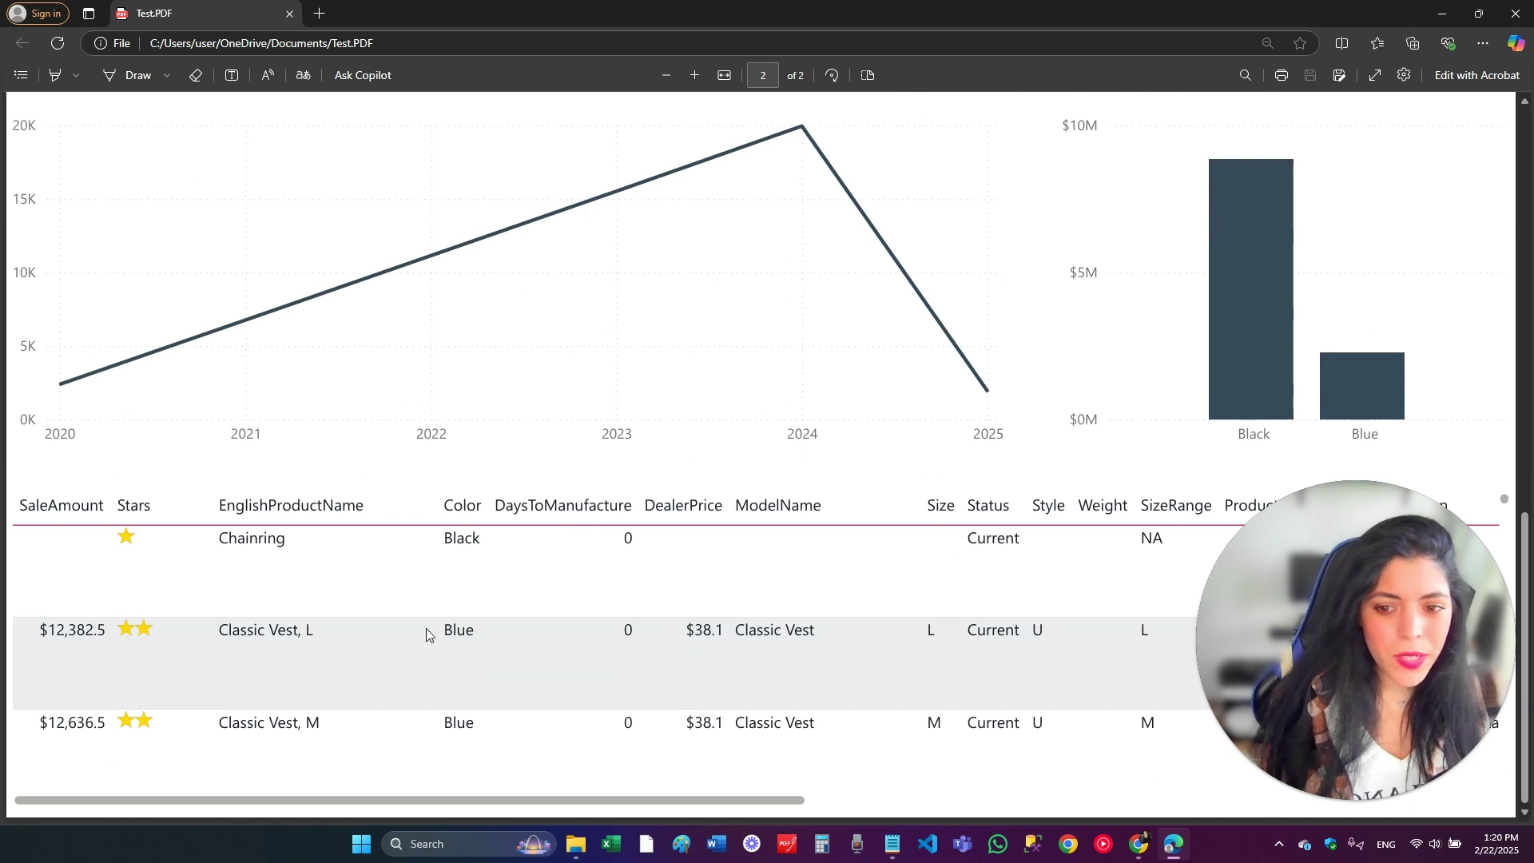
click(1511, 8)
click(206, 422)
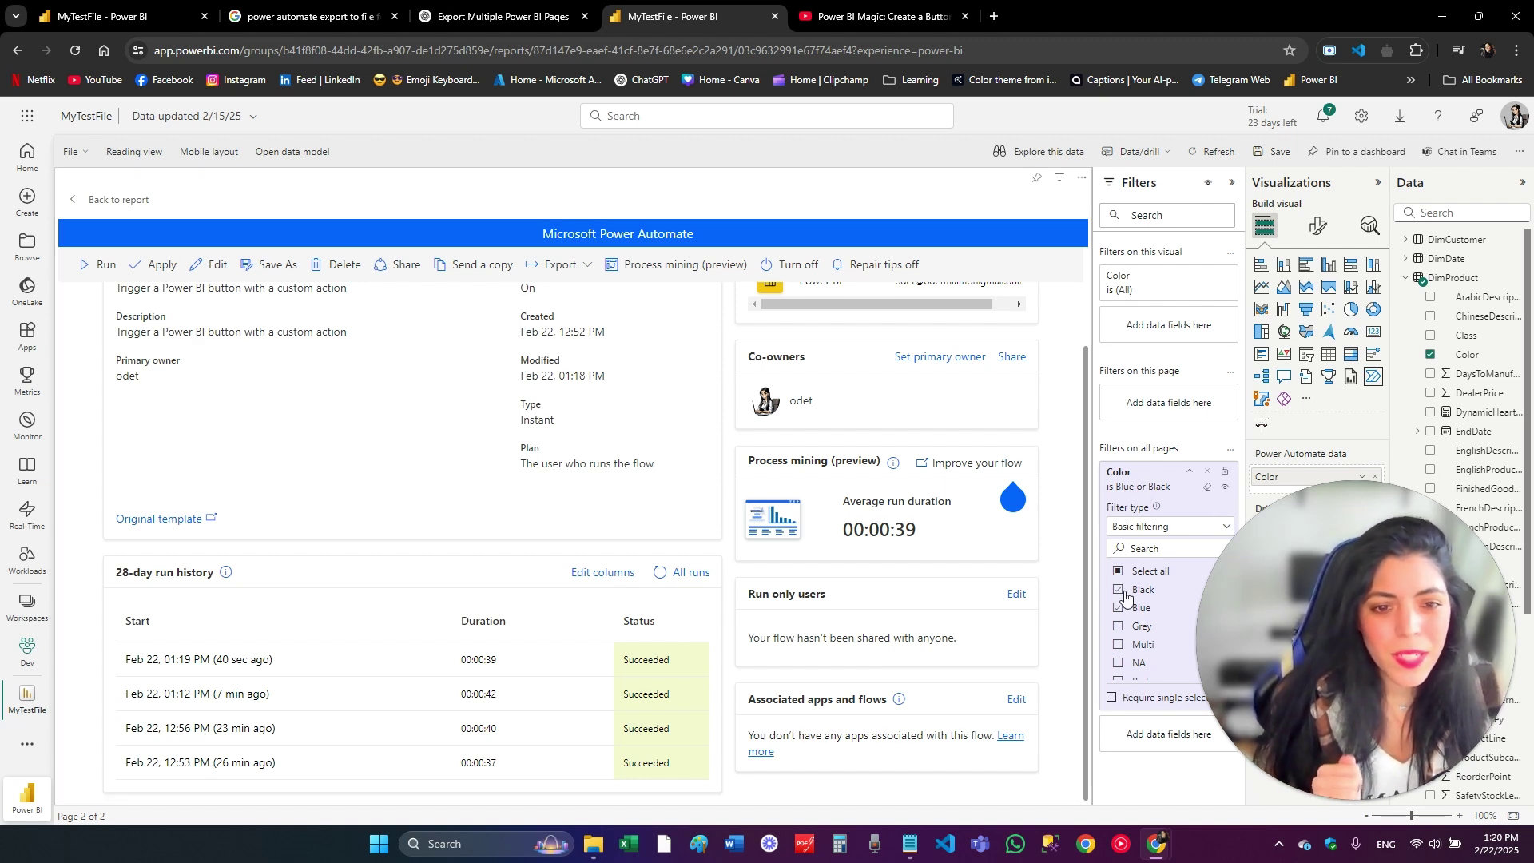
Switch the button flow from its details page into the editor
click(209, 265)
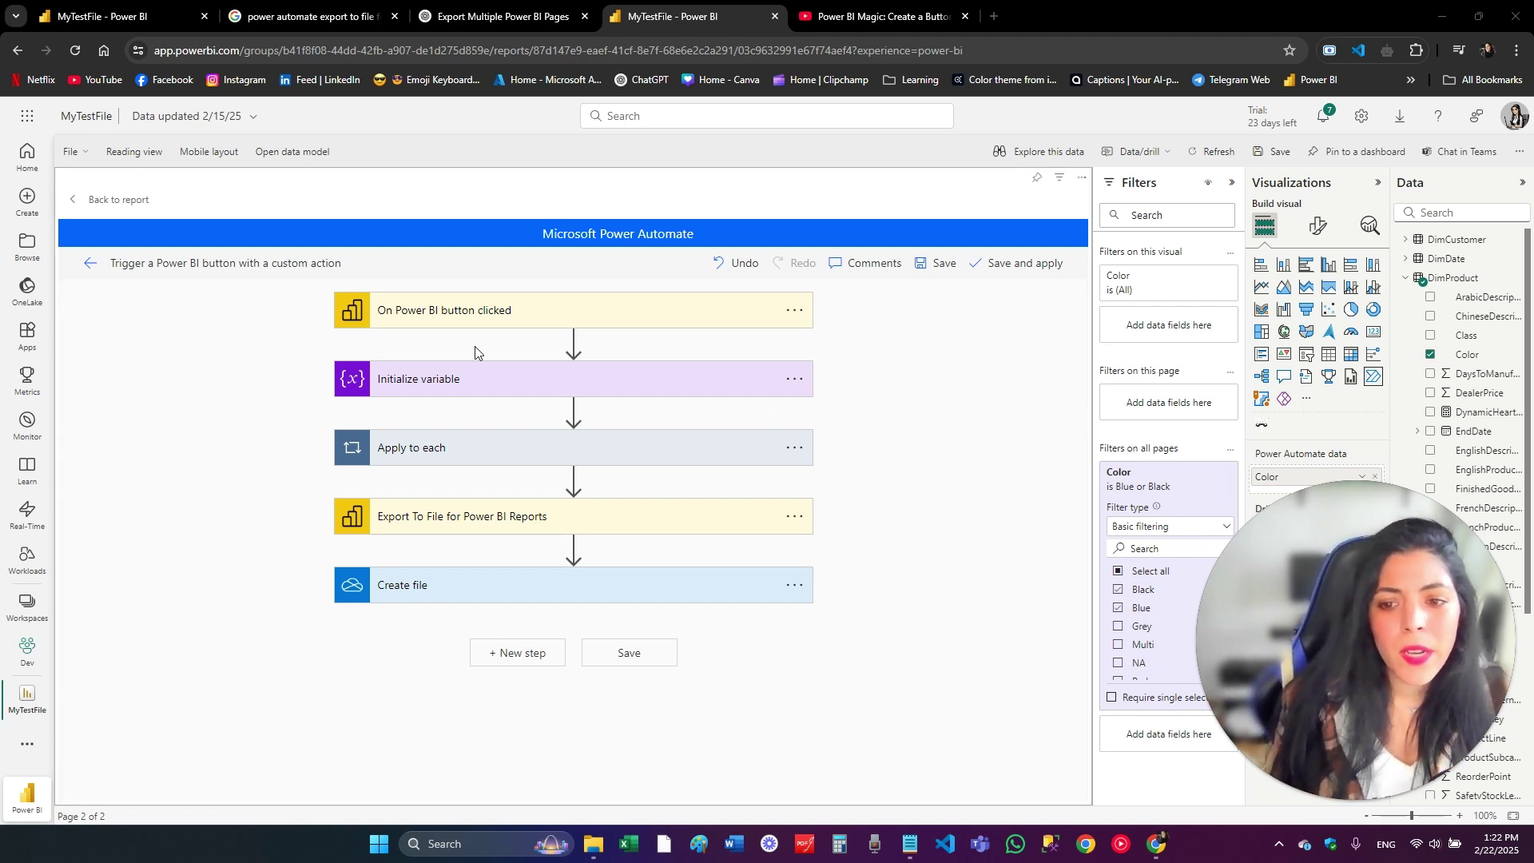
Expand the Export To File for Power BI Reports step and locate its ReportLevelFilters field
click(406, 522)
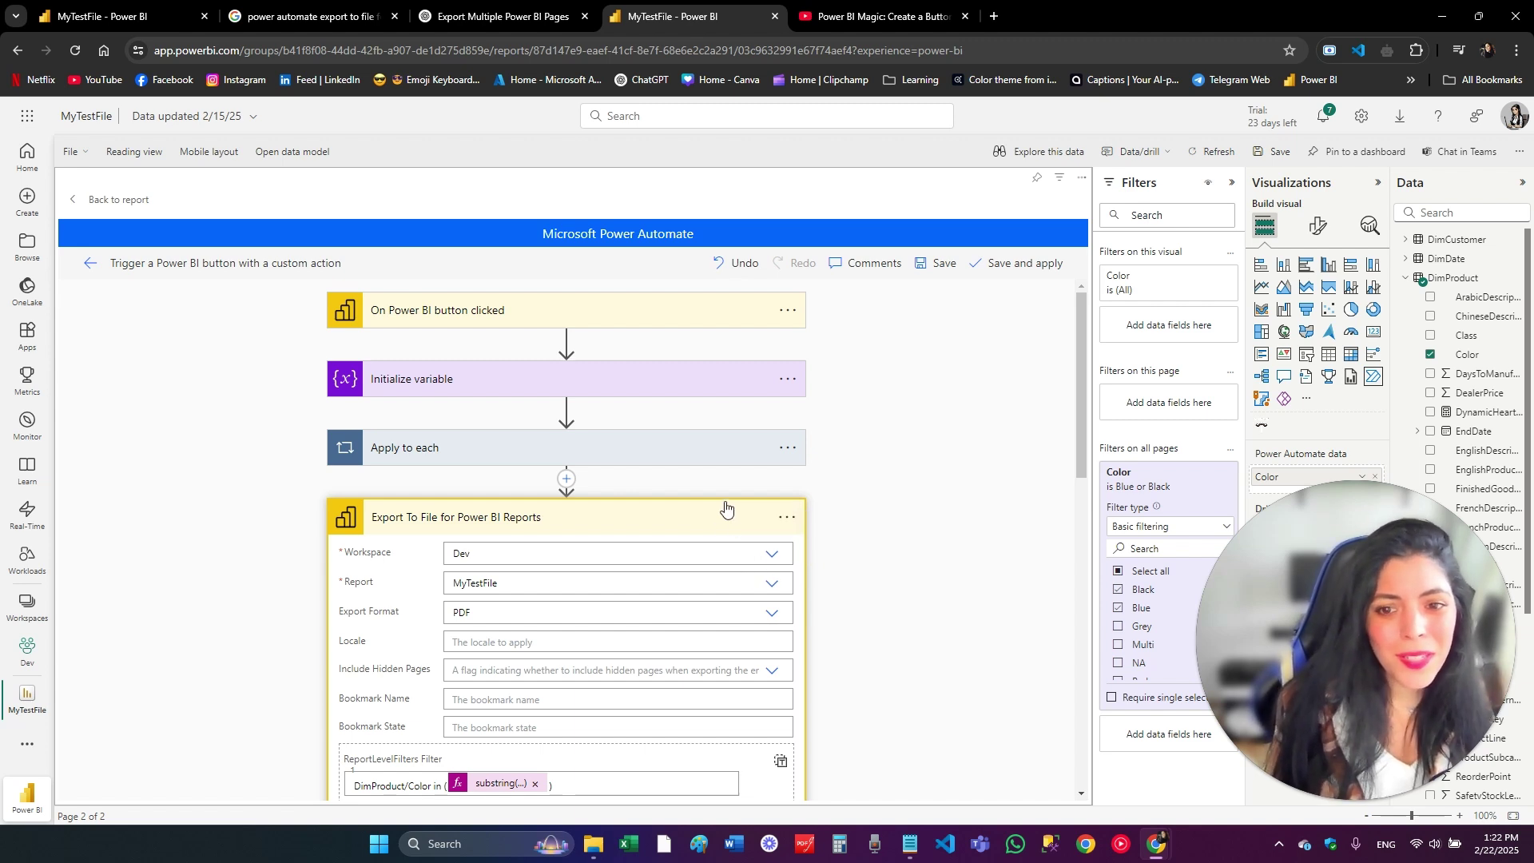
scroll(494, 680, down, 1)
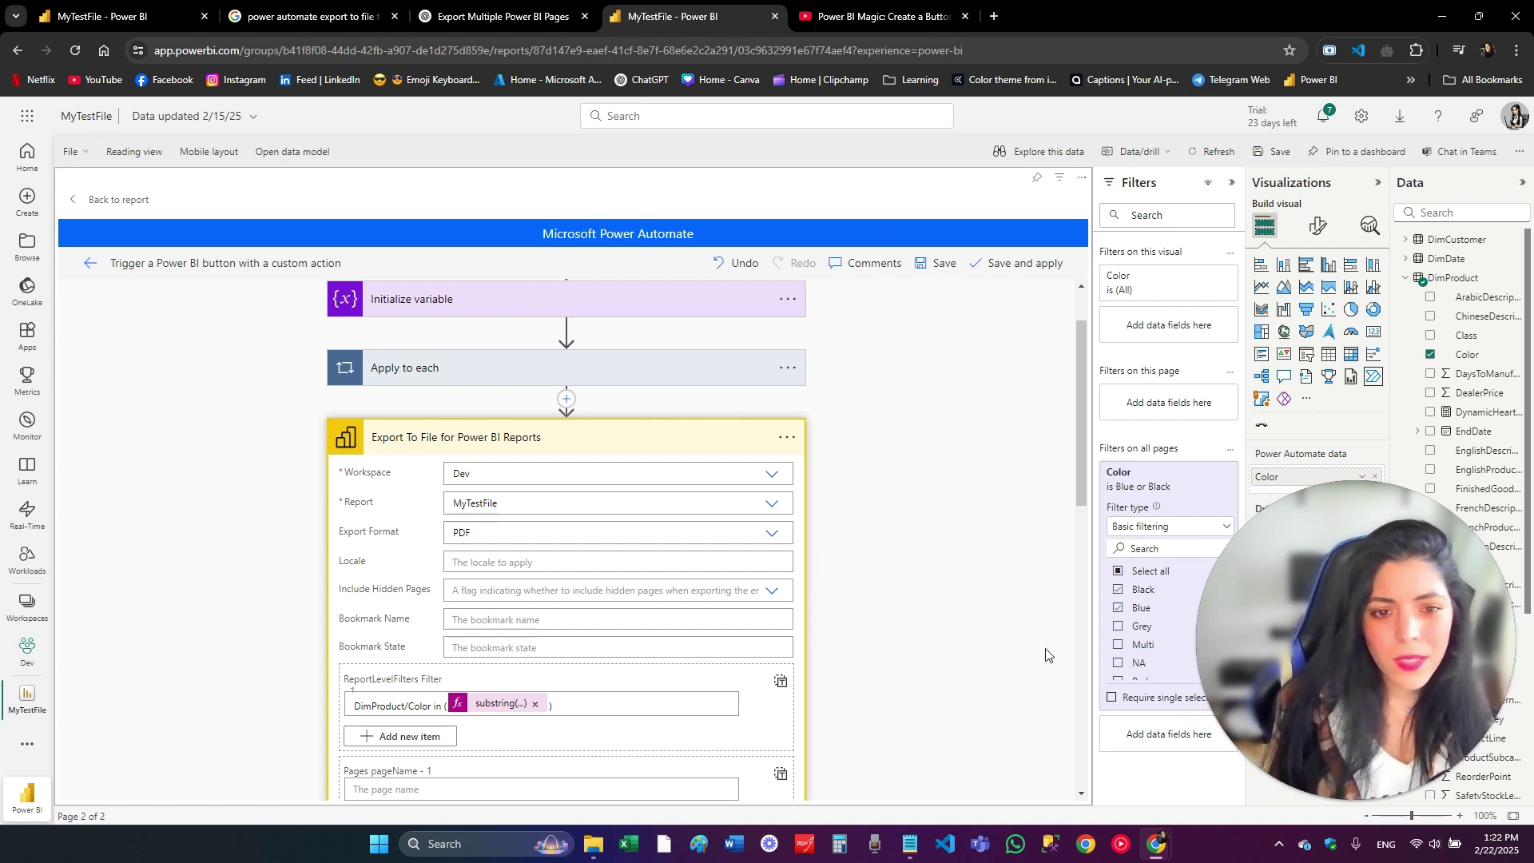
scroll(318, 448, down, 2)
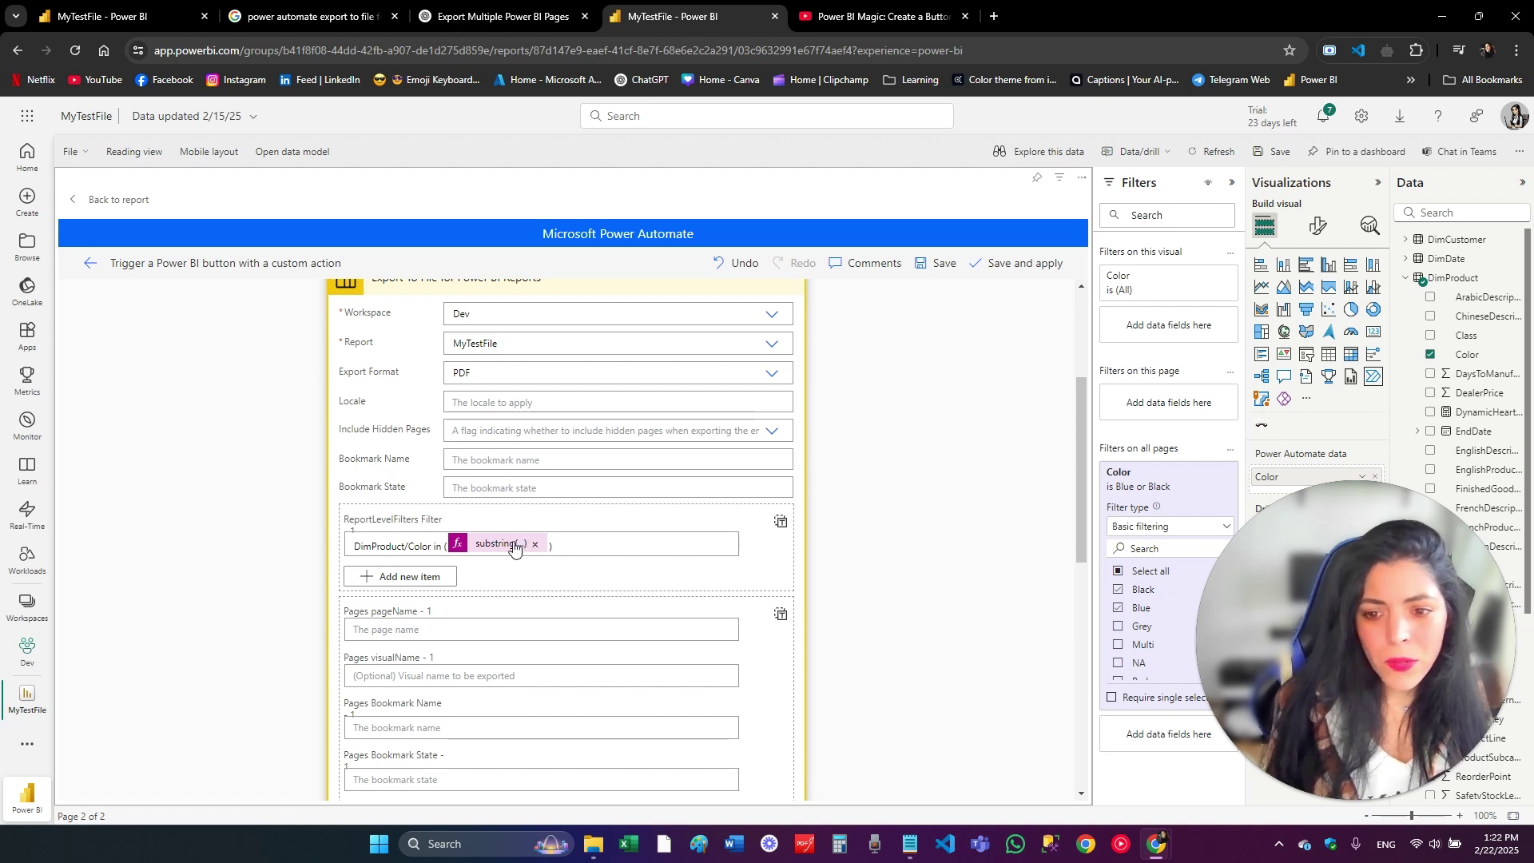
scroll(538, 546, up, 1)
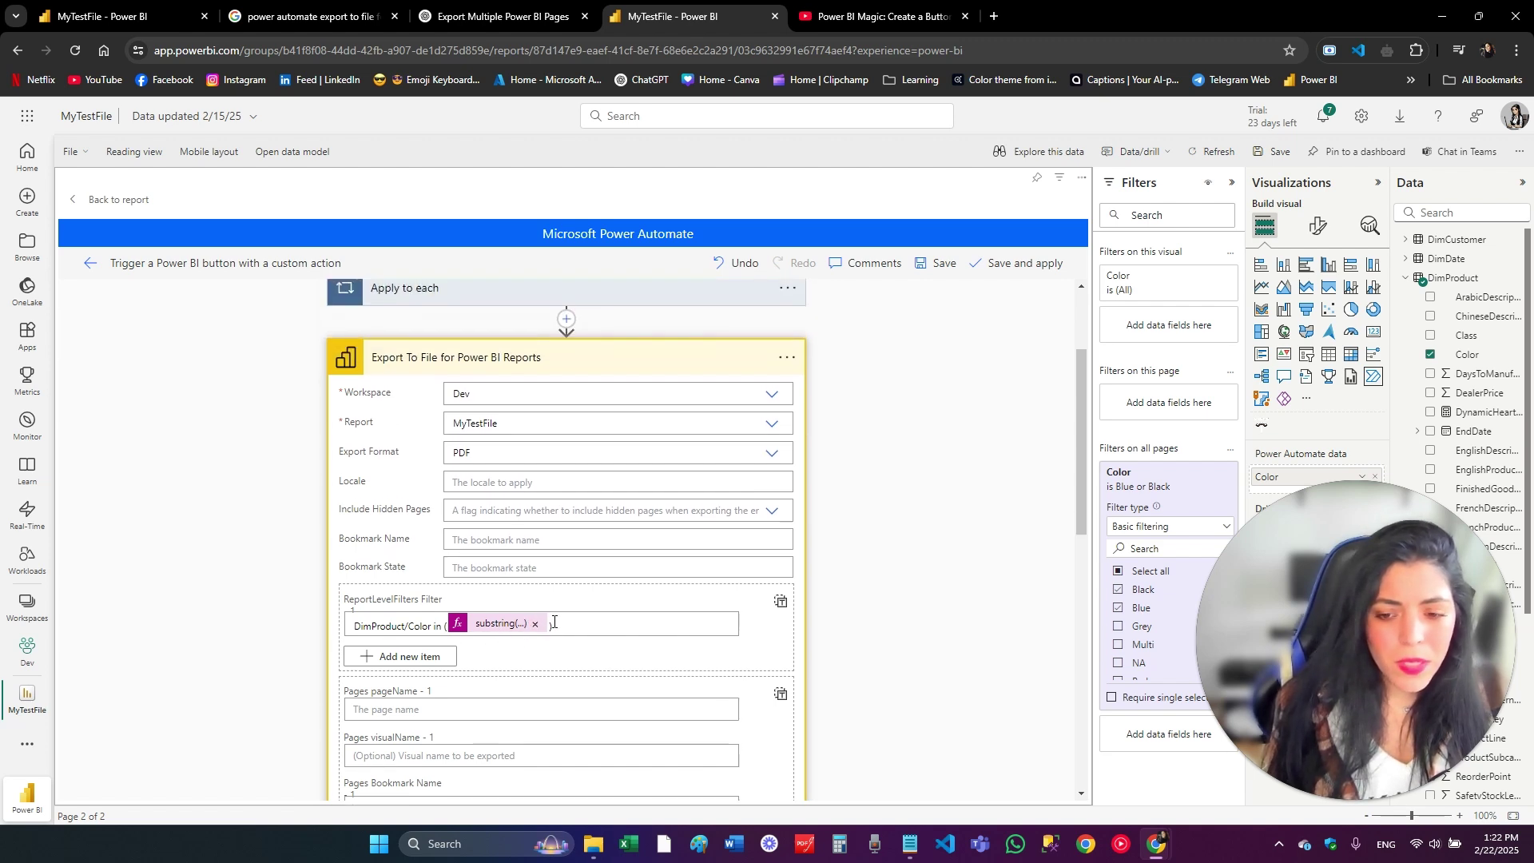
Replace the substring() chip and 'in ()' in the filter with 'eq'
click(541, 627)
click(537, 624)
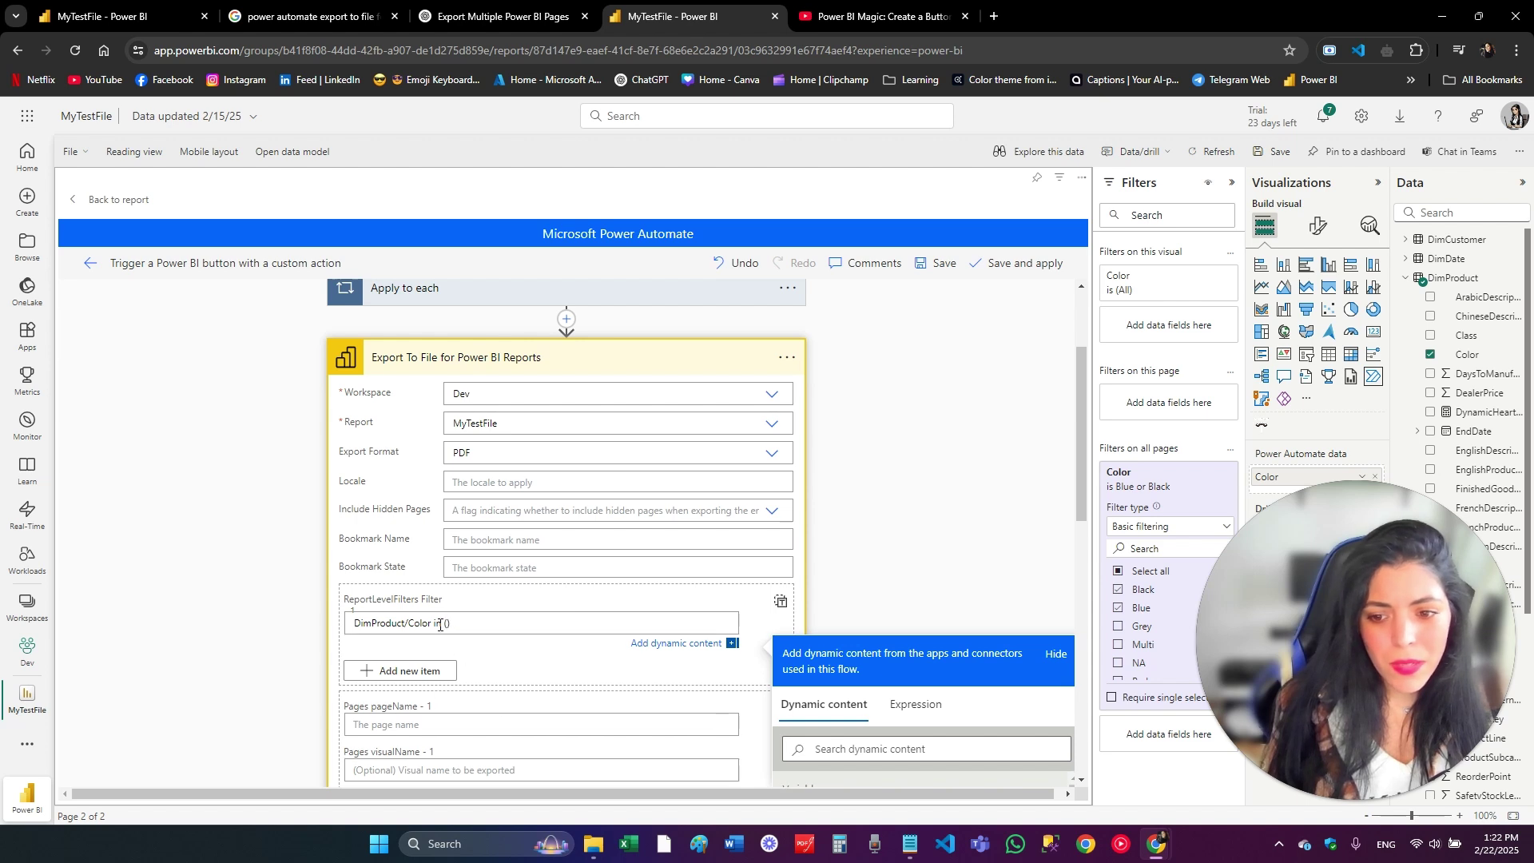
drag(436, 624, 469, 647)
key(BackSpace)
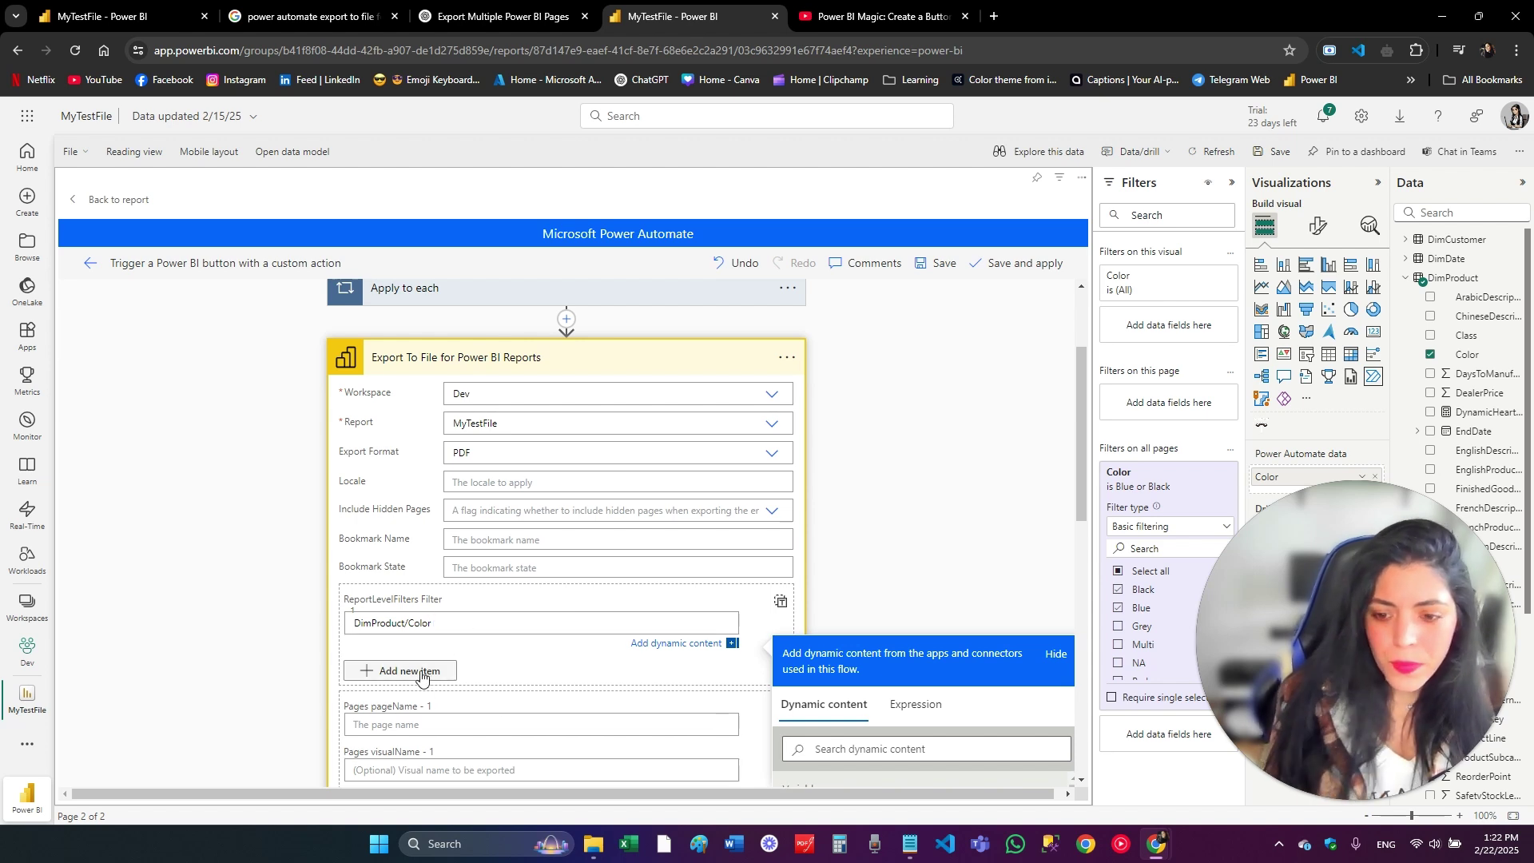
text(eq)
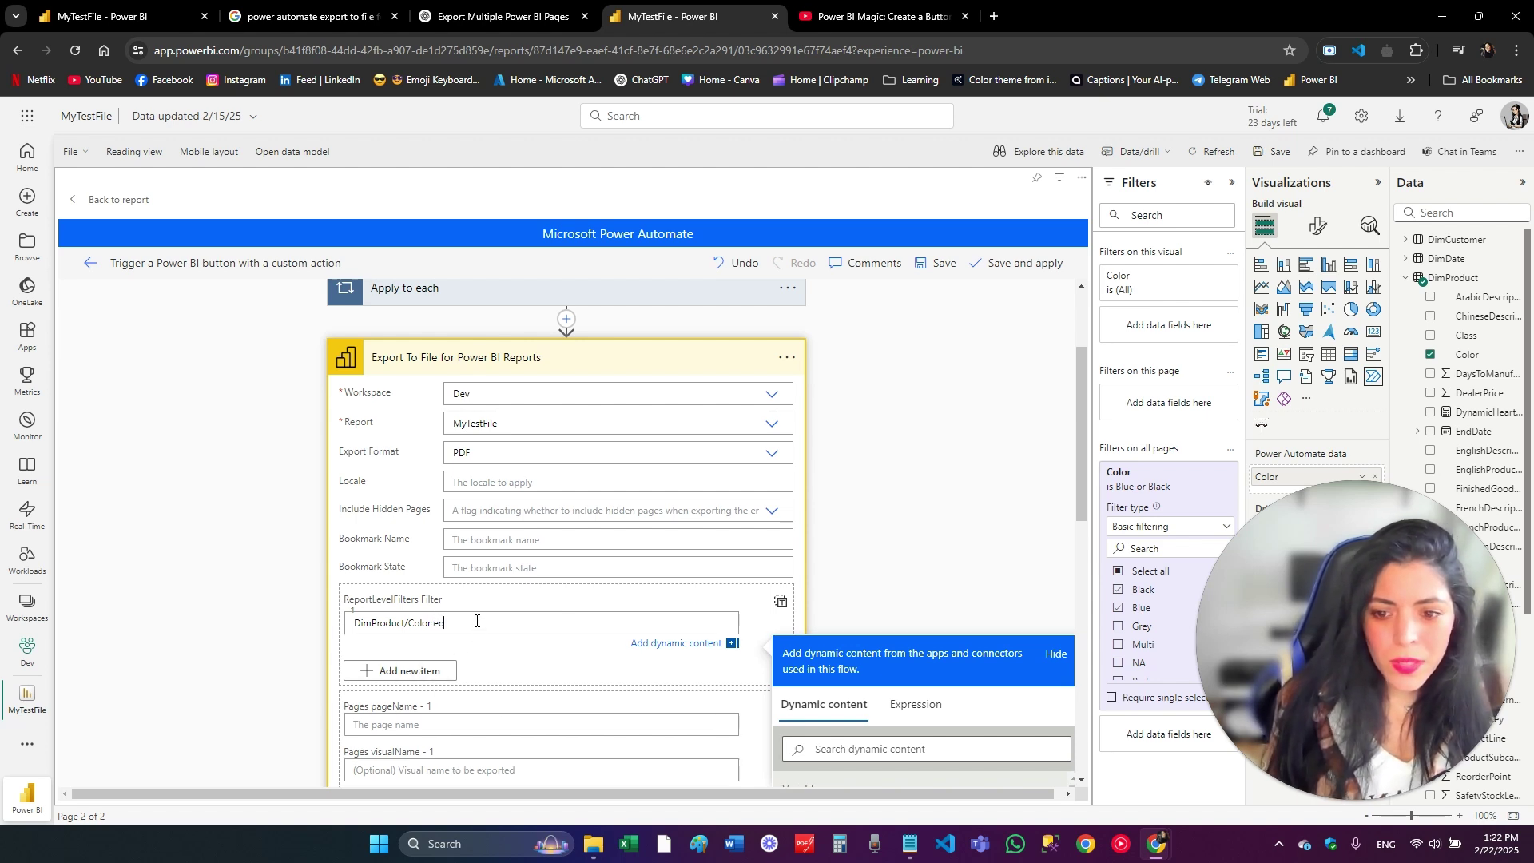
scroll(445, 649, up, 2)
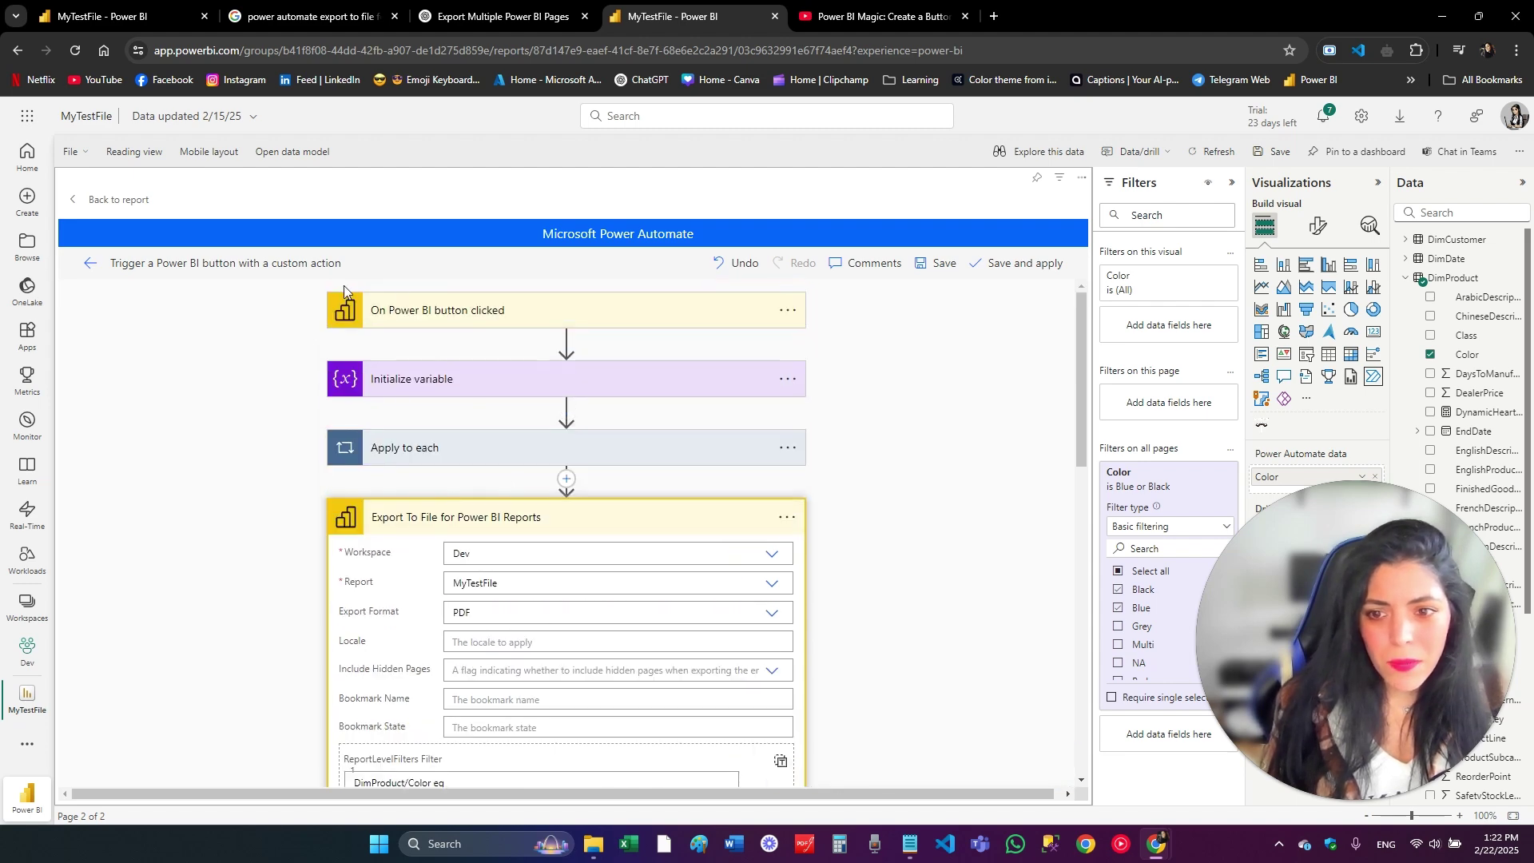
scroll(436, 629, down, 4)
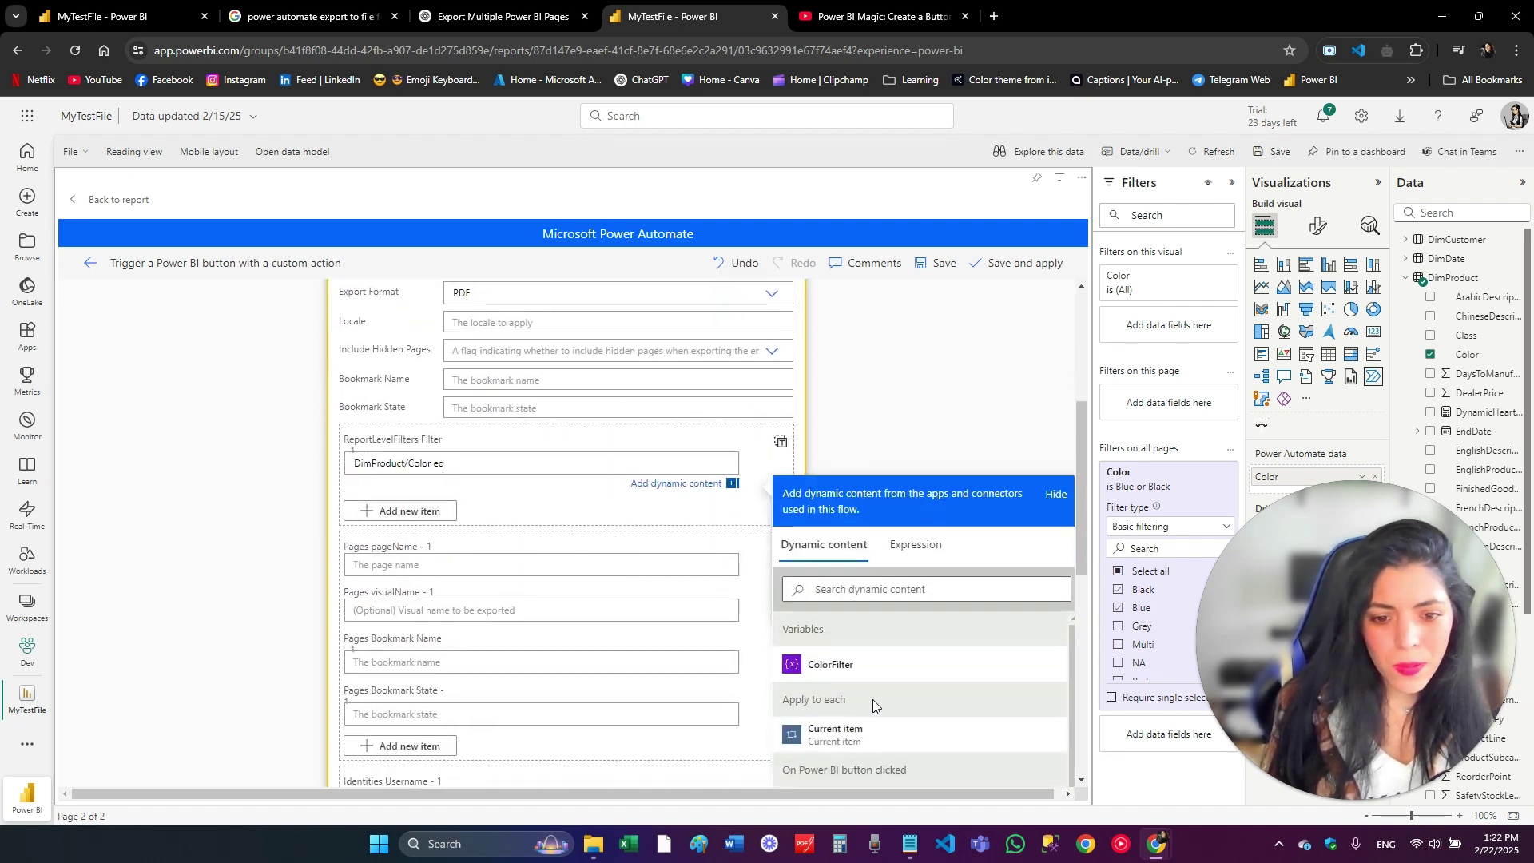
scroll(873, 699, down, 2)
scroll(870, 771, down, 2)
Filter the export by the Power BI data Color token and move Create file into Apply to each 2
click(850, 743)
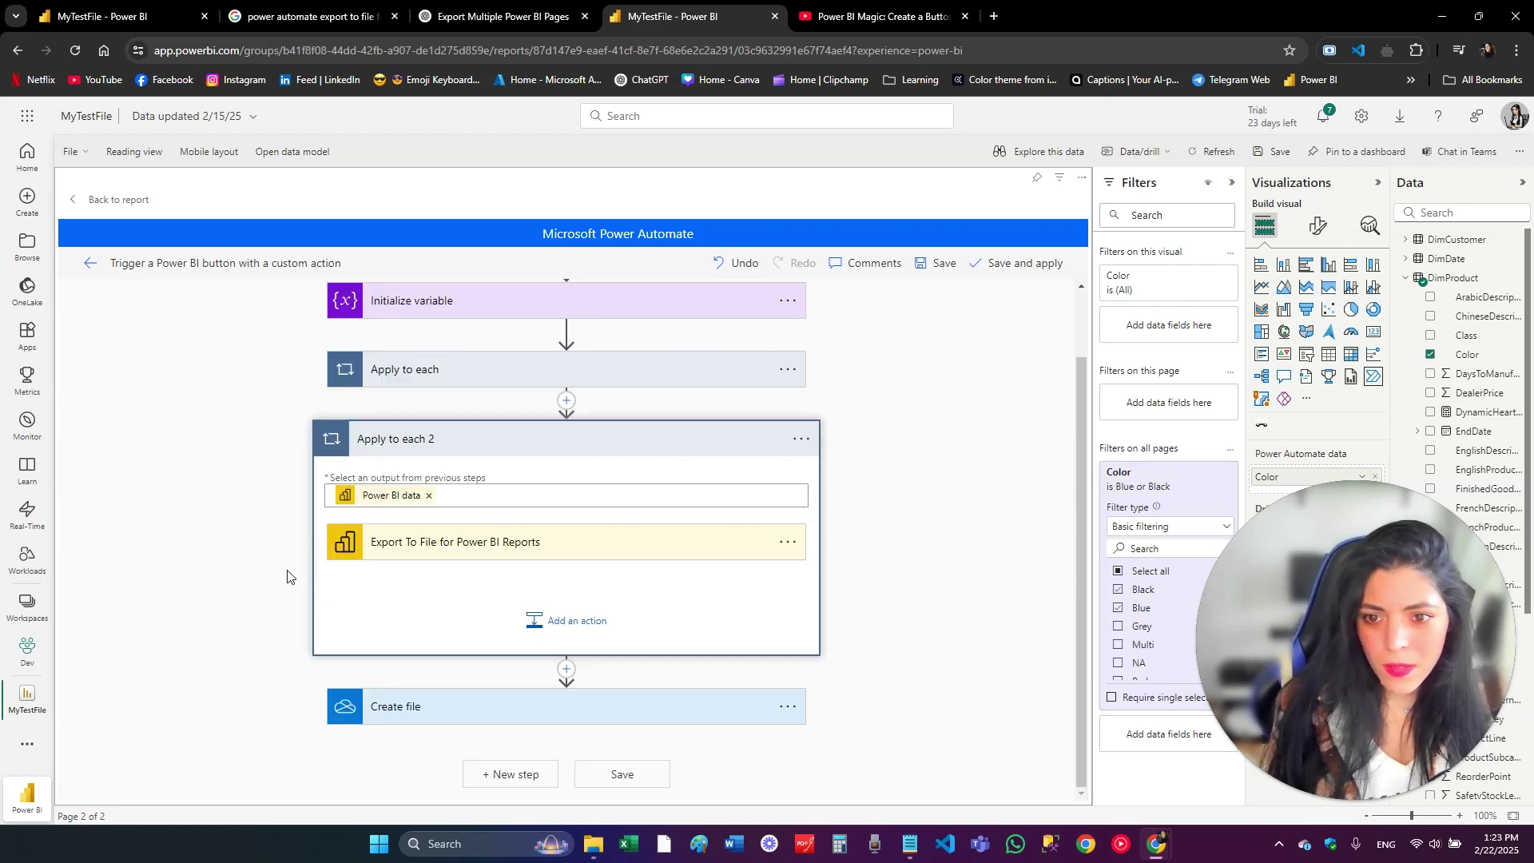
drag(384, 723, 391, 620)
click(431, 623)
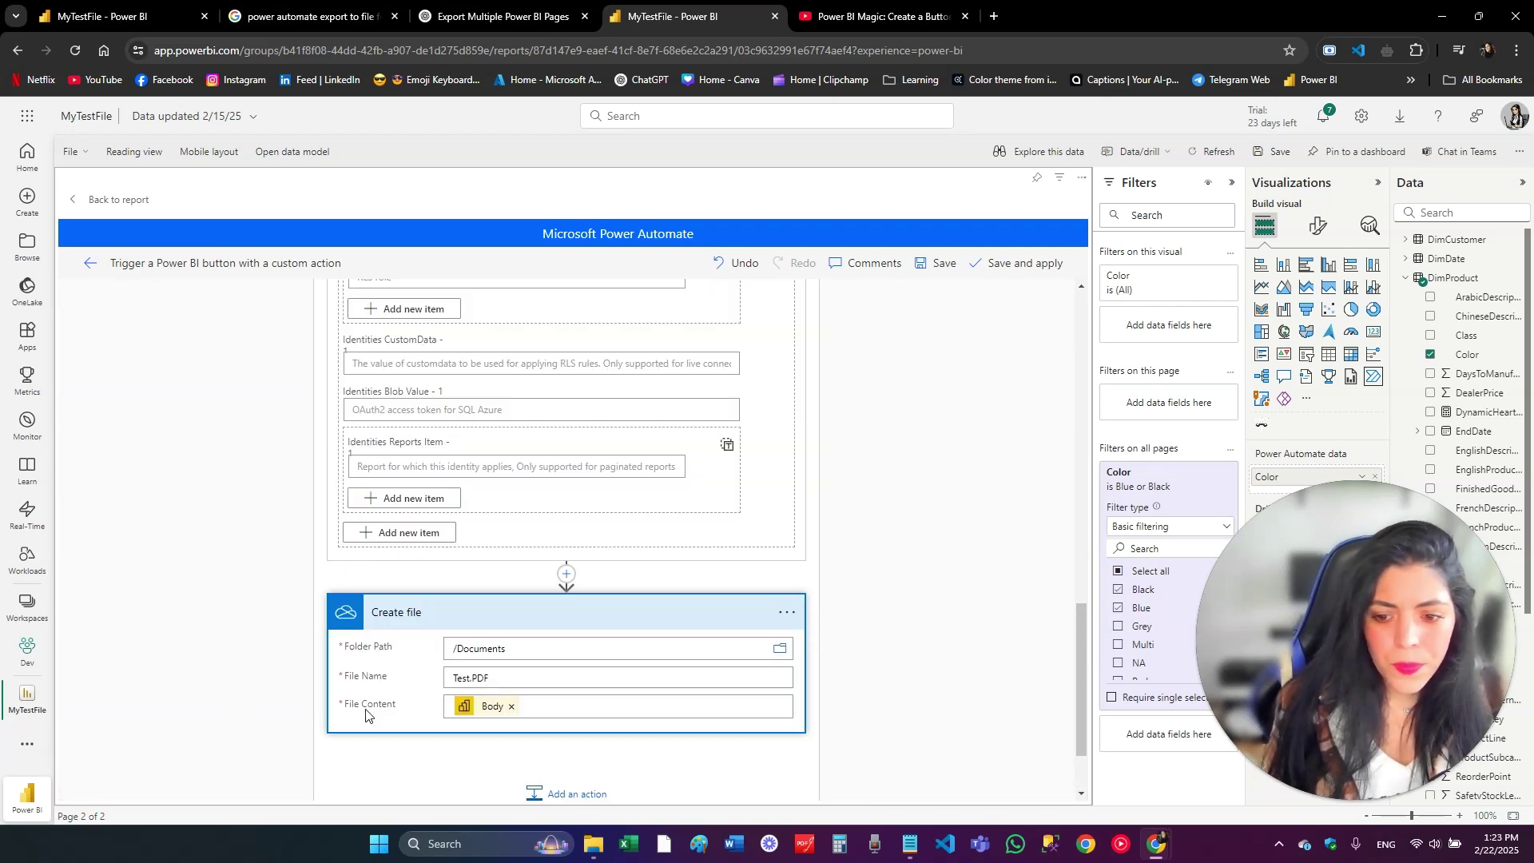
click(448, 590)
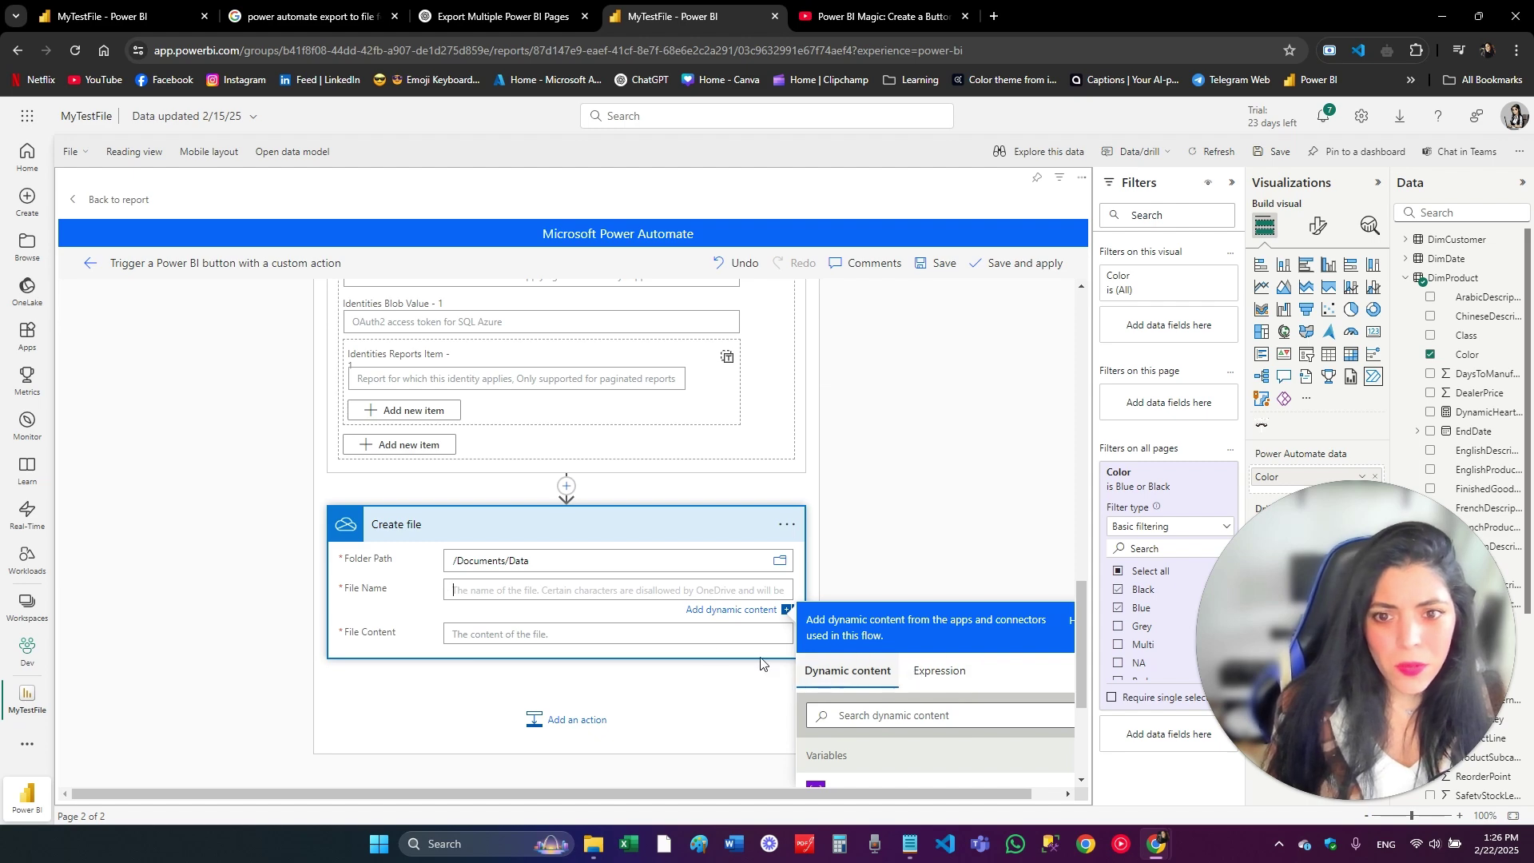
Set Create file's name to the Color value and its content to the export's File Content
scroll(760, 663, down, 1)
scroll(879, 703, down, 2)
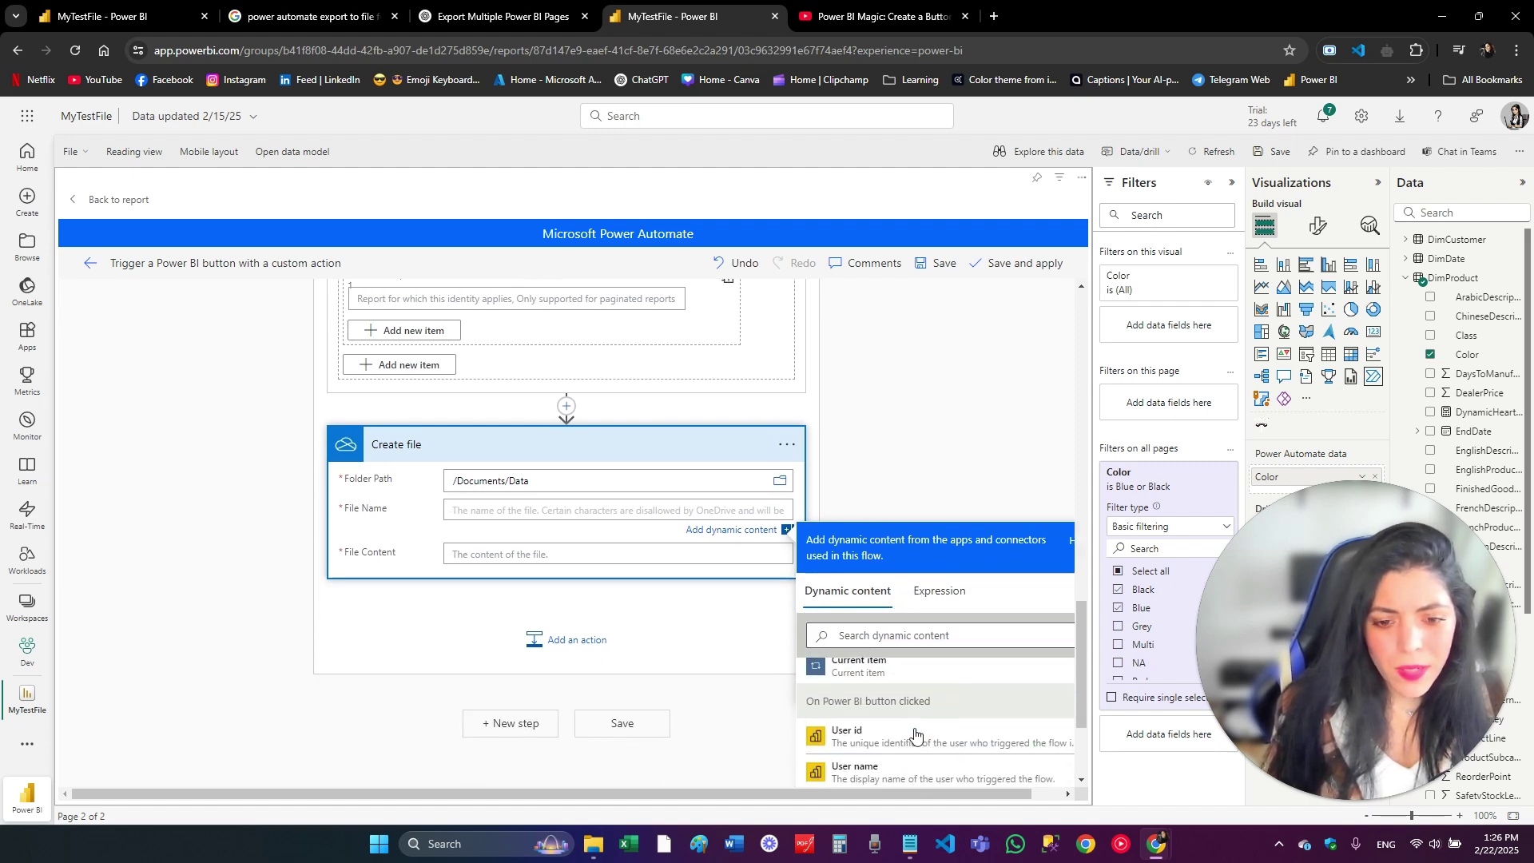
scroll(916, 735, down, 2)
click(887, 721)
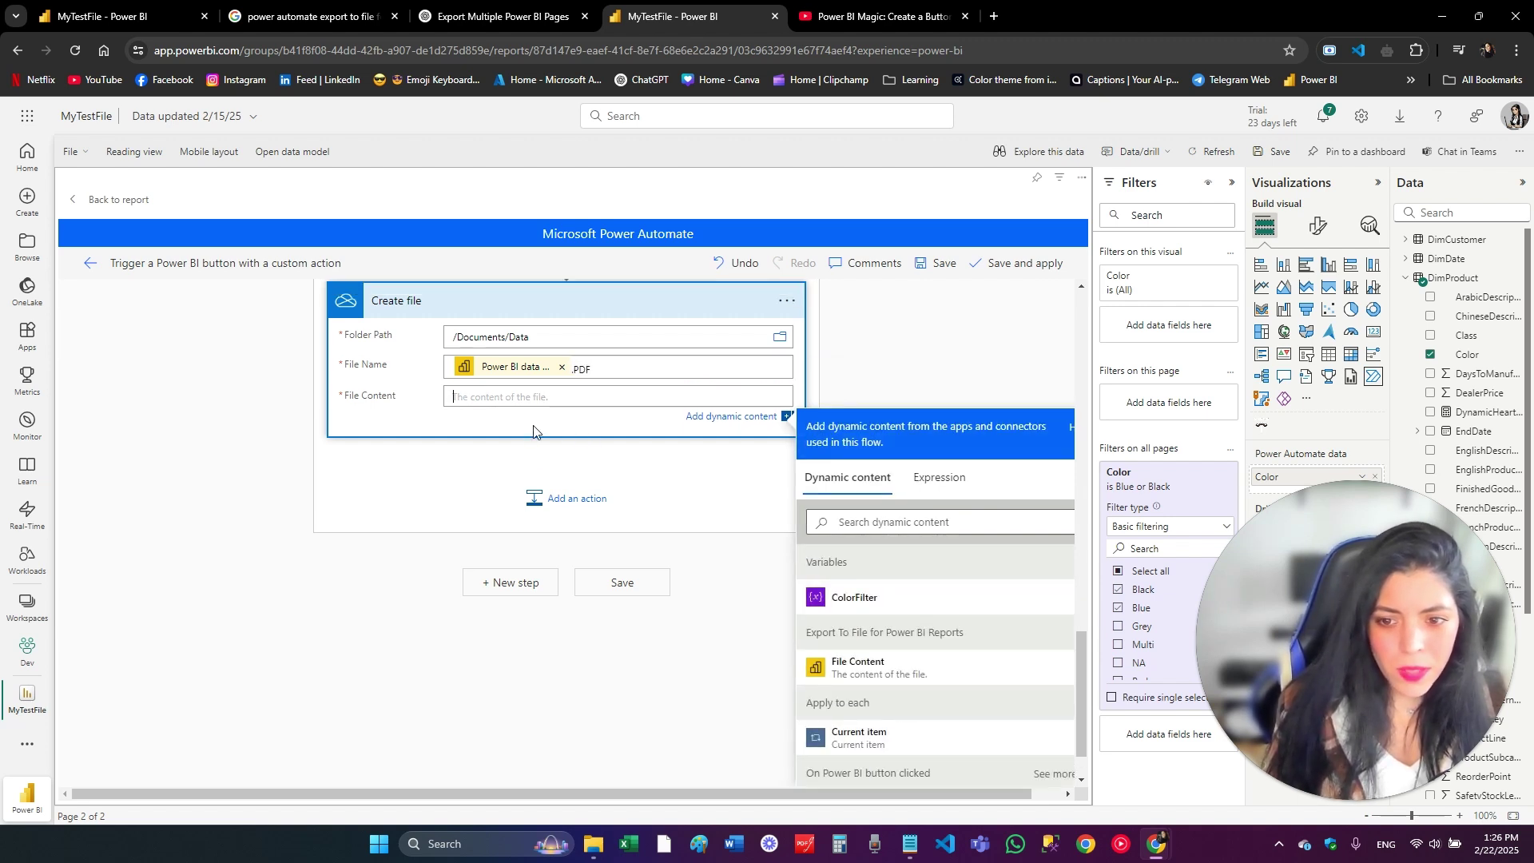
click(874, 675)
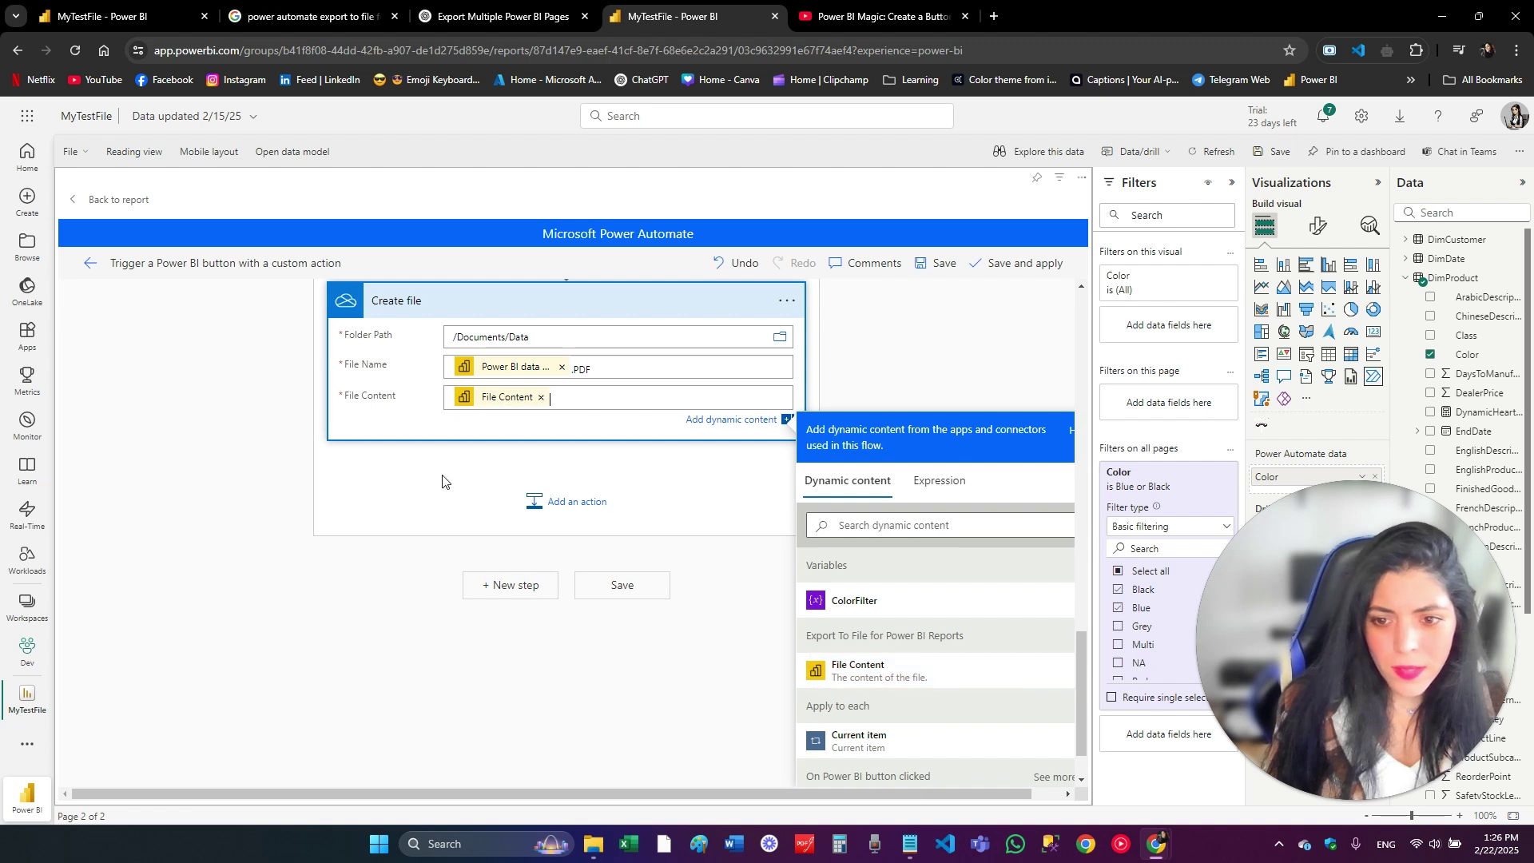
Add the Color value to the /Documents/ folder path and save the flow
scroll(415, 464, up, 2)
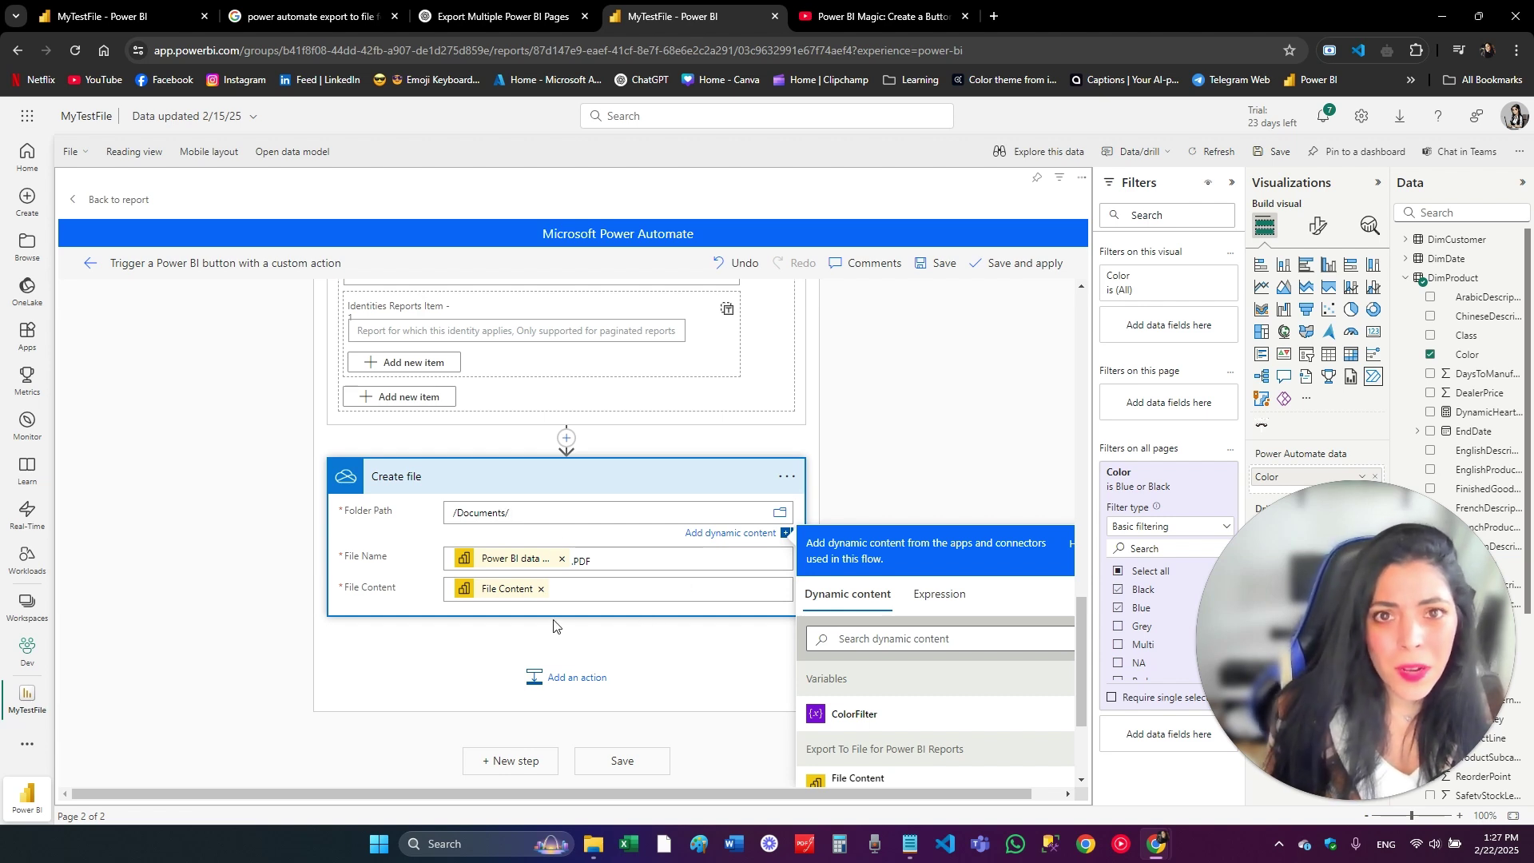
scroll(878, 668, down, 10)
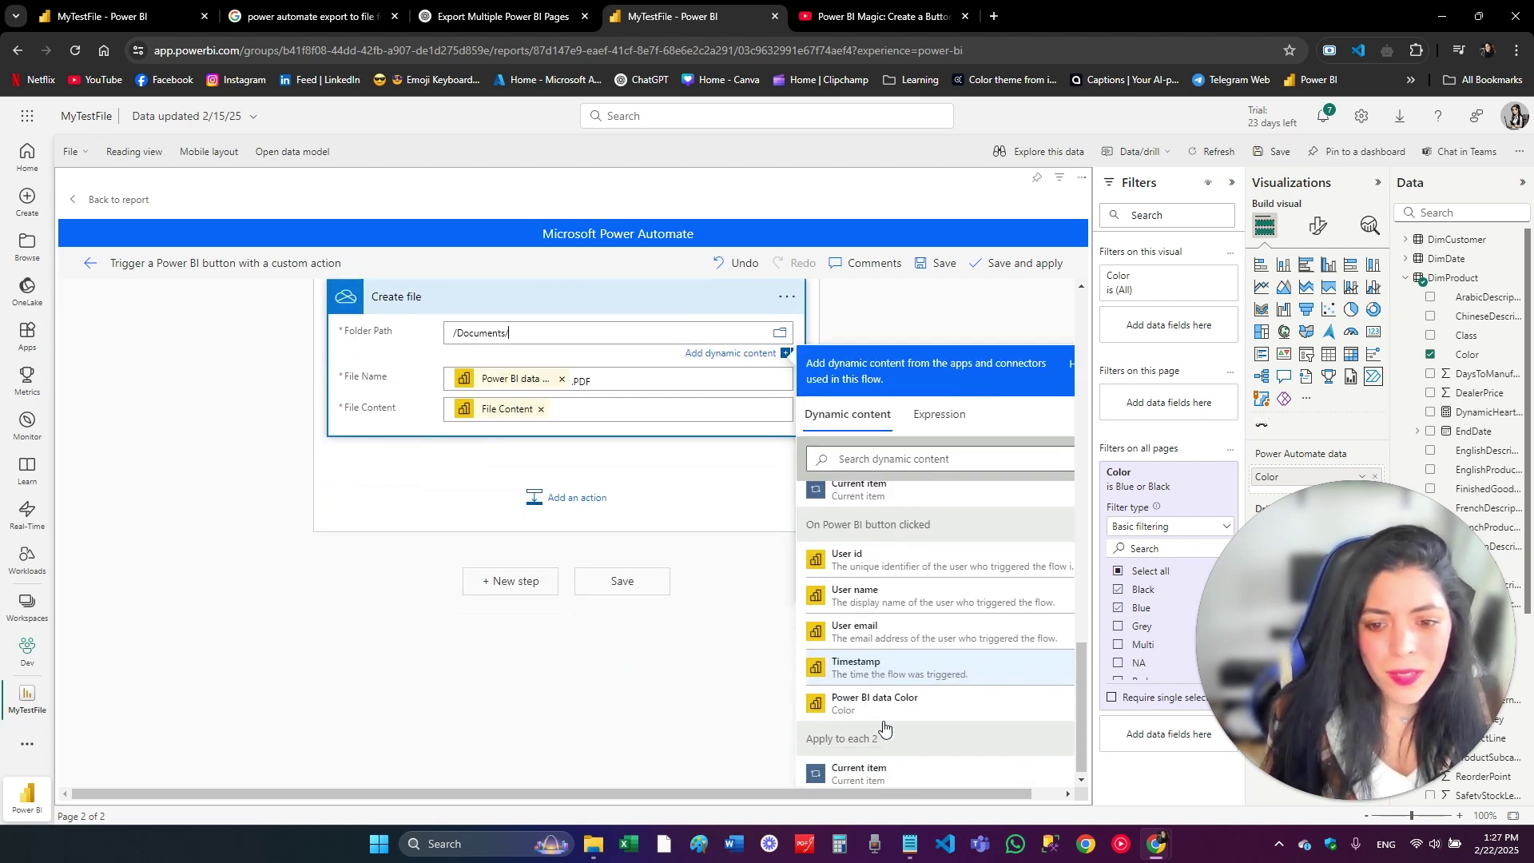
click(860, 711)
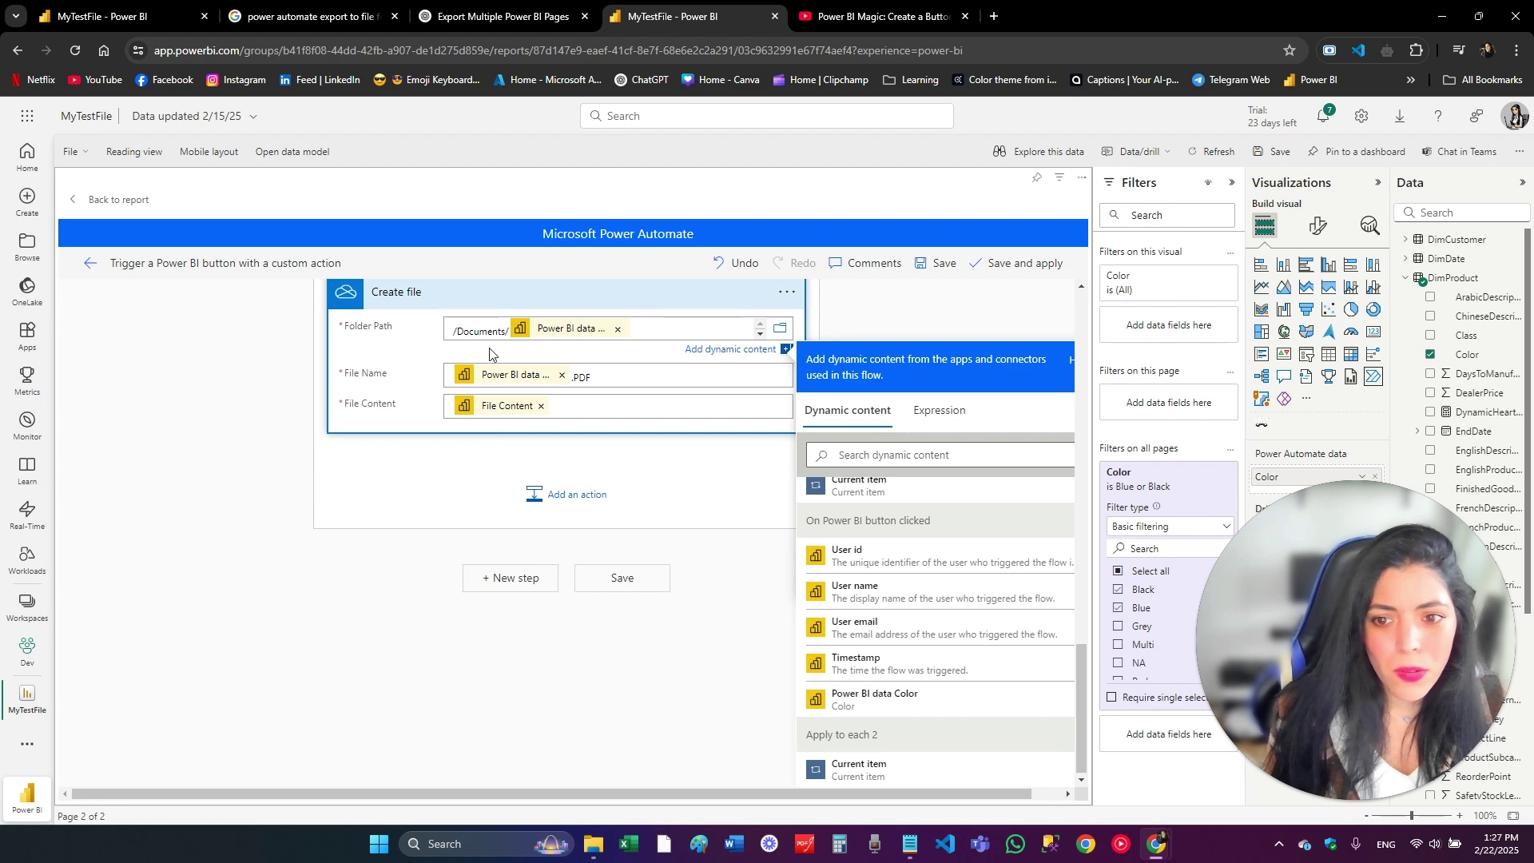
click(938, 264)
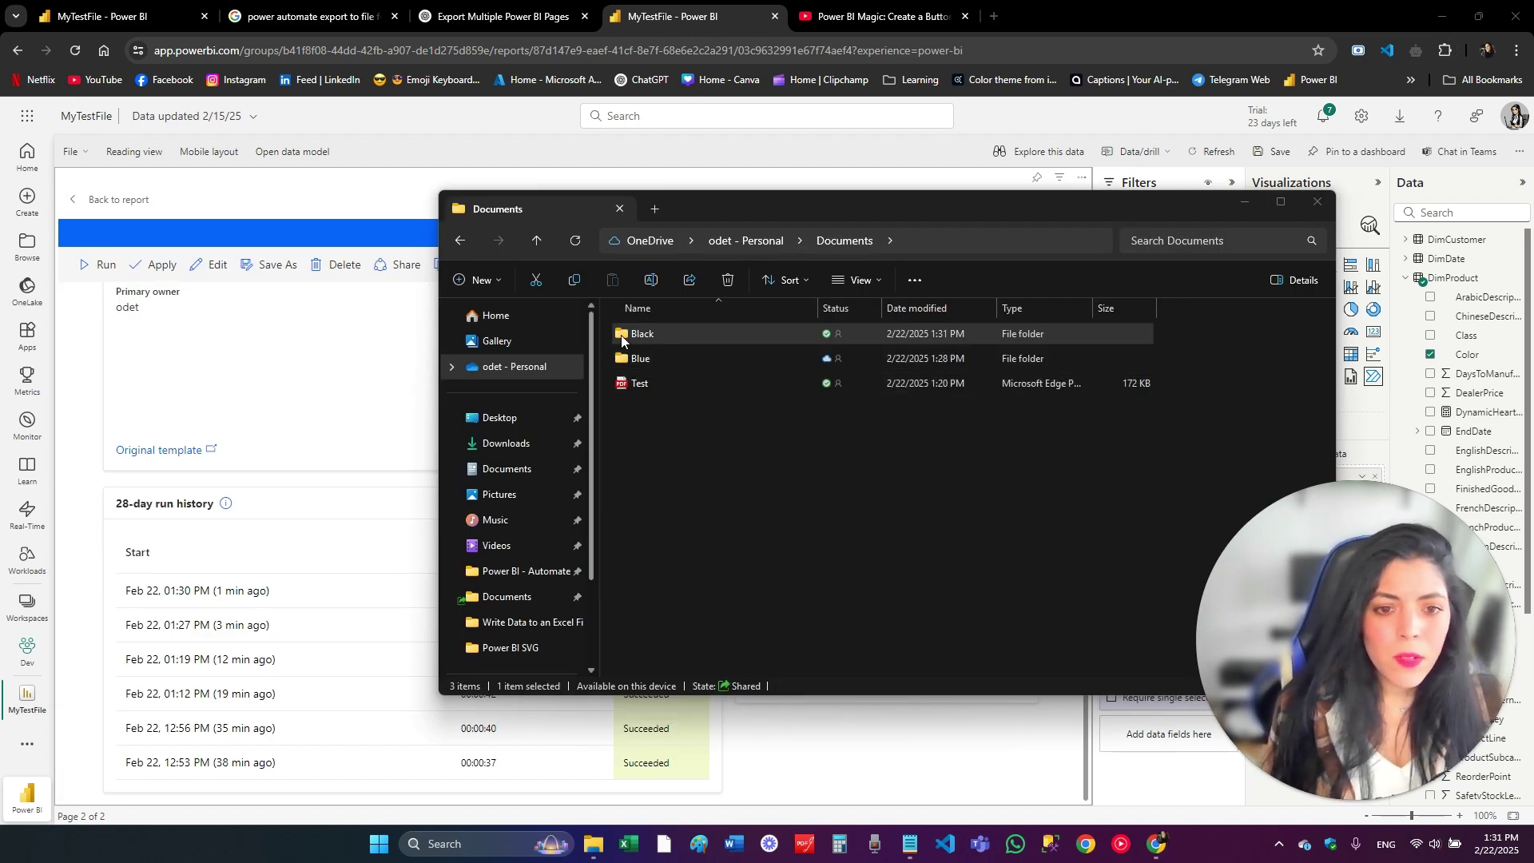
Open Documents > Black and review the two-page Black.PDF
click(643, 339)
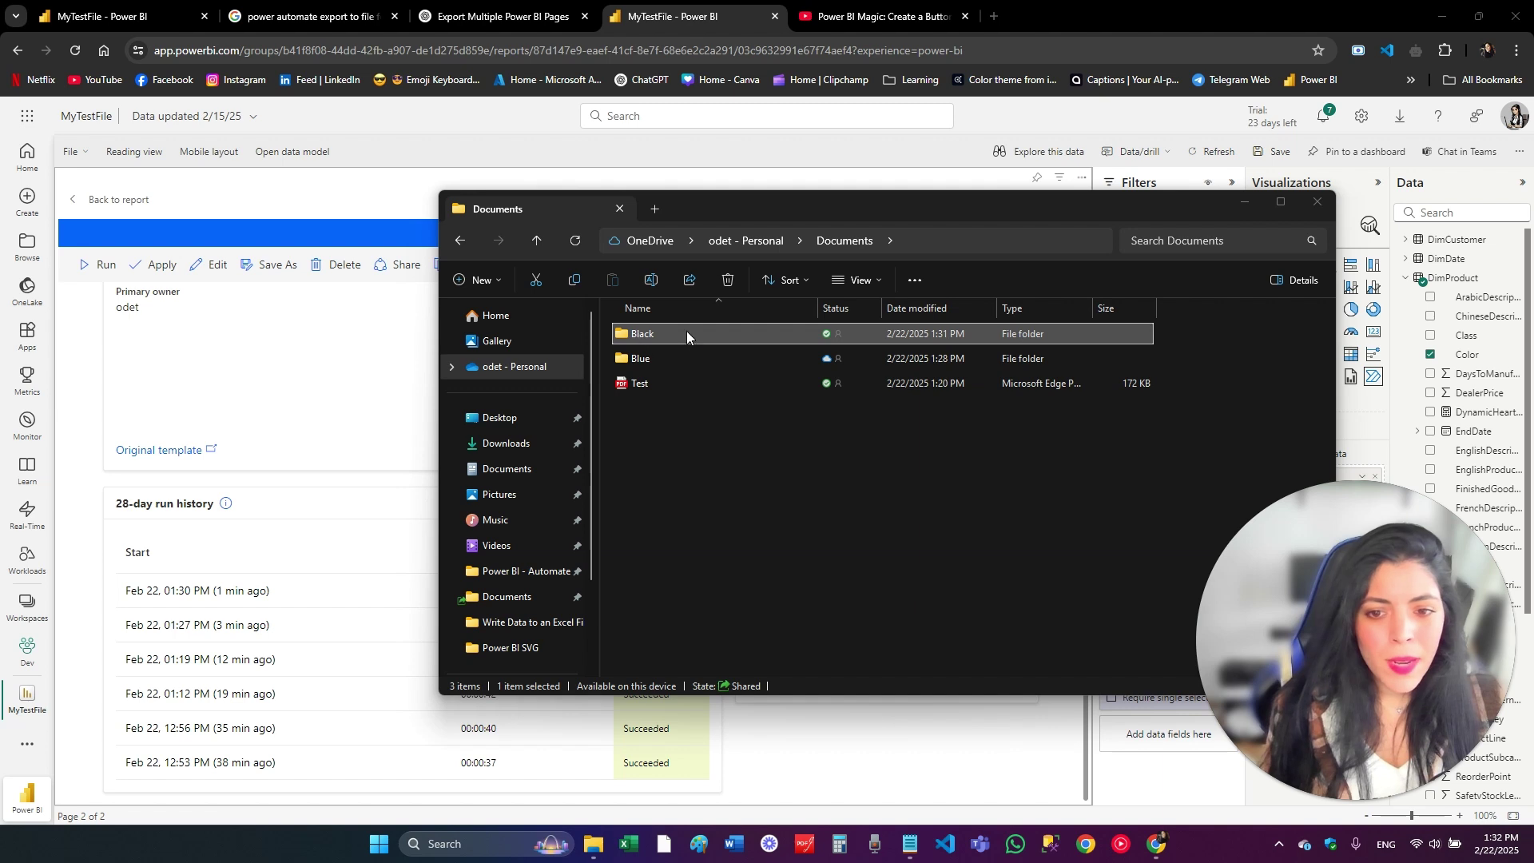
double_click(659, 329)
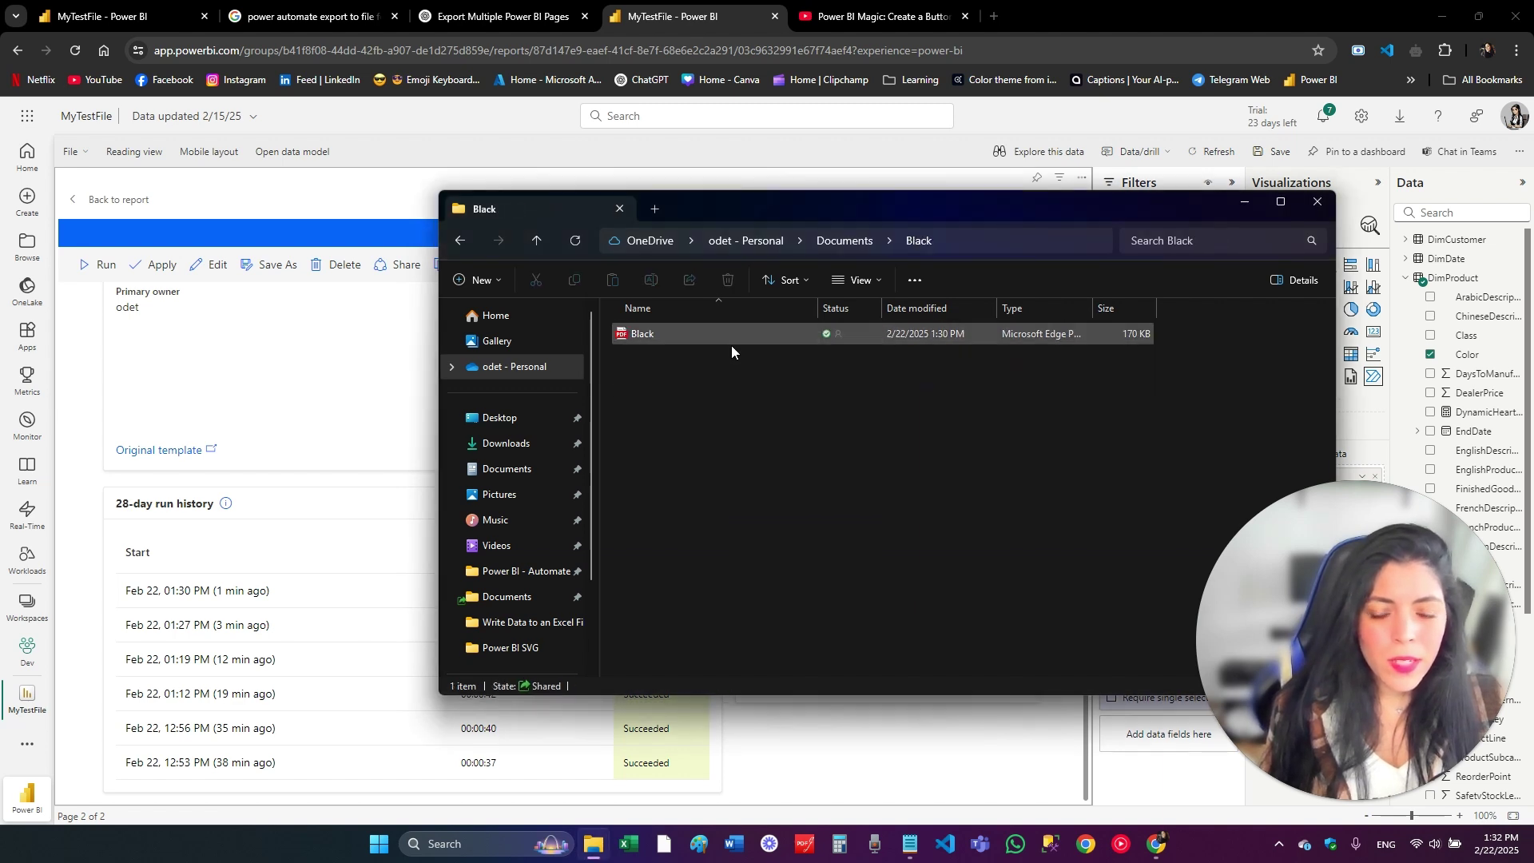
double_click(650, 336)
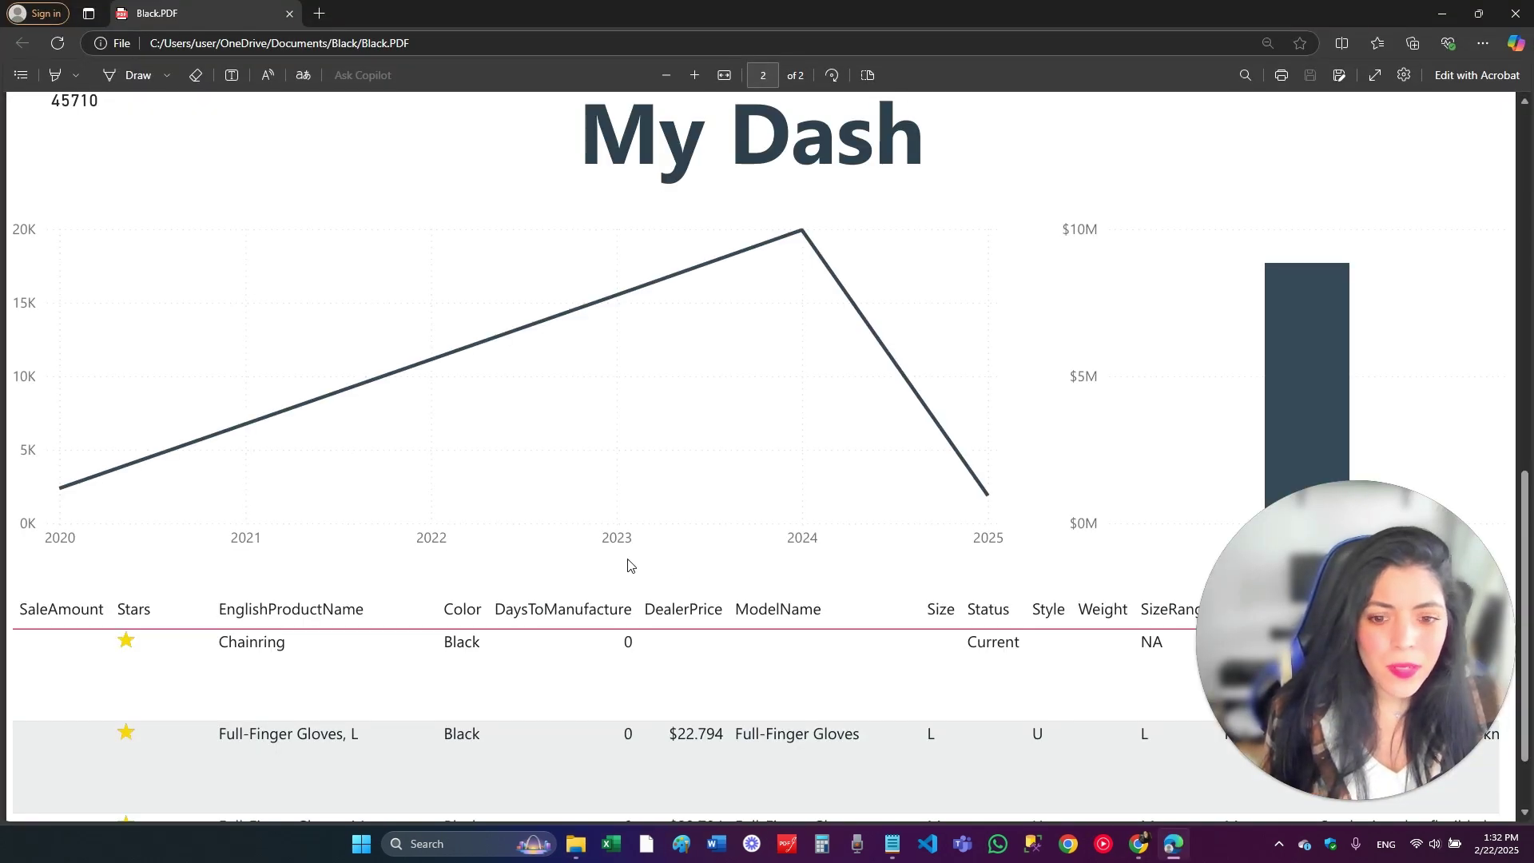
scroll(449, 644, down, 1)
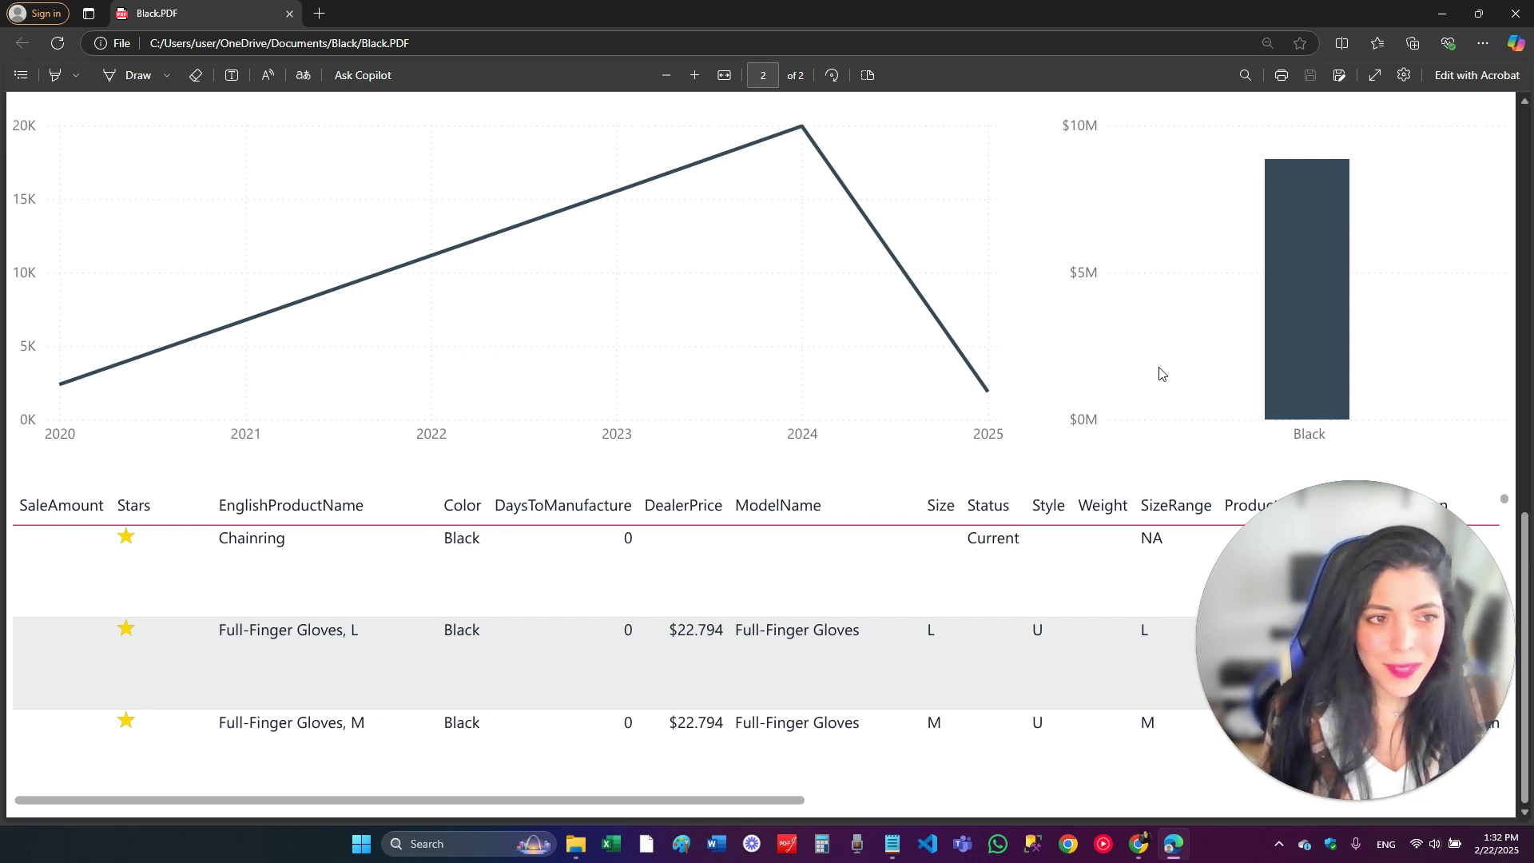
click(1516, 13)
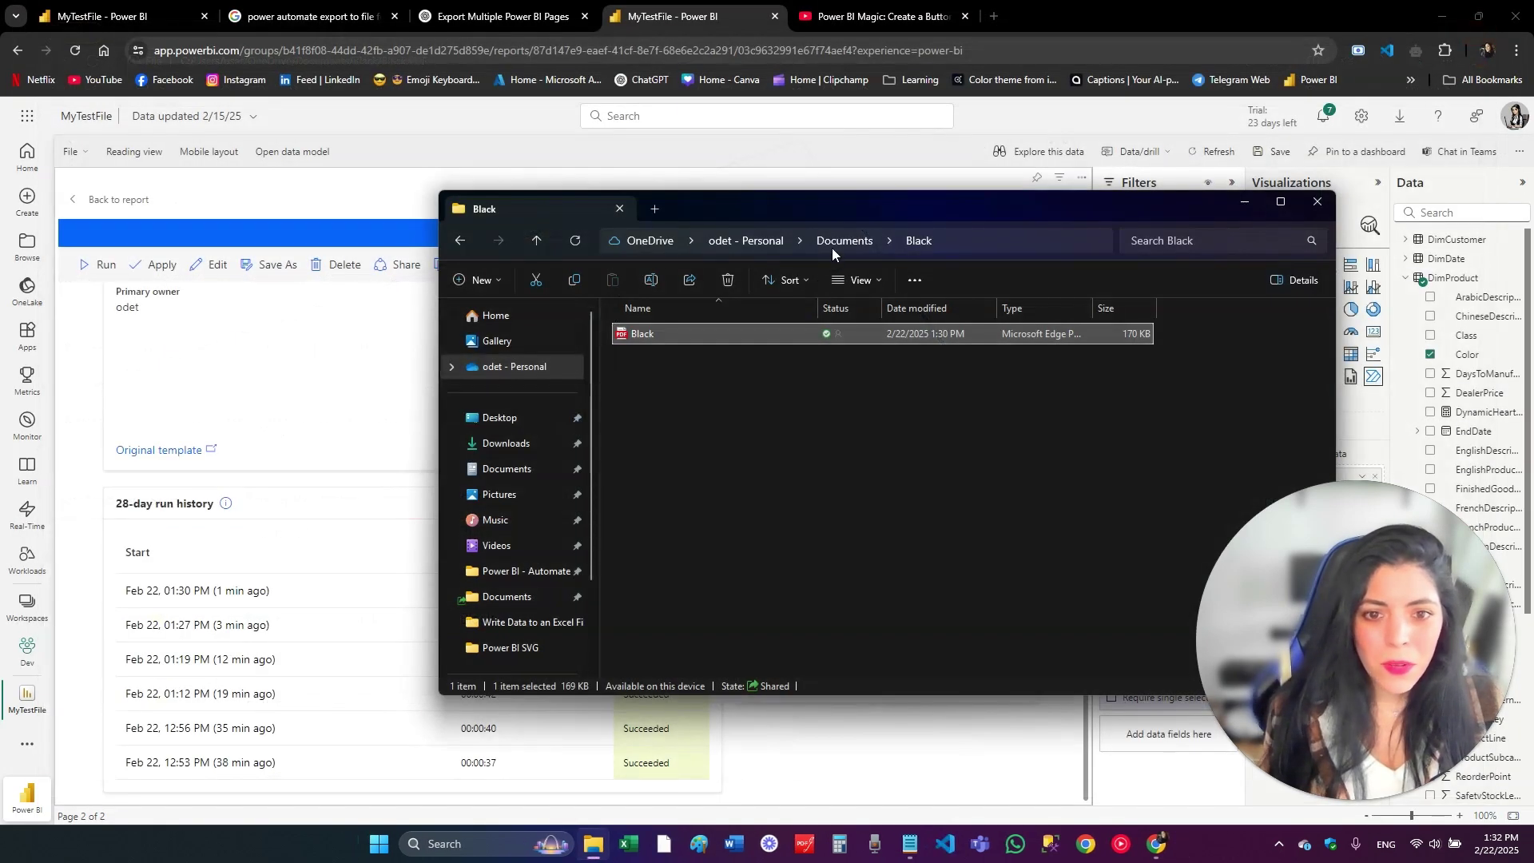
Open the Blue folder and review Blue.PDF, which shows only Blue products
key(alt+Up)
double_click(645, 358)
click(658, 337)
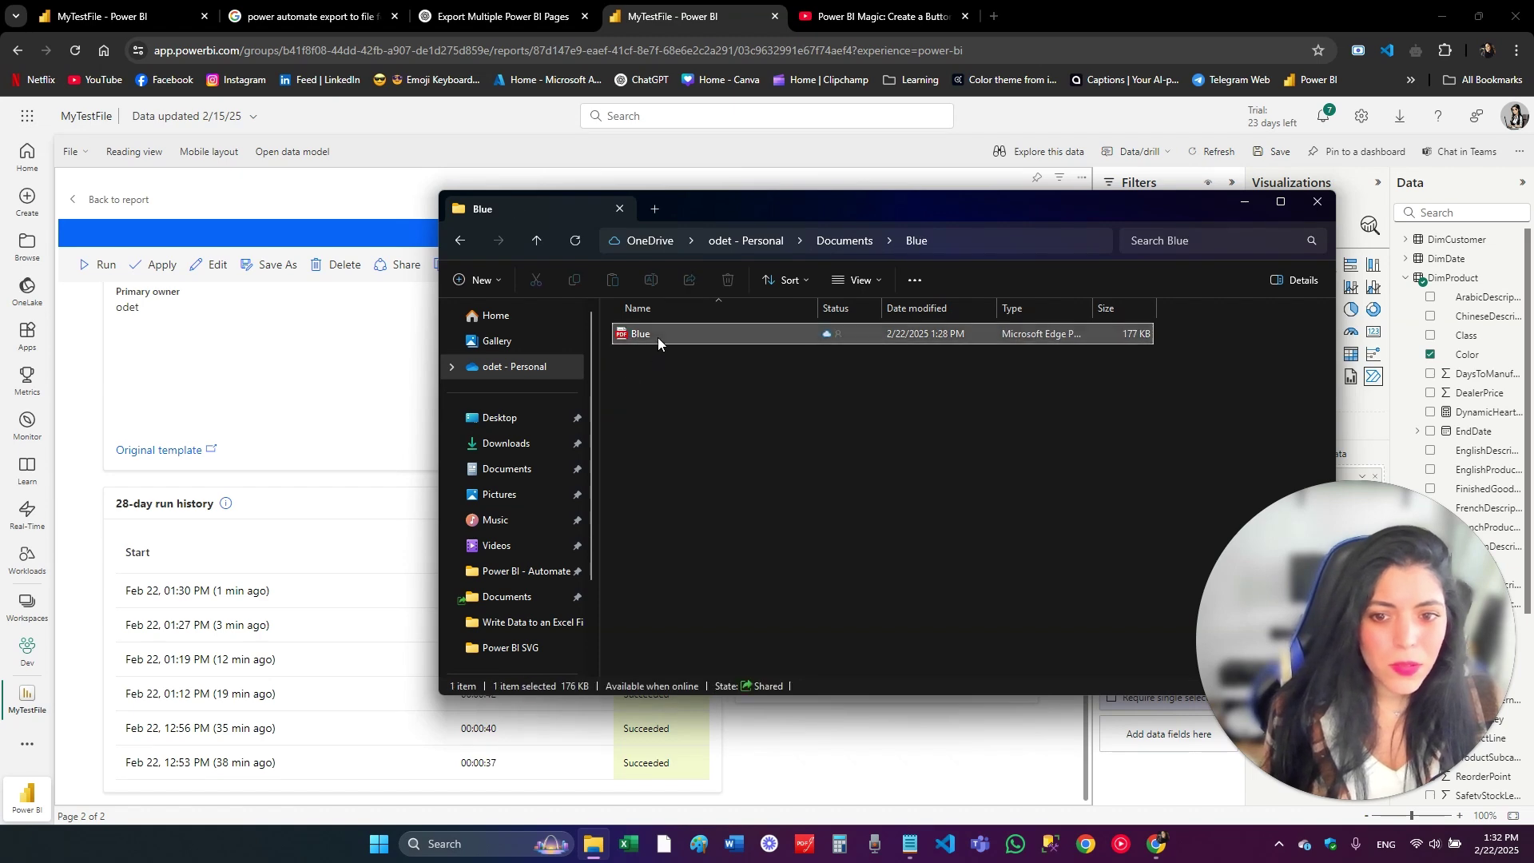
key(Return)
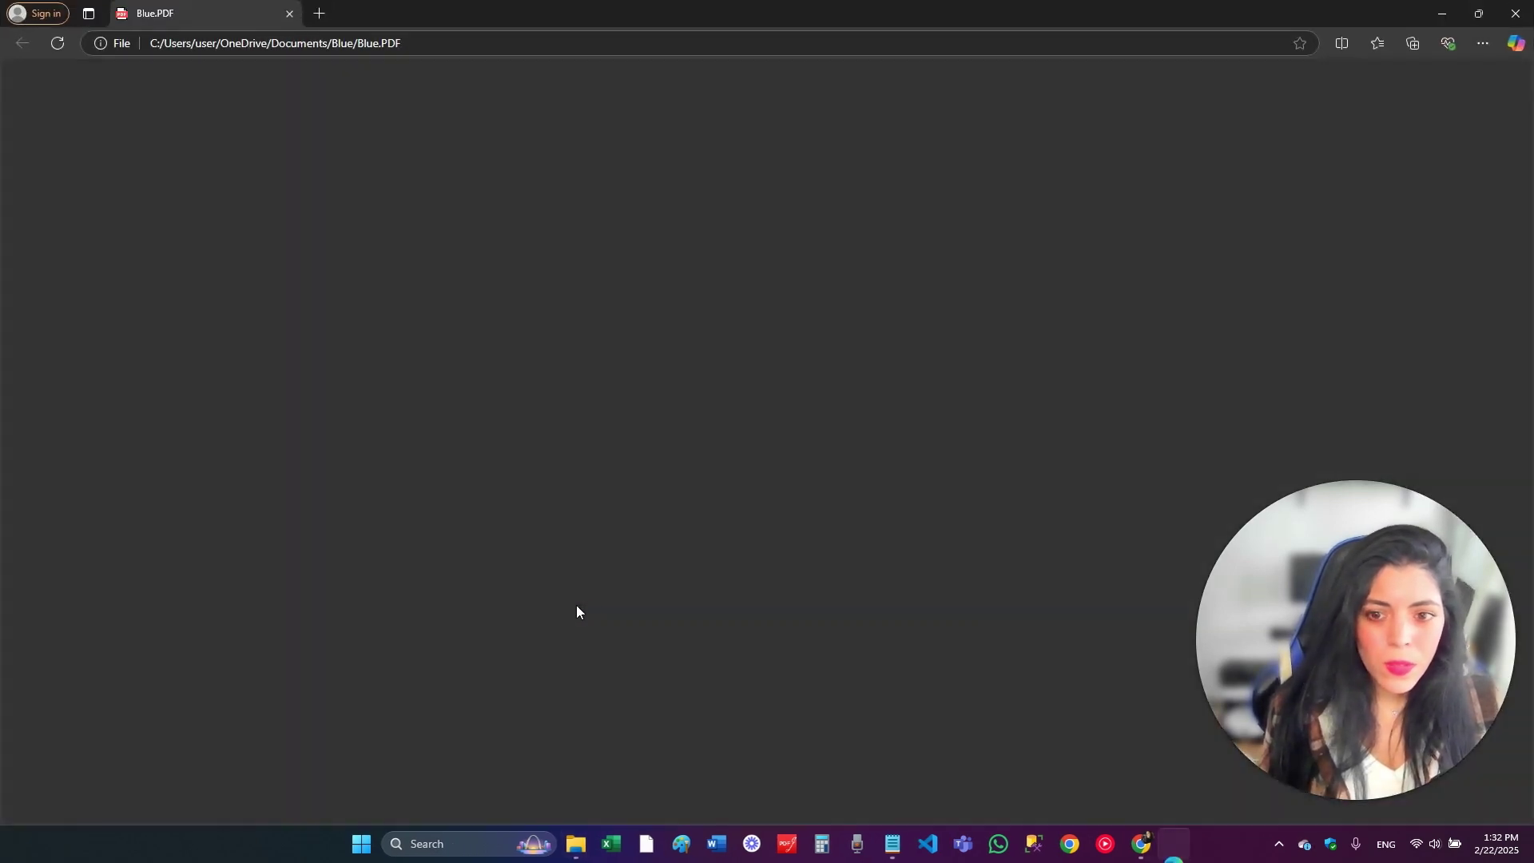
scroll(589, 610, down, 15)
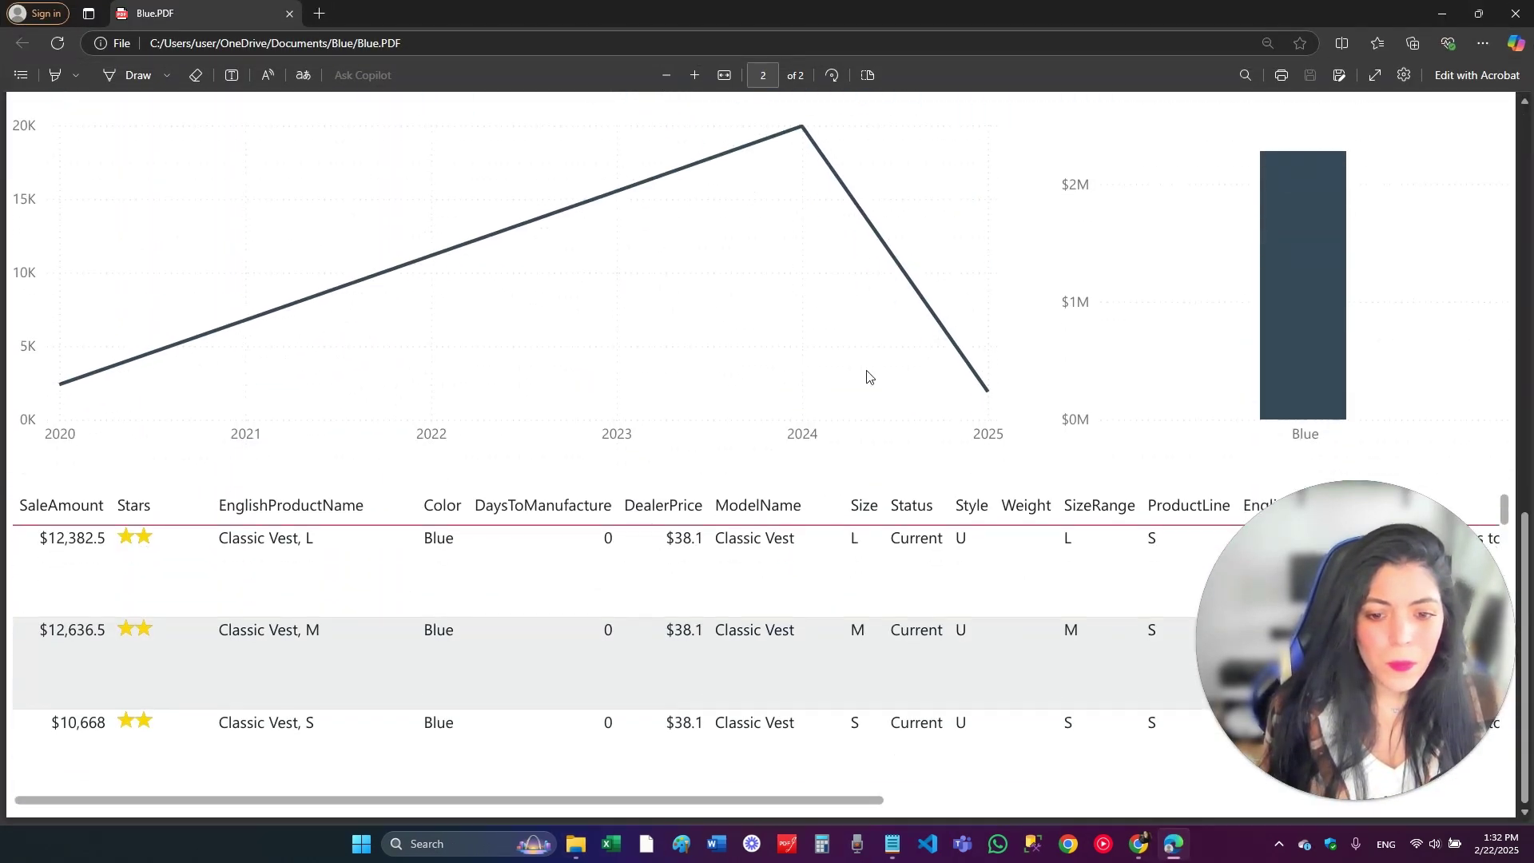
click(1516, 14)
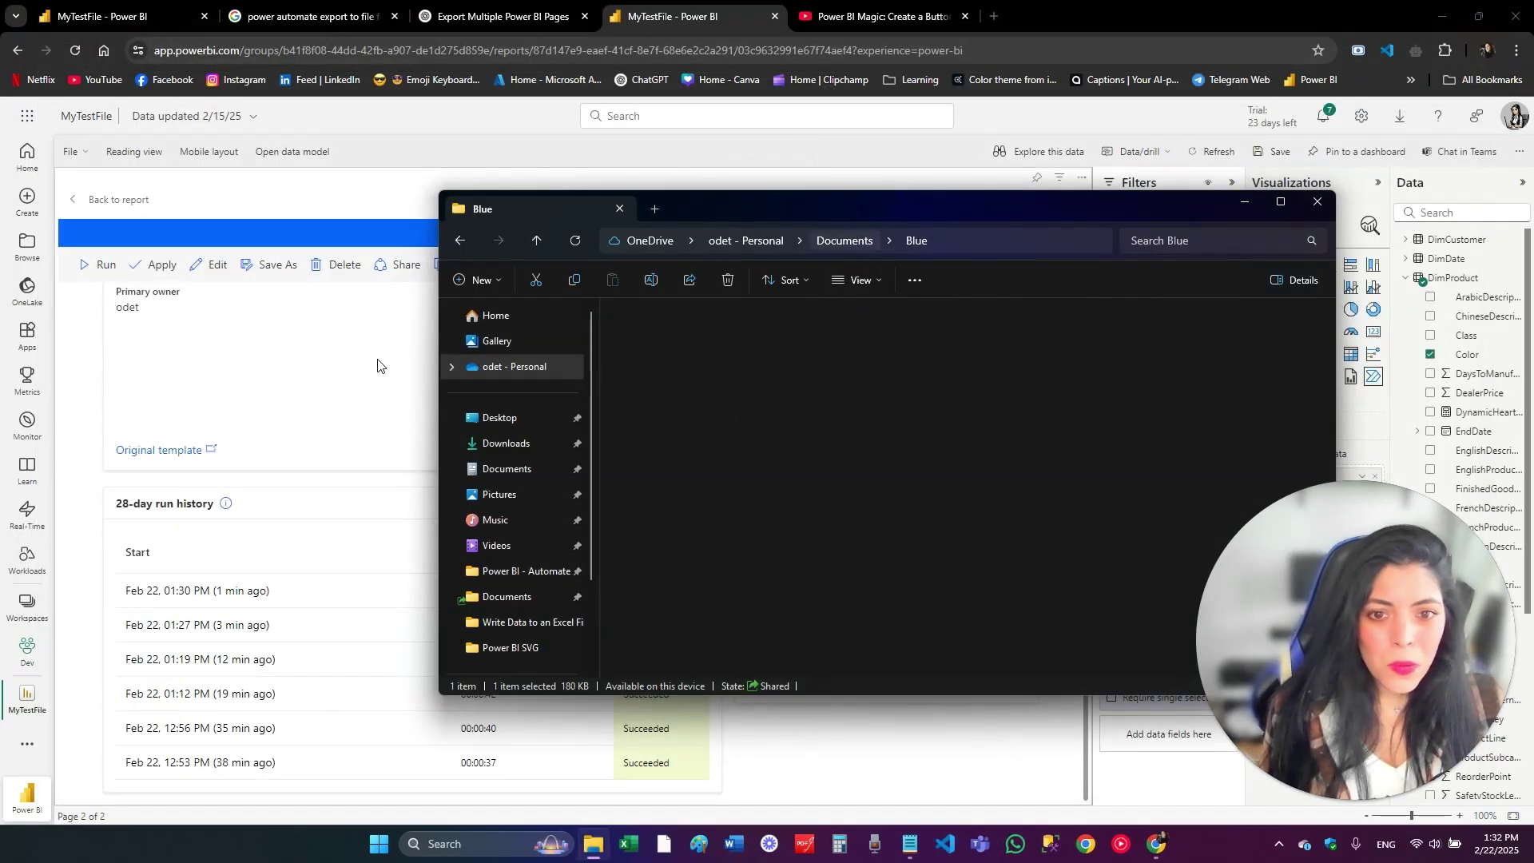
click(182, 355)
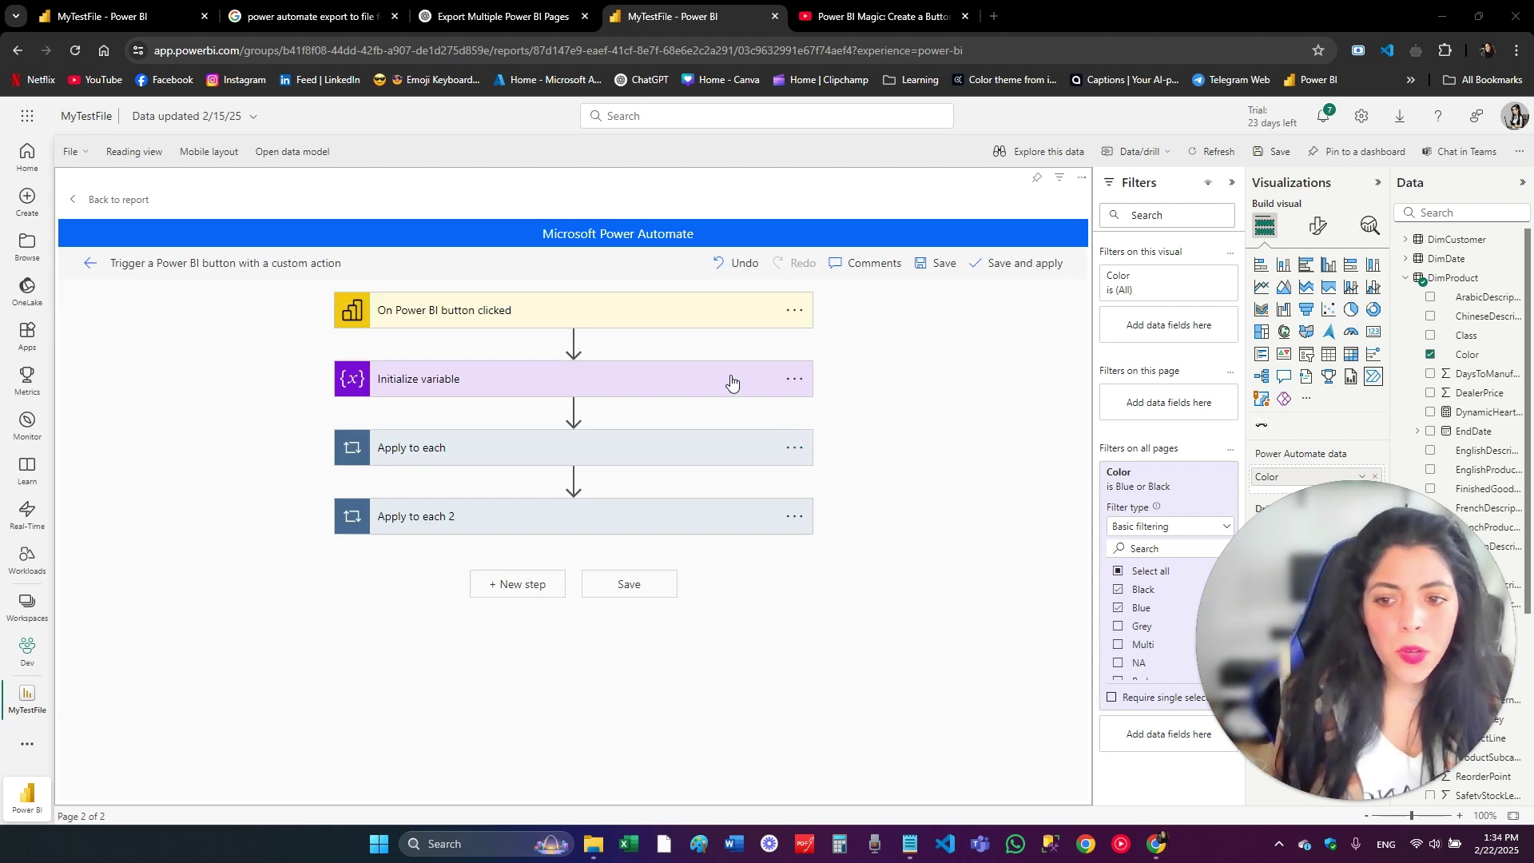
Expand Apply to each 2 and Export To File, focus Pages pageName, then go to the MyTestFile report
click(631, 515)
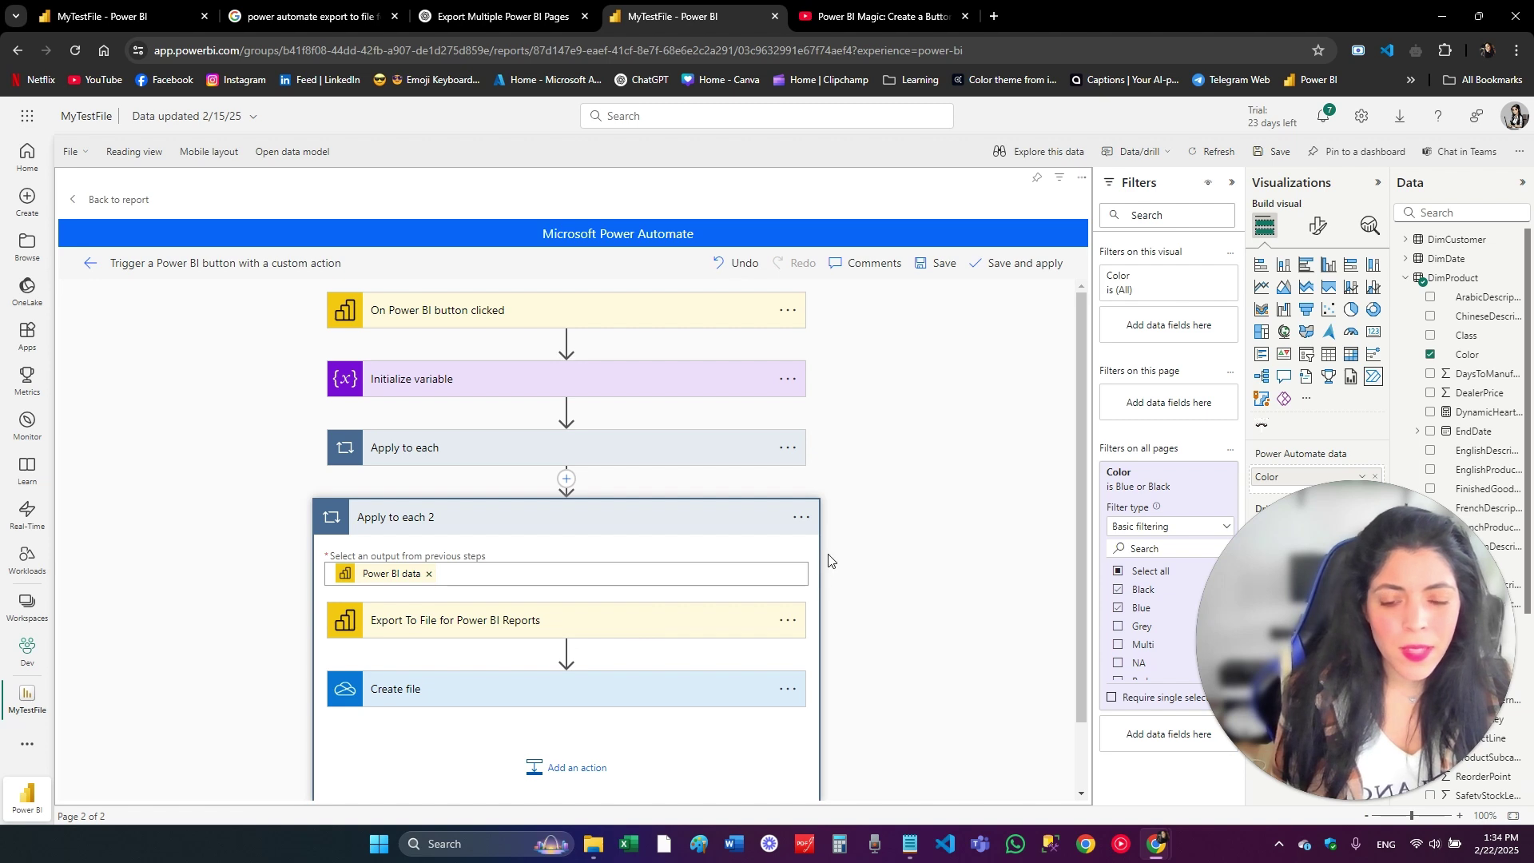
scroll(871, 568, down, 1)
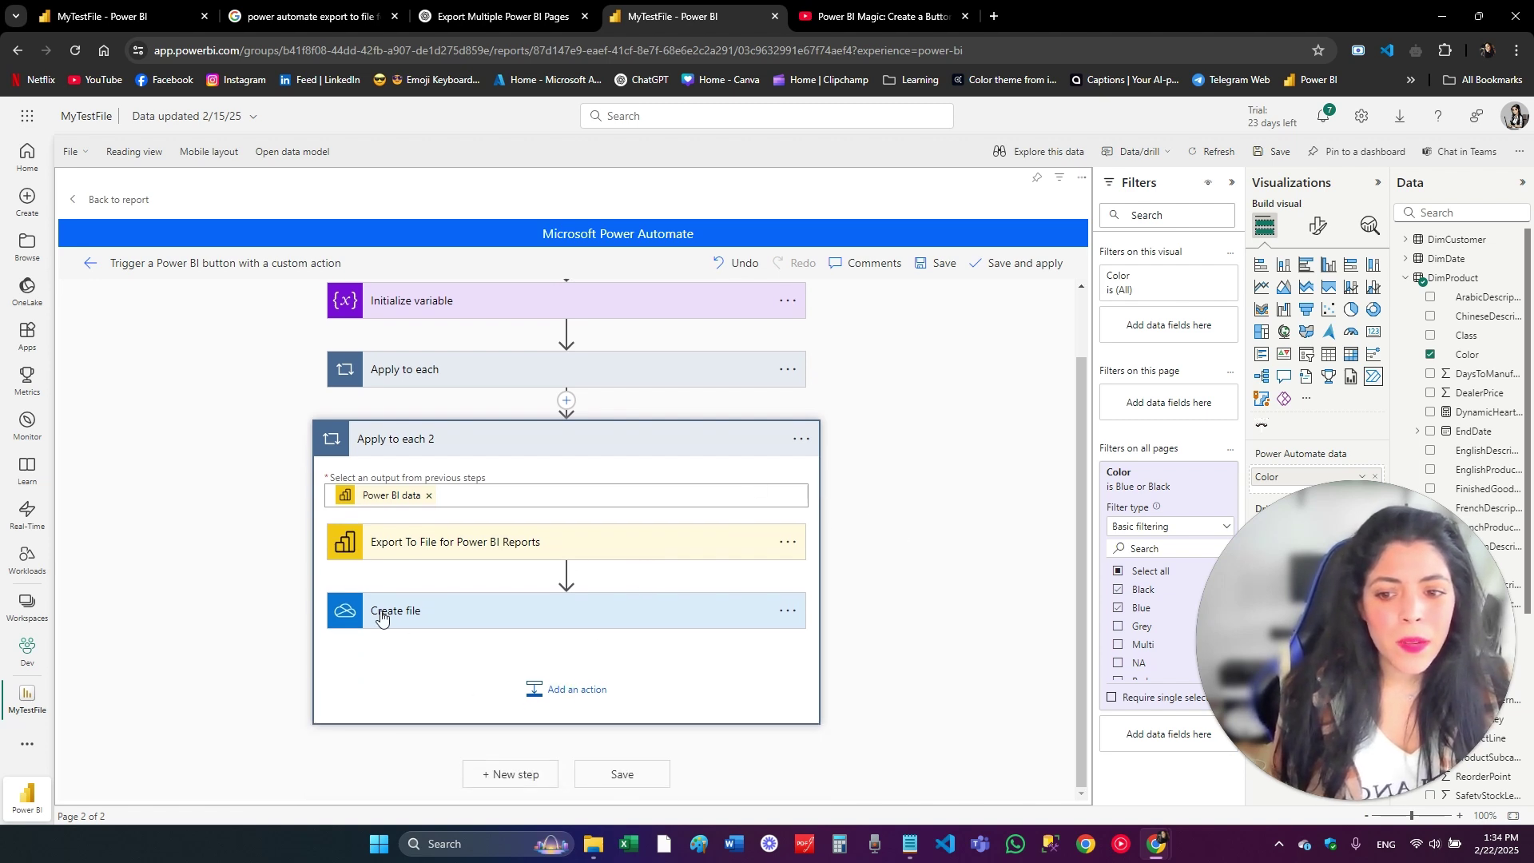
click(352, 550)
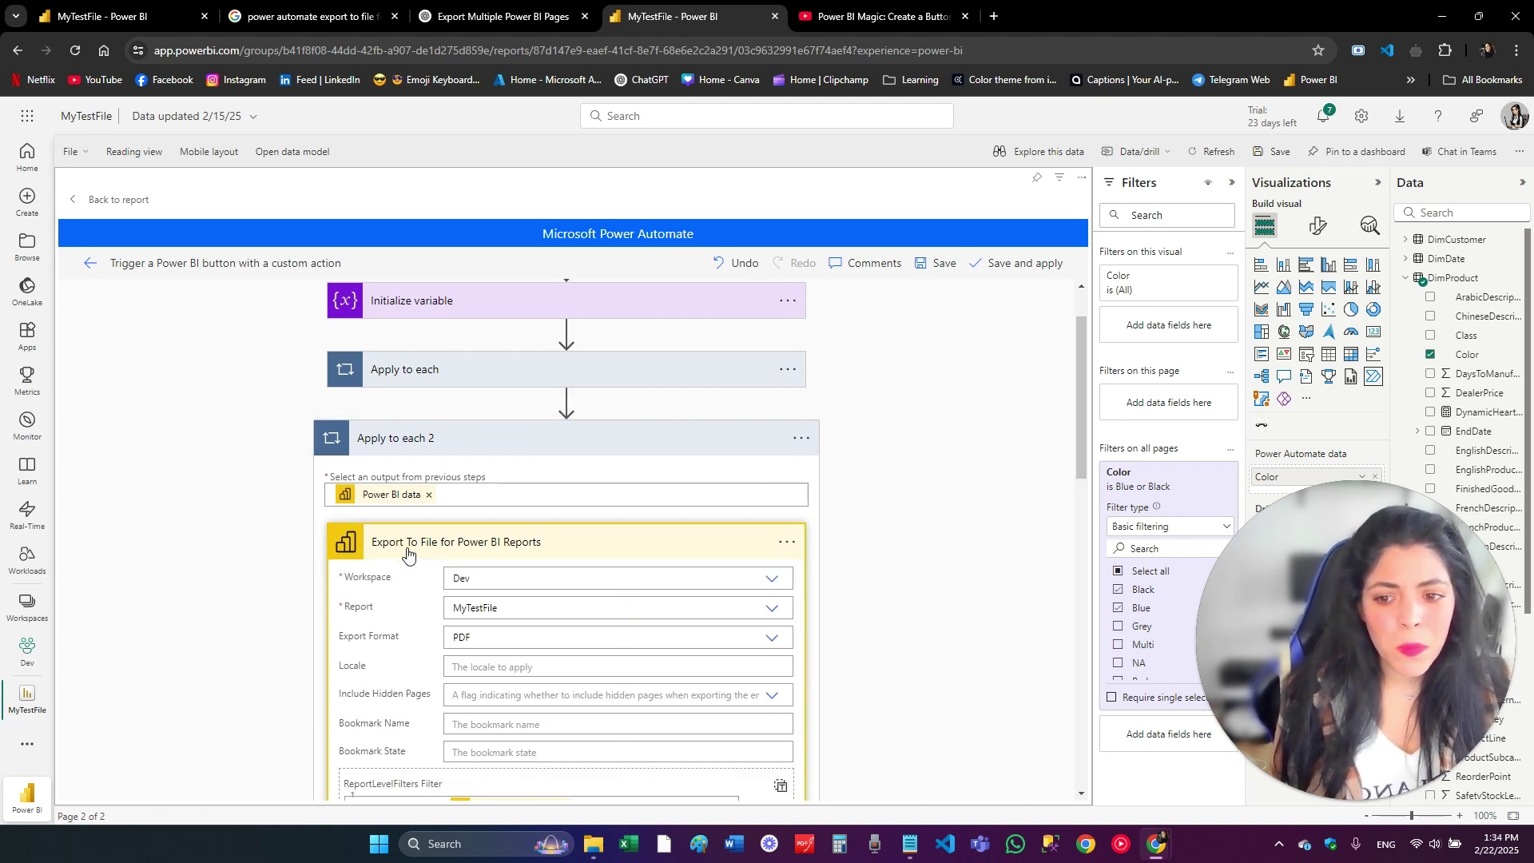
scroll(400, 678, down, 4)
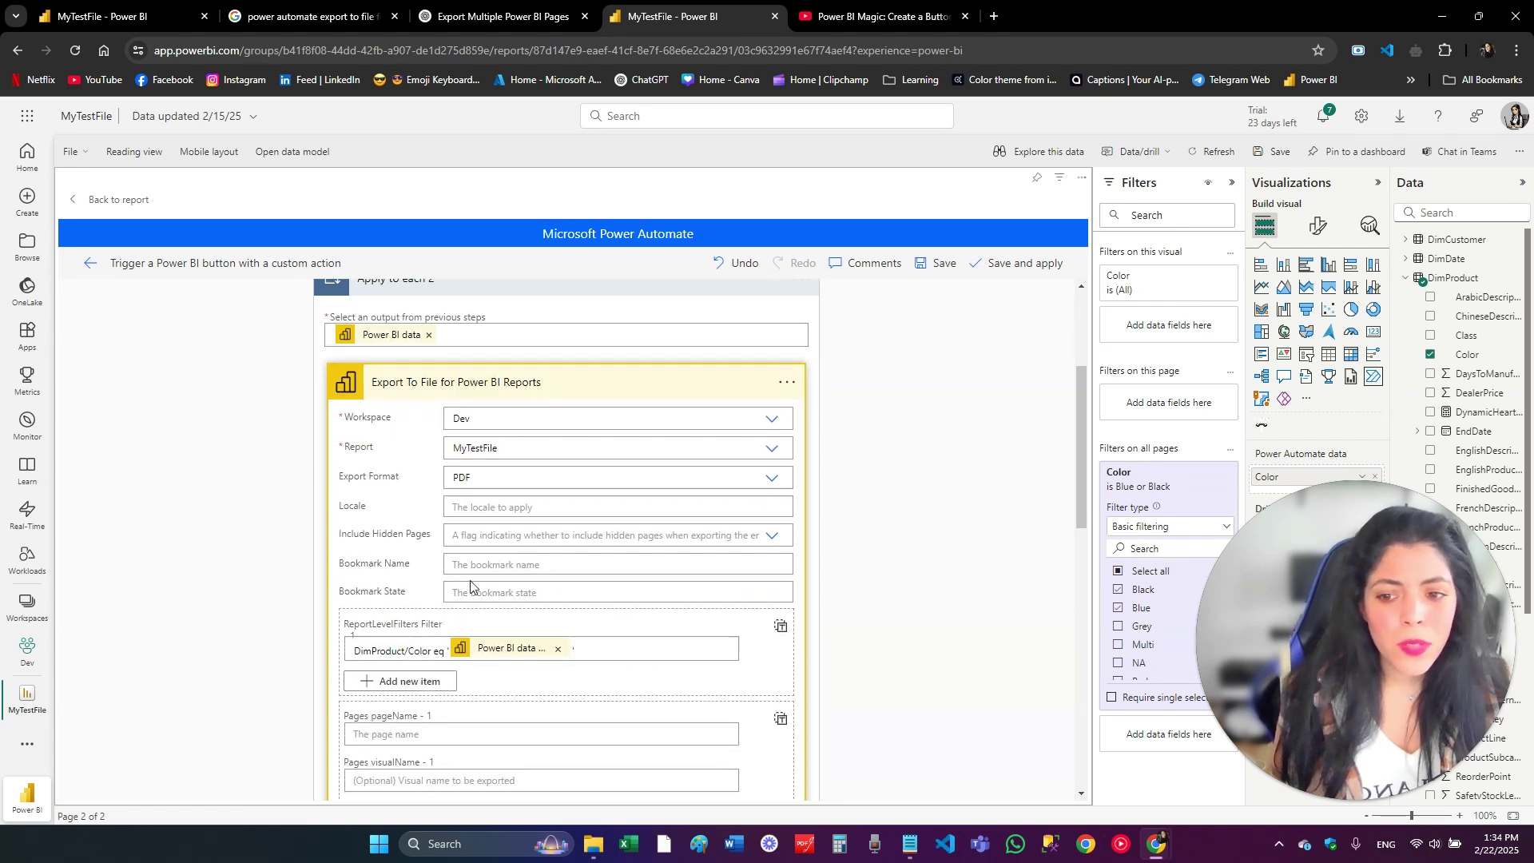
click(396, 575)
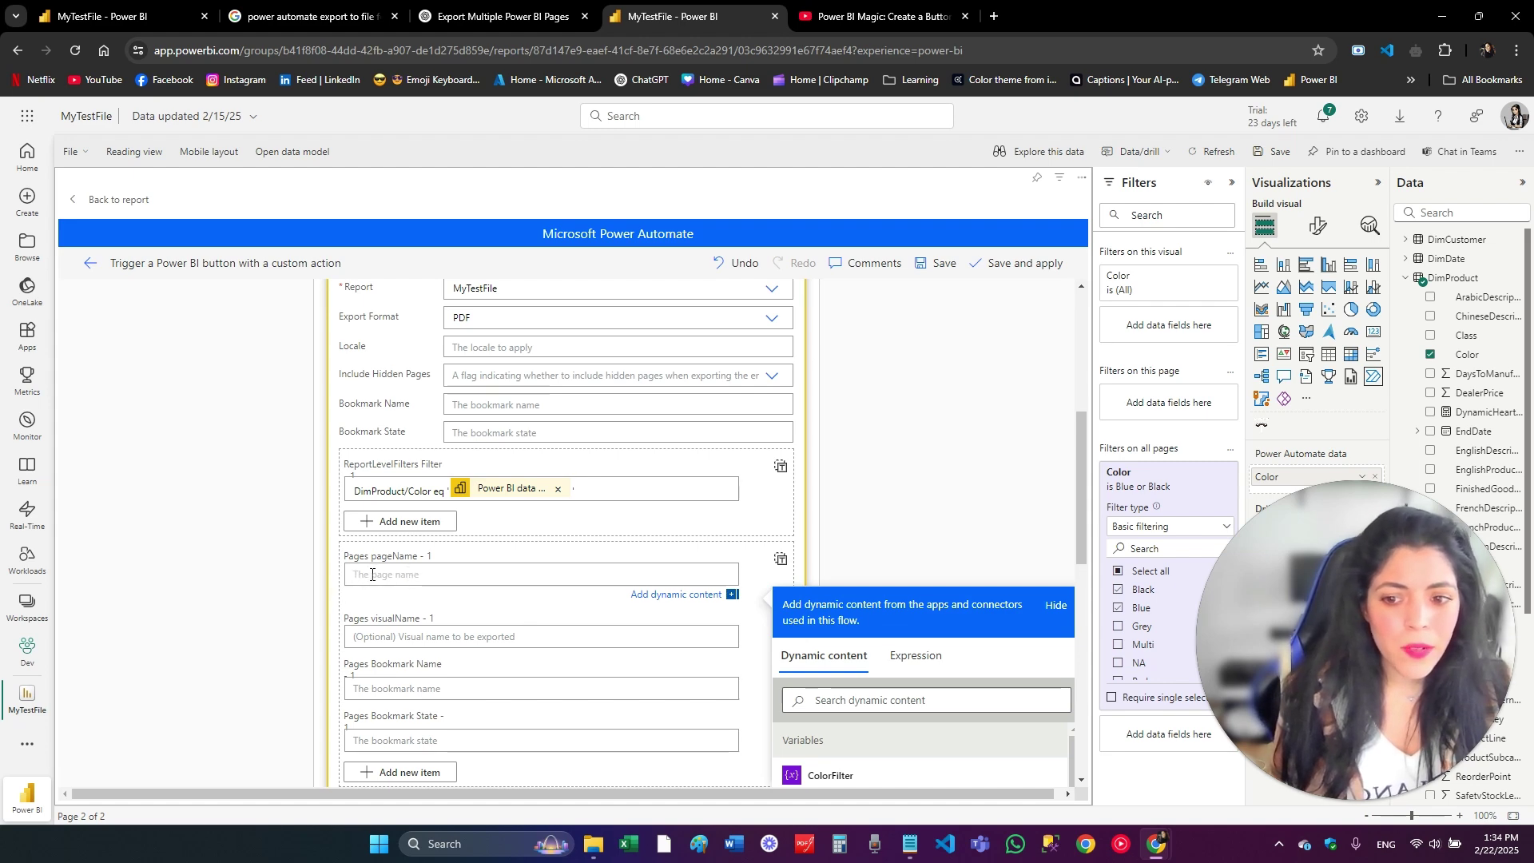
click(112, 16)
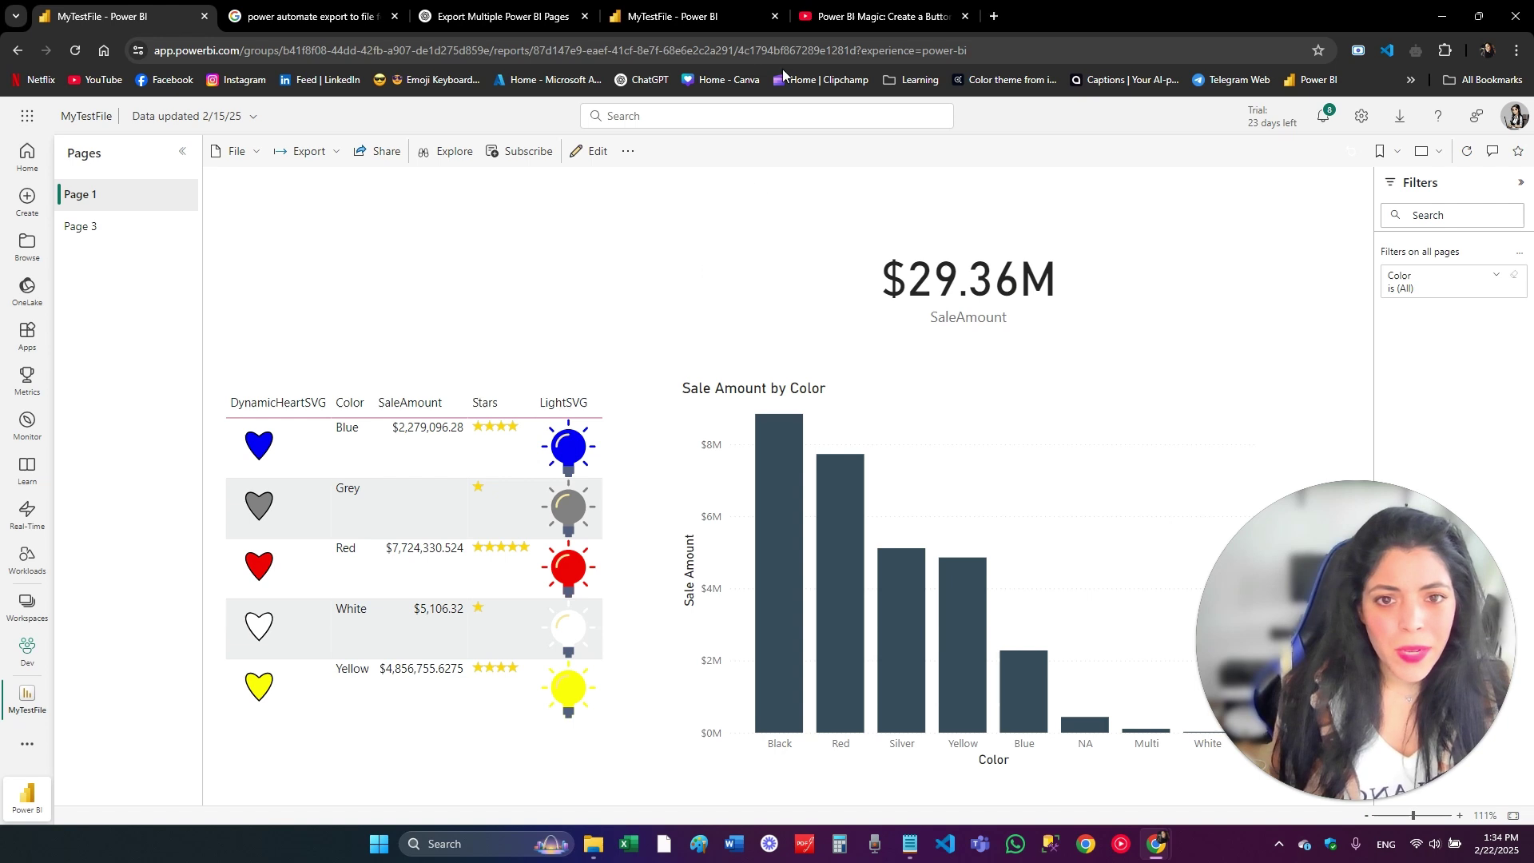
Copy the Page 1 and Page 3 IDs from the report's web address
drag(737, 51, 850, 68)
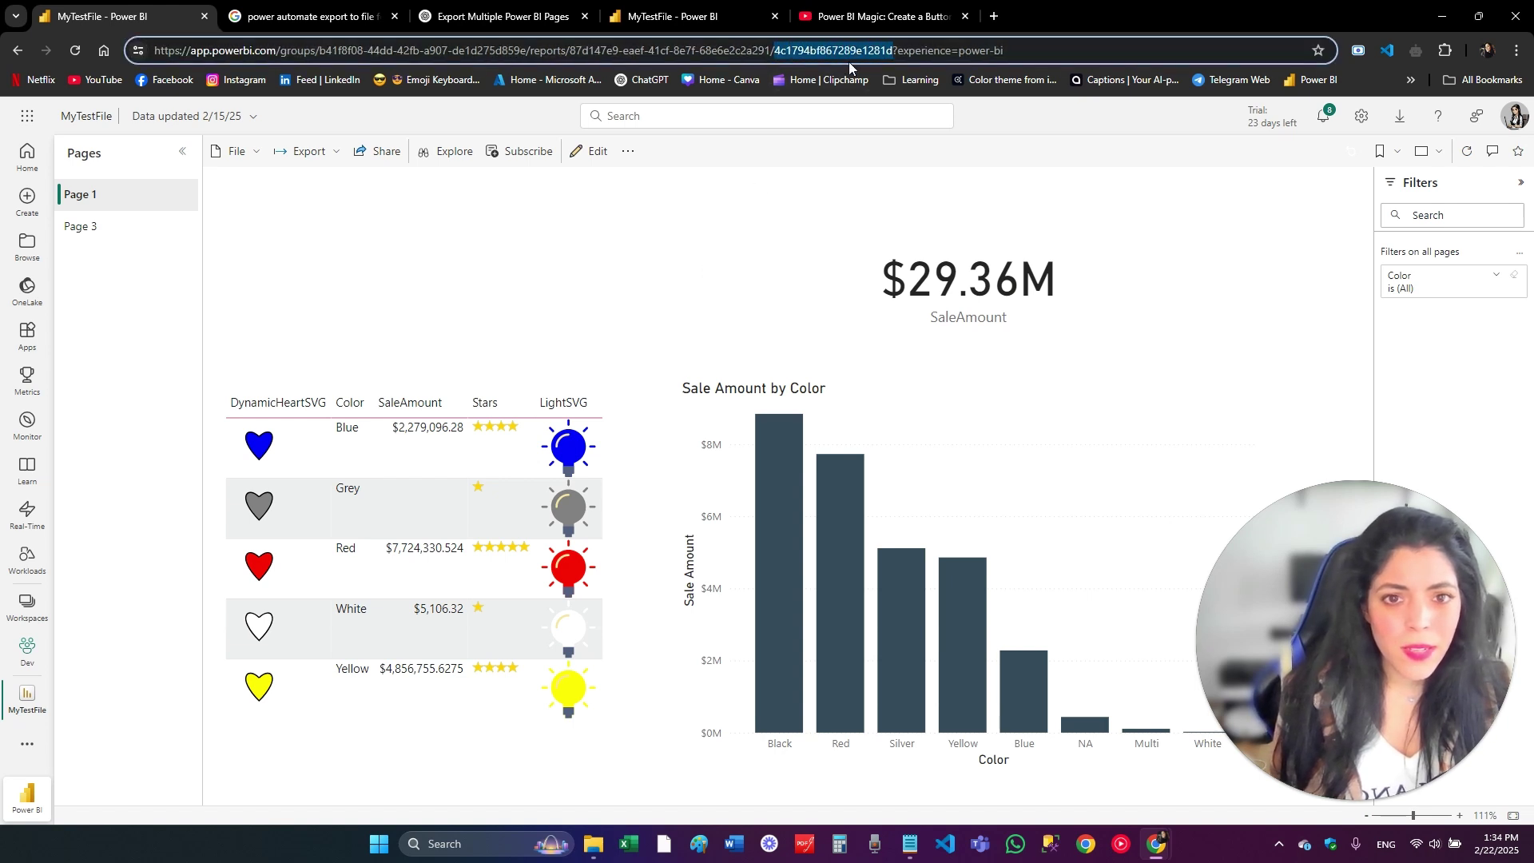
double_click(870, 56)
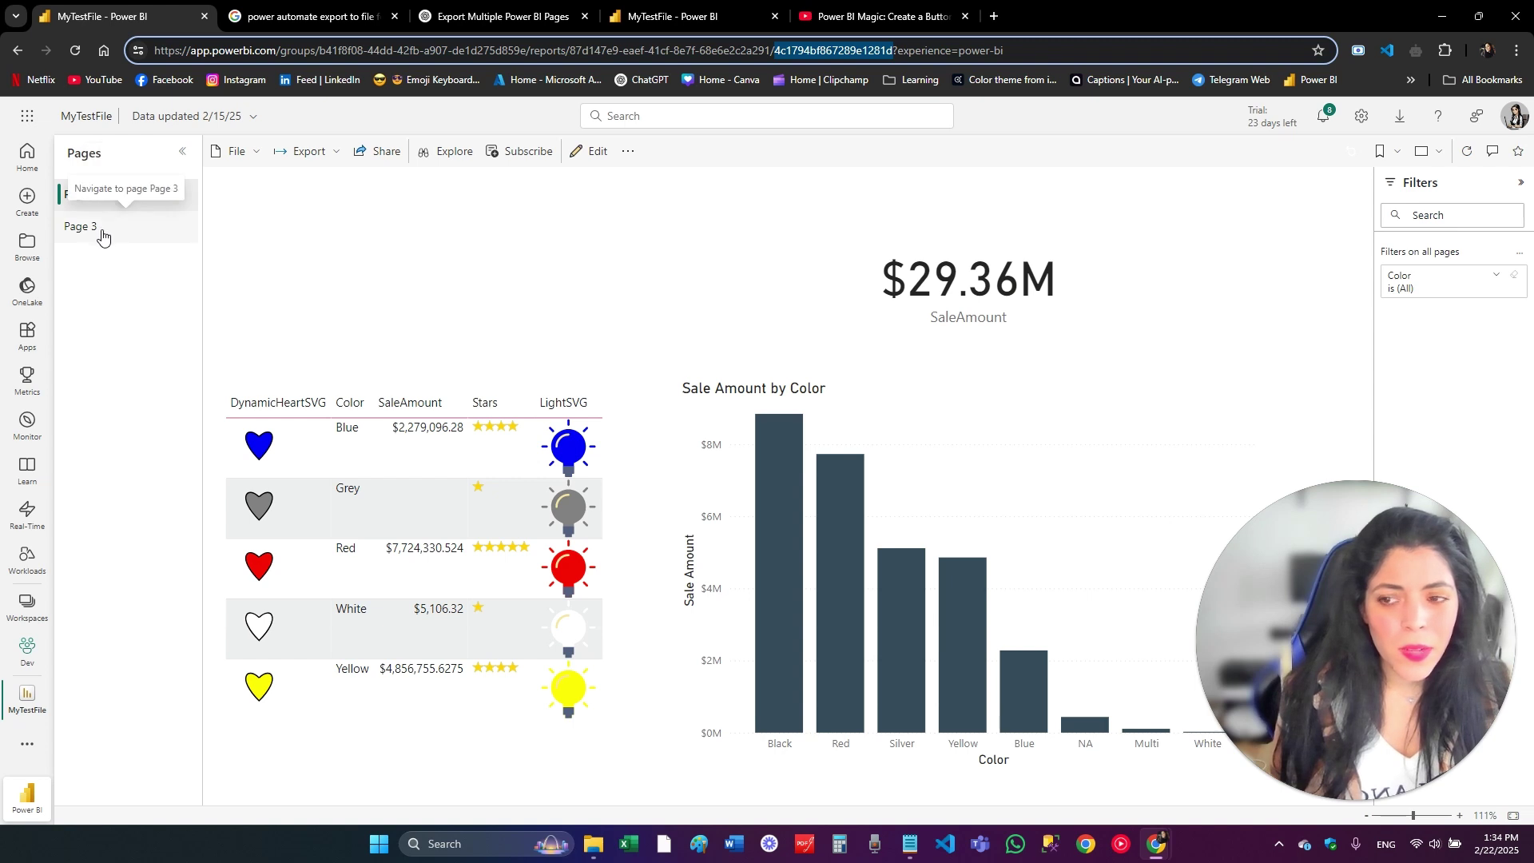
click(148, 235)
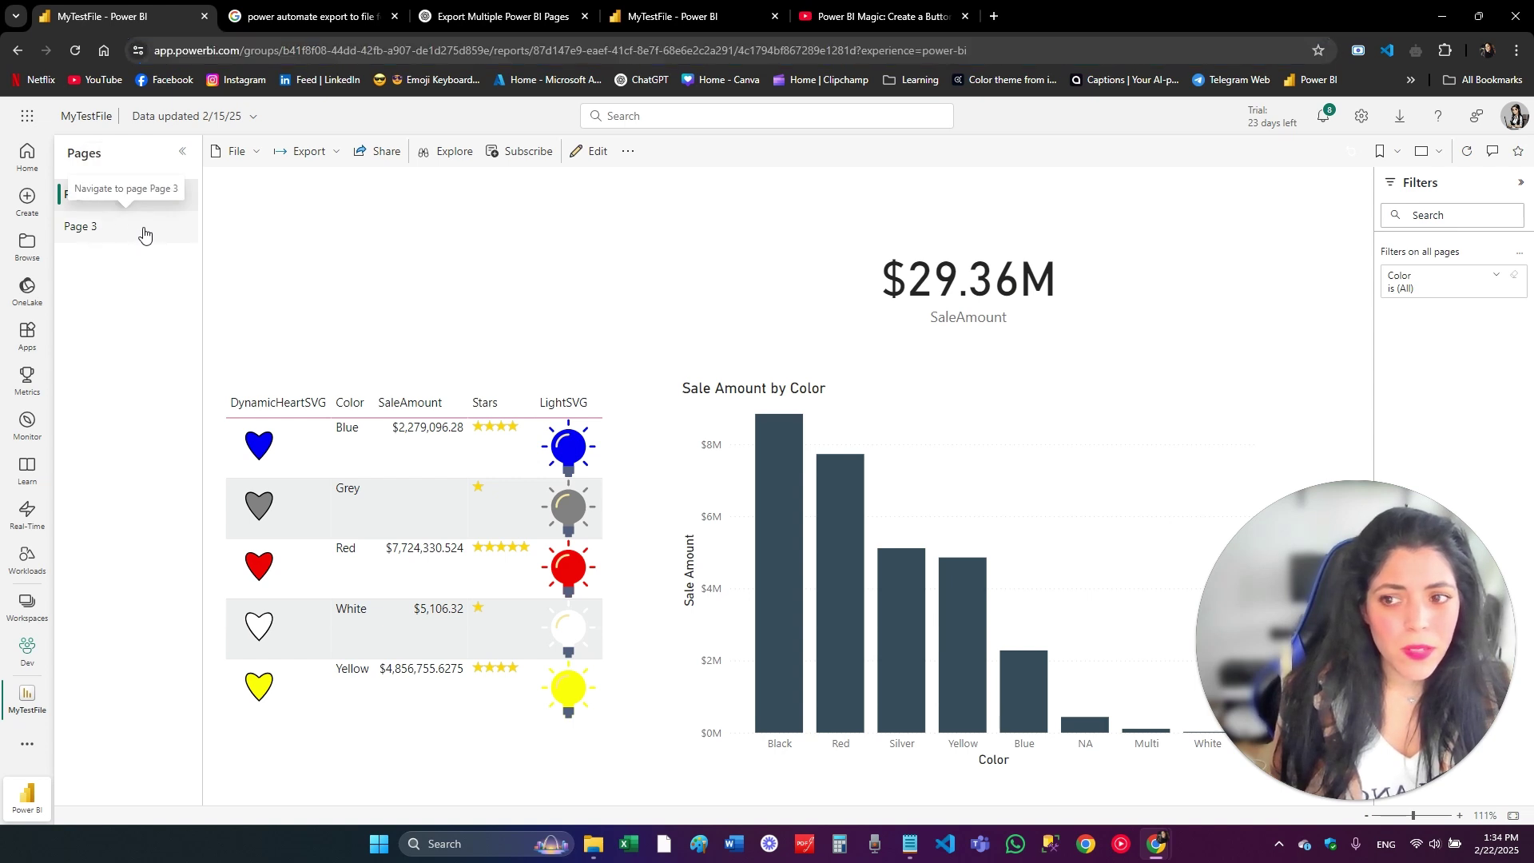
drag(741, 50, 857, 54)
key(ctrl+c)
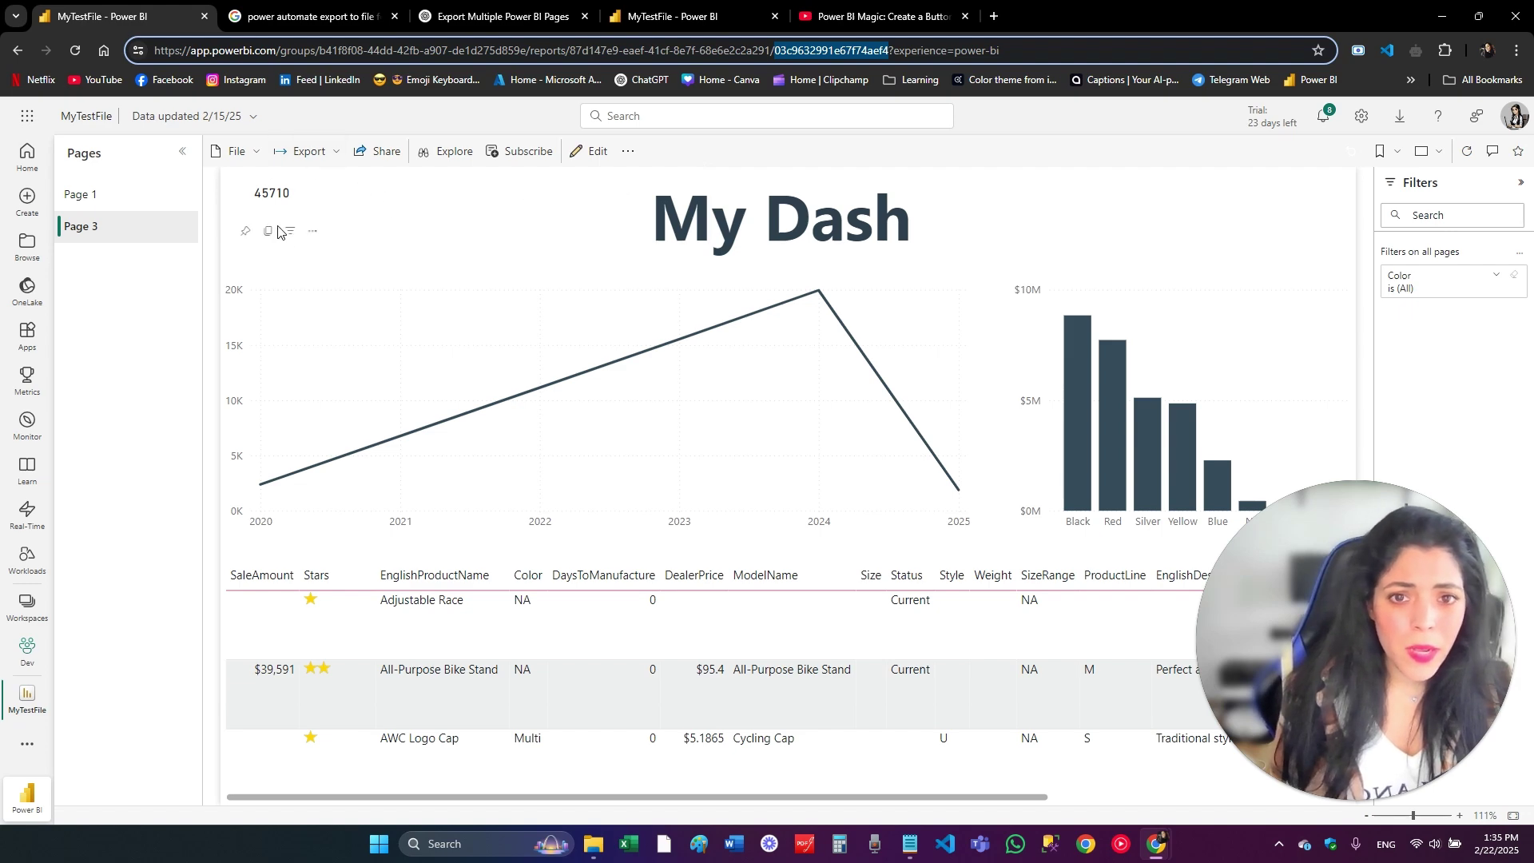
click(668, 18)
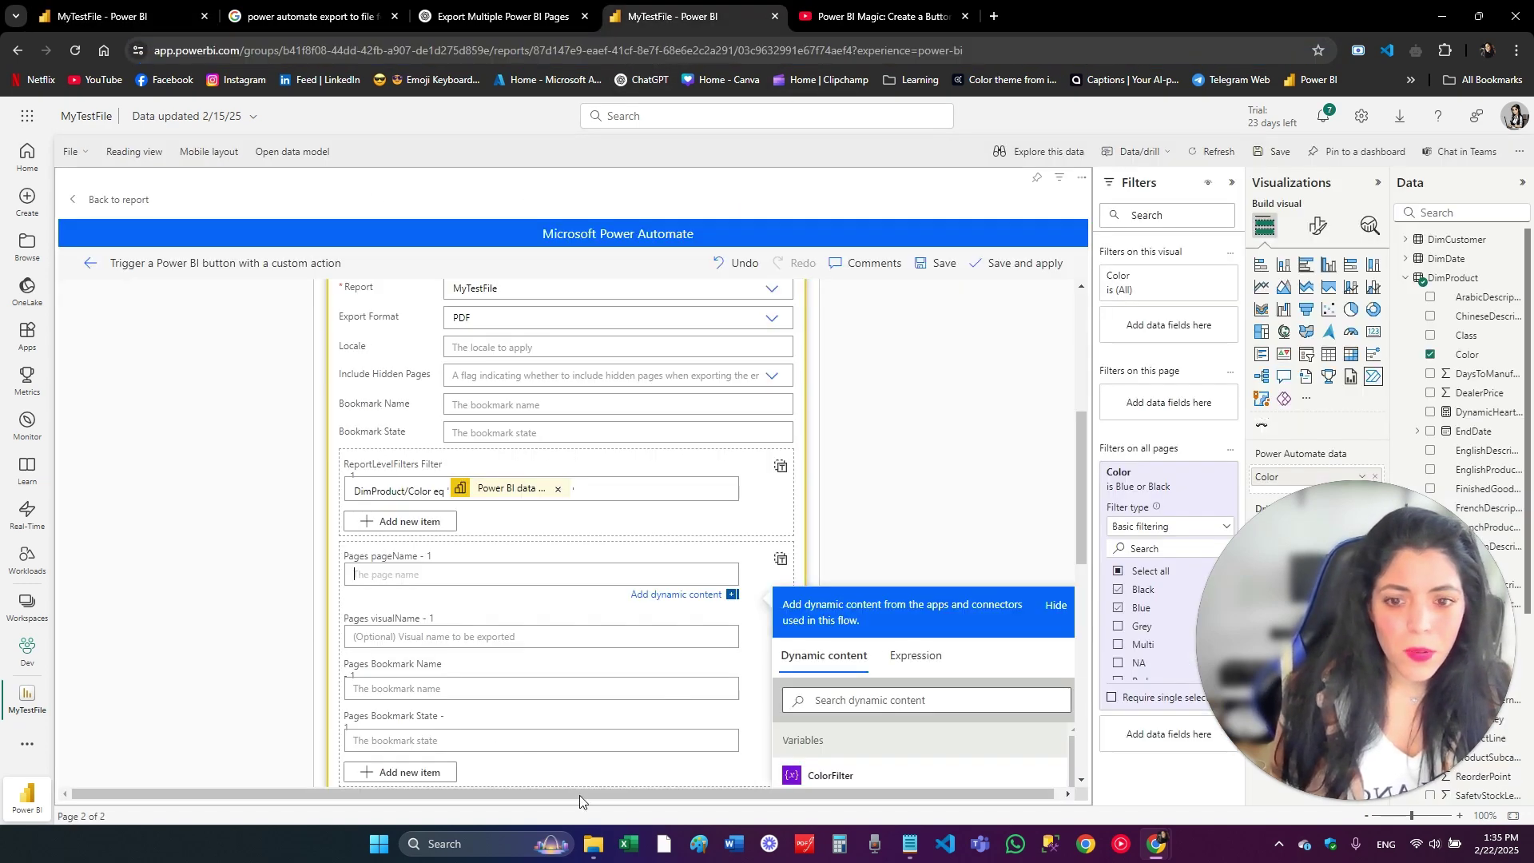
Paste the page ID into pageName and switch Pages to entire-array input
key(ctrl+v)
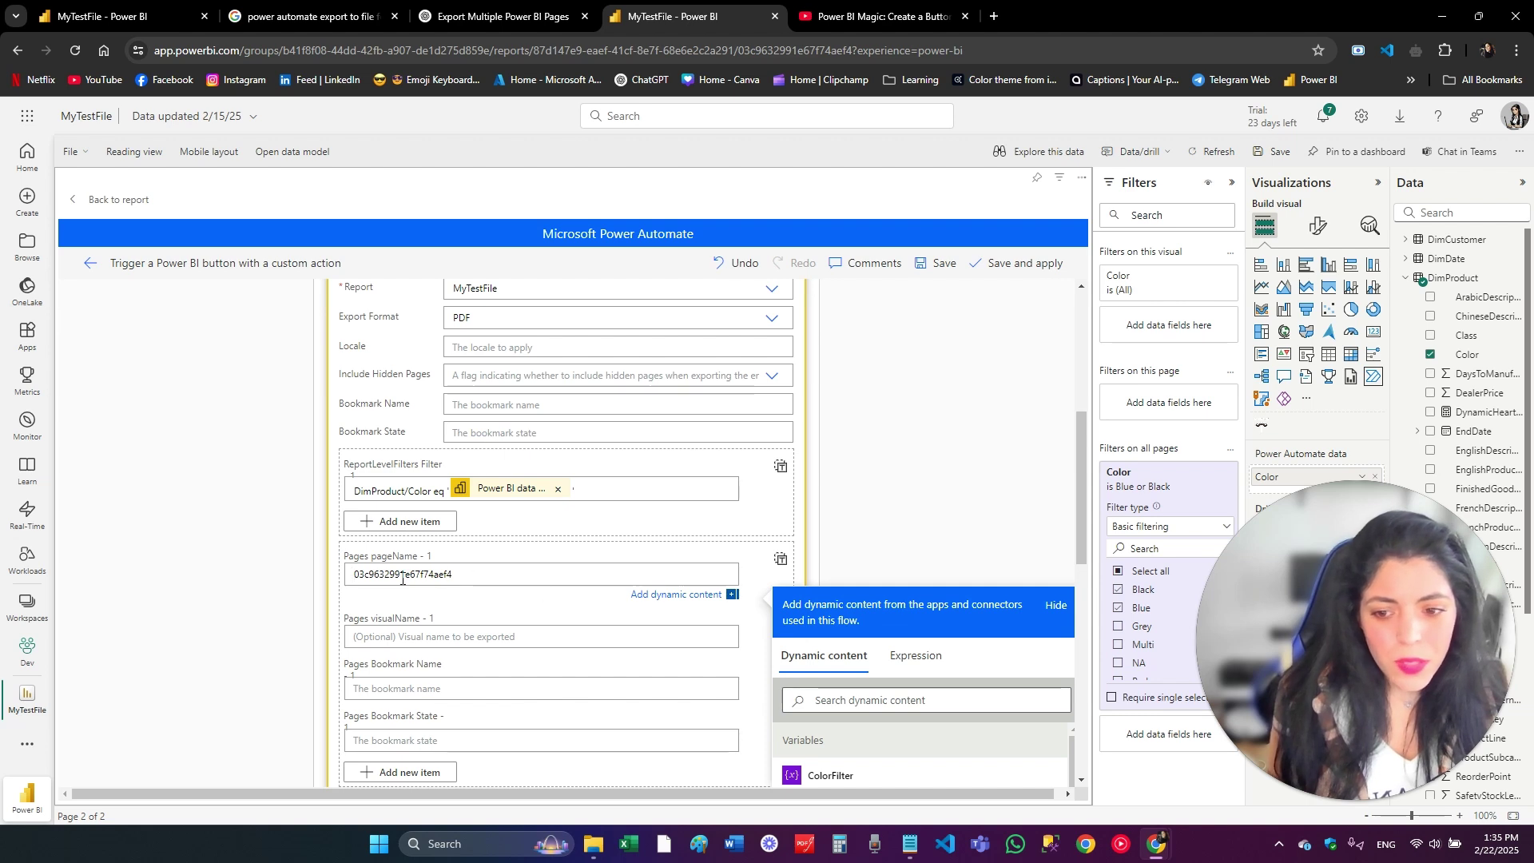
click(781, 560)
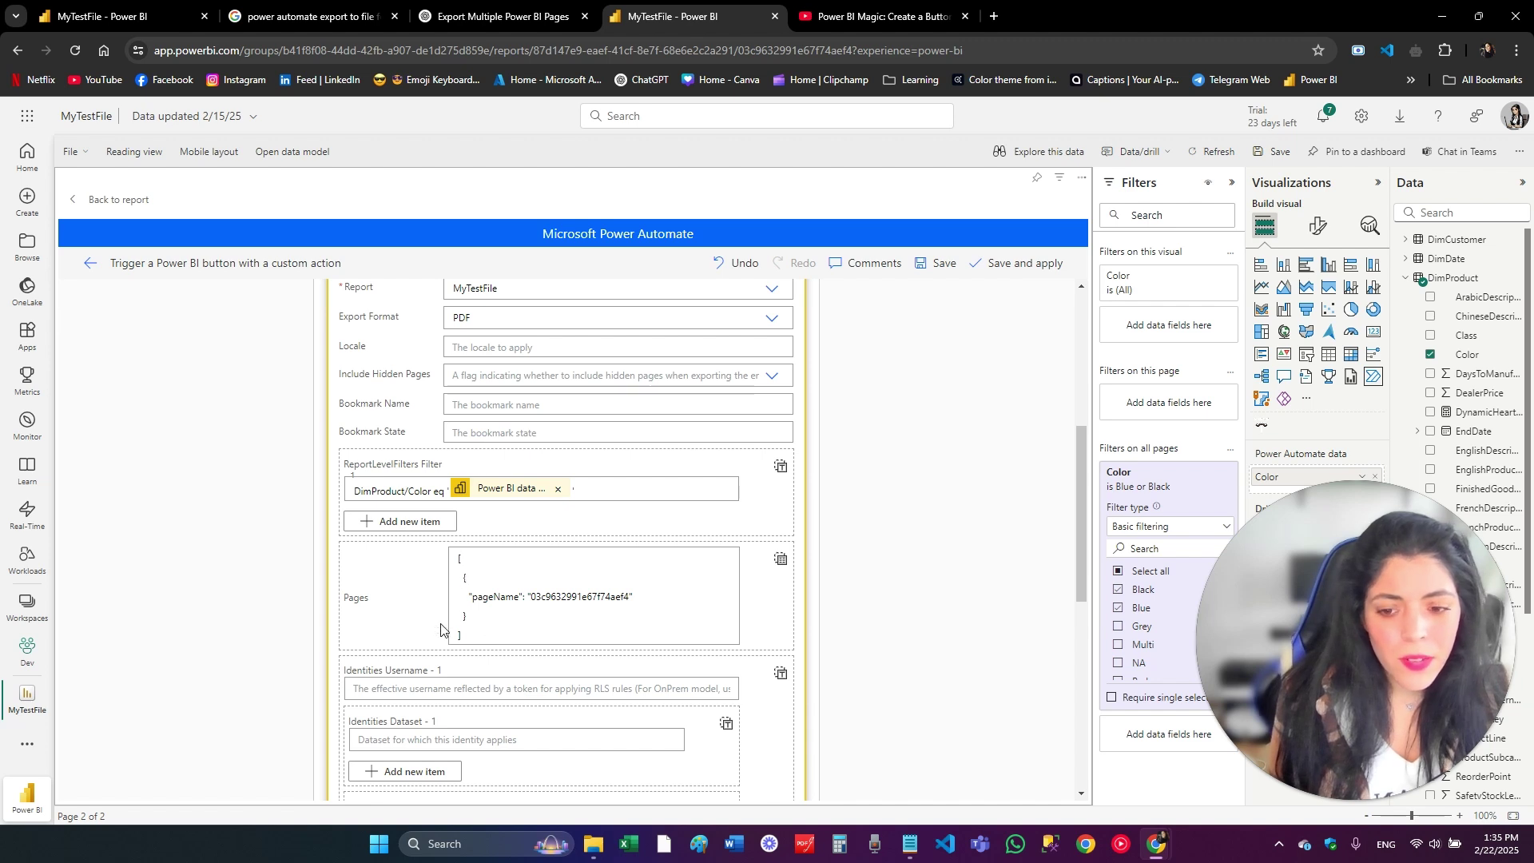
click(497, 657)
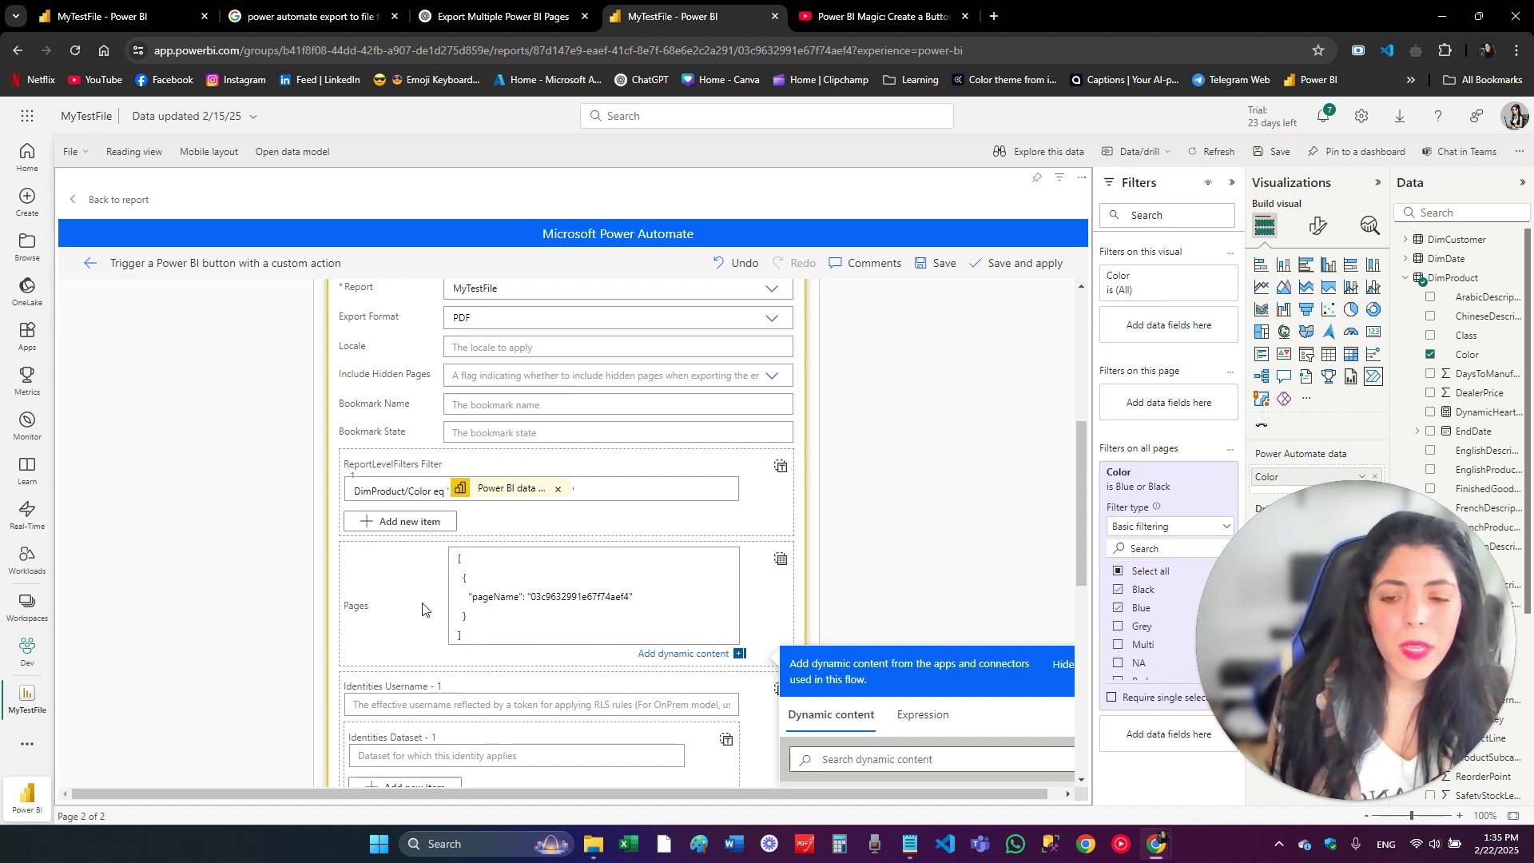
Add a second pageName object so Pages lists 03c9632991e67f74aef4 and 4c1794bf867289e1281d
key(ctrl+a)
text([   {     "pageName": "03c9632991e67f74aef4"   },   {     "pageName": "4c1794bf867289e1281d"   } ])
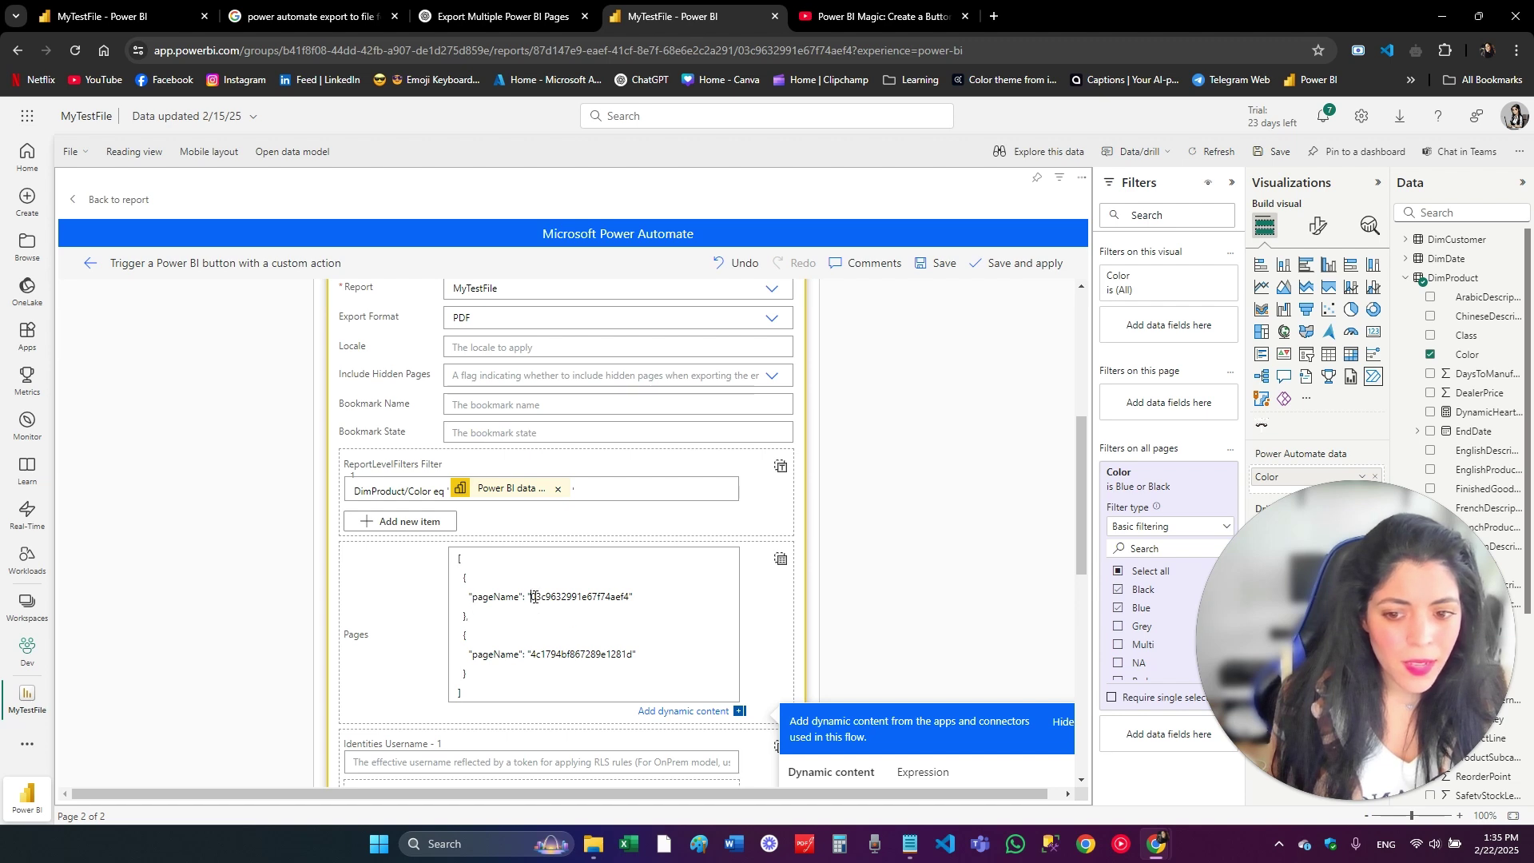
drag(531, 597, 633, 597)
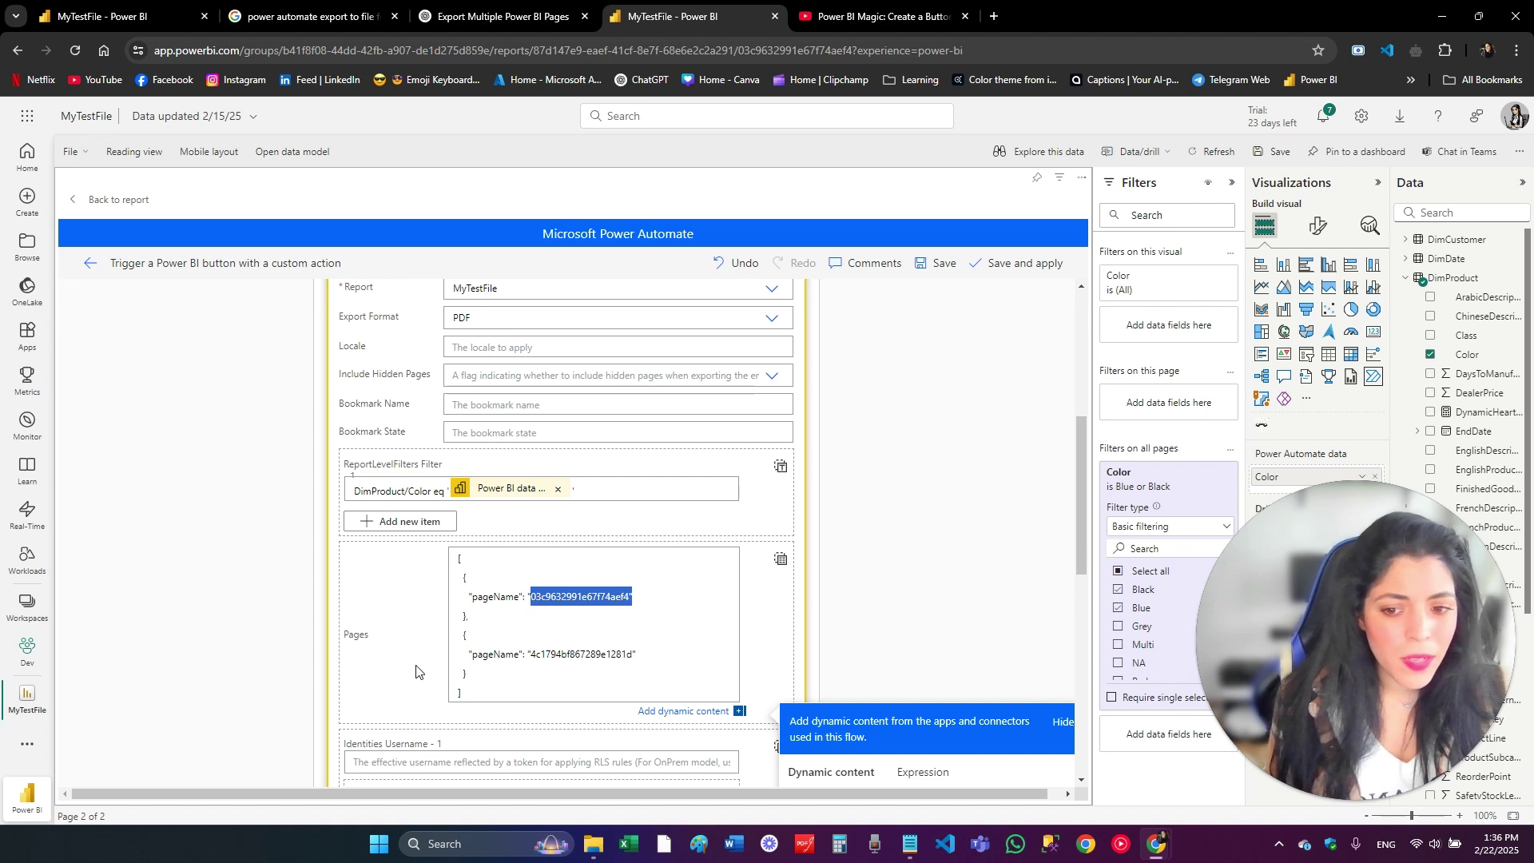
mouse_move(473, 655)
mouse_down()
mouse_move(500, 654)
mouse_move(460, 635)
mouse_up()
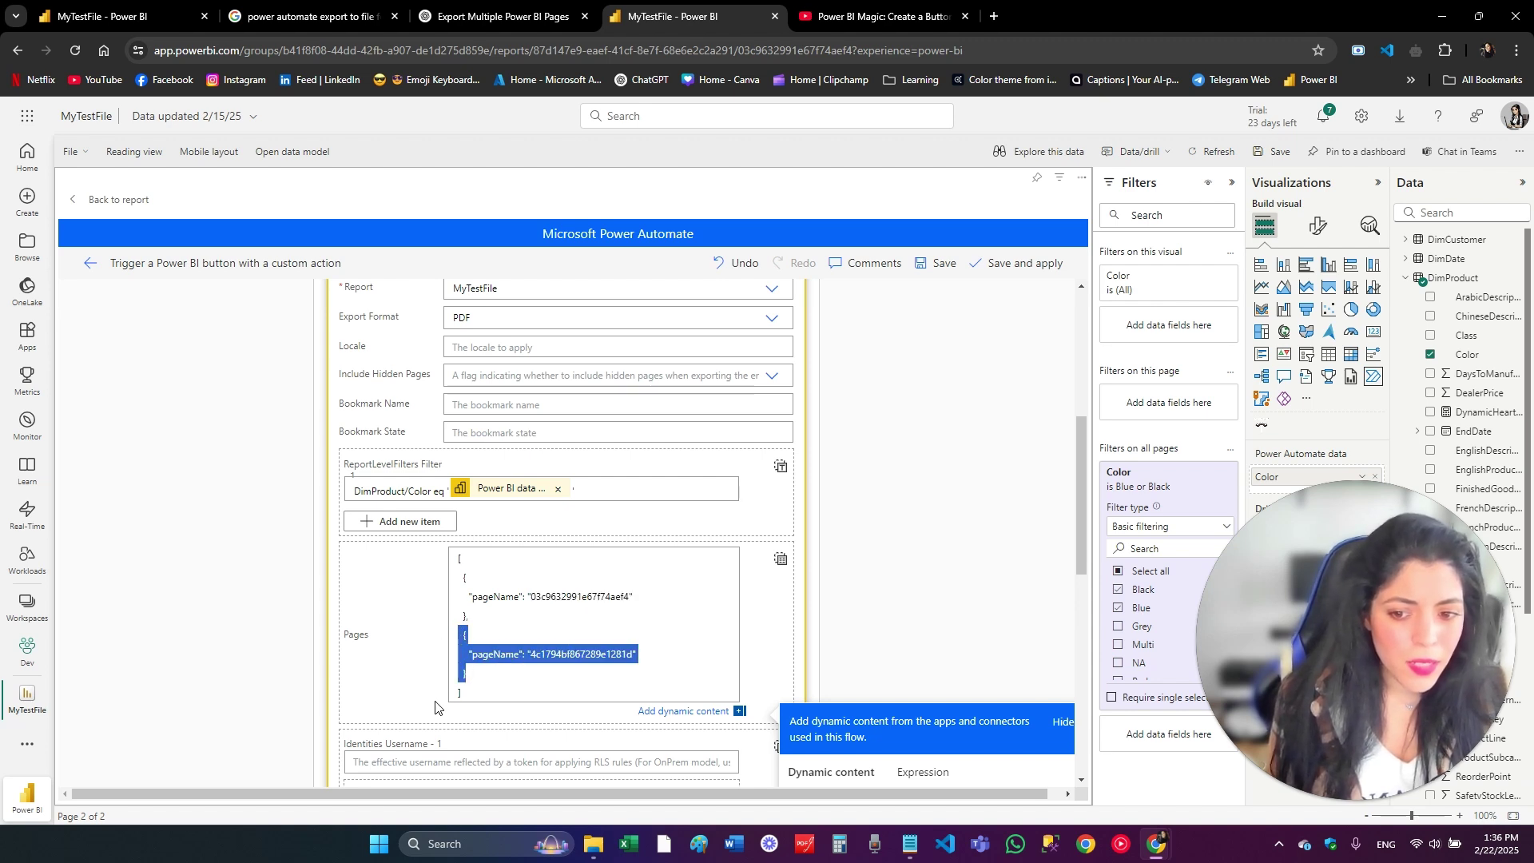
click(467, 672)
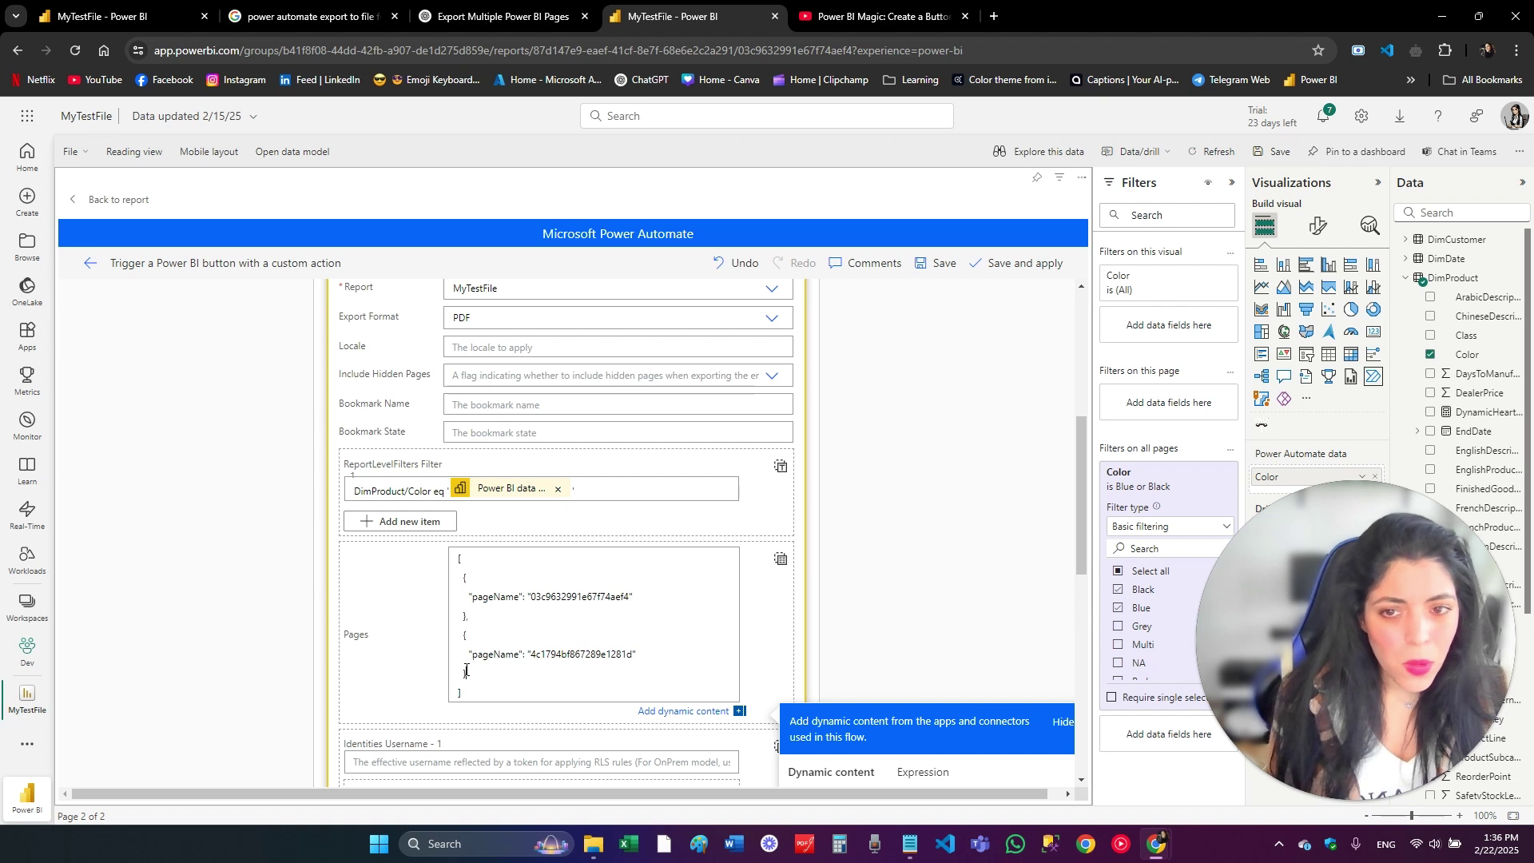
drag(528, 596, 630, 594)
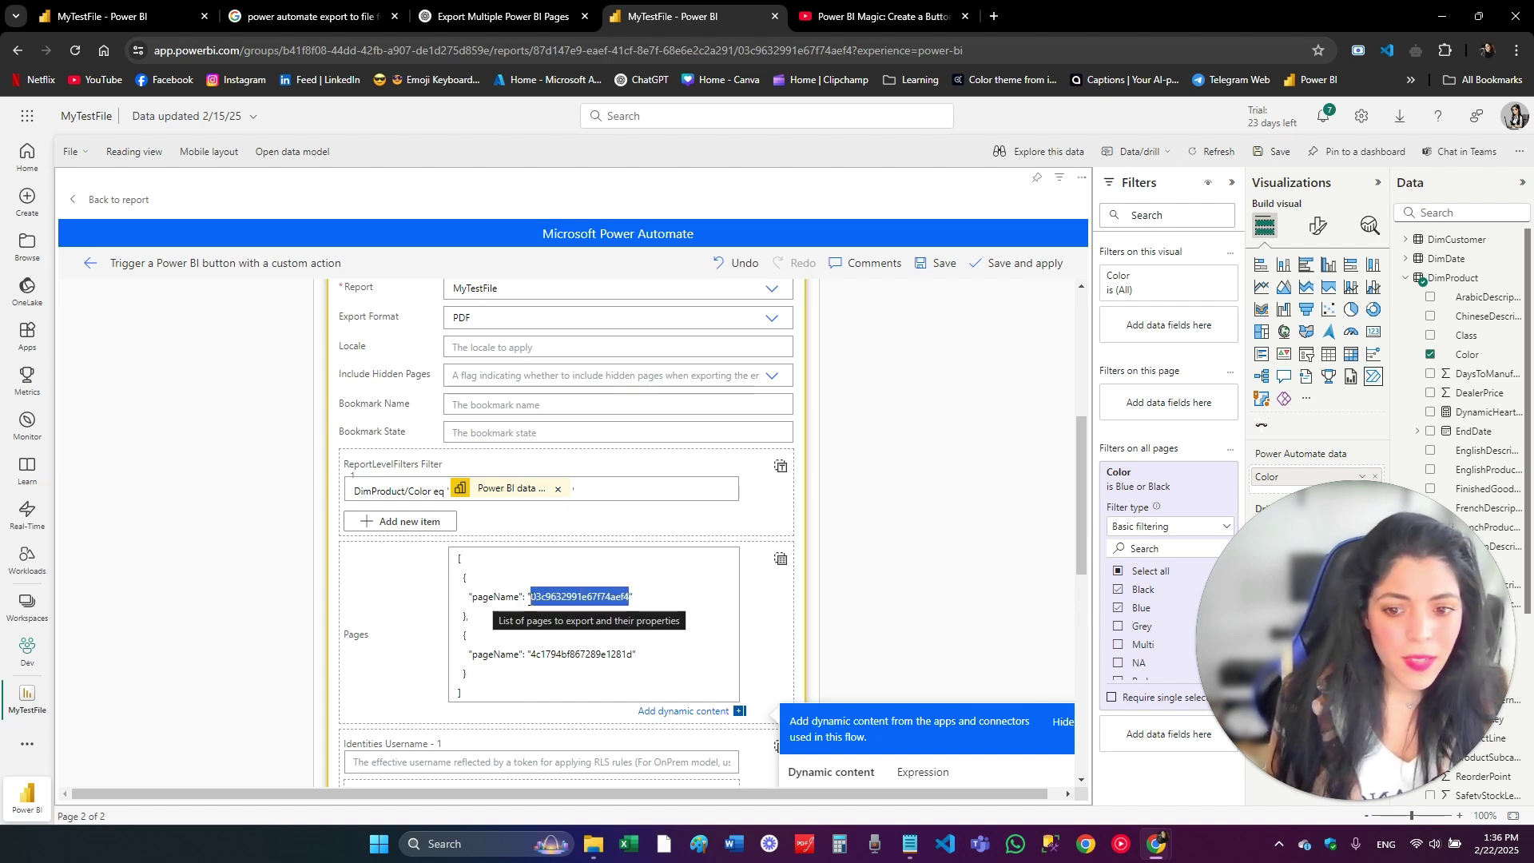
click(166, 24)
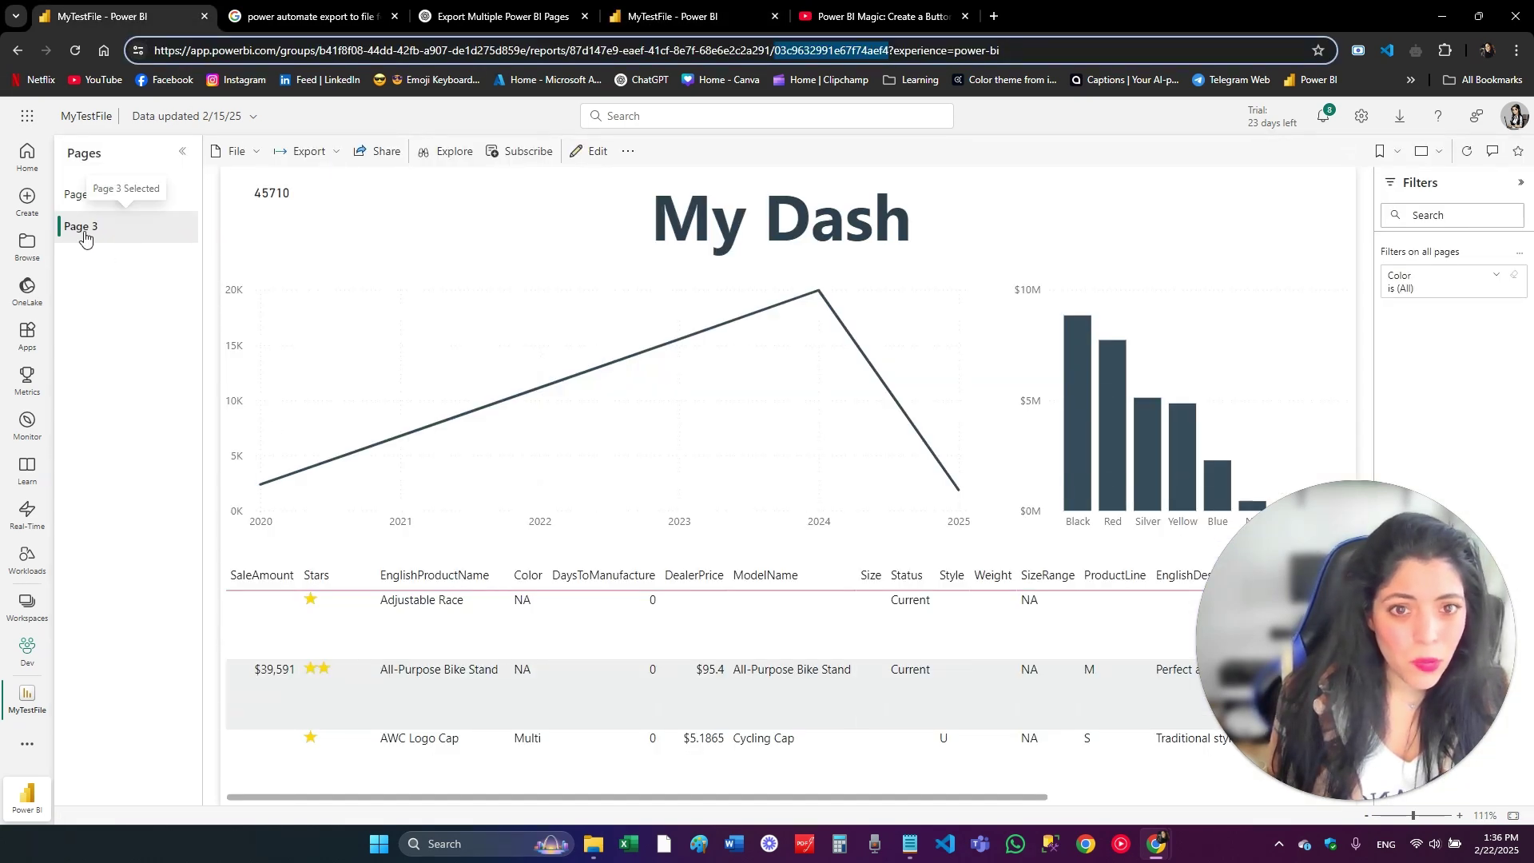
Return to the Power Automate flow tab
click(663, 16)
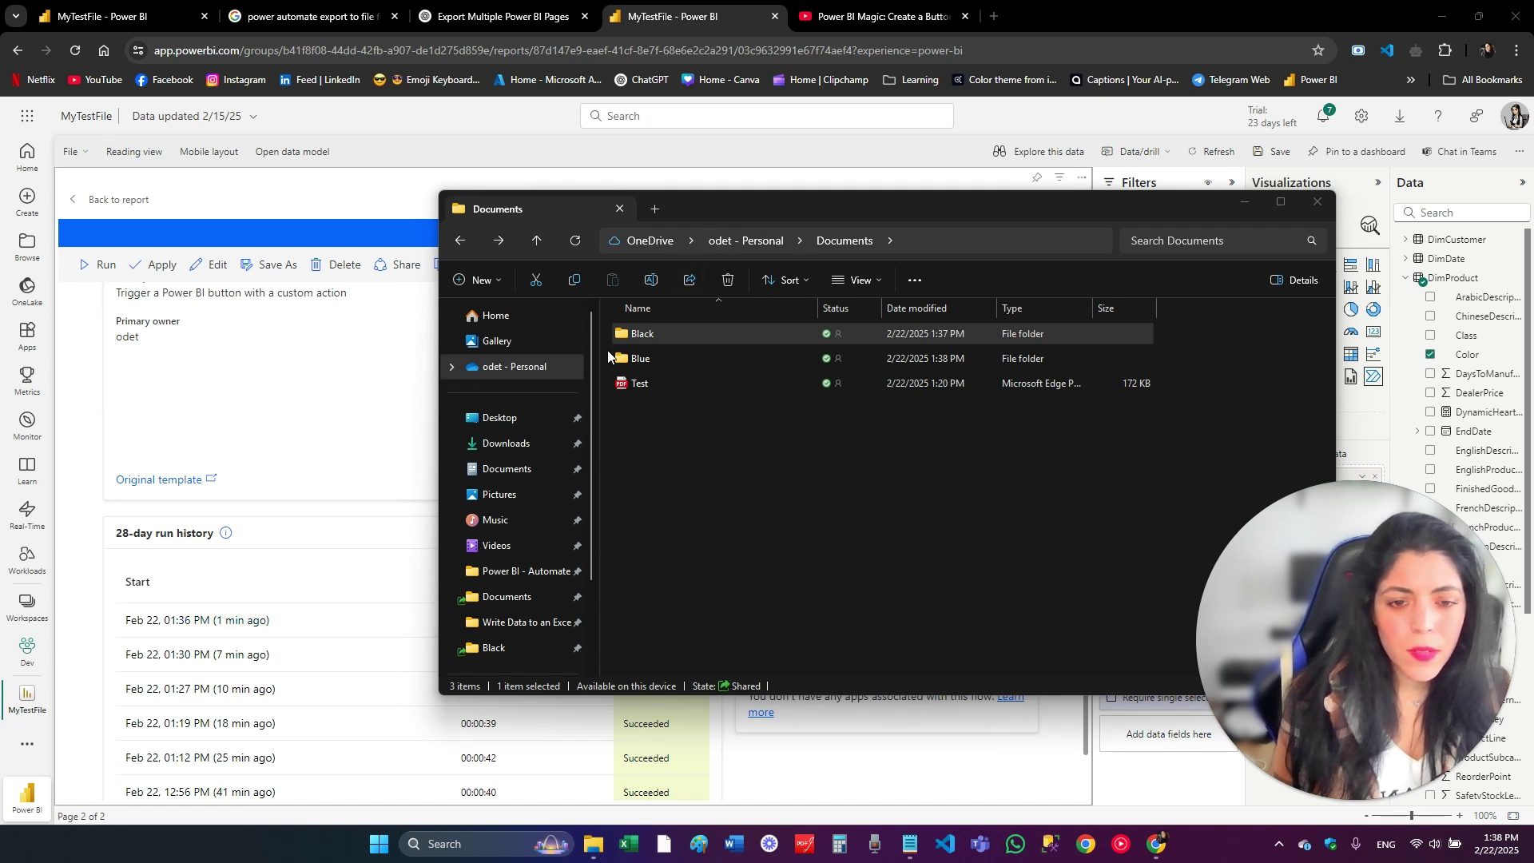
Open Black.PDF from the Black folder and check that both pages show only Black products
click(633, 343)
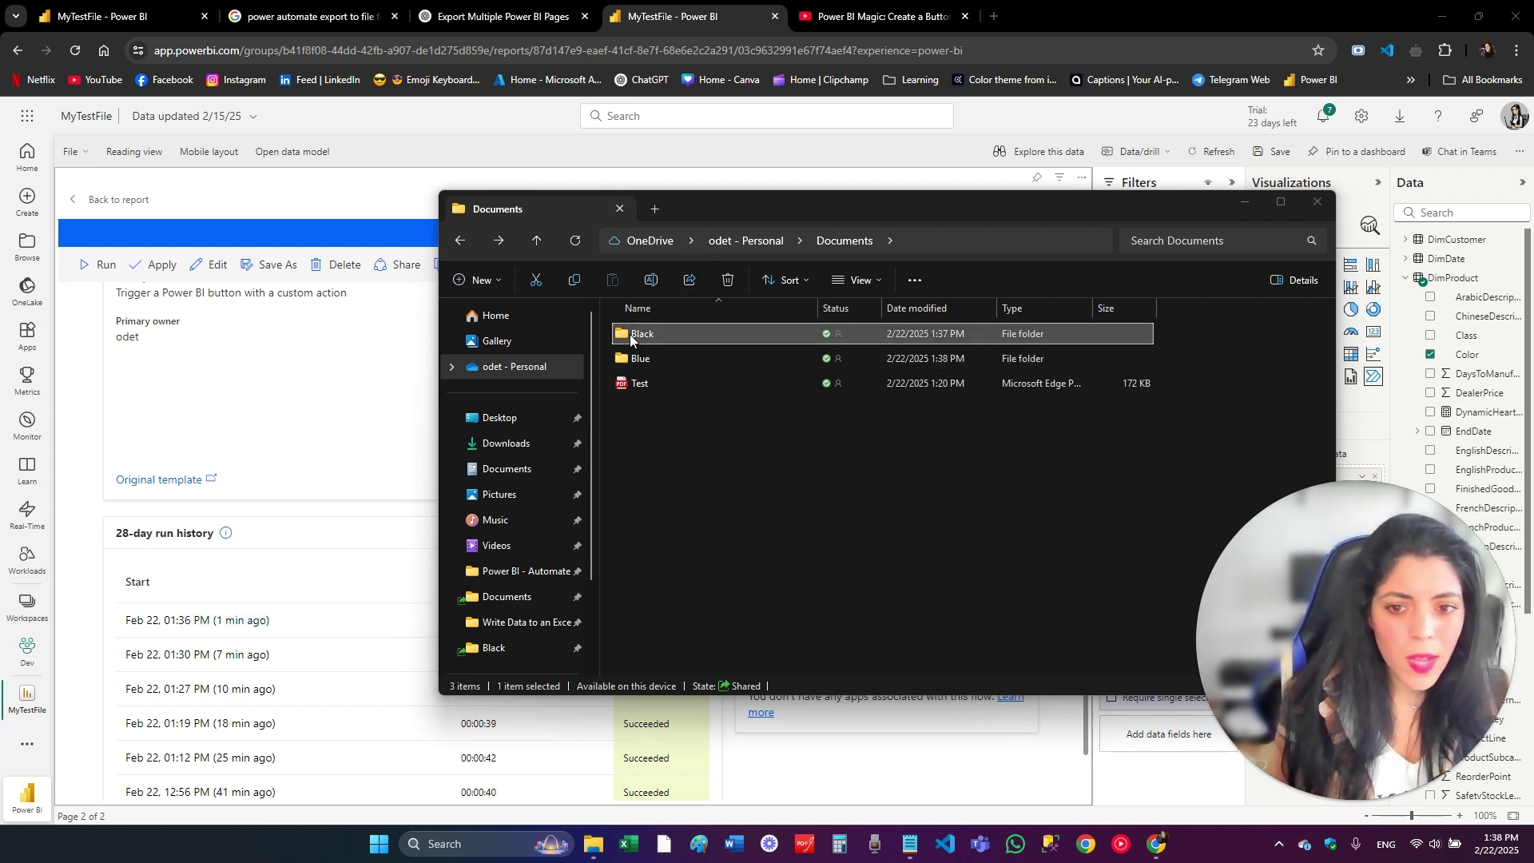
double_click(632, 336)
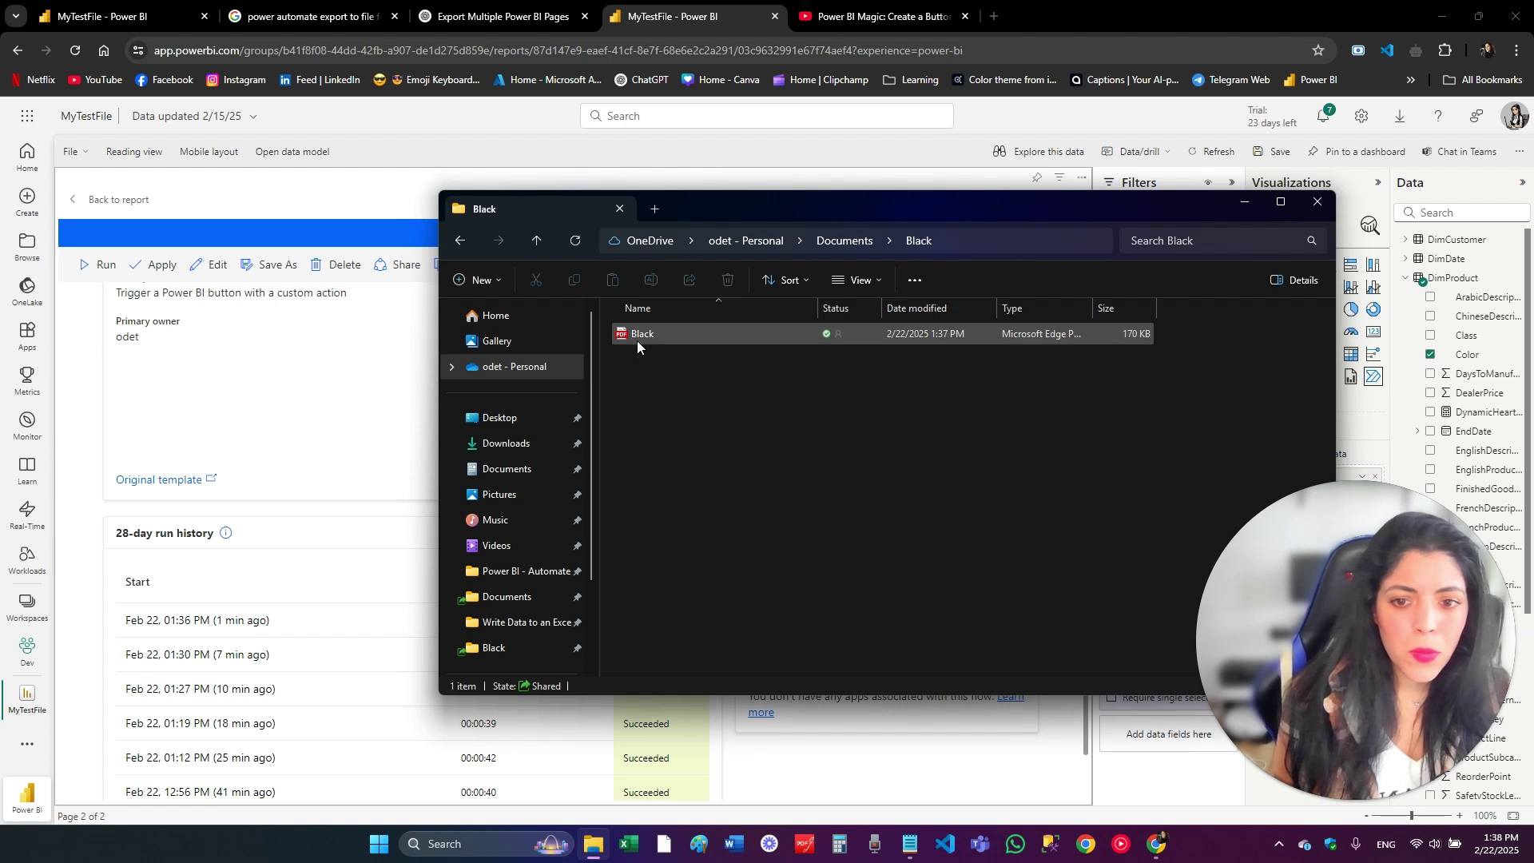
double_click(638, 336)
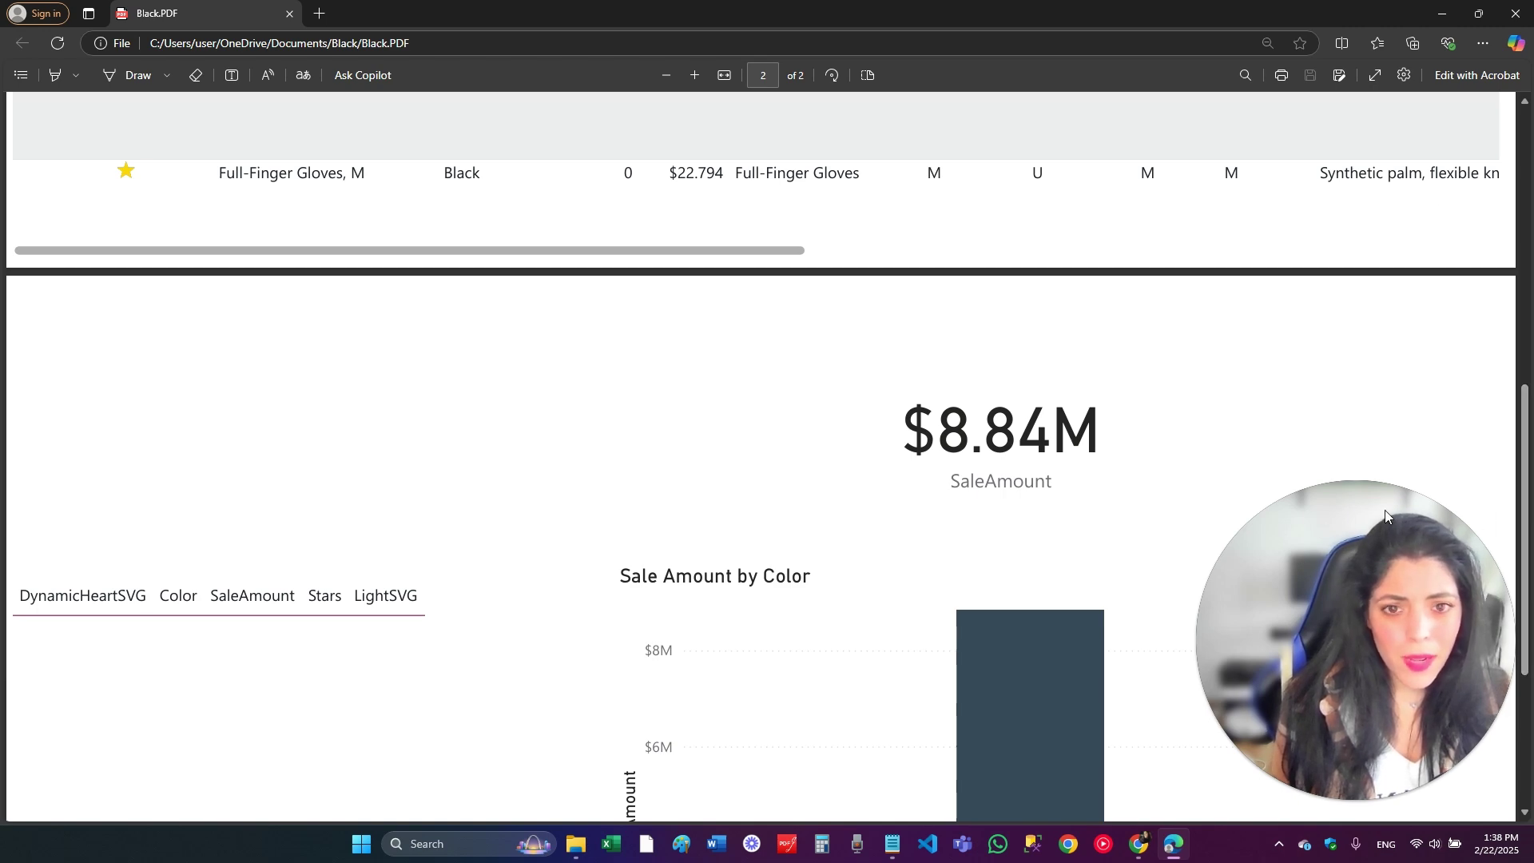
scroll(594, 147, up, 15)
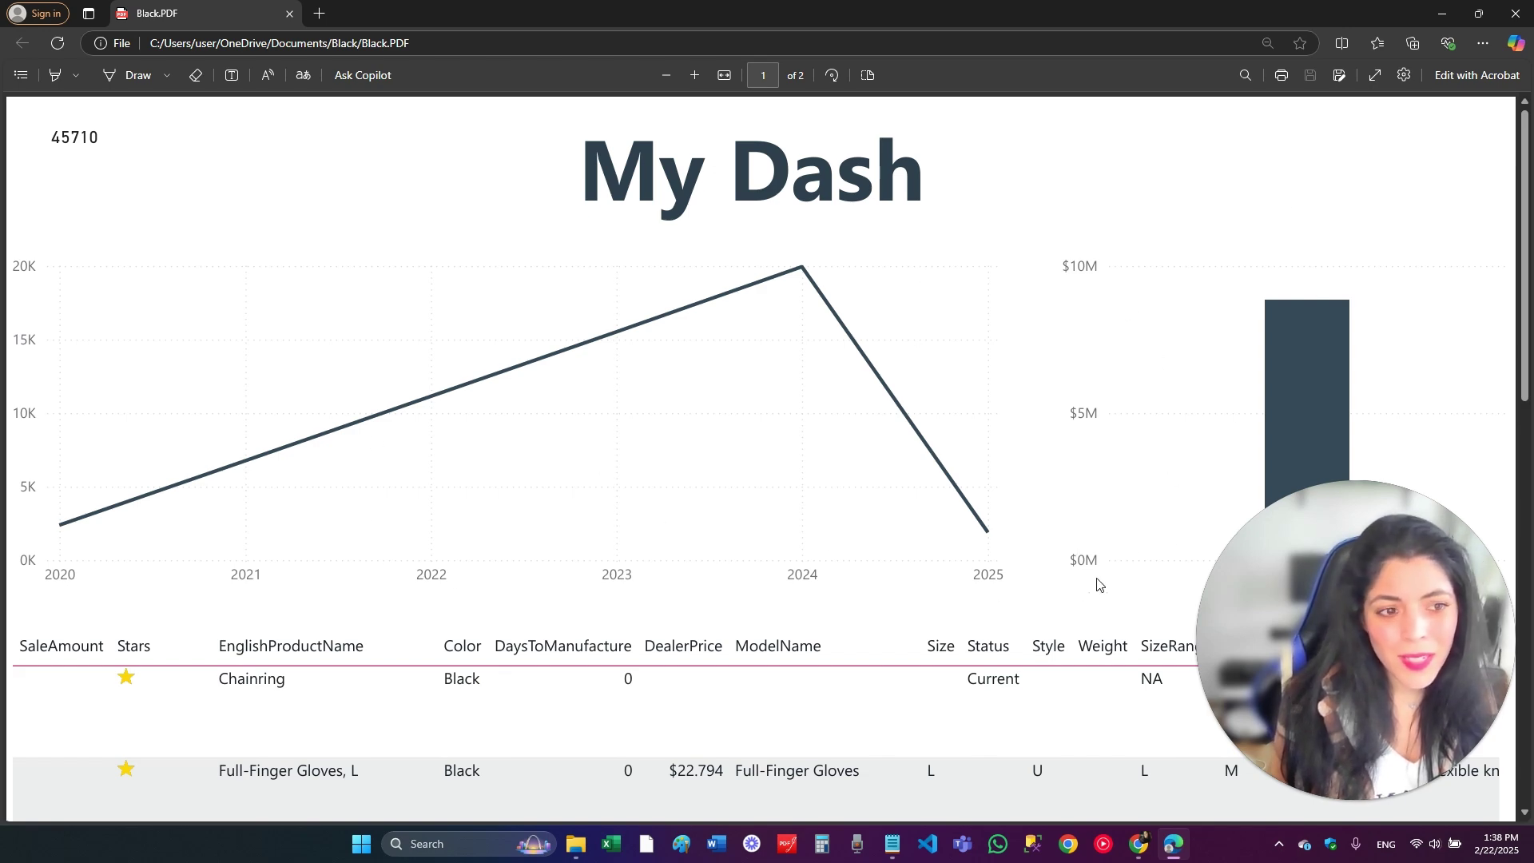
scroll(940, 633, down, 10)
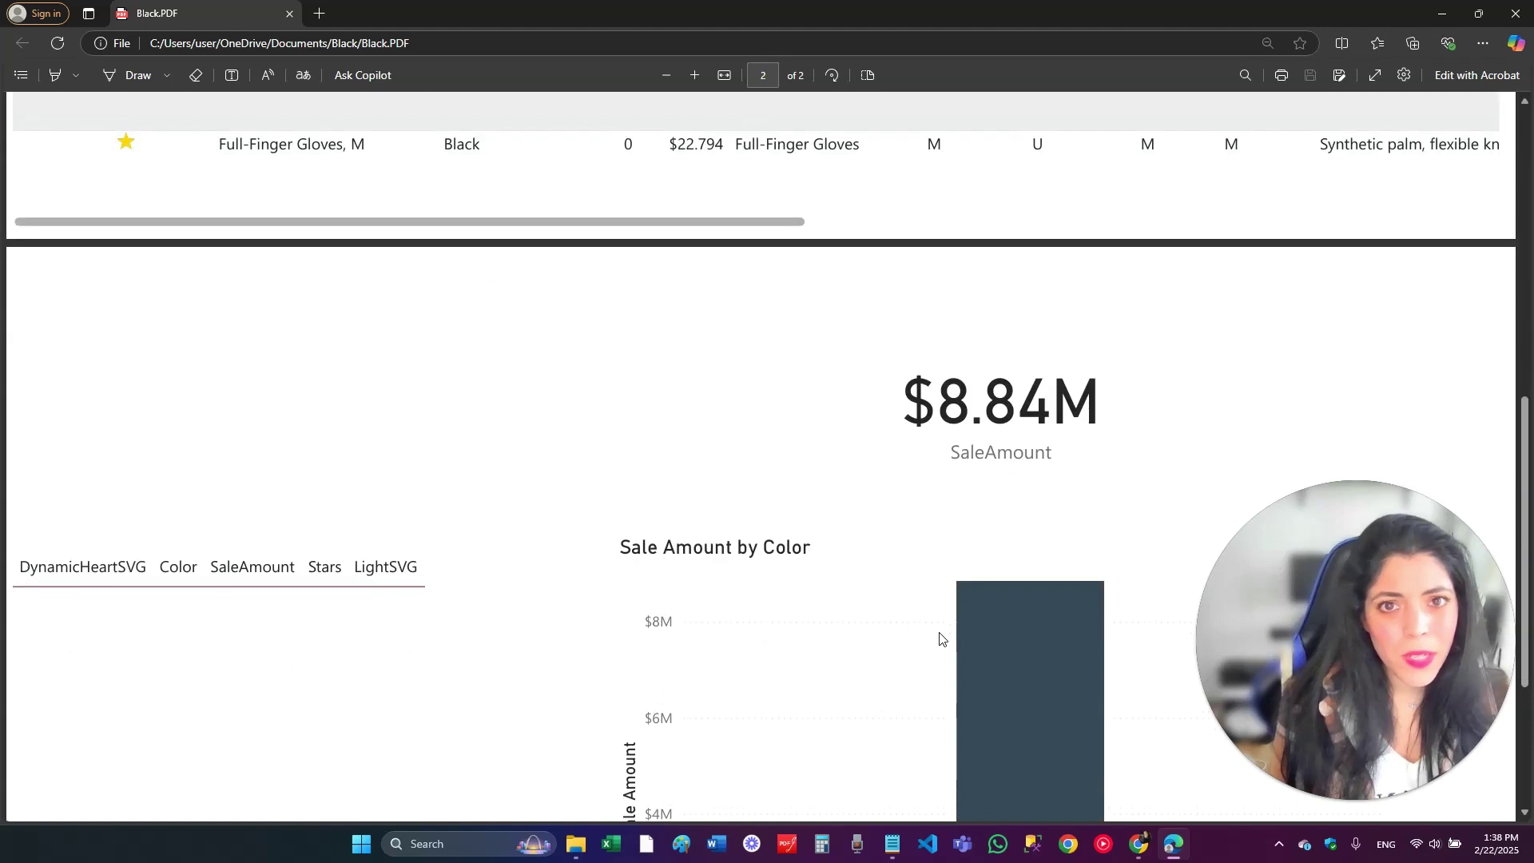
scroll(847, 607, up, 3)
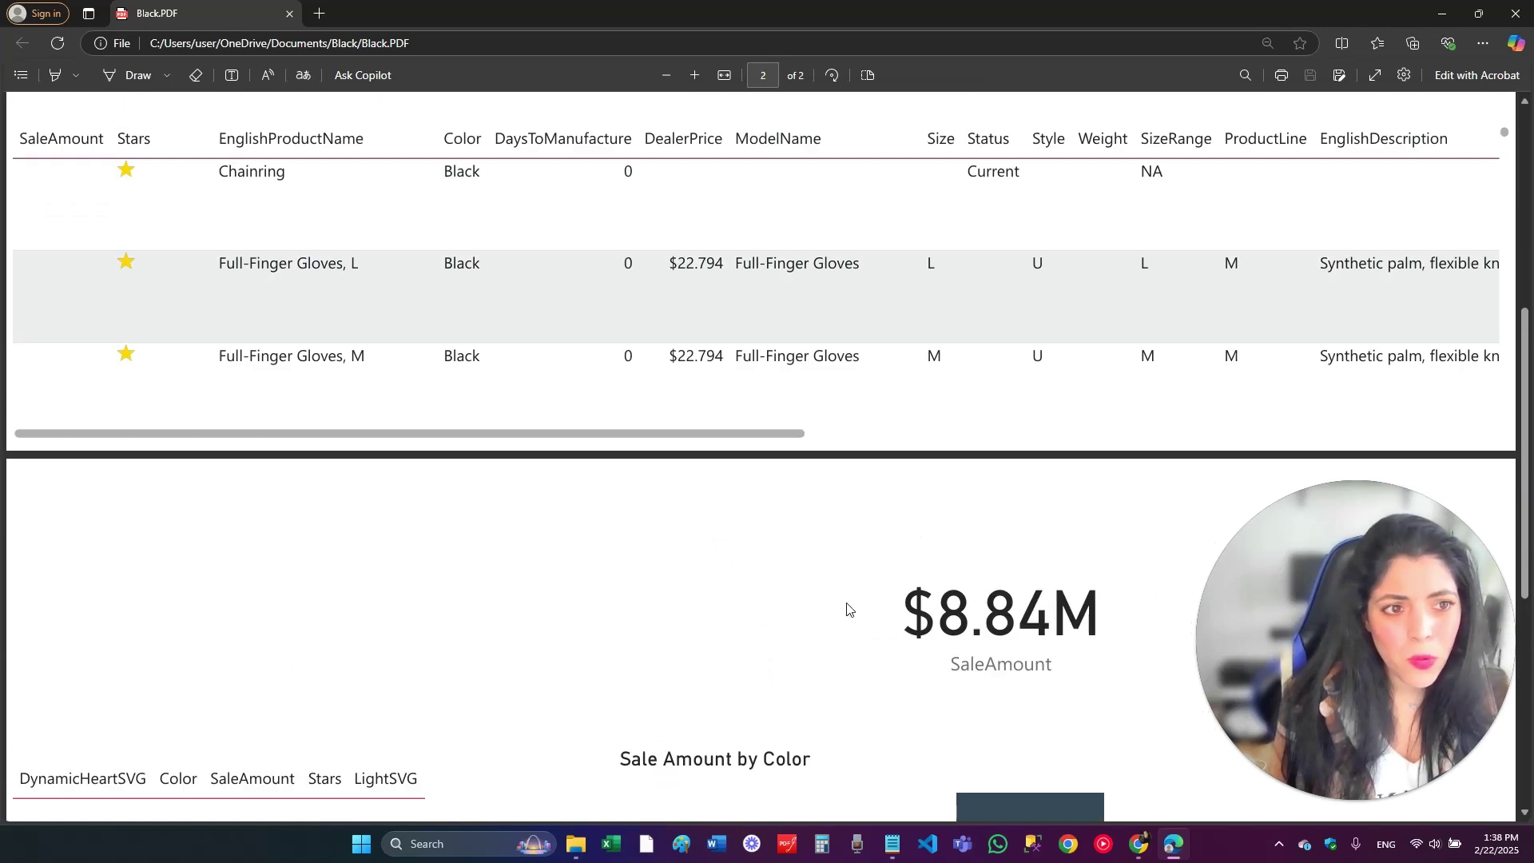
scroll(847, 607, up, 5)
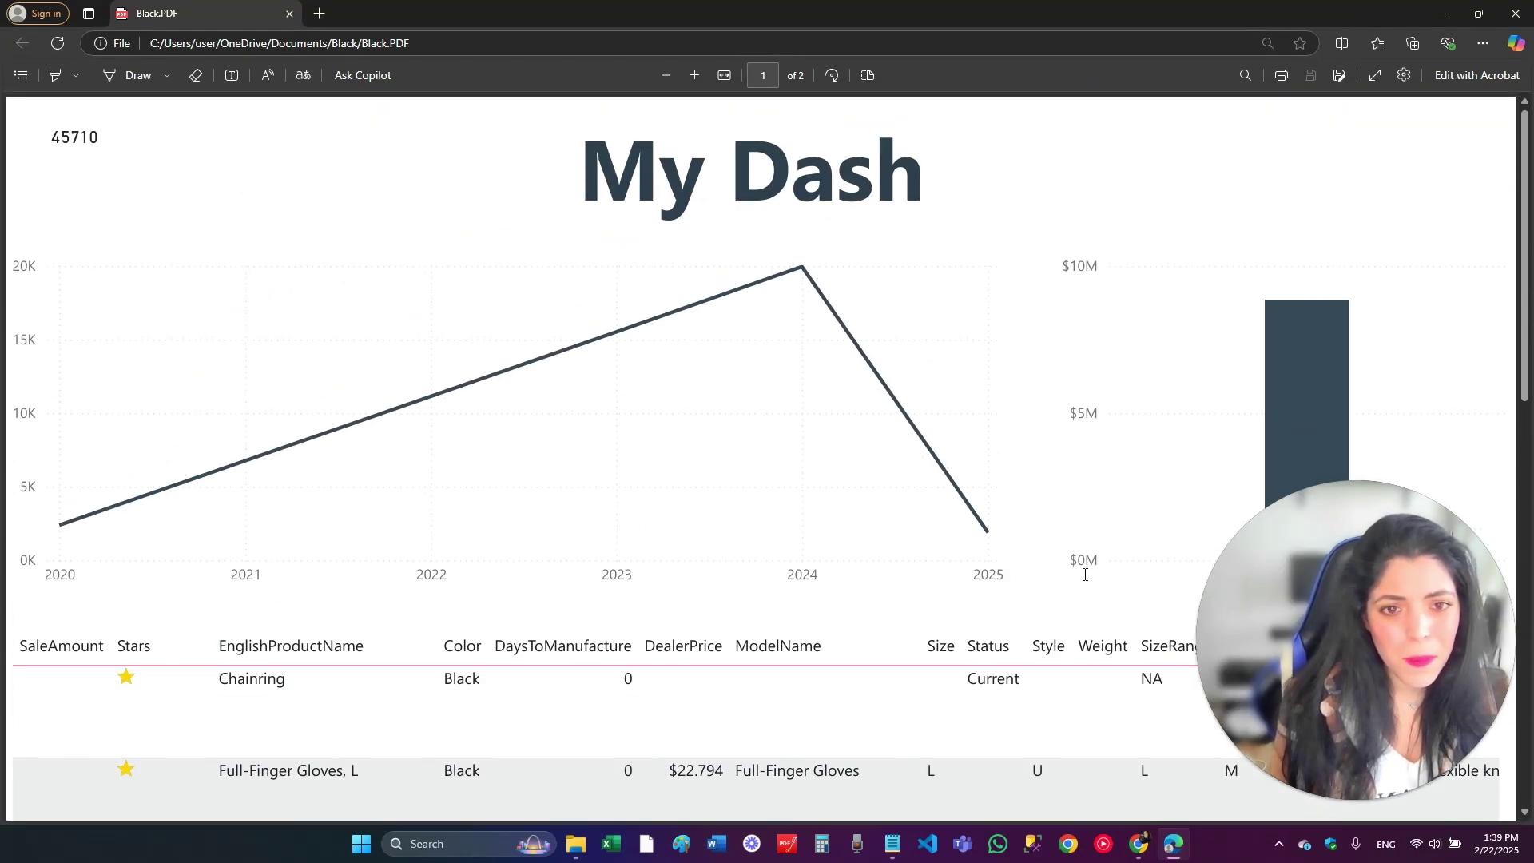
scroll(1085, 575, down, 10)
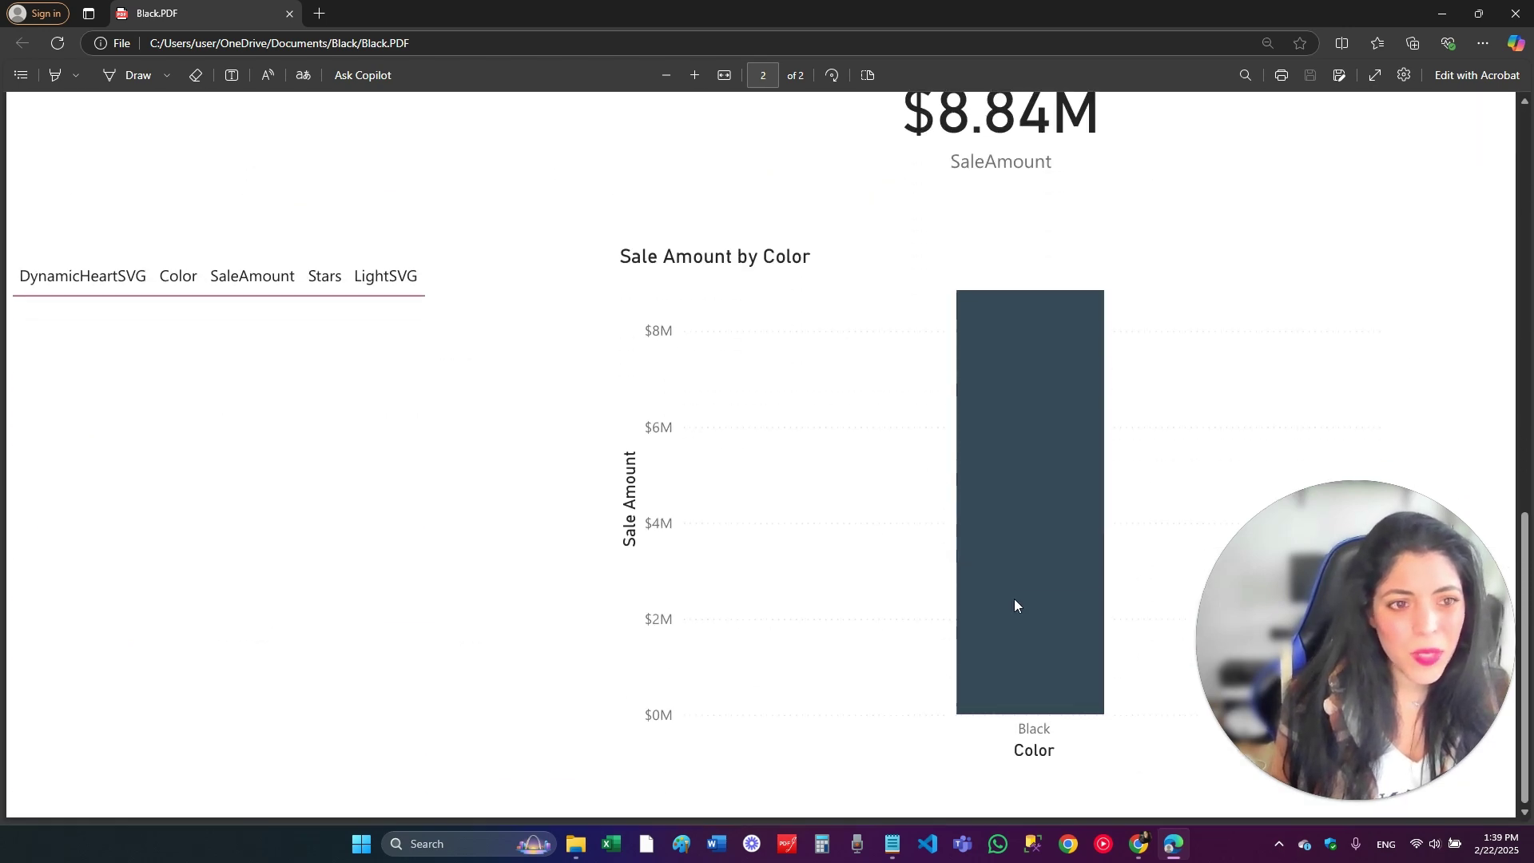
scroll(1015, 605, up, 10)
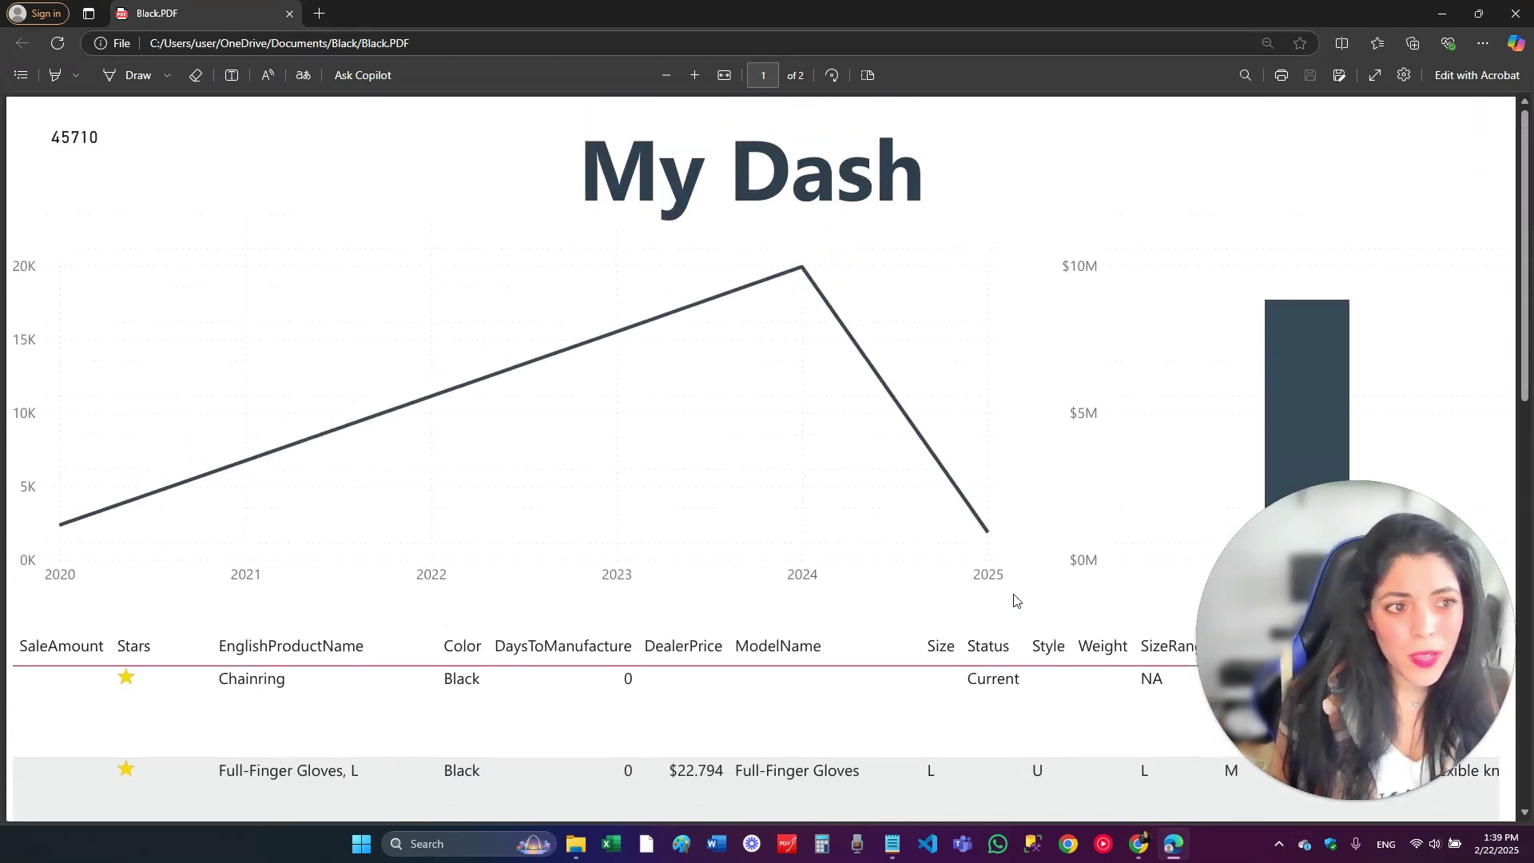
scroll(1021, 565, down, 10)
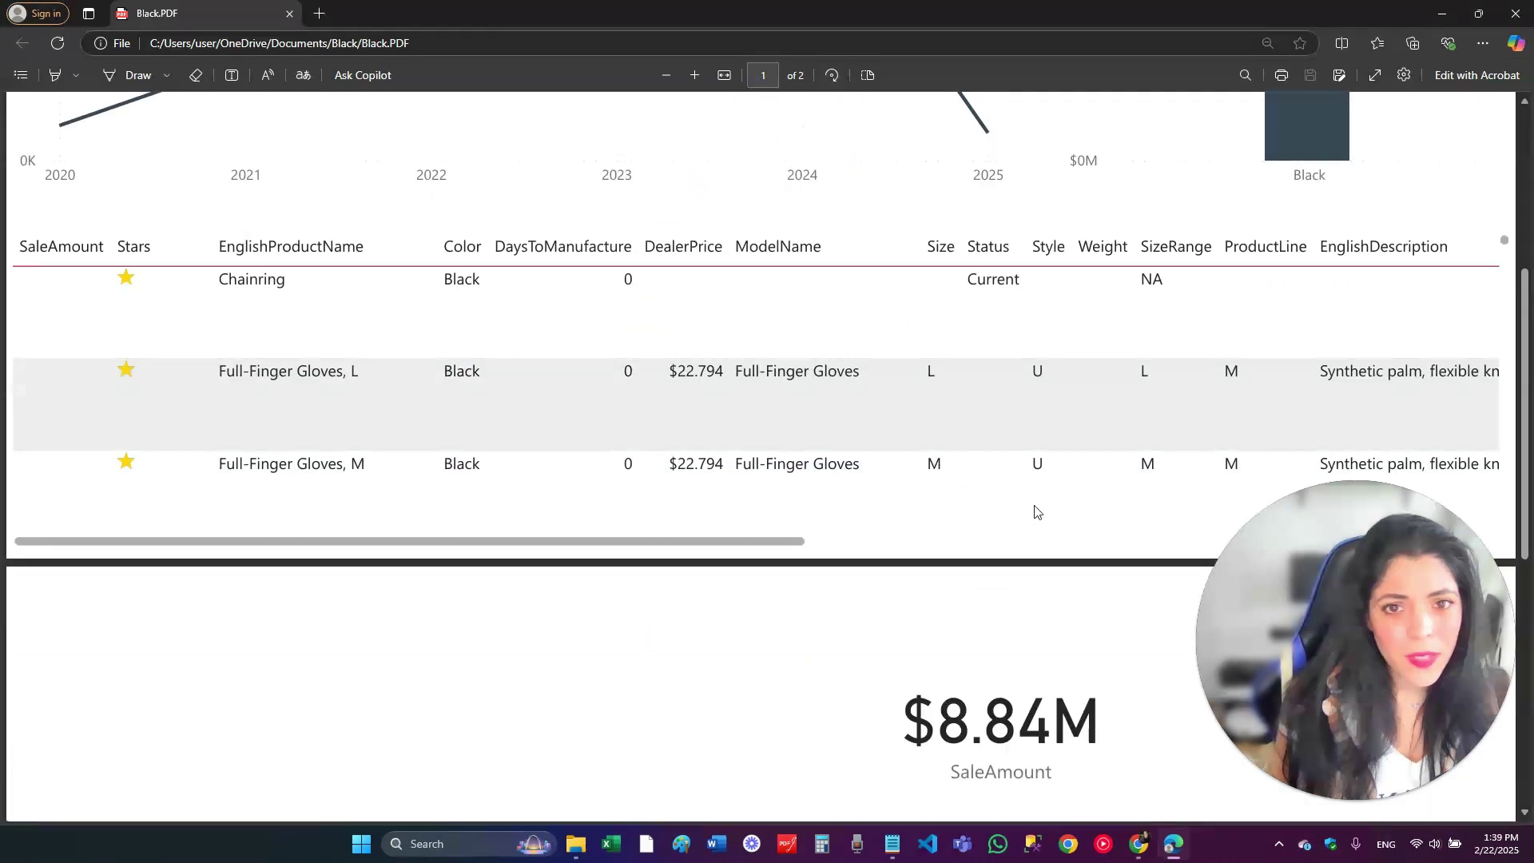
click(1516, 13)
click(426, 439)
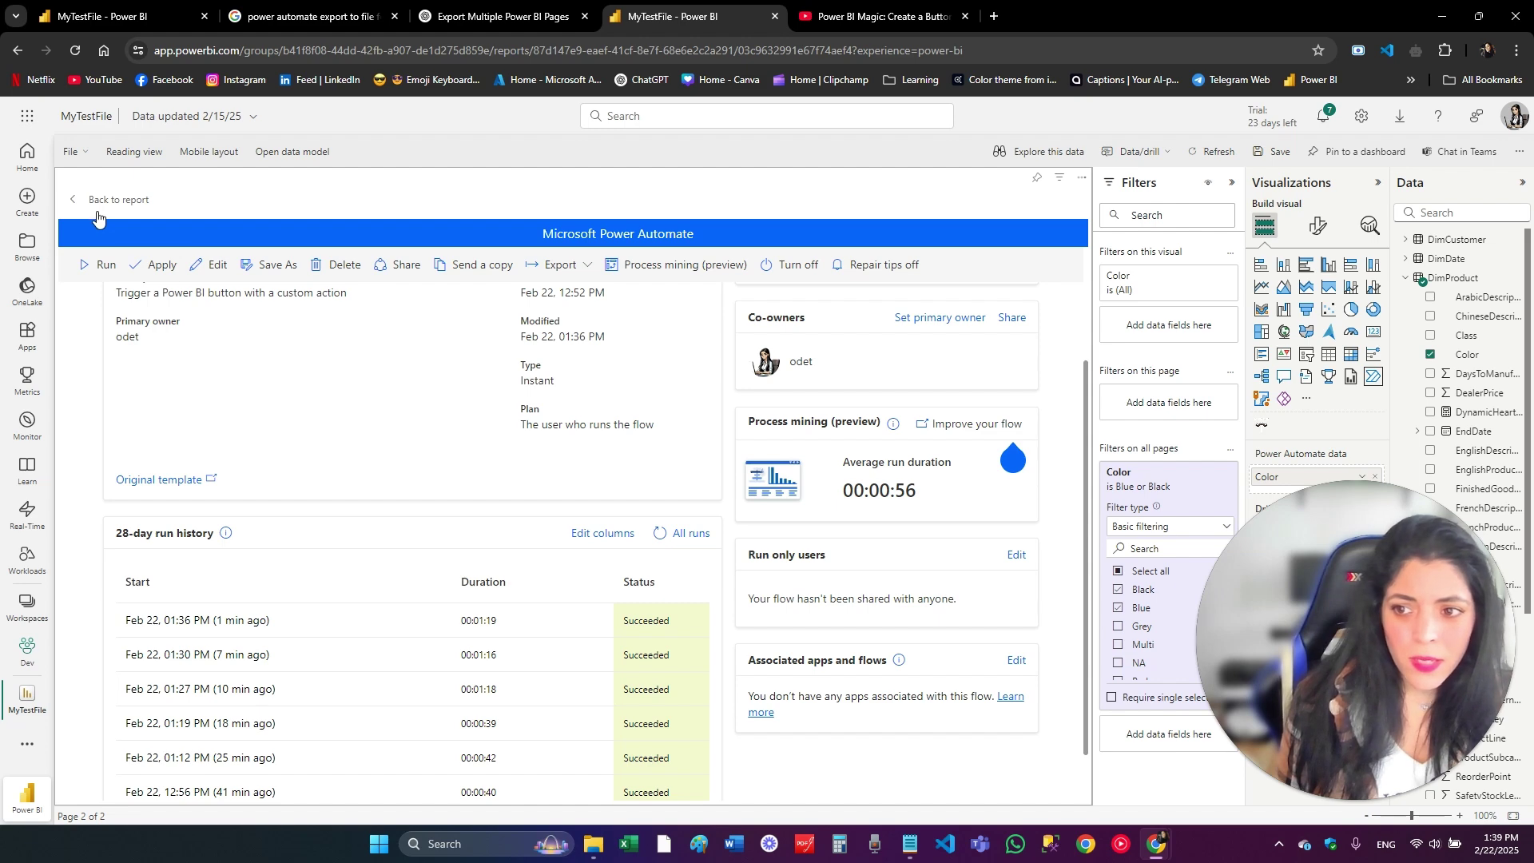
Go to Page 1 of the MyTestFile report
click(211, 265)
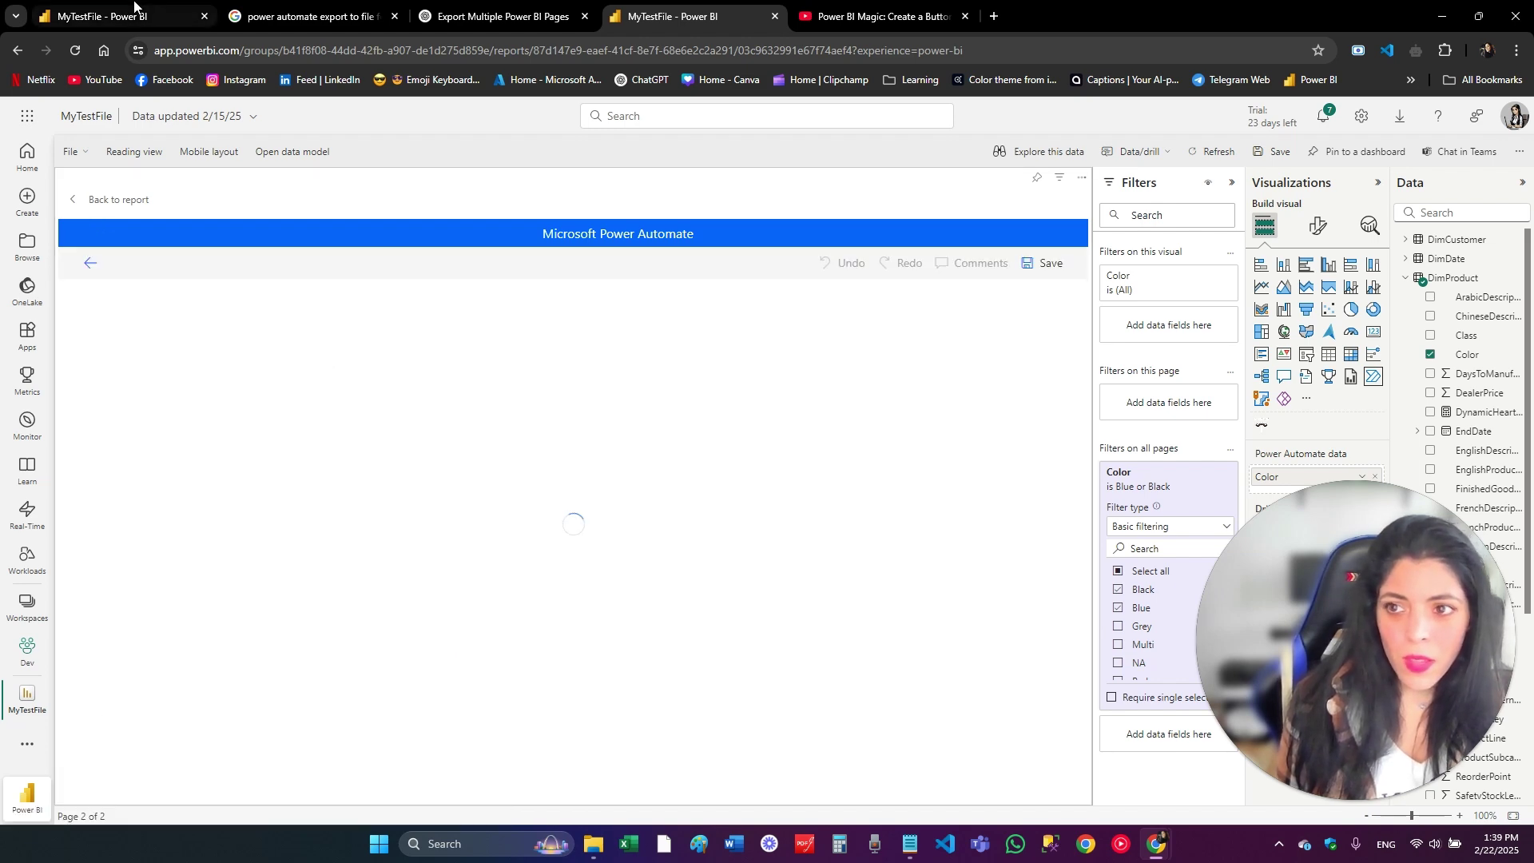
click(120, 16)
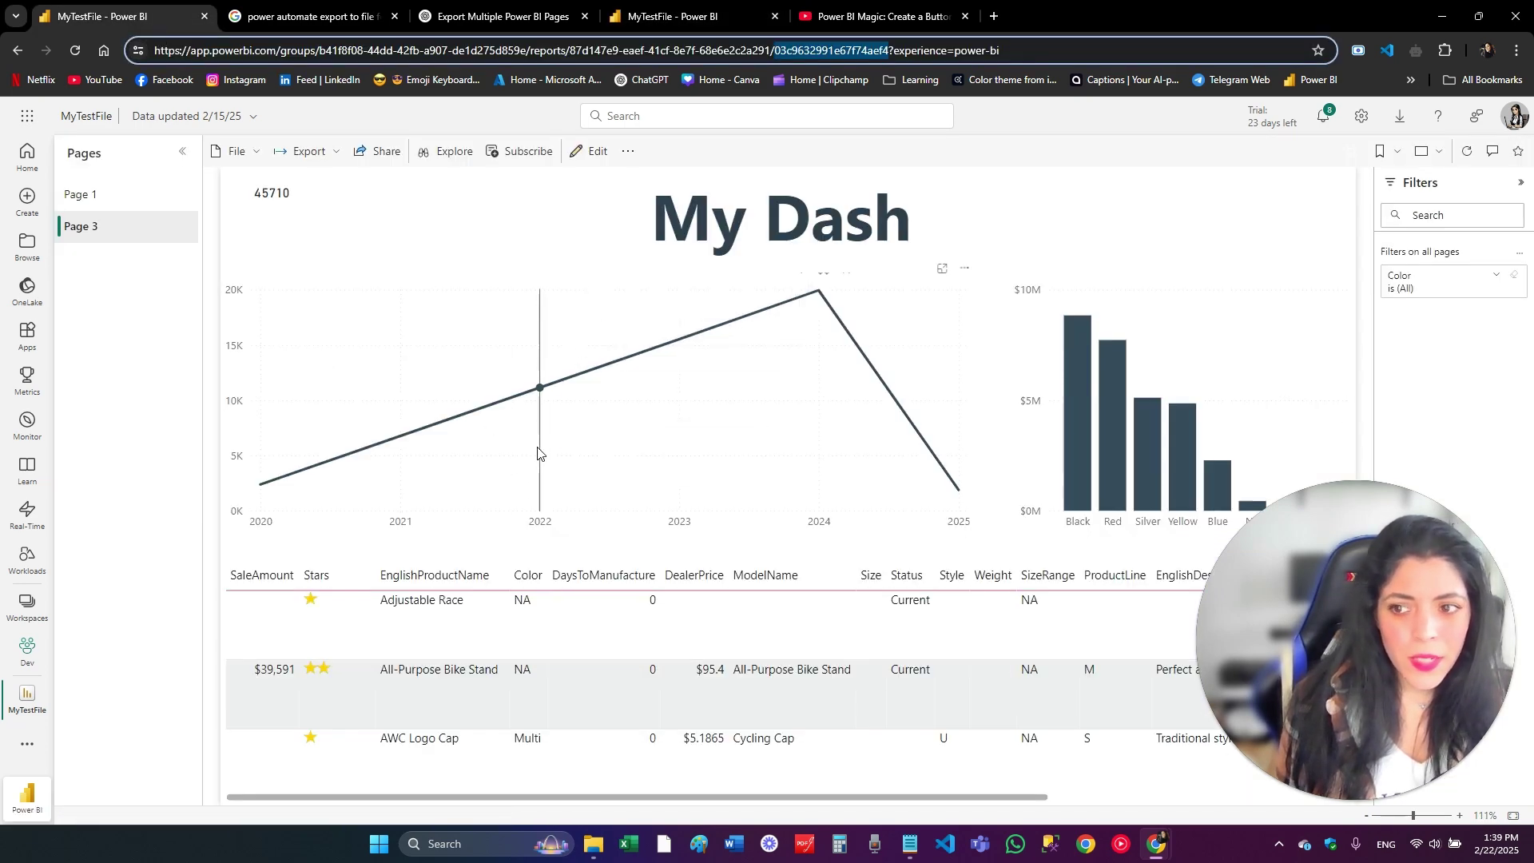
click(125, 198)
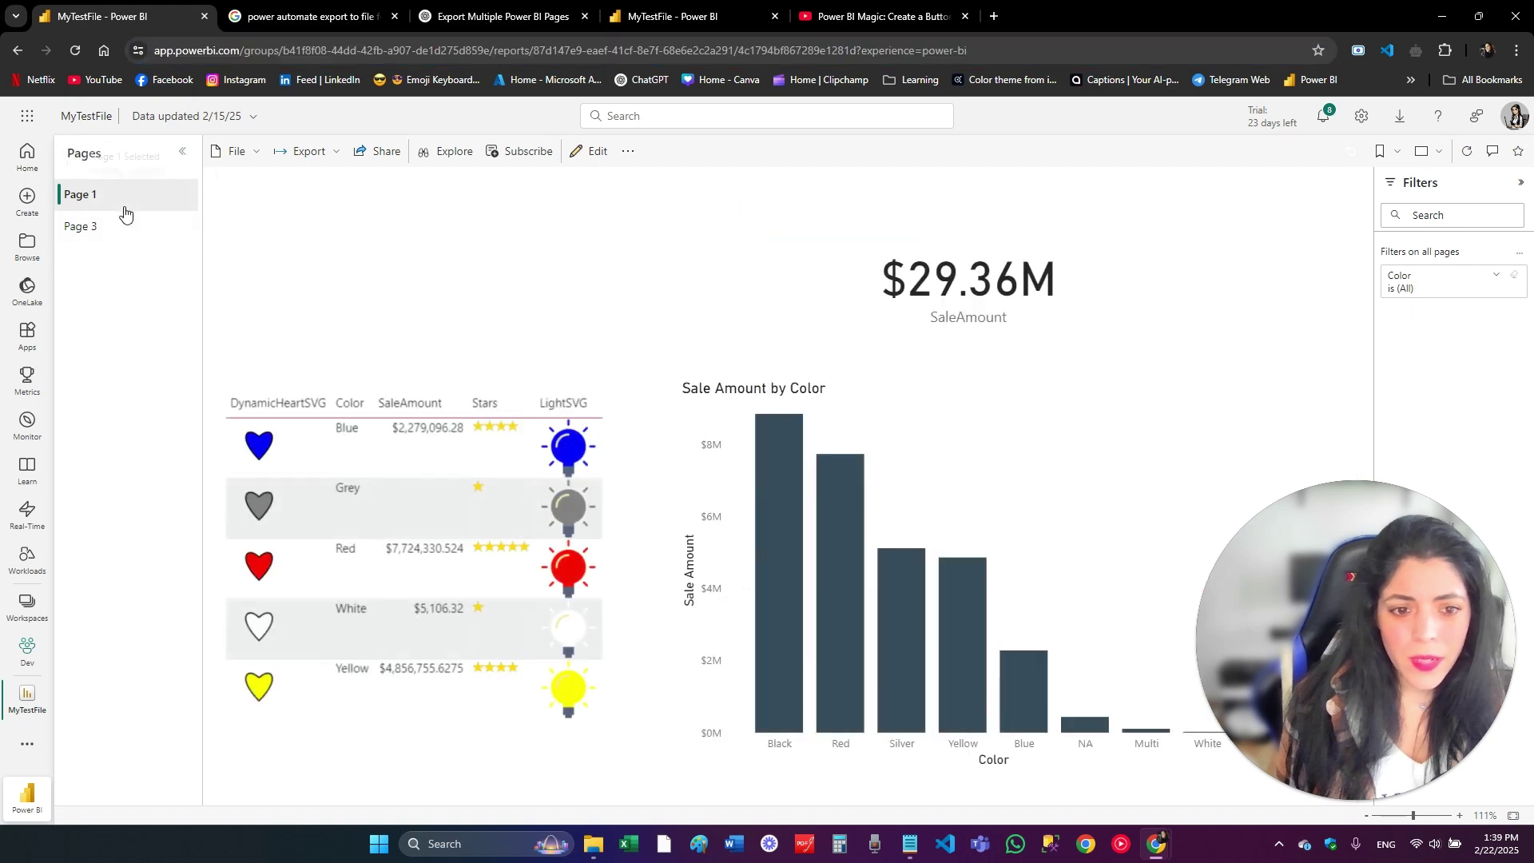
Apply the Default bookmark and then the Pie bookmark from the Bookmarks pane
click(1380, 151)
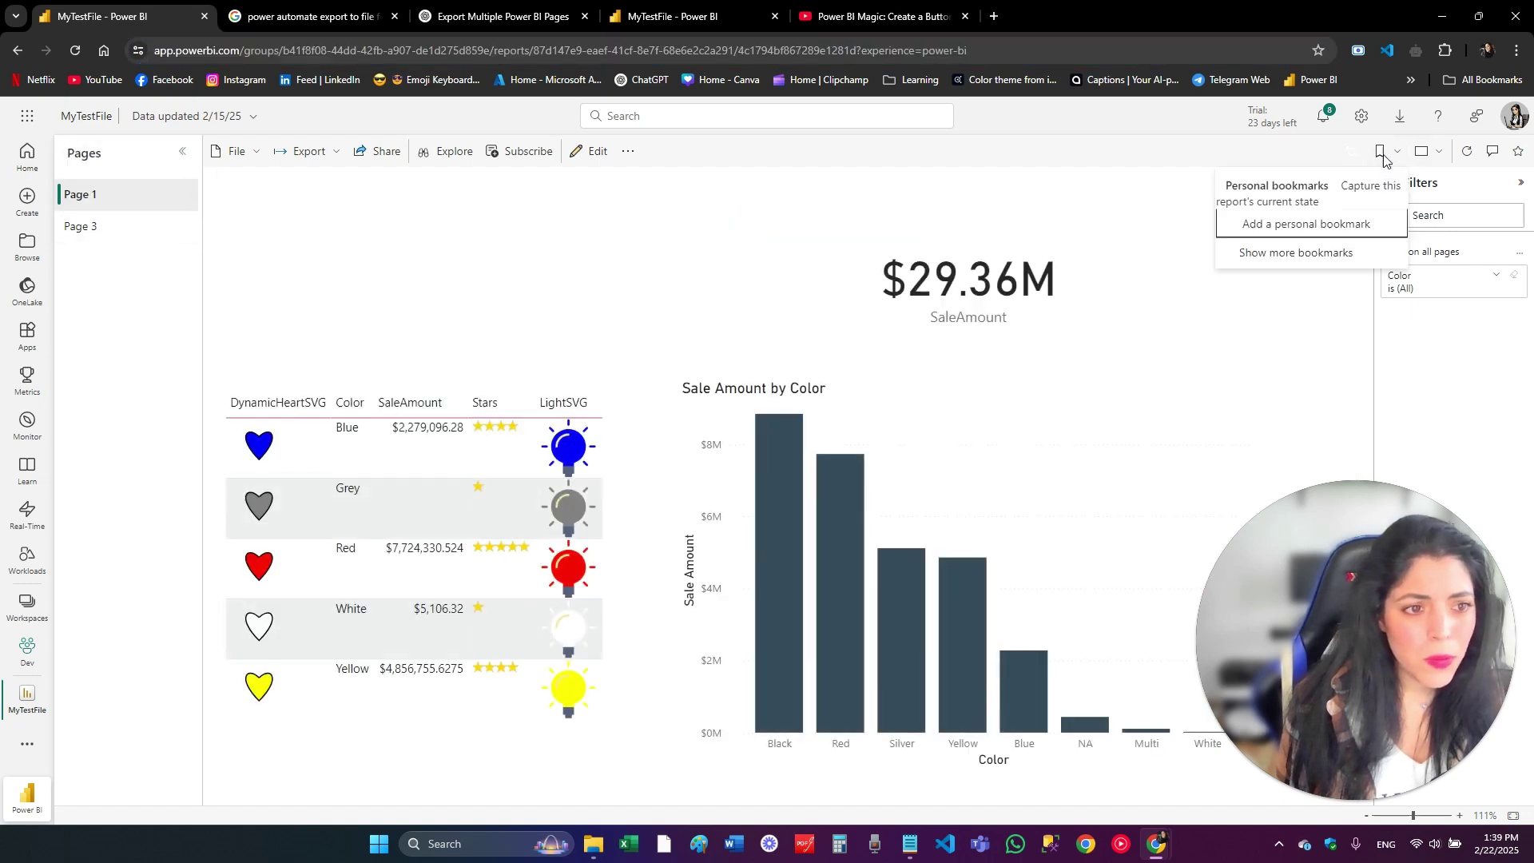
click(1310, 248)
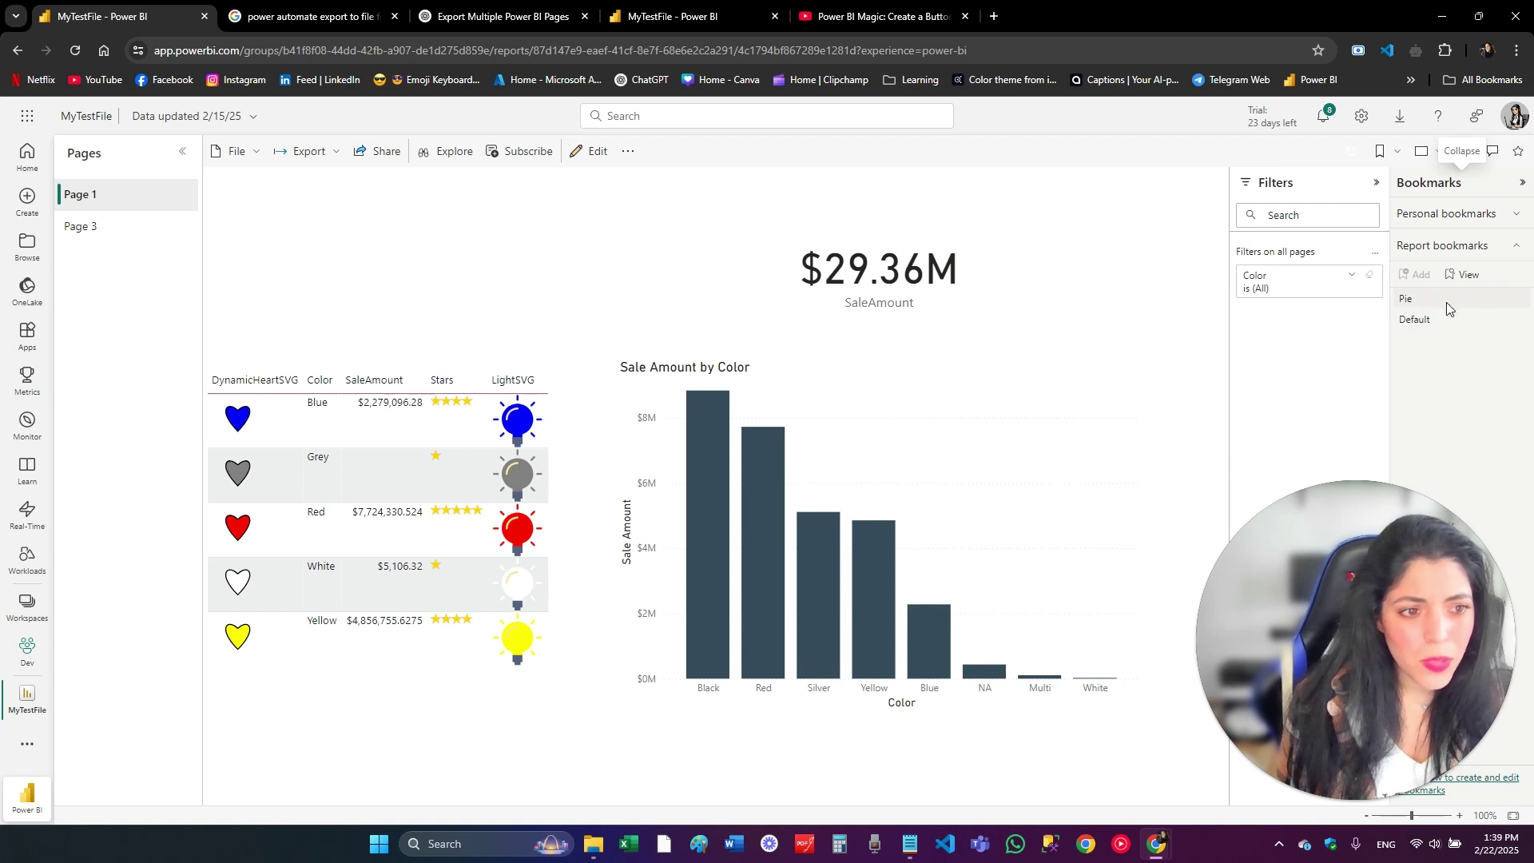
click(1416, 301)
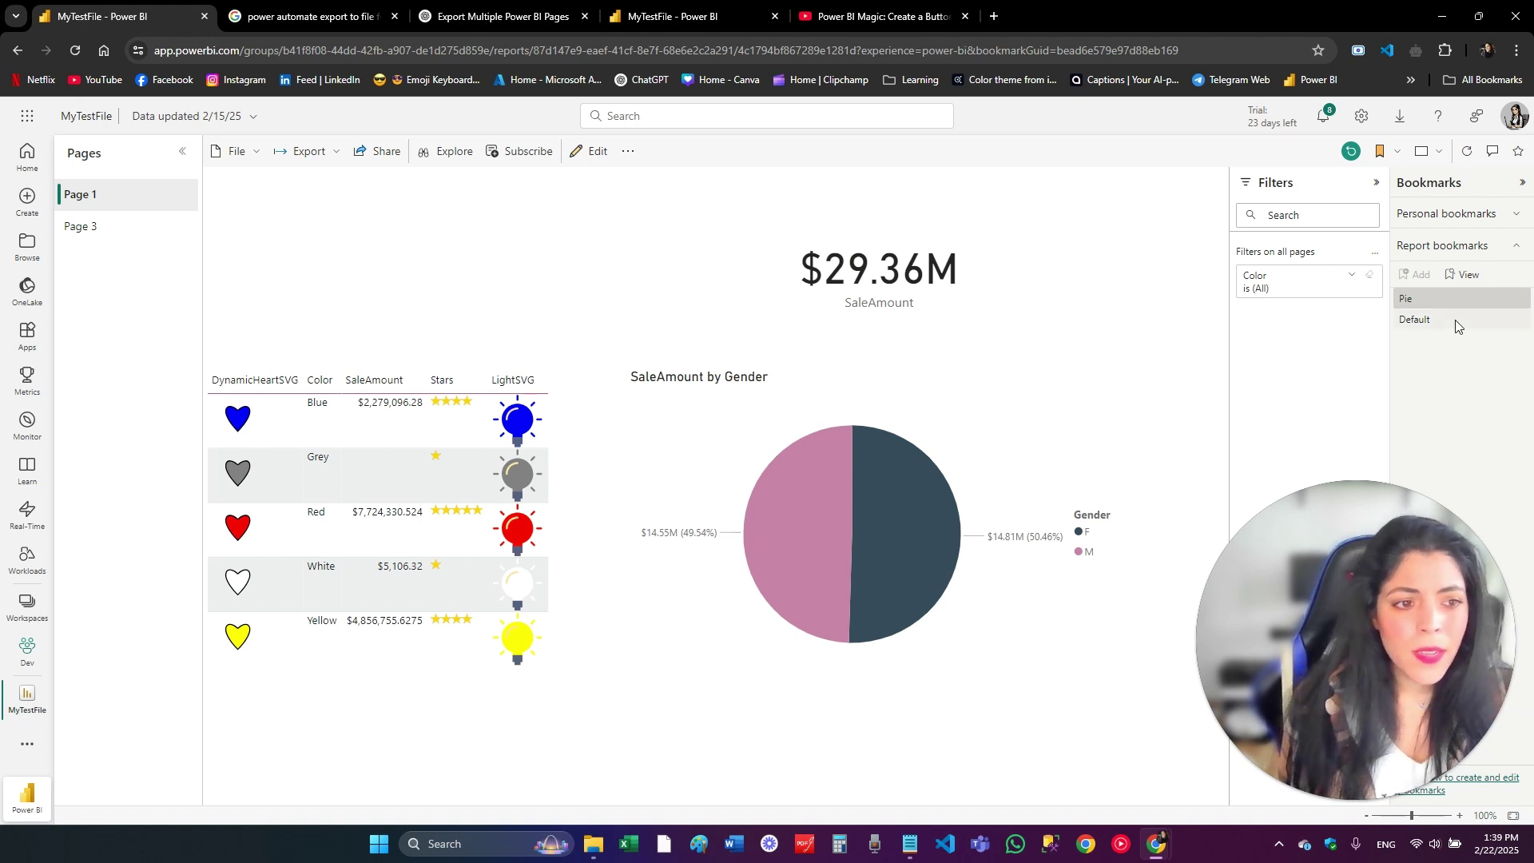
click(1418, 318)
click(1425, 303)
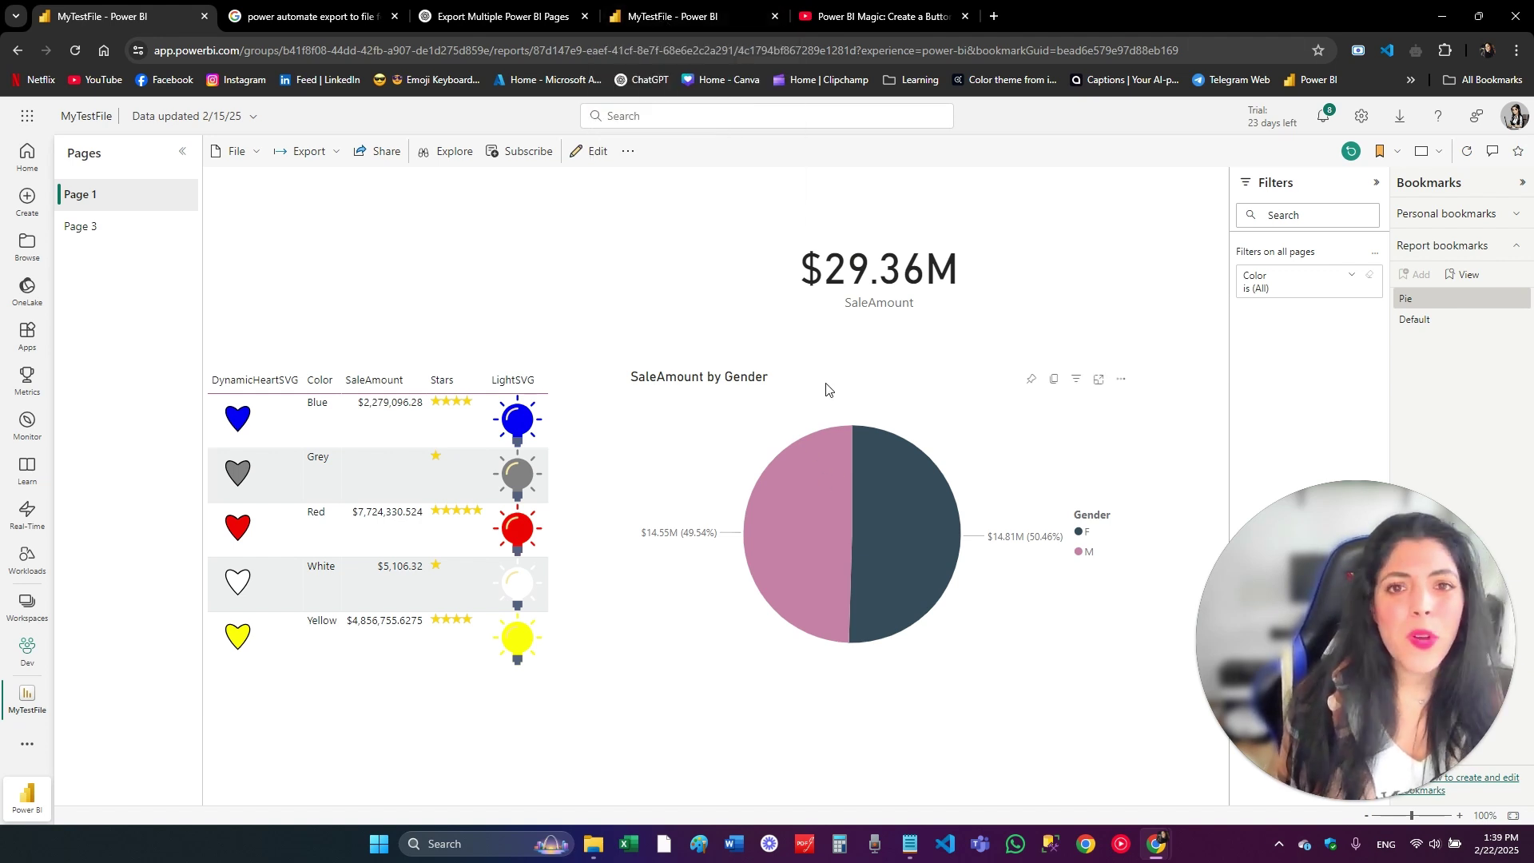
click(647, 24)
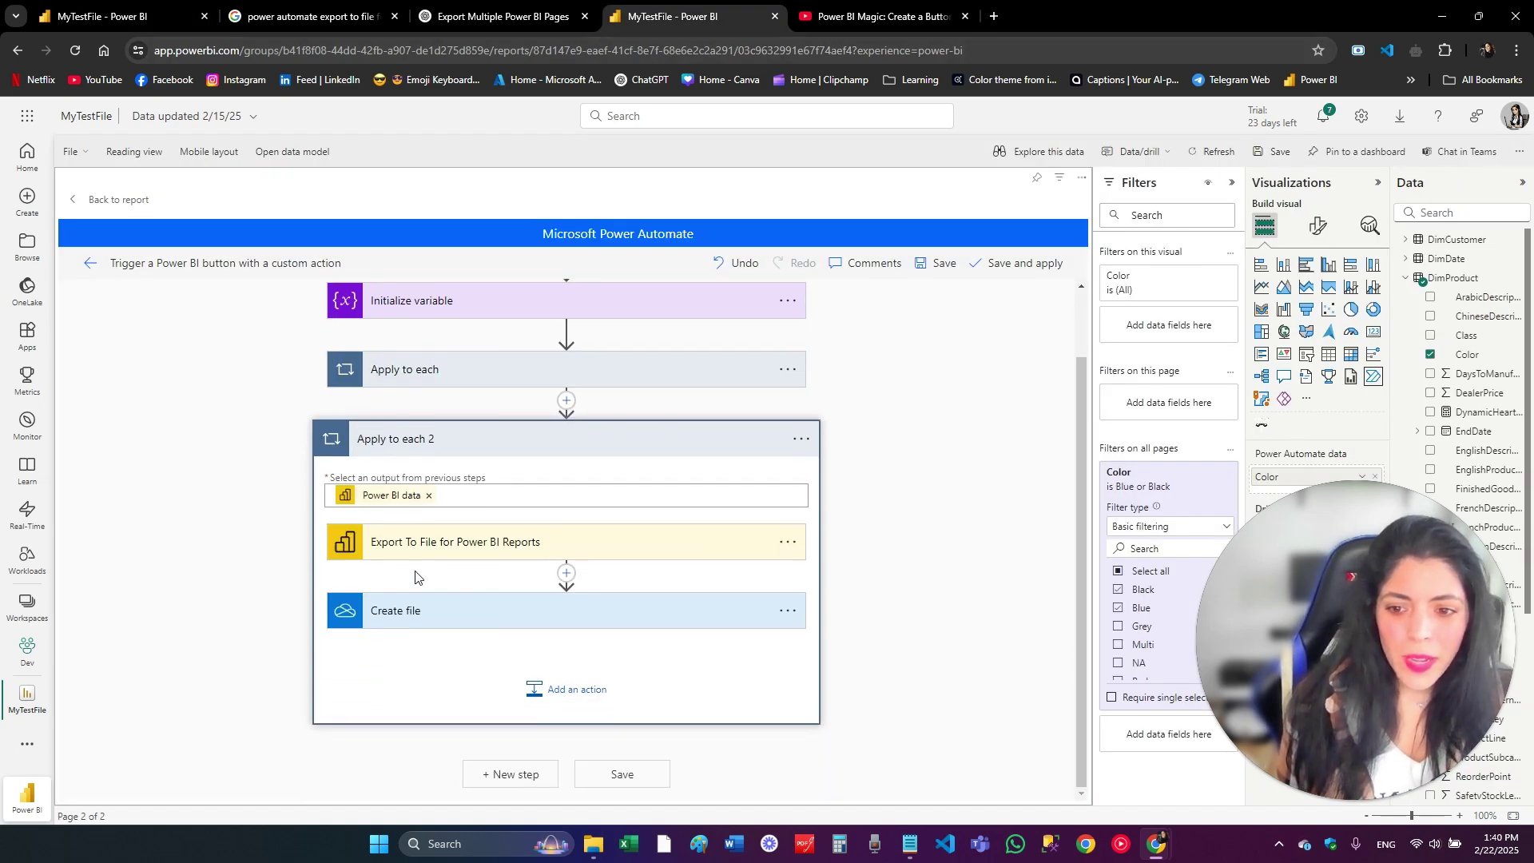
Expand the Export To File step and focus its Bookmark Name field
click(404, 560)
scroll(306, 604, down, 2)
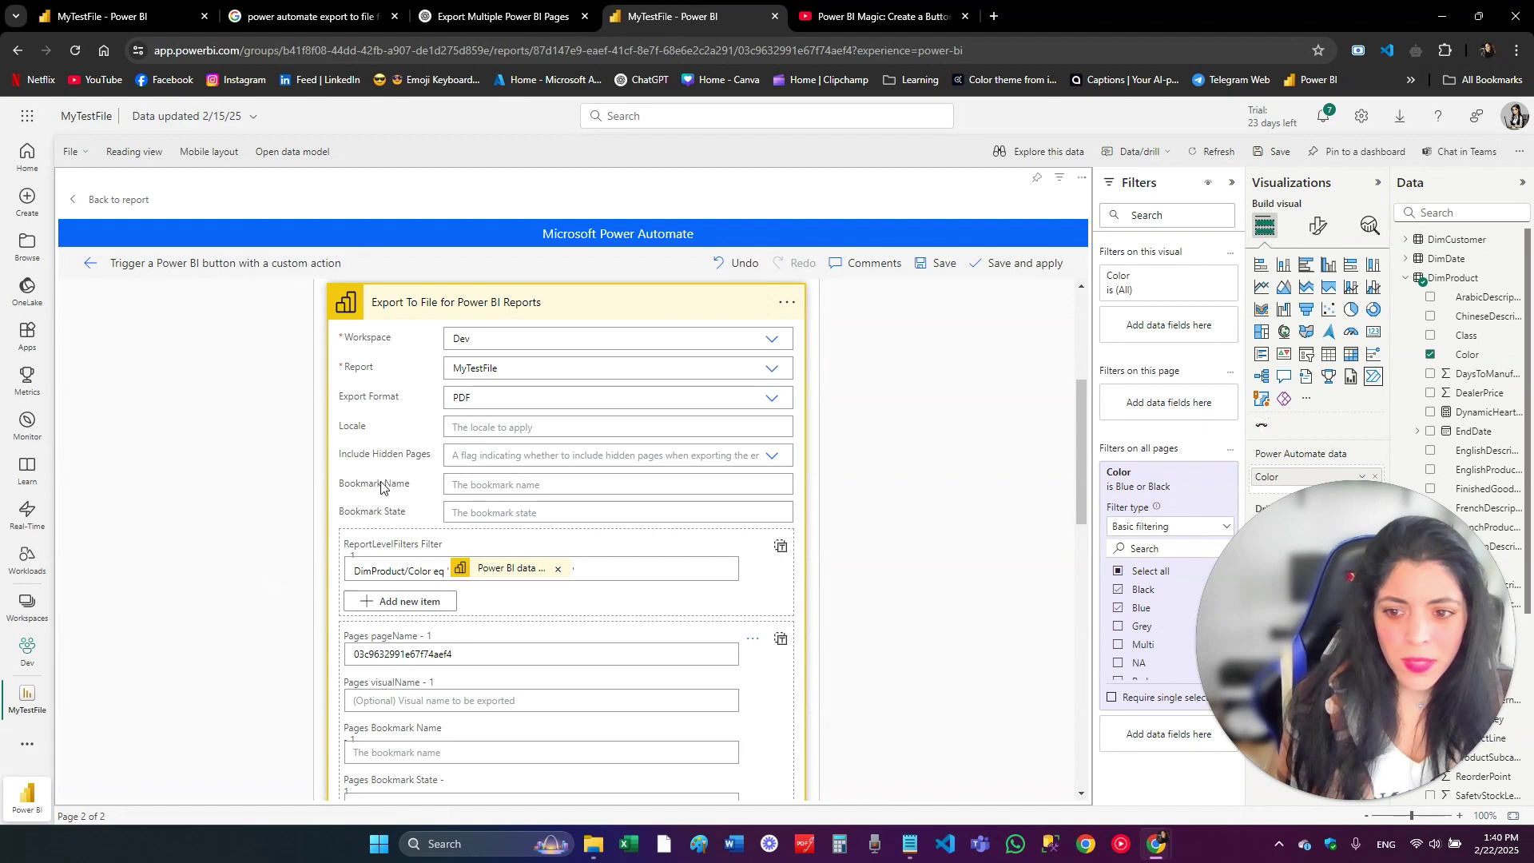
click(468, 485)
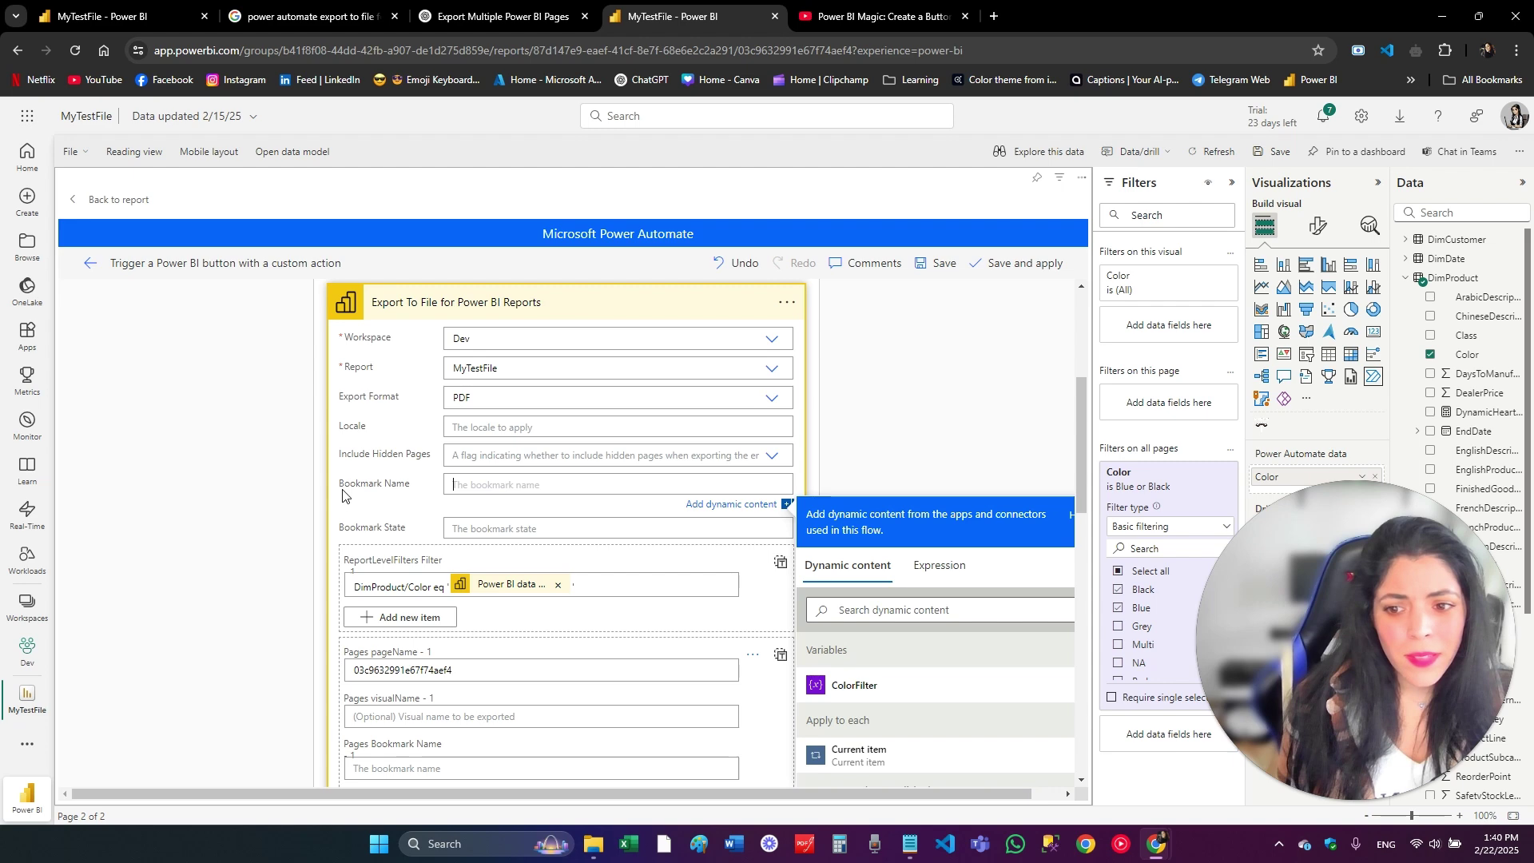
Apply the Pie bookmark in the report and copy its id bead6e579e97d88eb169 from the address
click(120, 16)
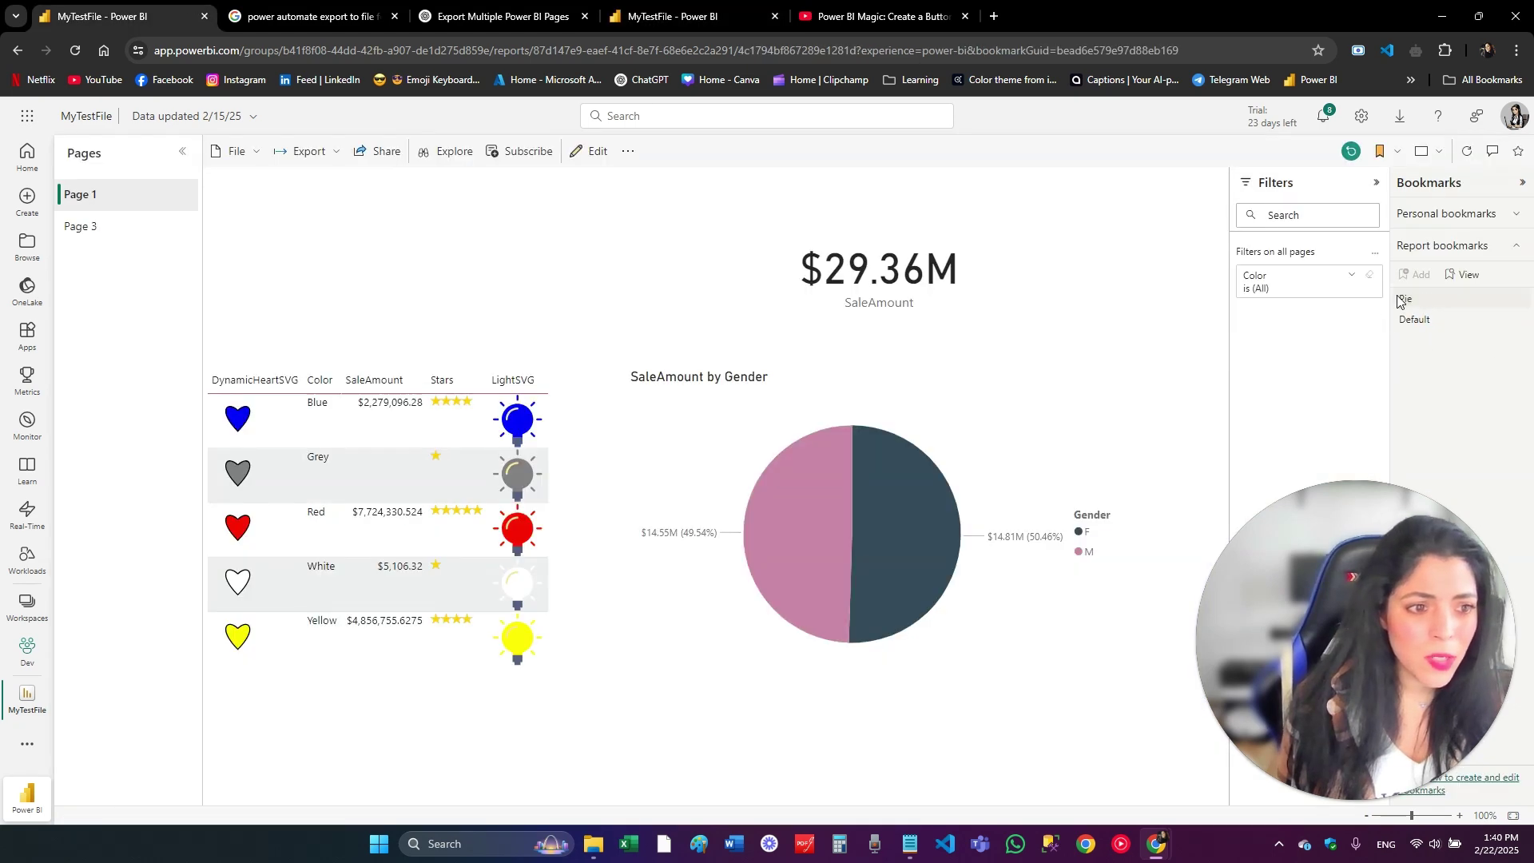
click(1420, 298)
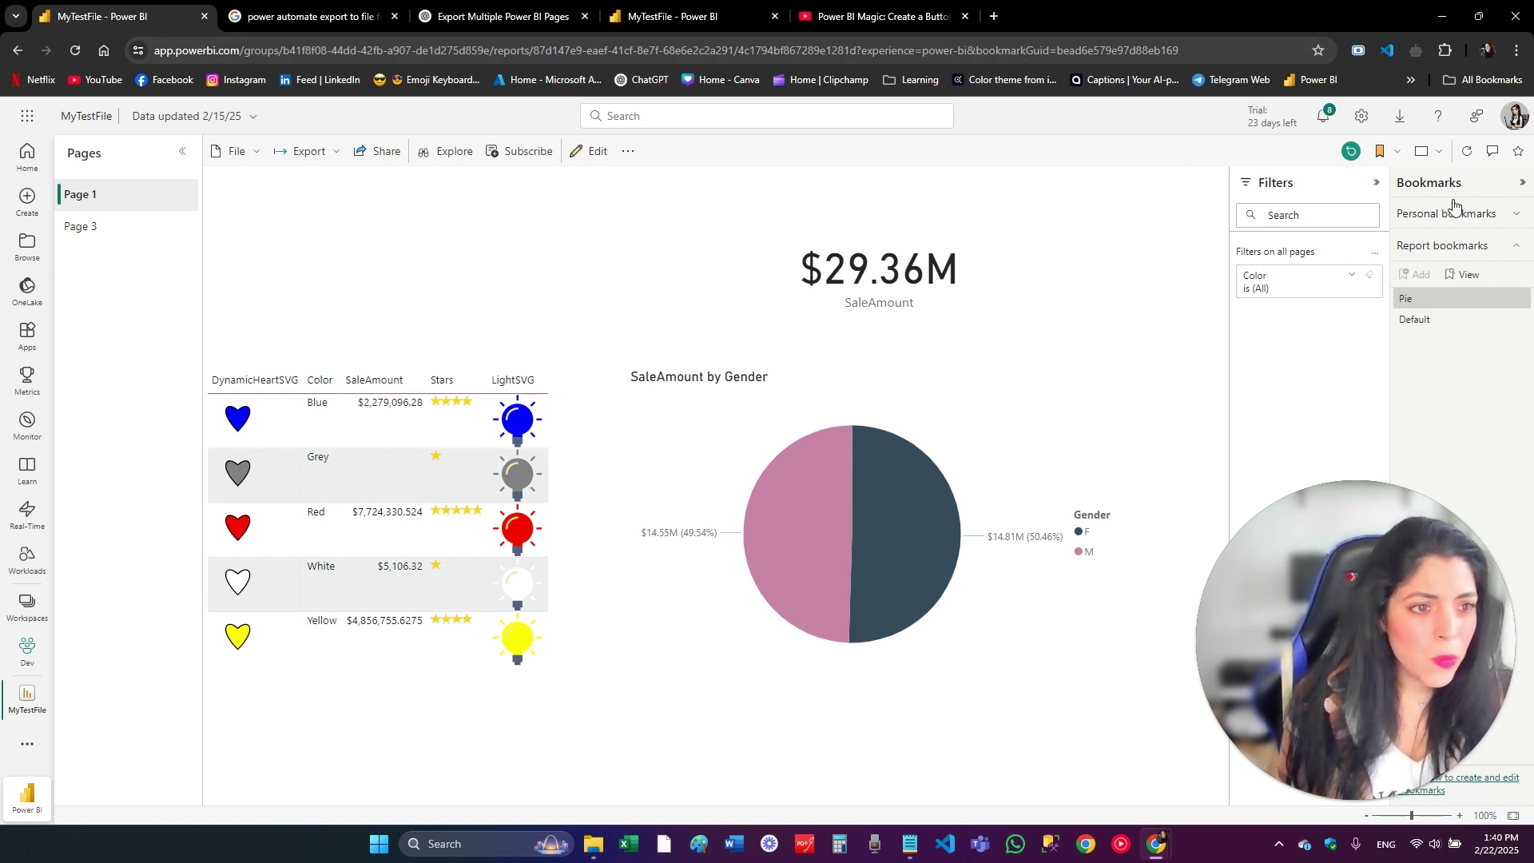
click(1438, 304)
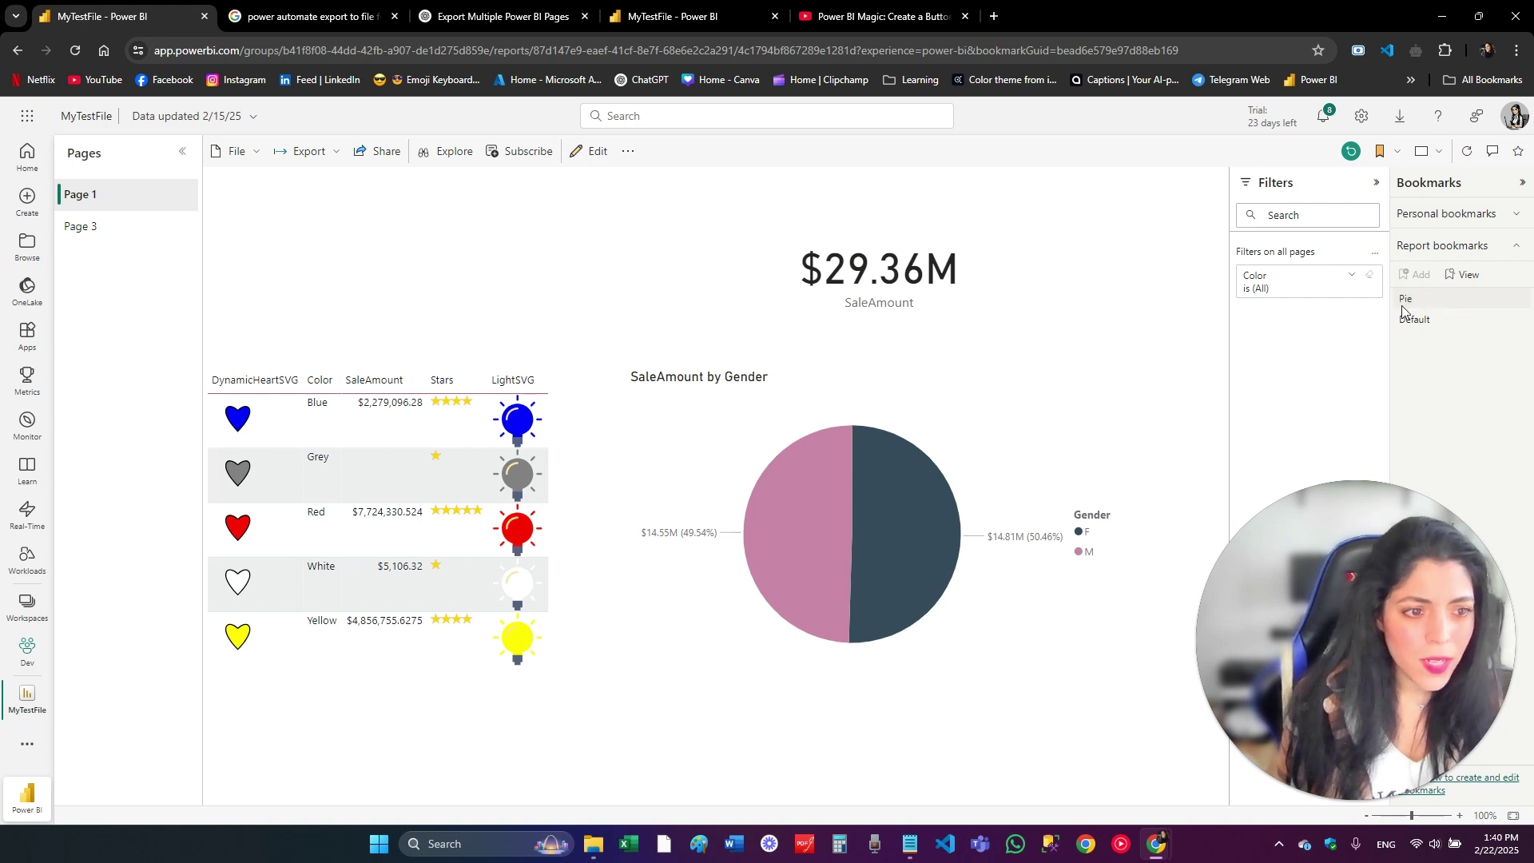
click(1448, 299)
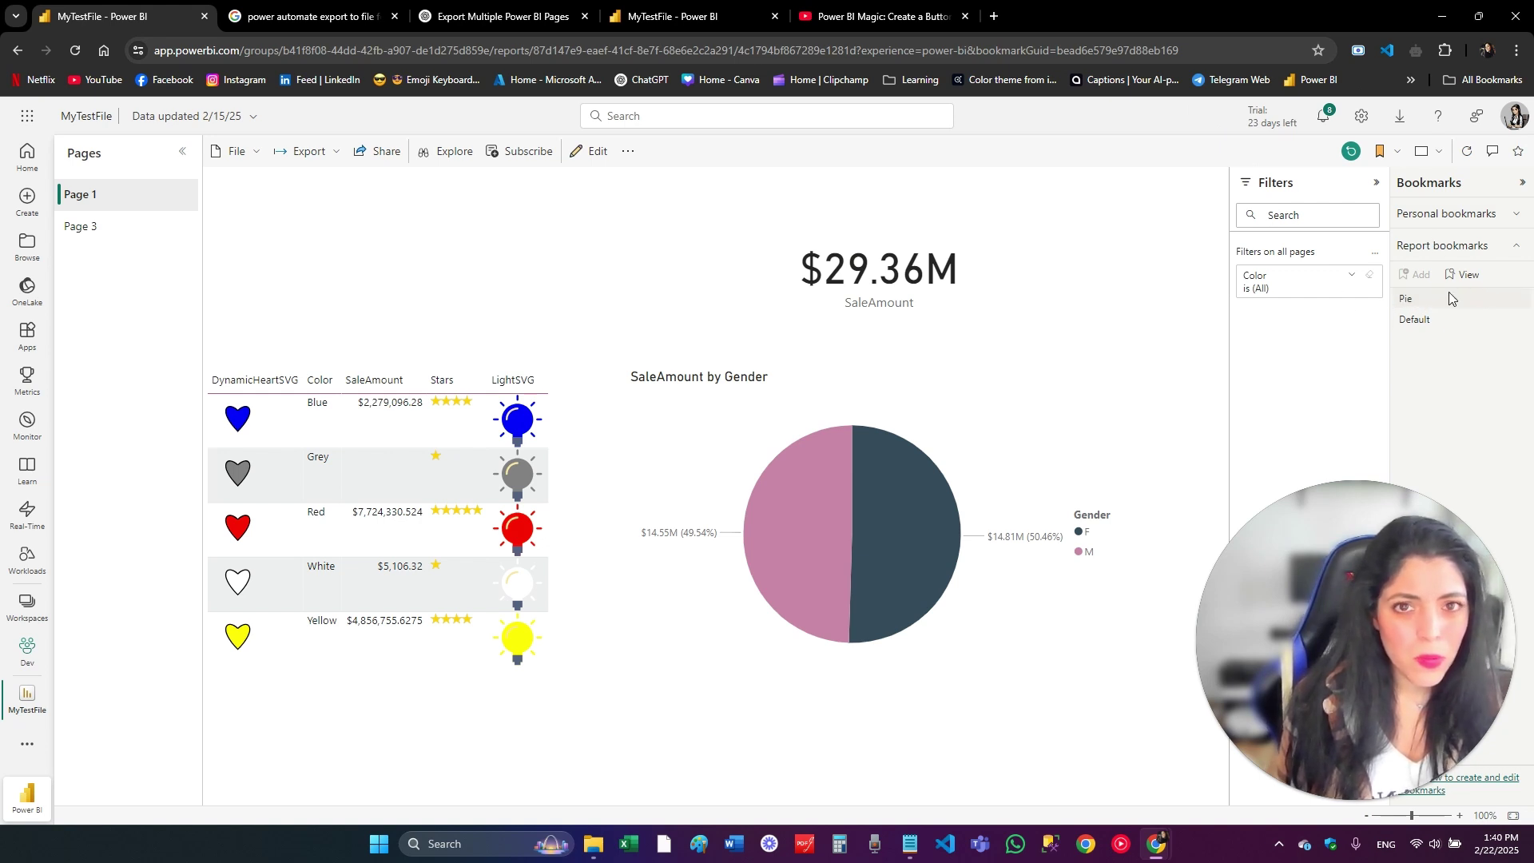
click(972, 52)
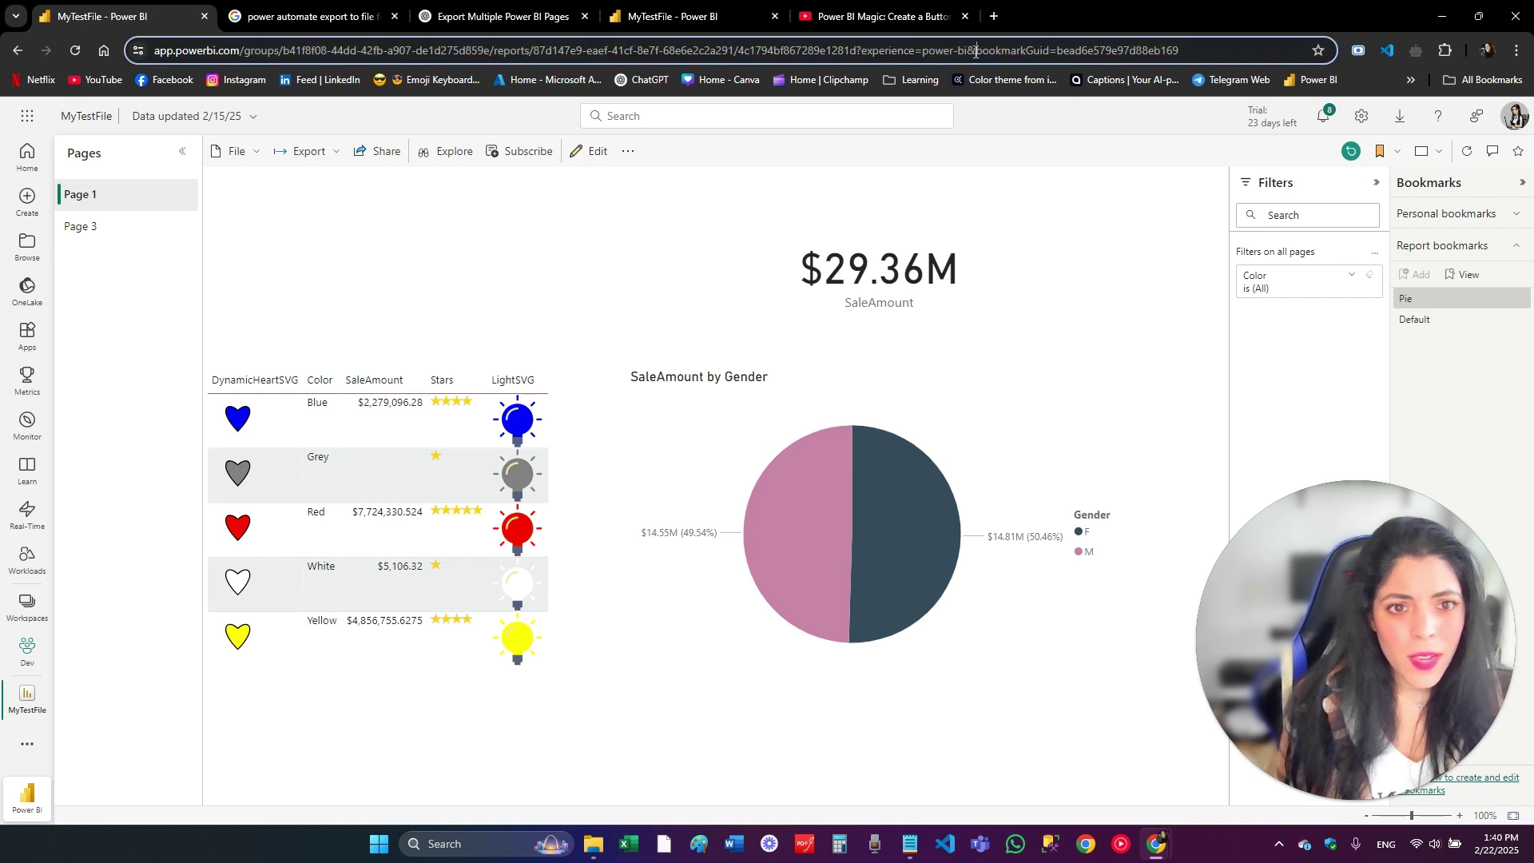
click(1050, 50)
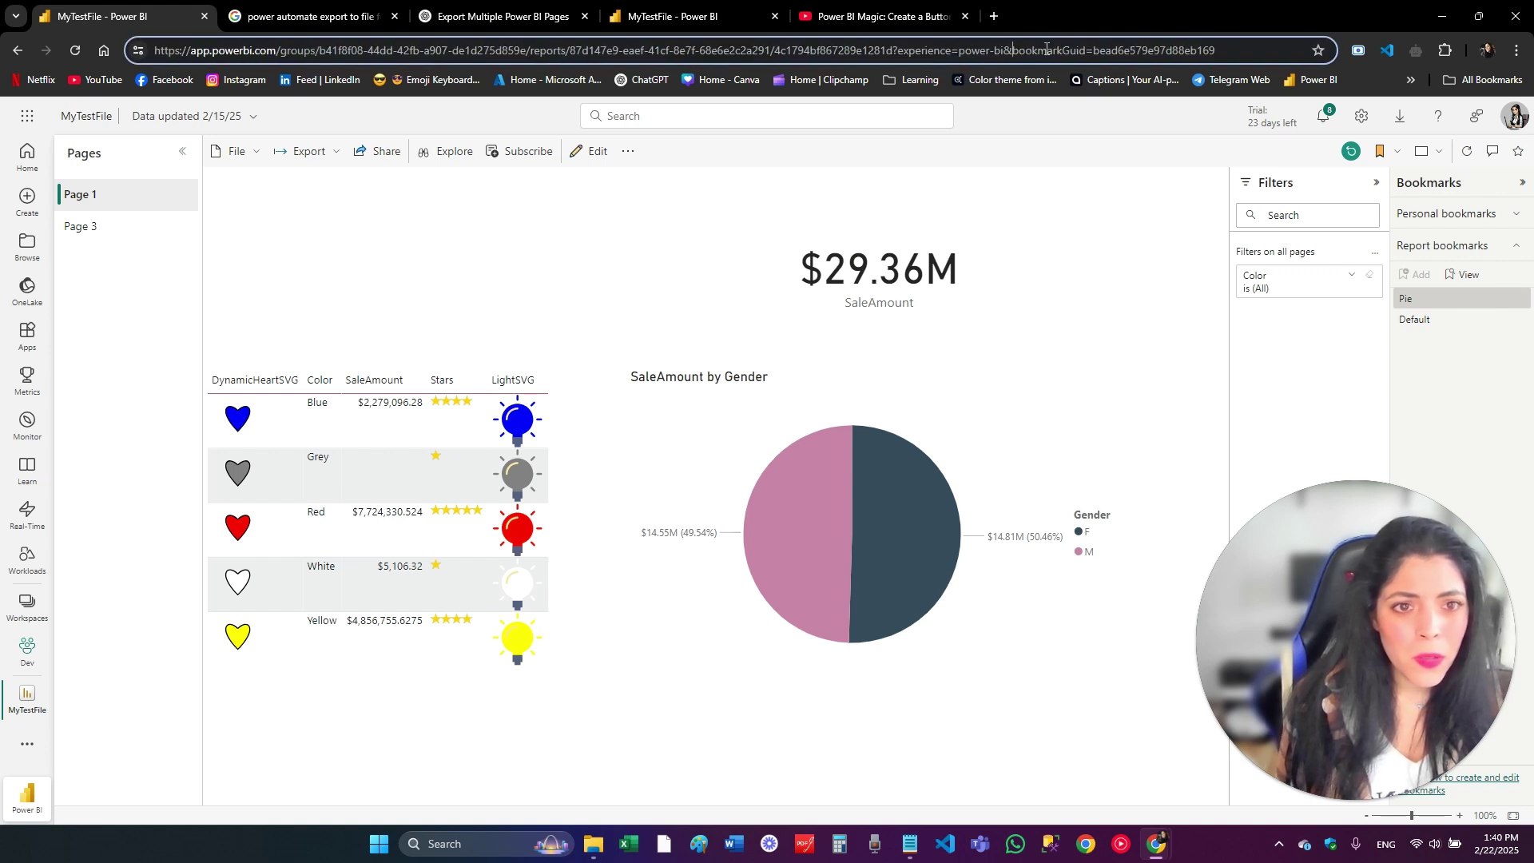
drag(1094, 51, 1243, 52)
key(ctrl+c)
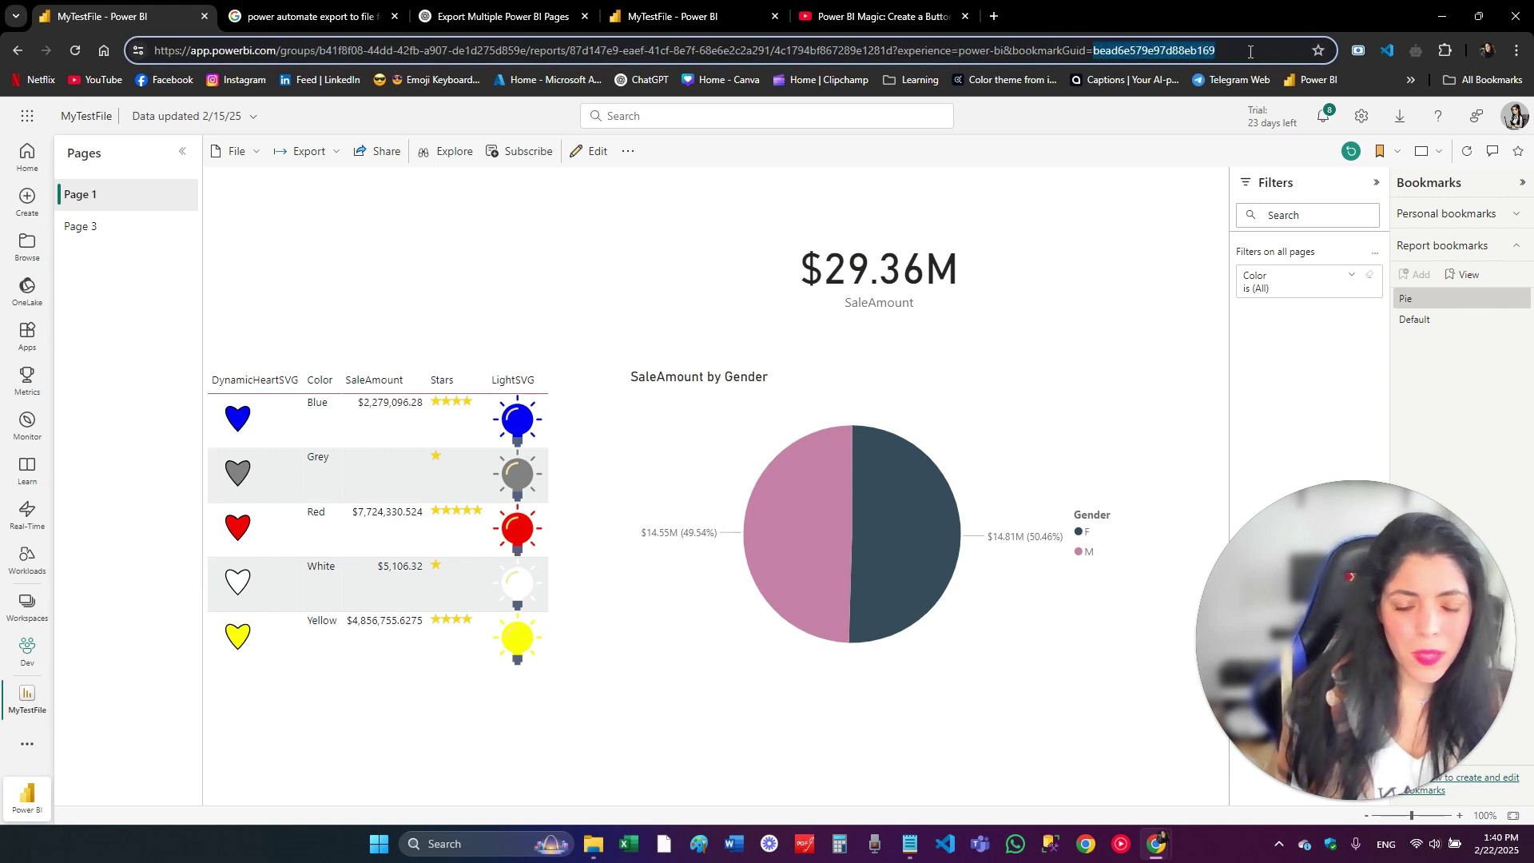
Paste the Pie bookmark id into Bookmark Name and save and apply the flow
click(655, 7)
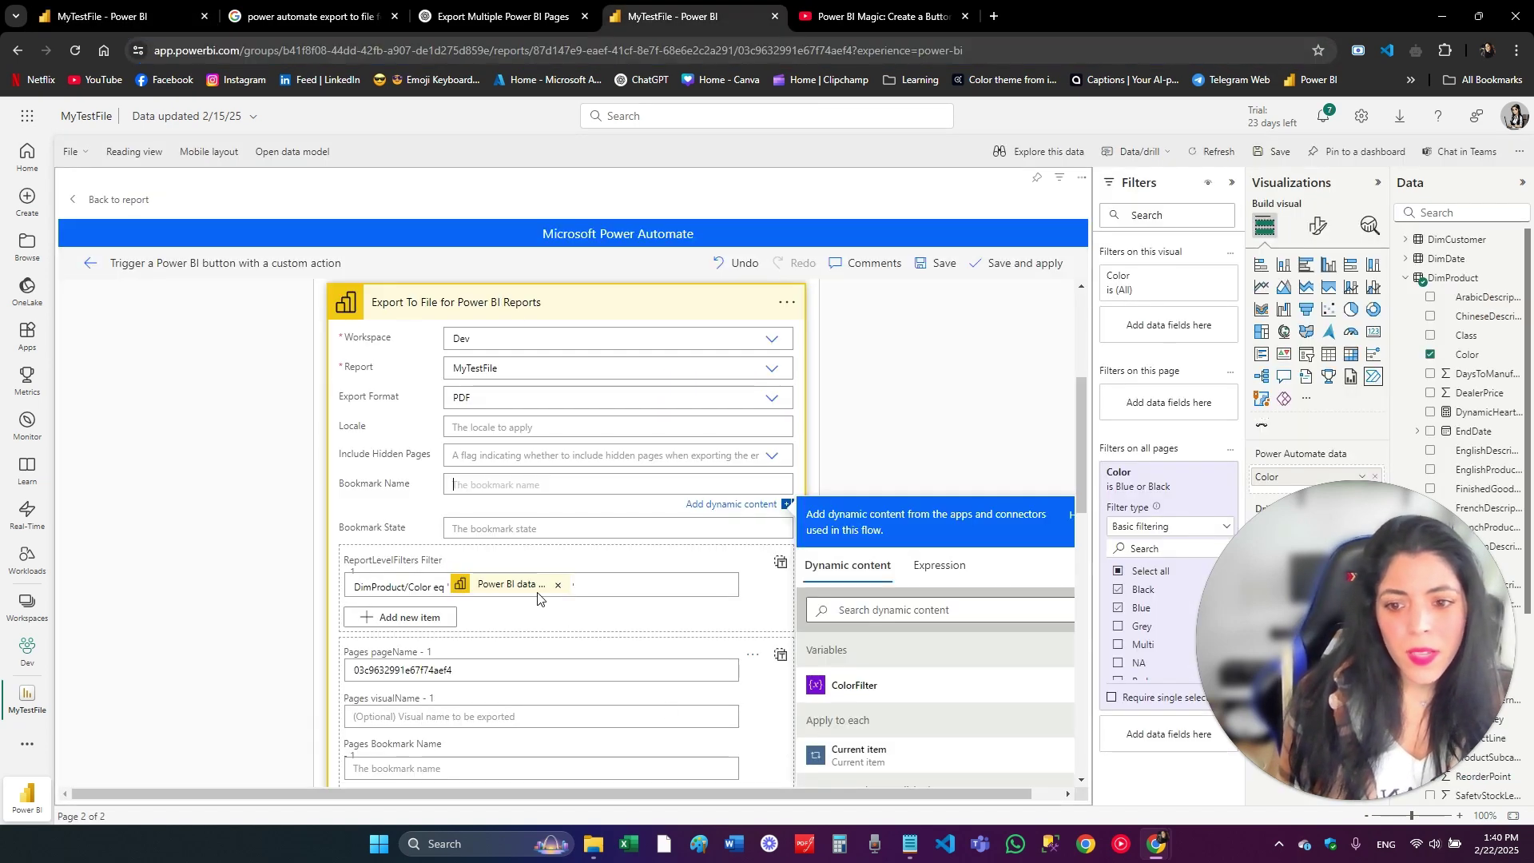
click(480, 483)
key(ctrl+v)
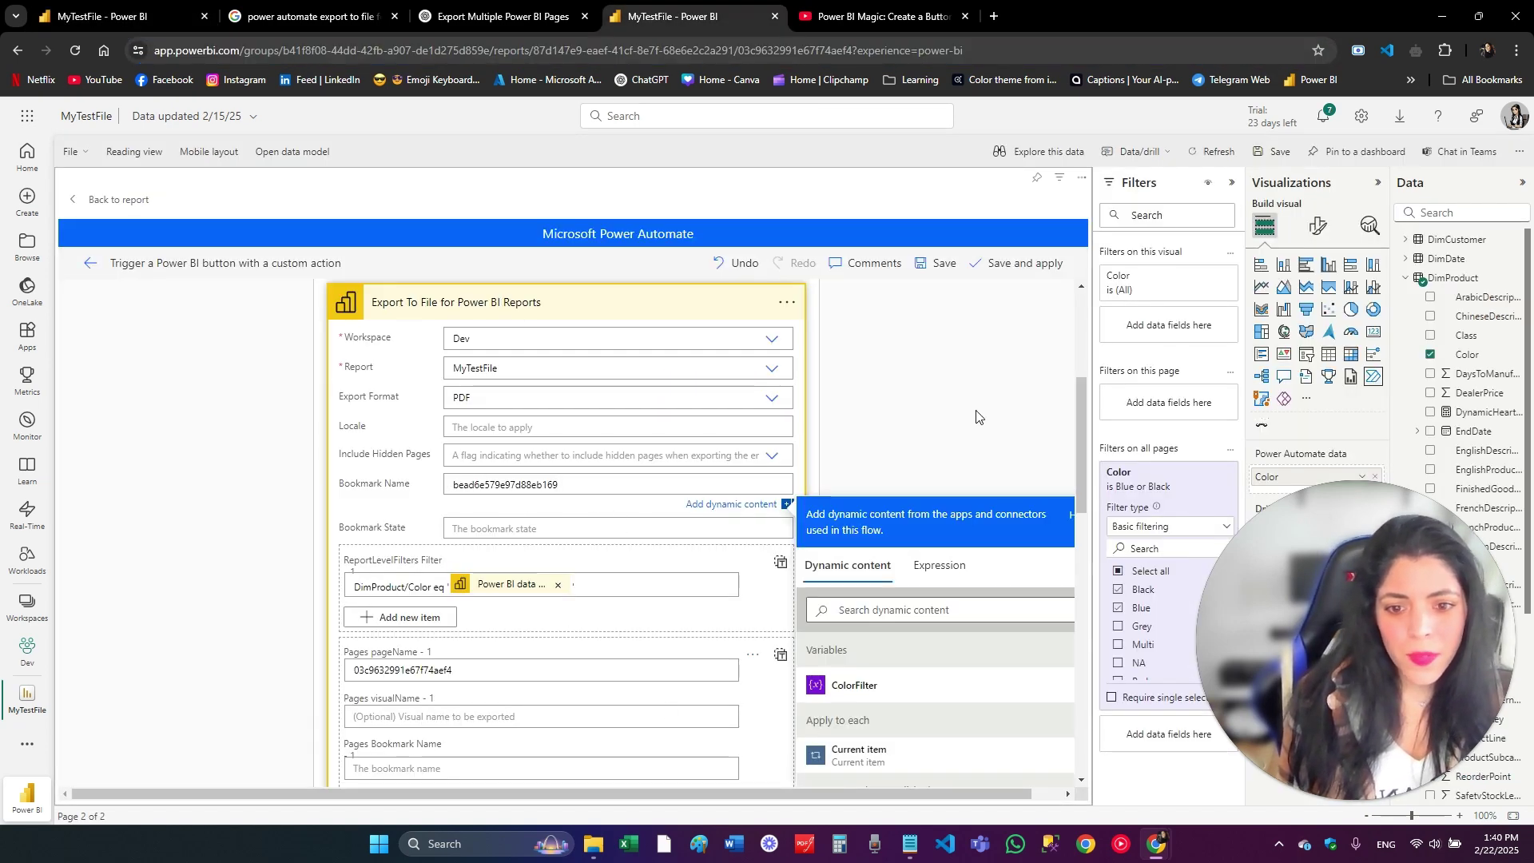
click(1026, 263)
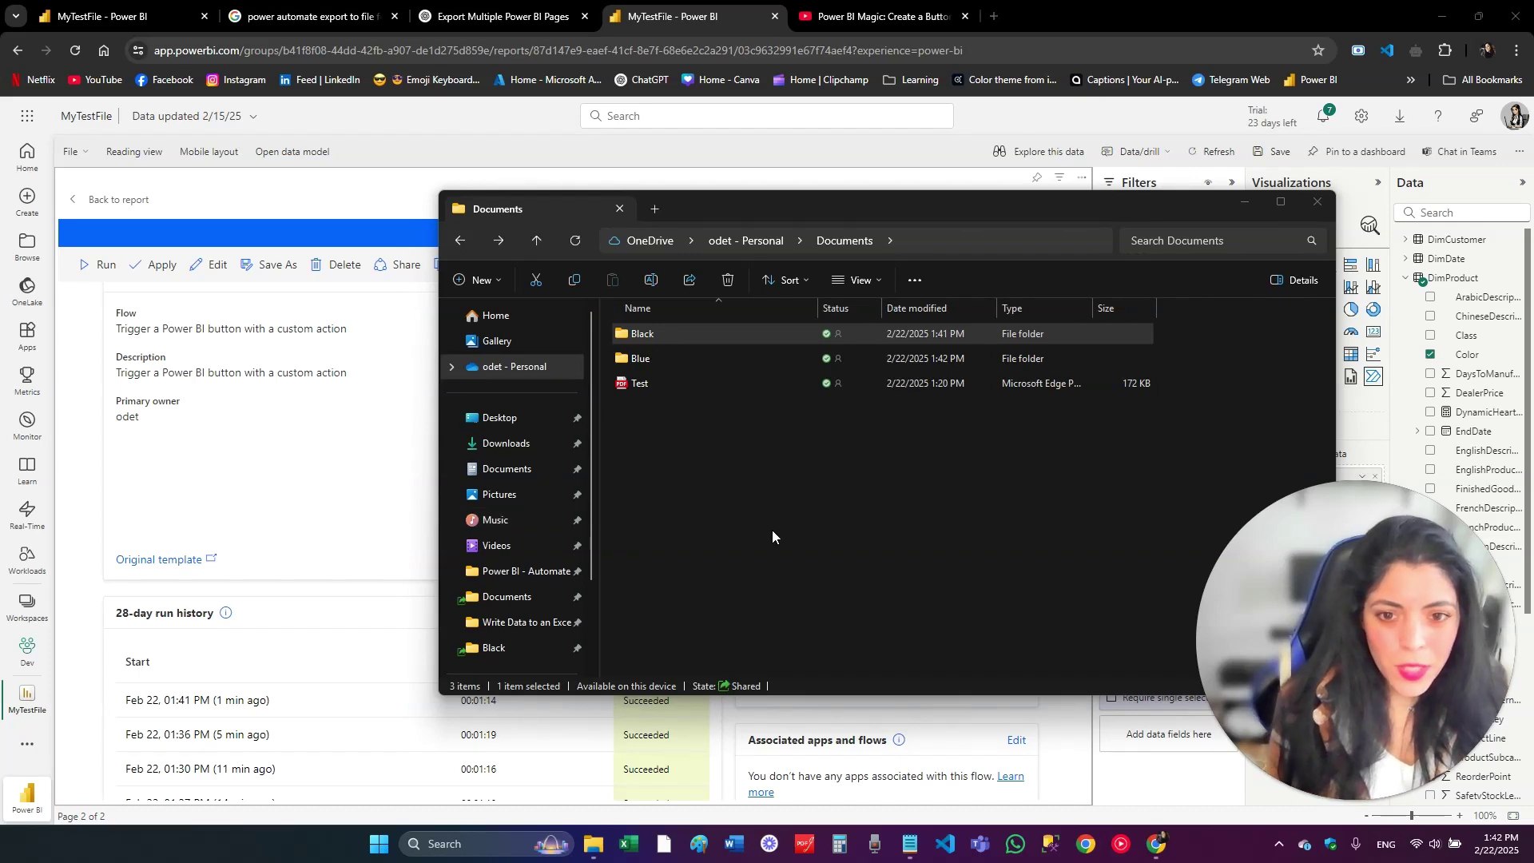
click(706, 334)
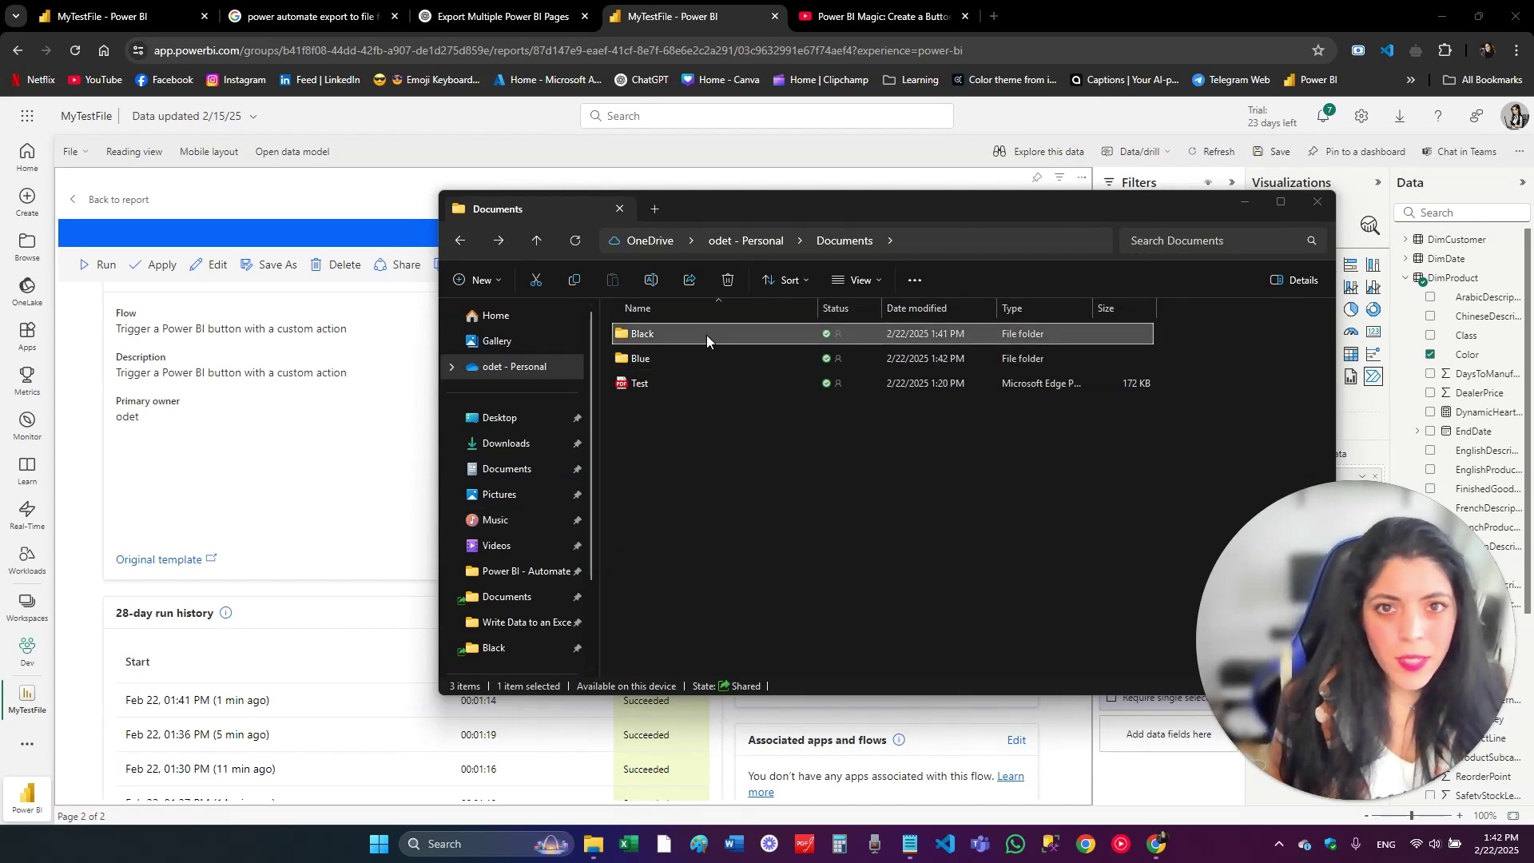
Open the exported PDF in the Black folder and check both pages, including the SaleAmount by Gender pie
double_click(706, 334)
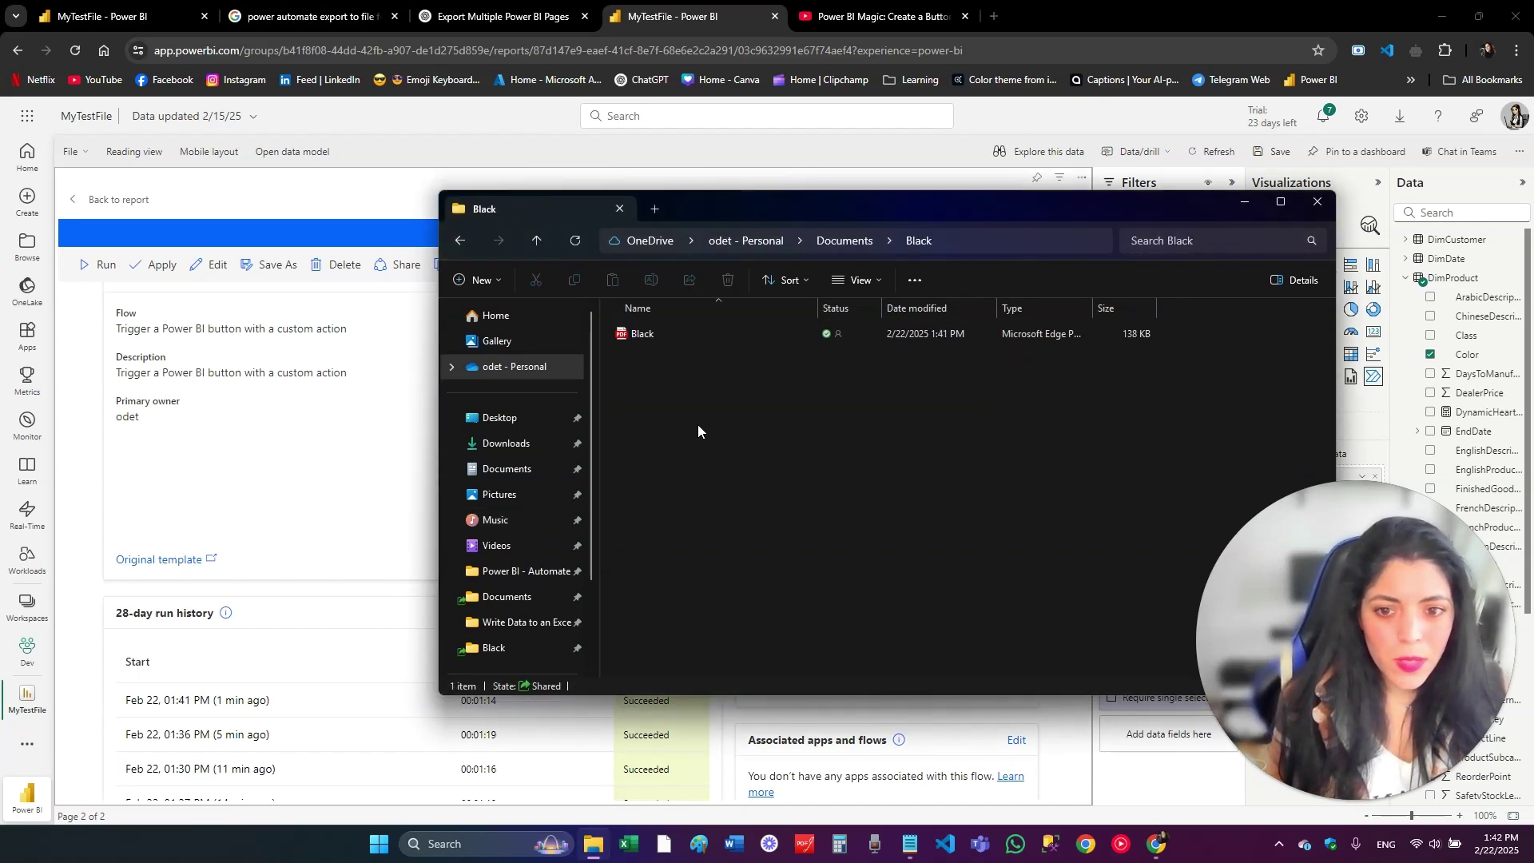
double_click(643, 334)
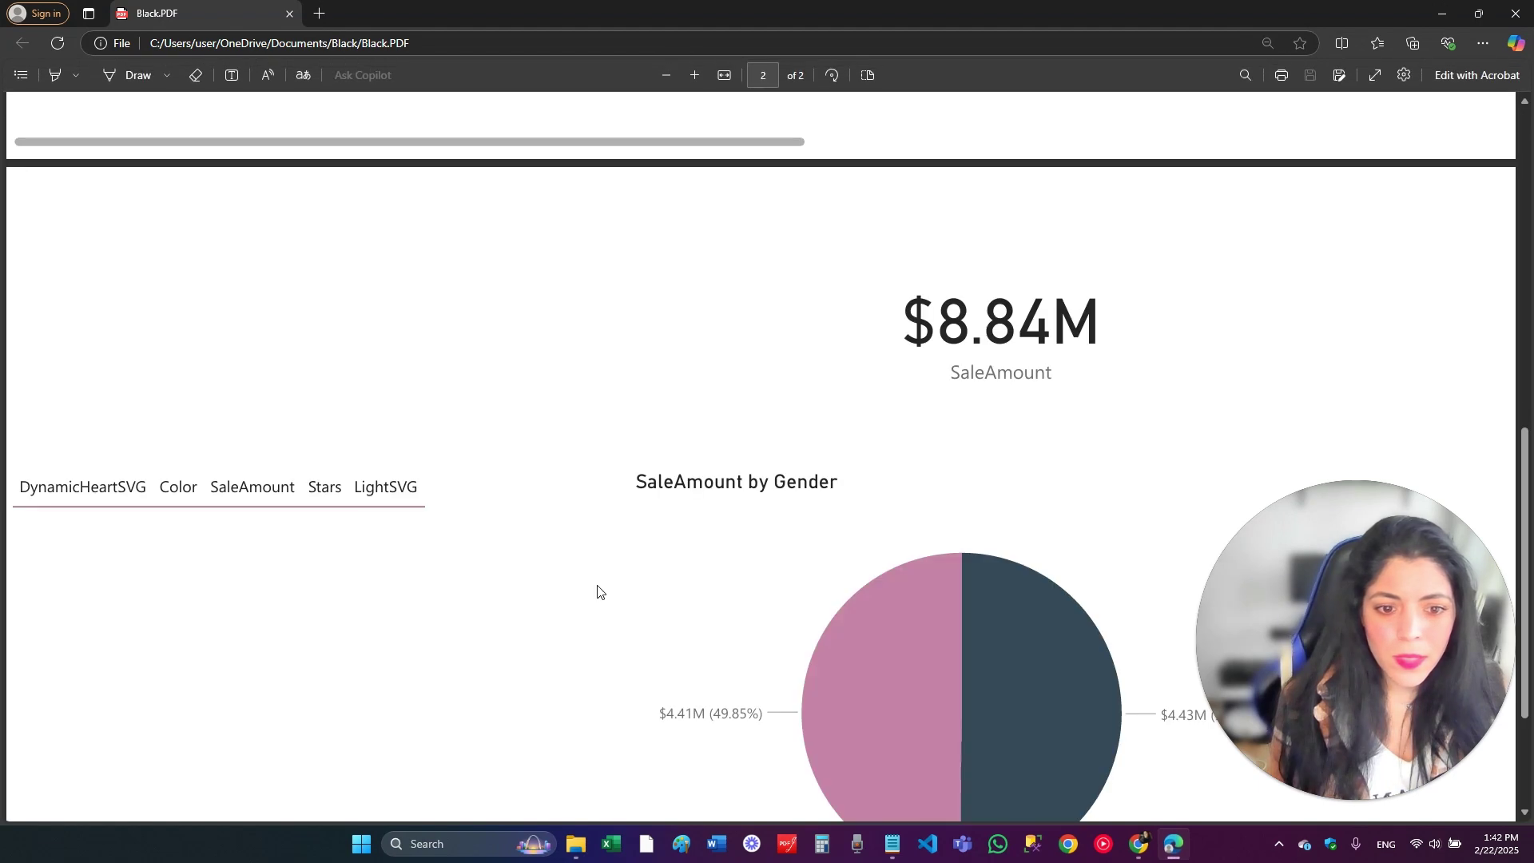
scroll(1091, 366, down, 3)
scroll(686, 590, up, 10)
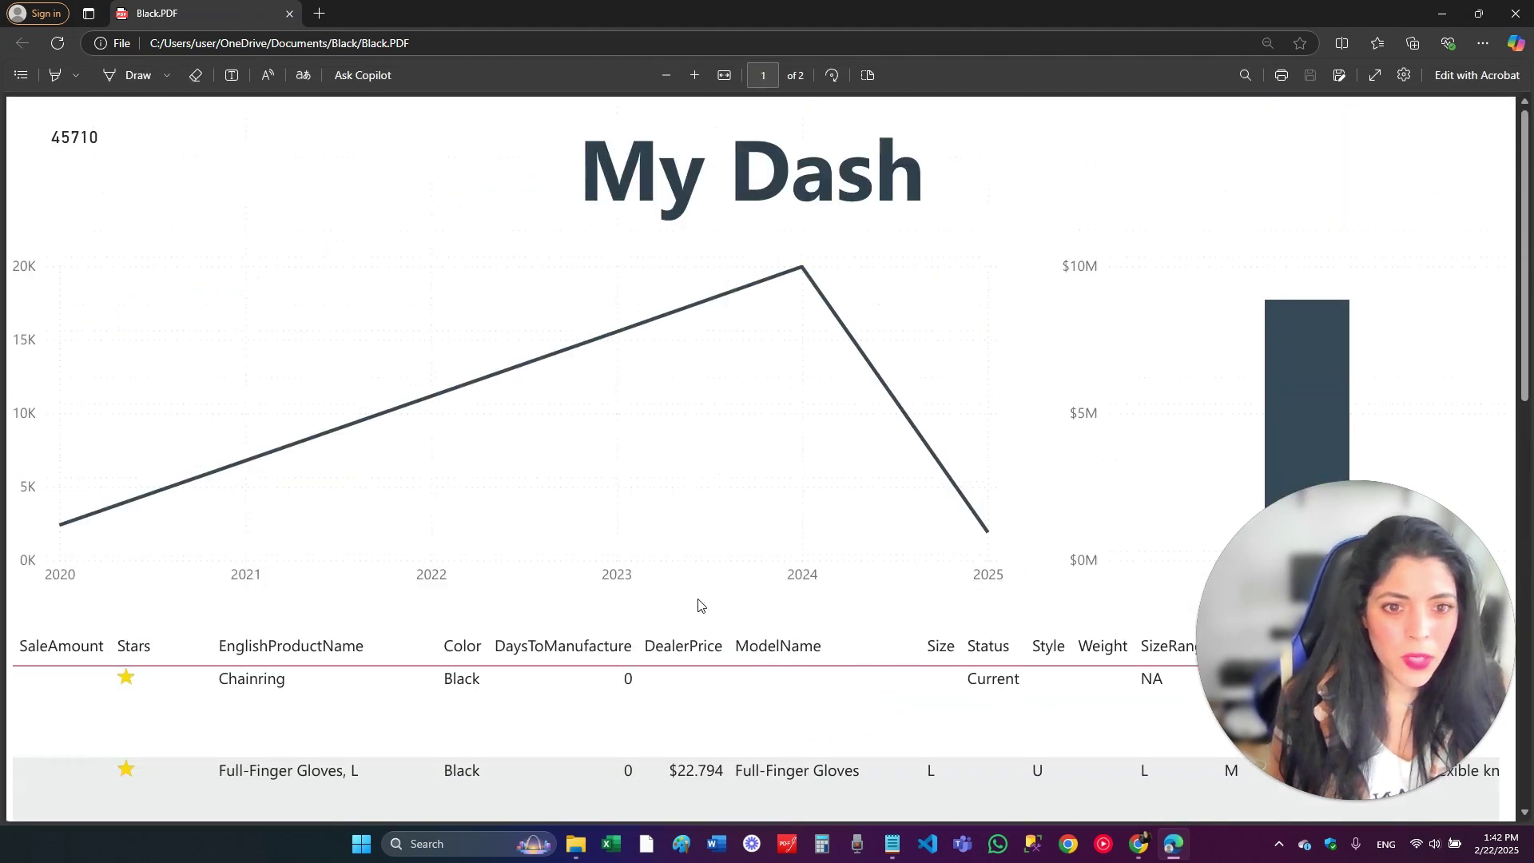
scroll(698, 609, down, 10)
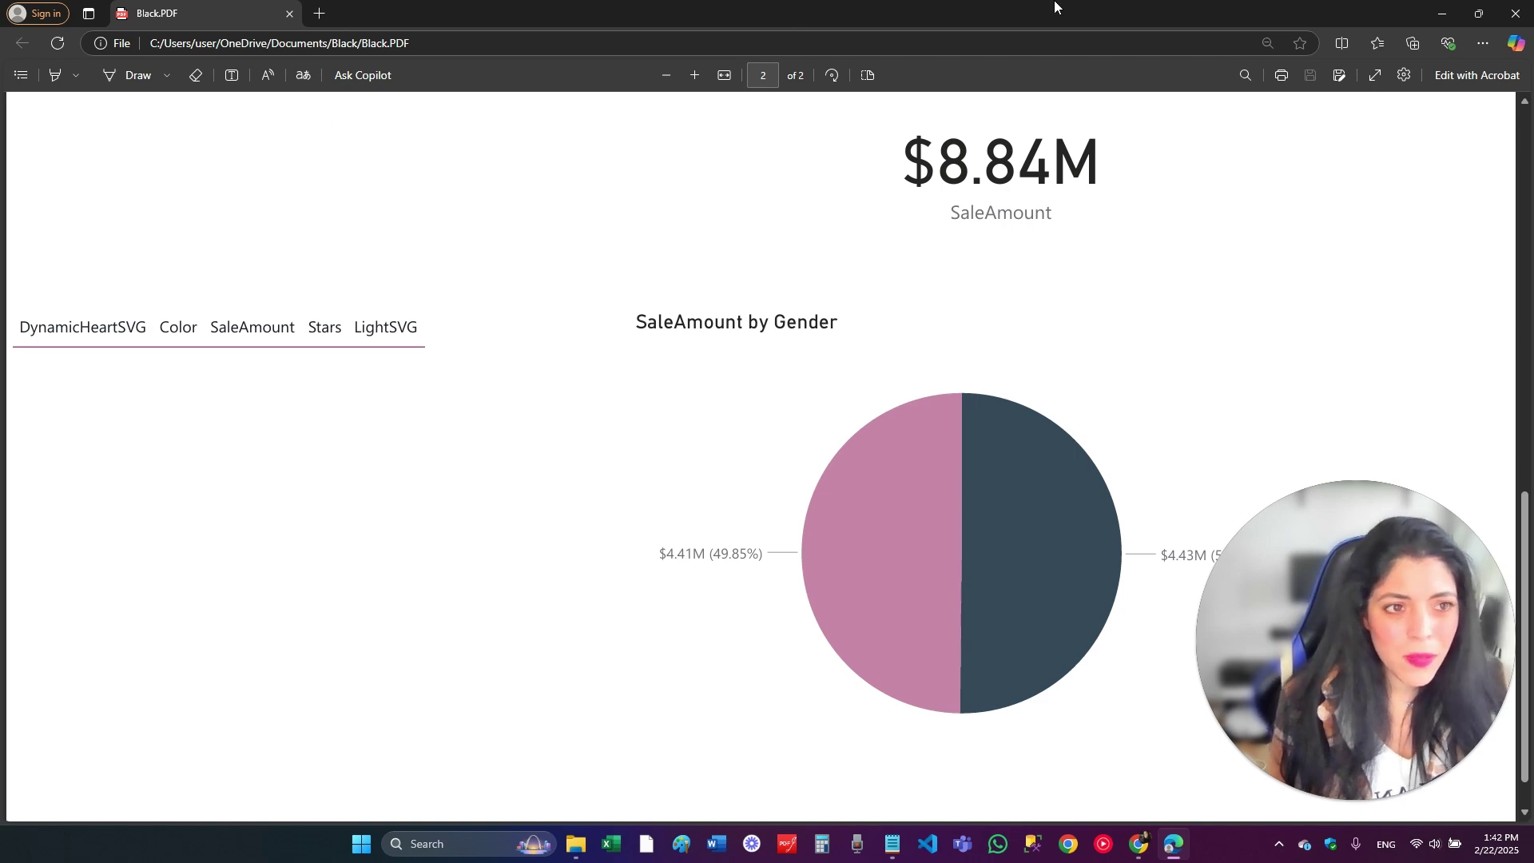
click(1517, 13)
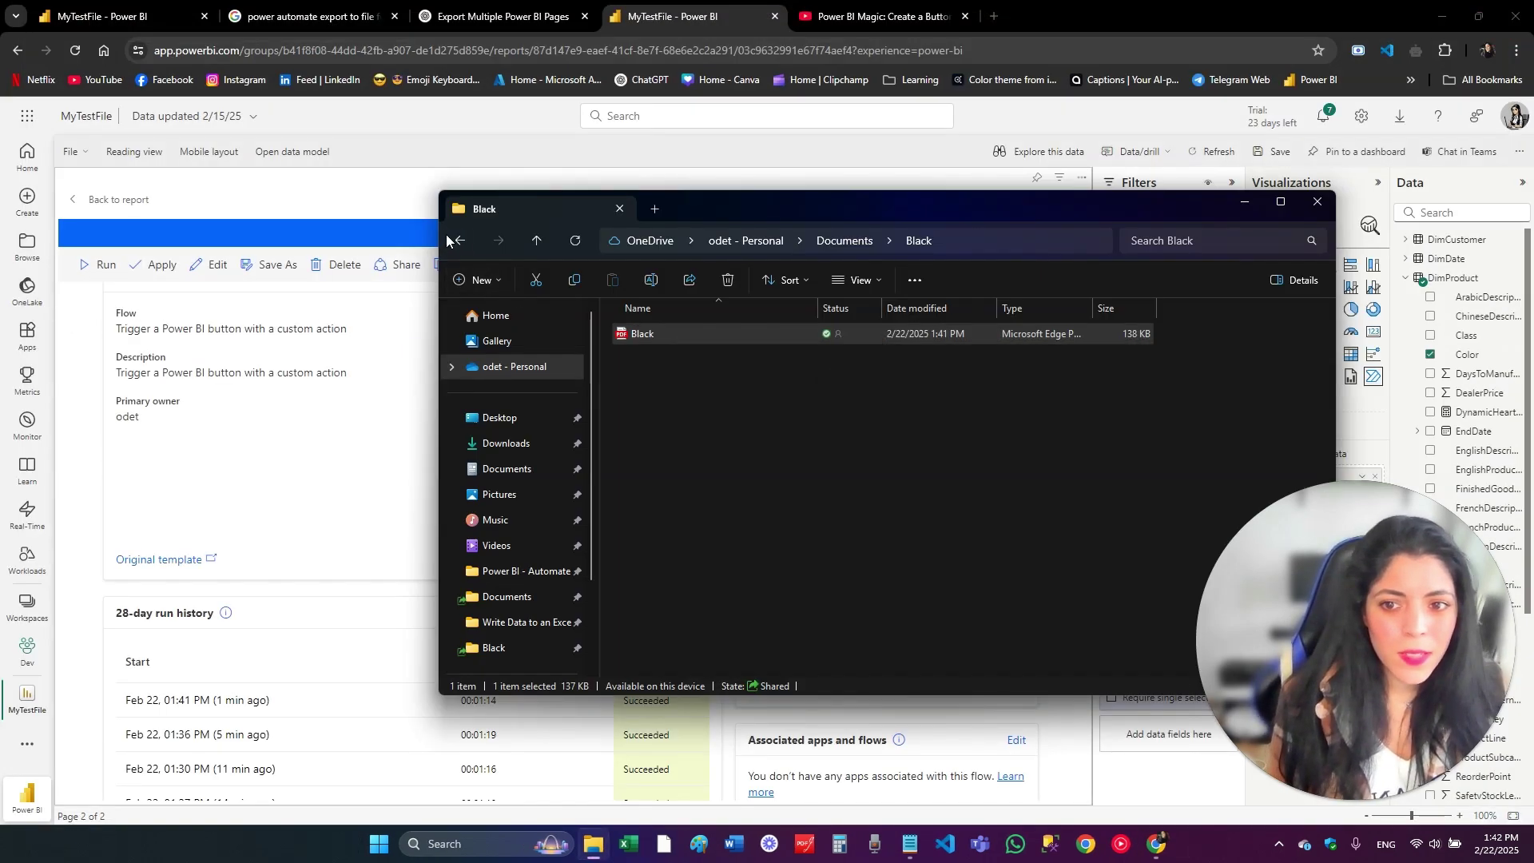
Review the two-page PDF in the Blue folder, then leave File Explorer for the flow details page
click(457, 240)
double_click(649, 358)
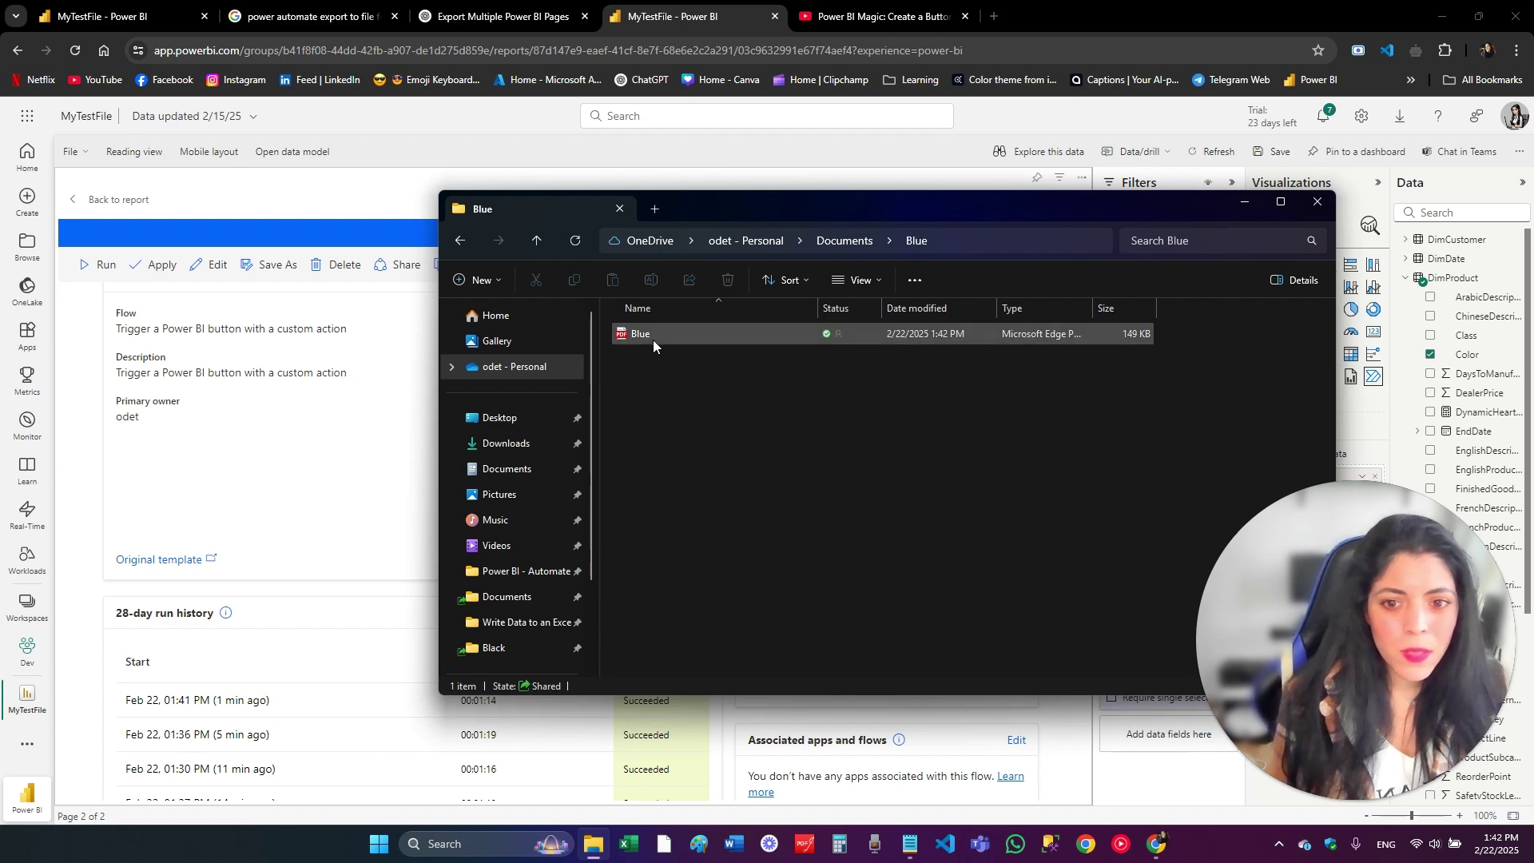
double_click(653, 339)
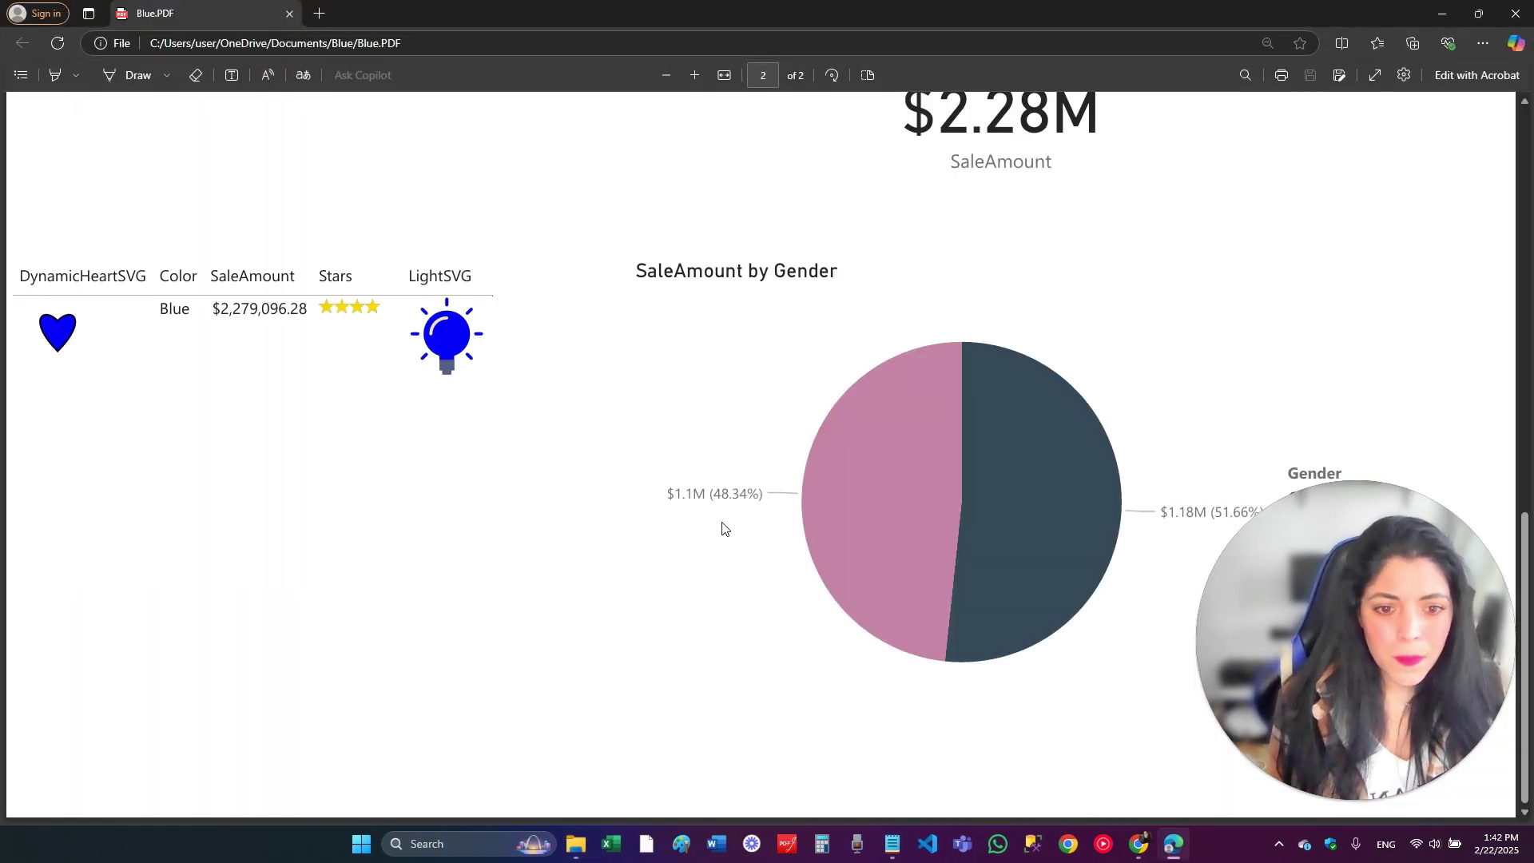
scroll(695, 552, up, 4)
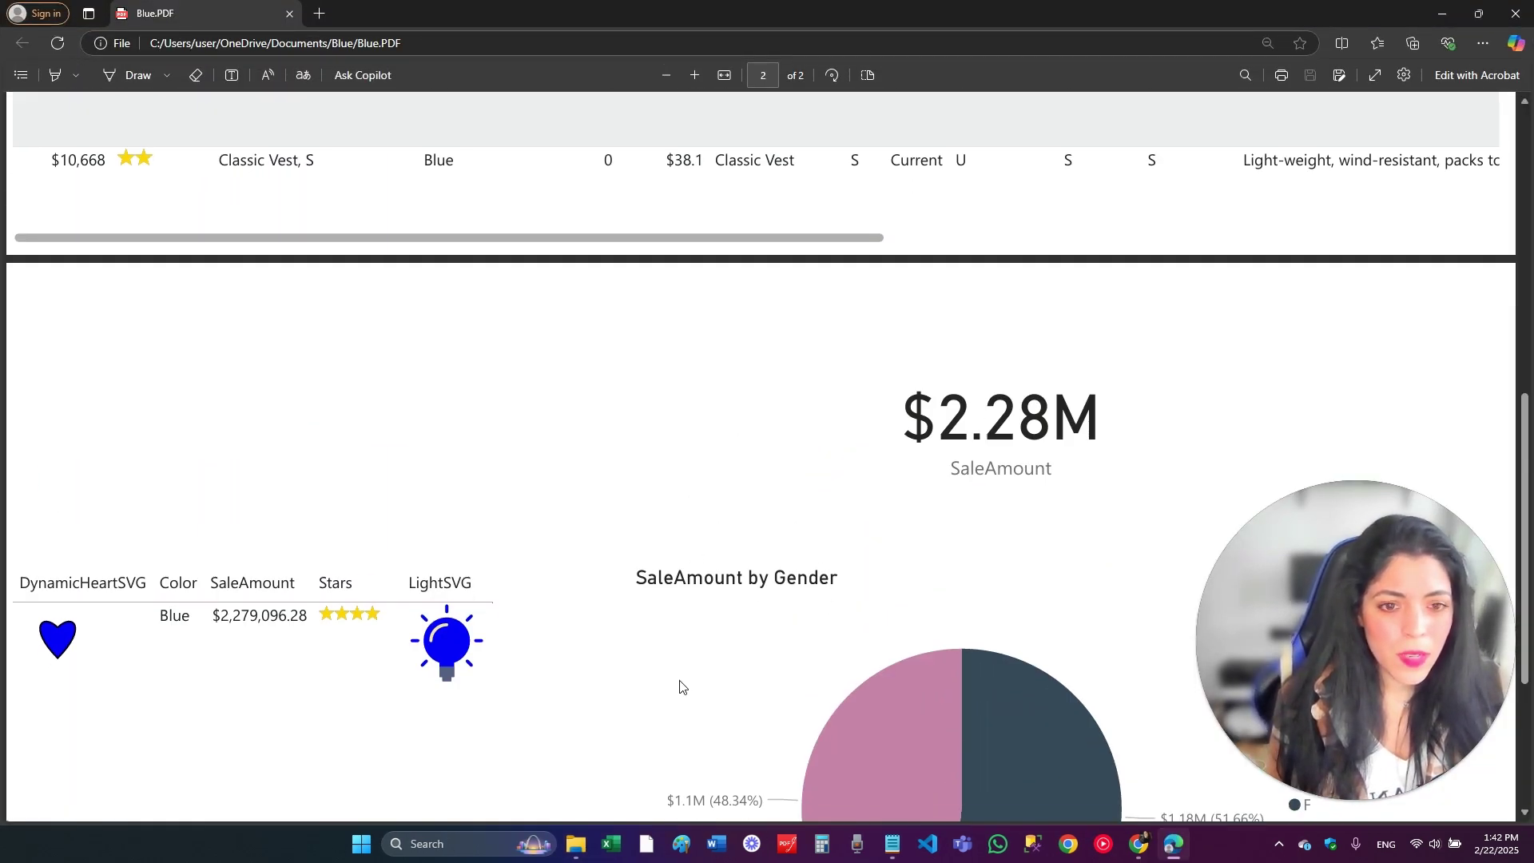
scroll(681, 687, down, 4)
click(1516, 13)
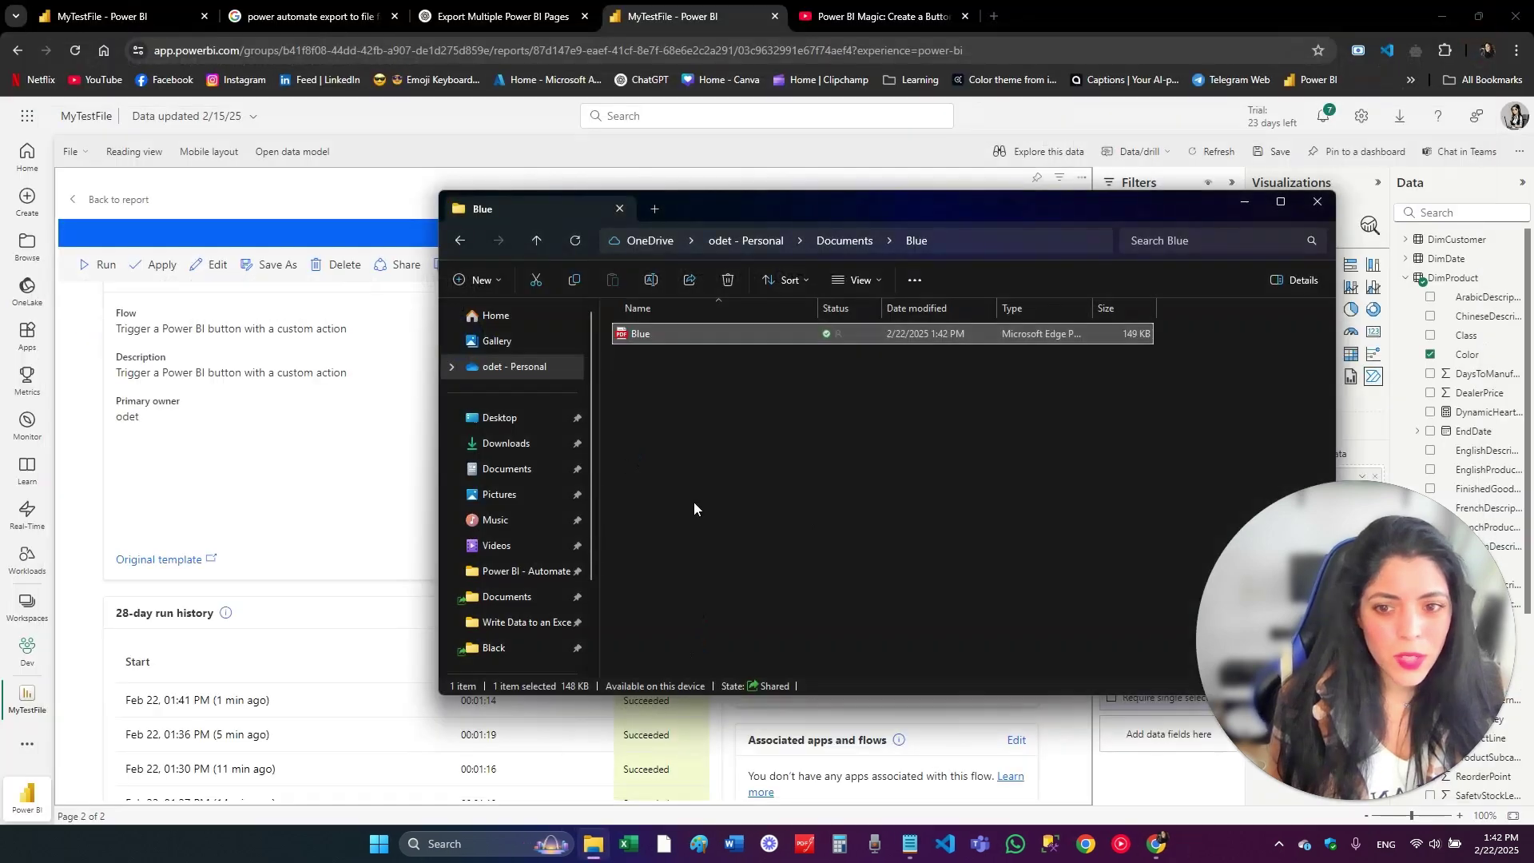
click(695, 504)
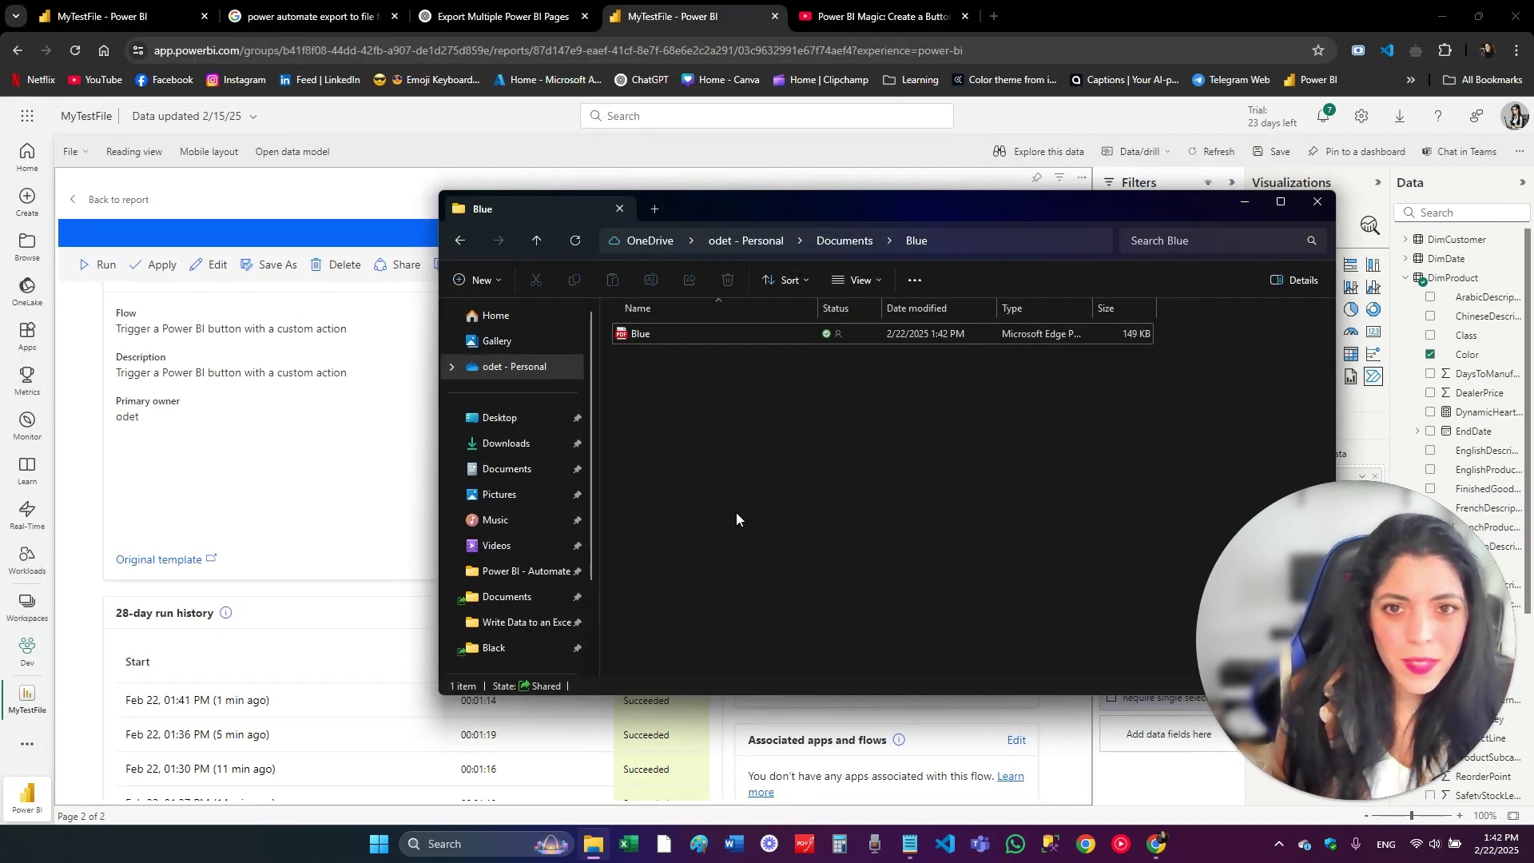
key(alt+Tab)
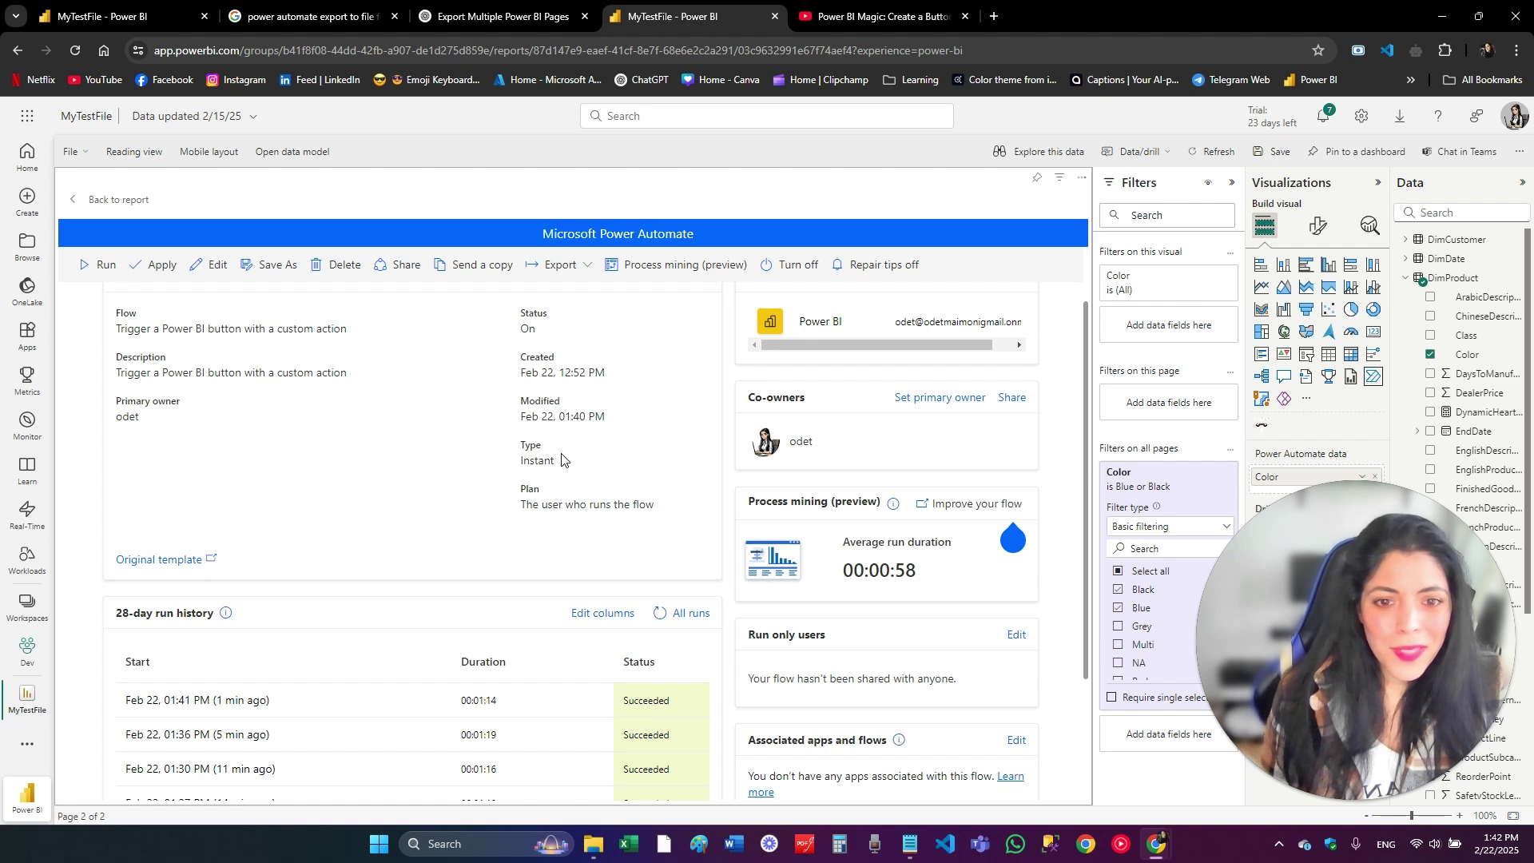